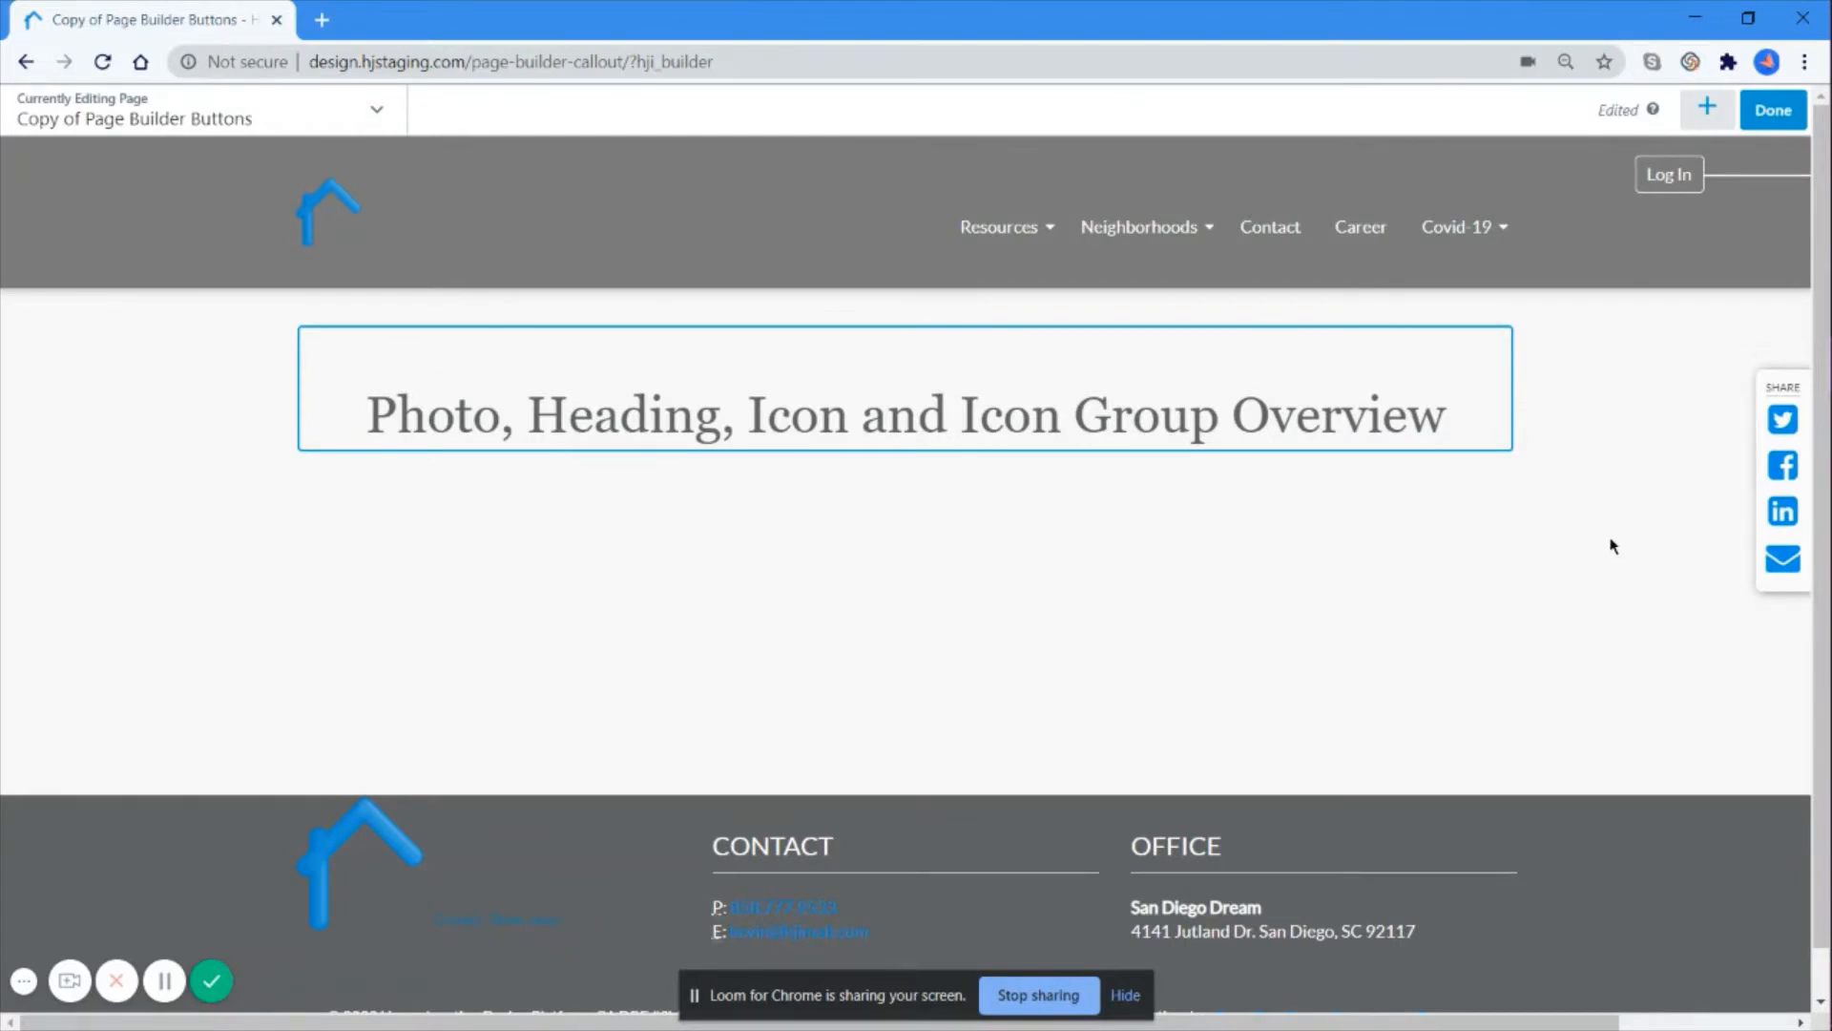
Step: Add a Left Sidebar row layout to the page below the Overview heading
{"action": "mouse_move", "coordinate": [1679, 406]}
{"action": "left_click", "coordinate": [1710, 113]}
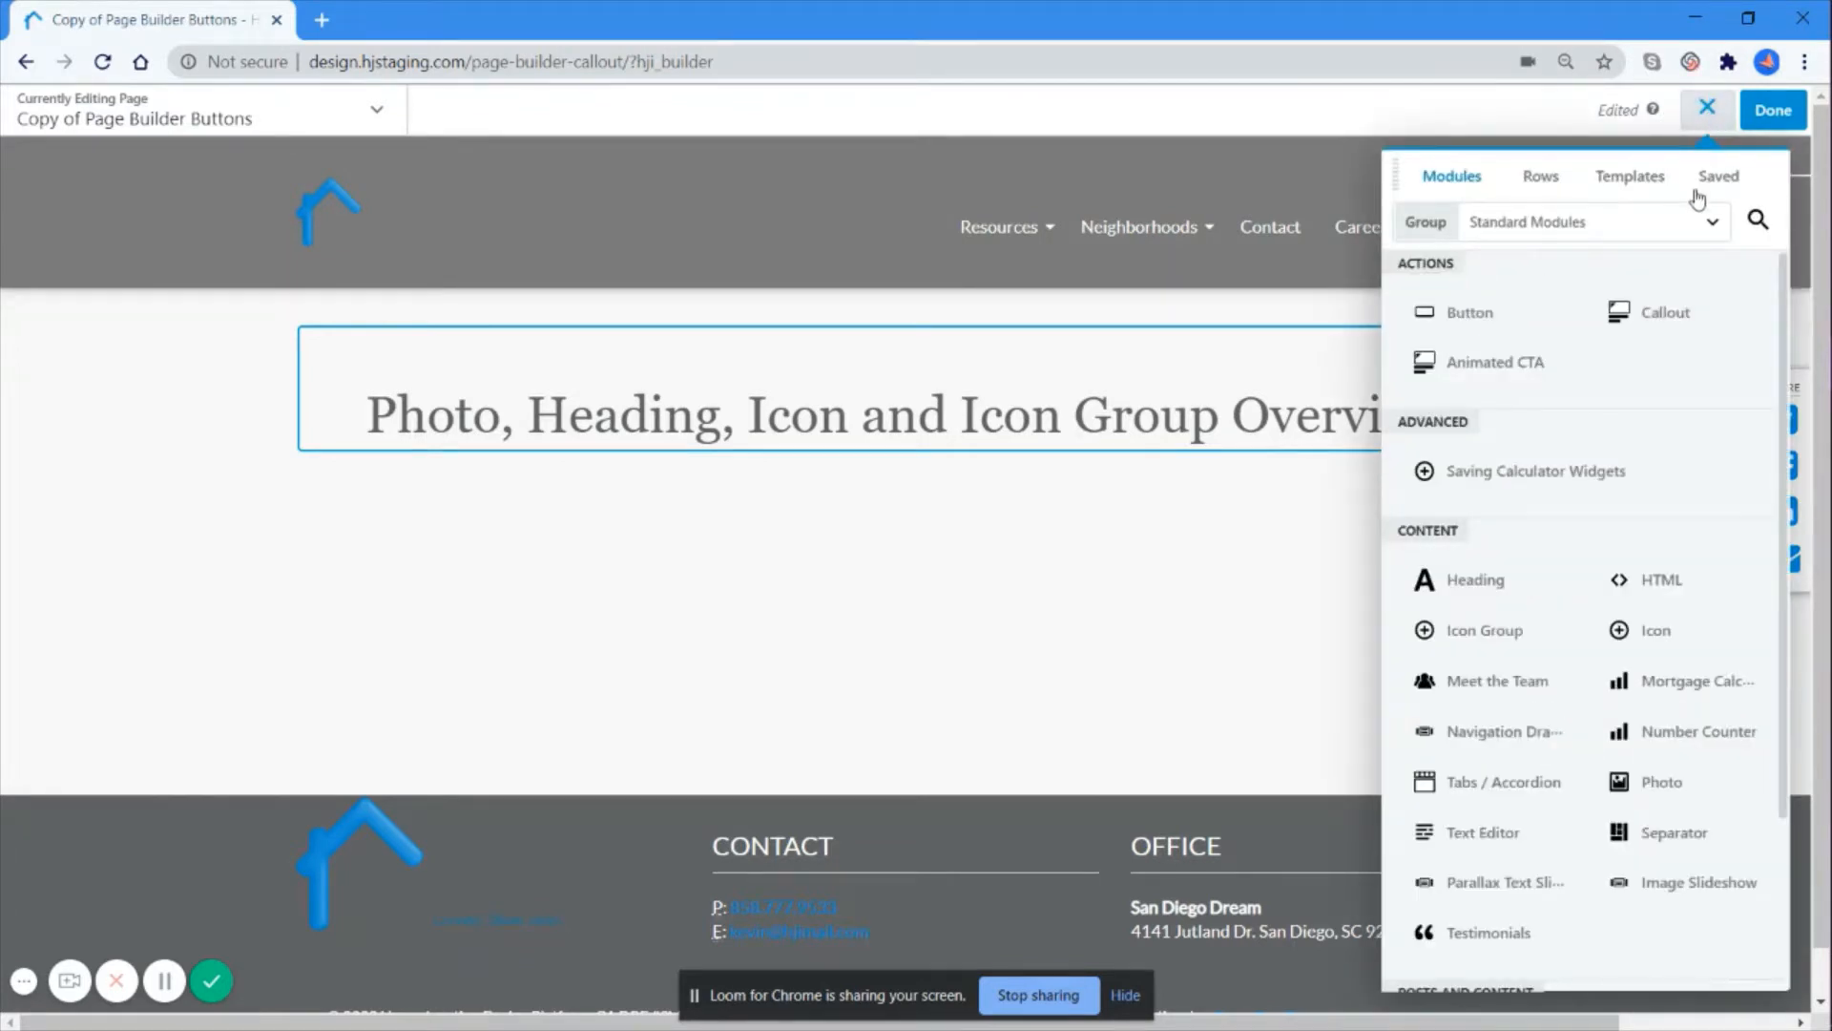
{"action": "left_click", "coordinate": [1540, 181]}
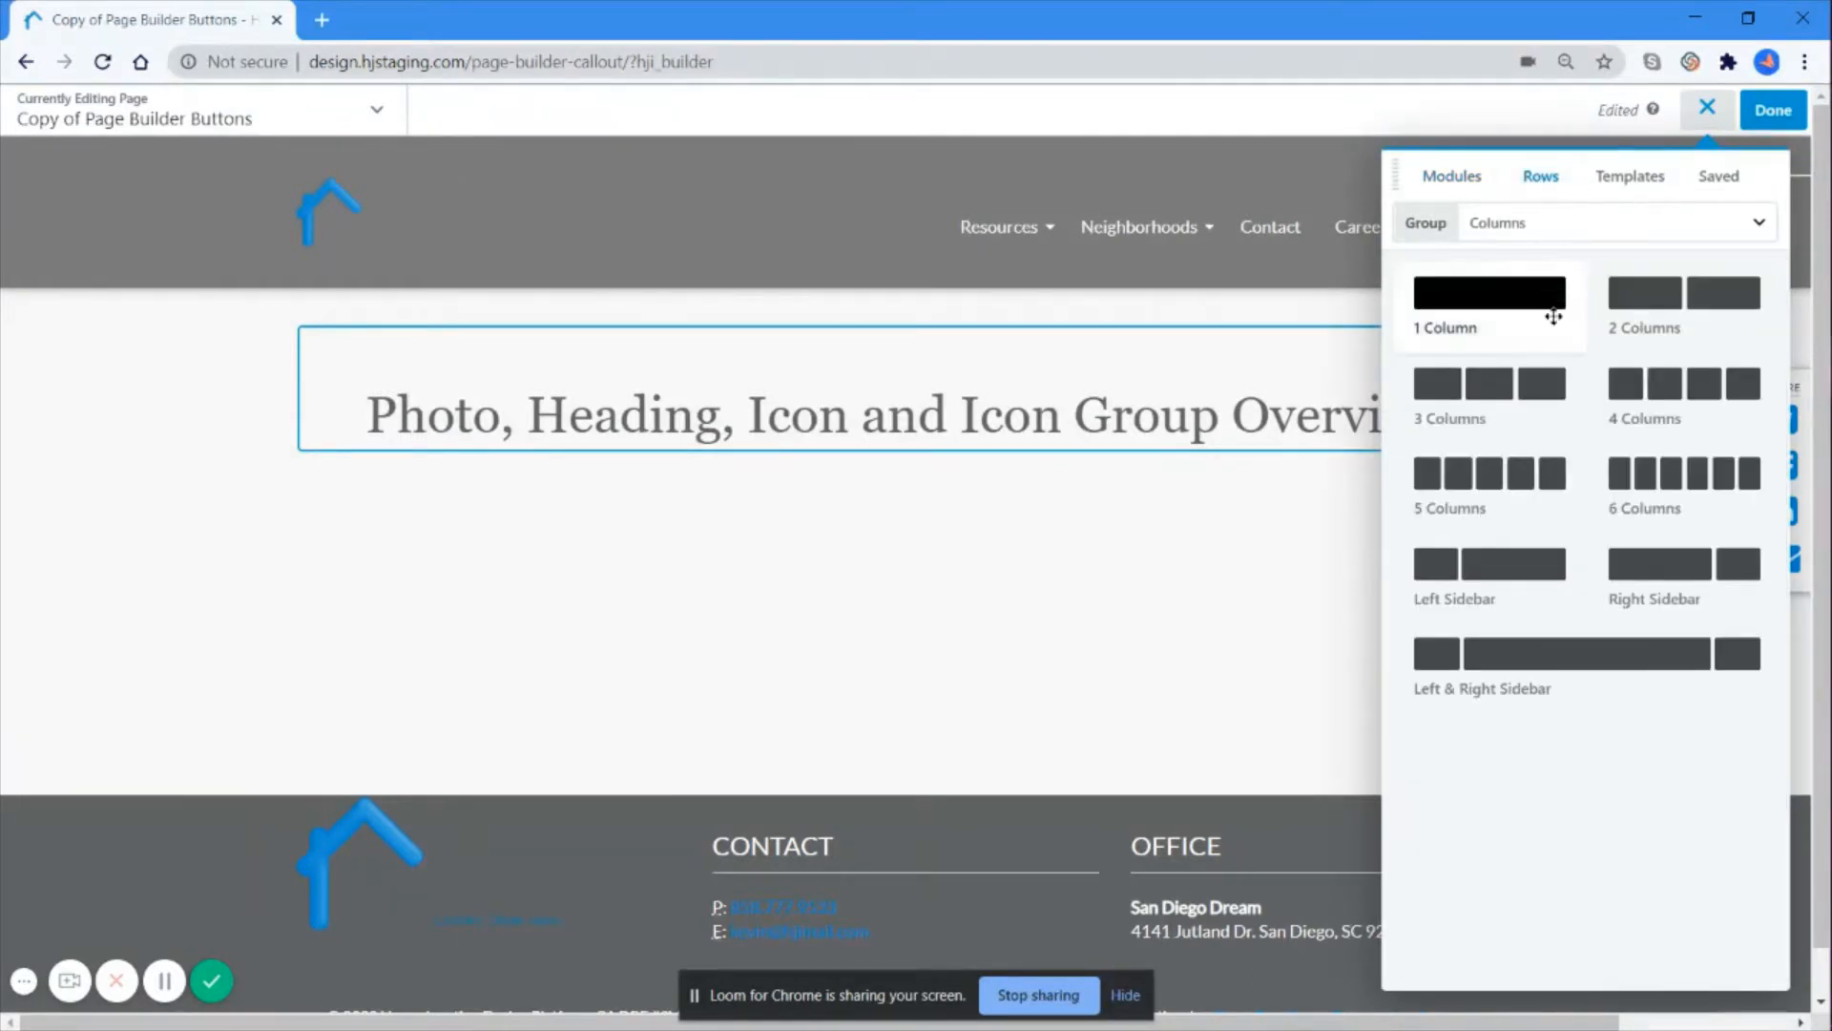
{"action": "left_click_drag", "start_coordinate": [1513, 581], "coordinate": [896, 585]}
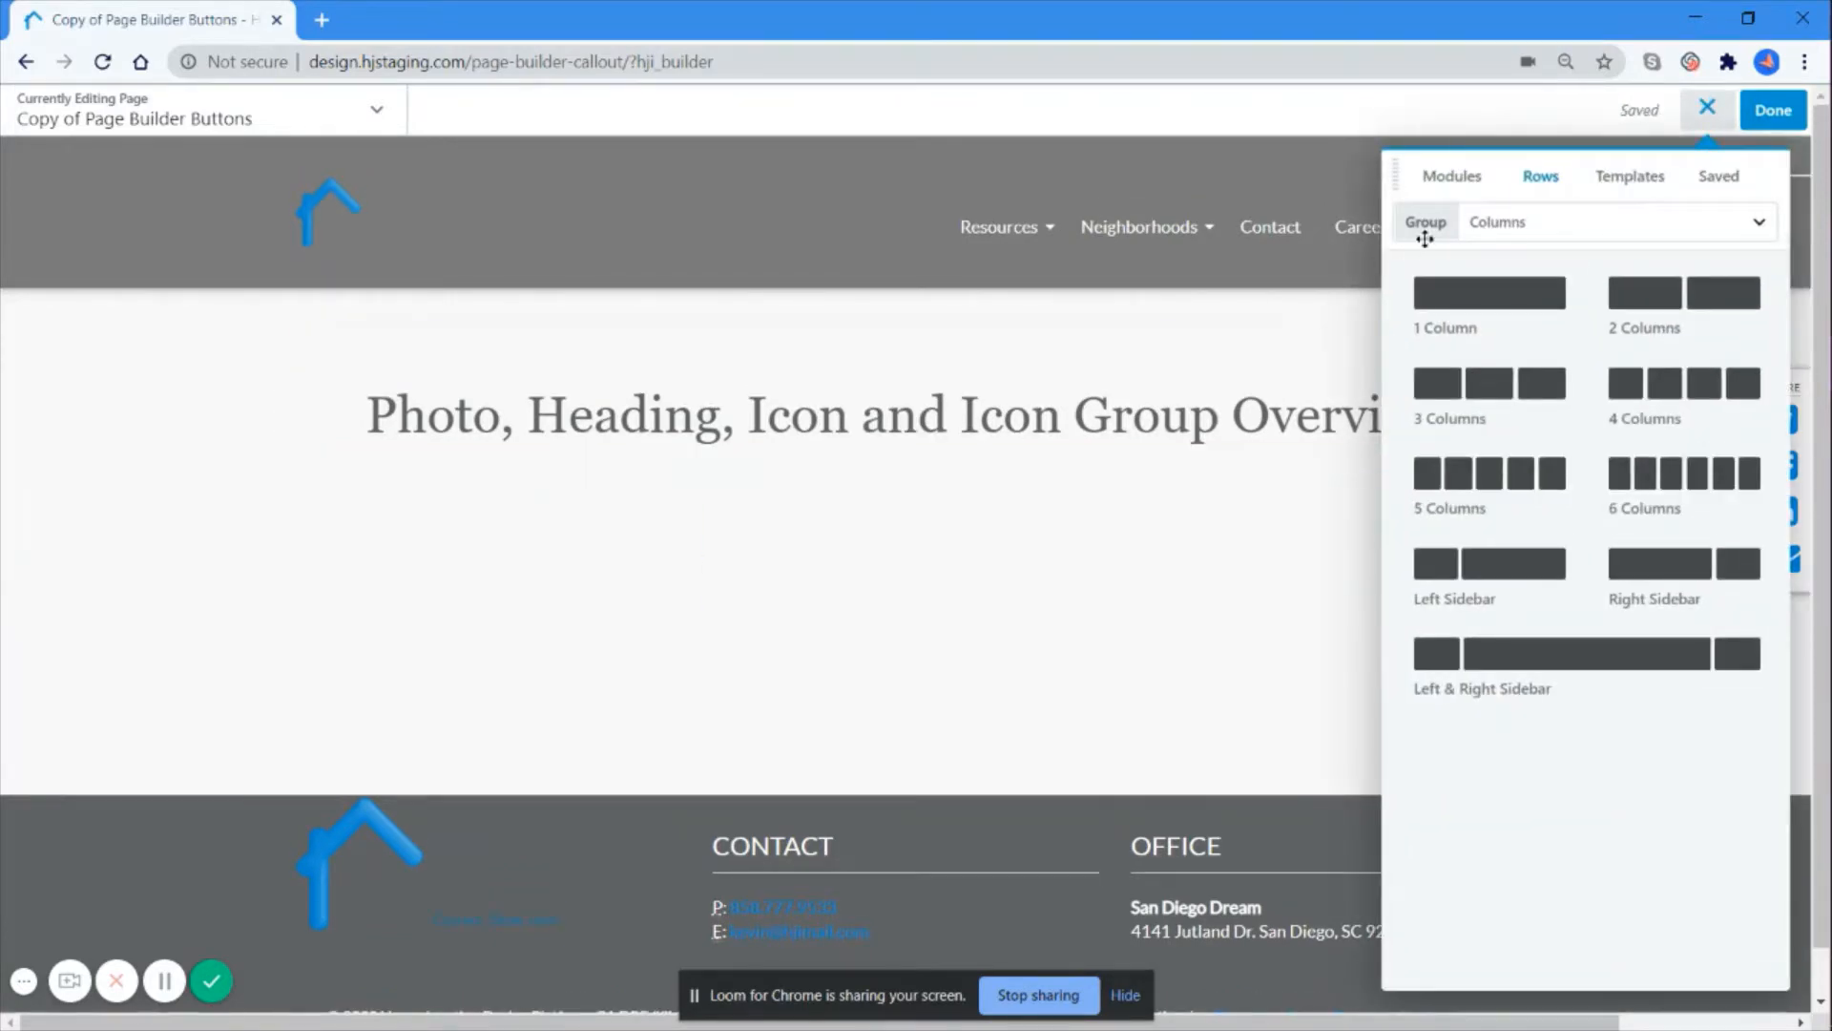
Step: Place a Photo module in the narrow column of the row below the heading
{"action": "left_click", "coordinate": [1449, 178]}
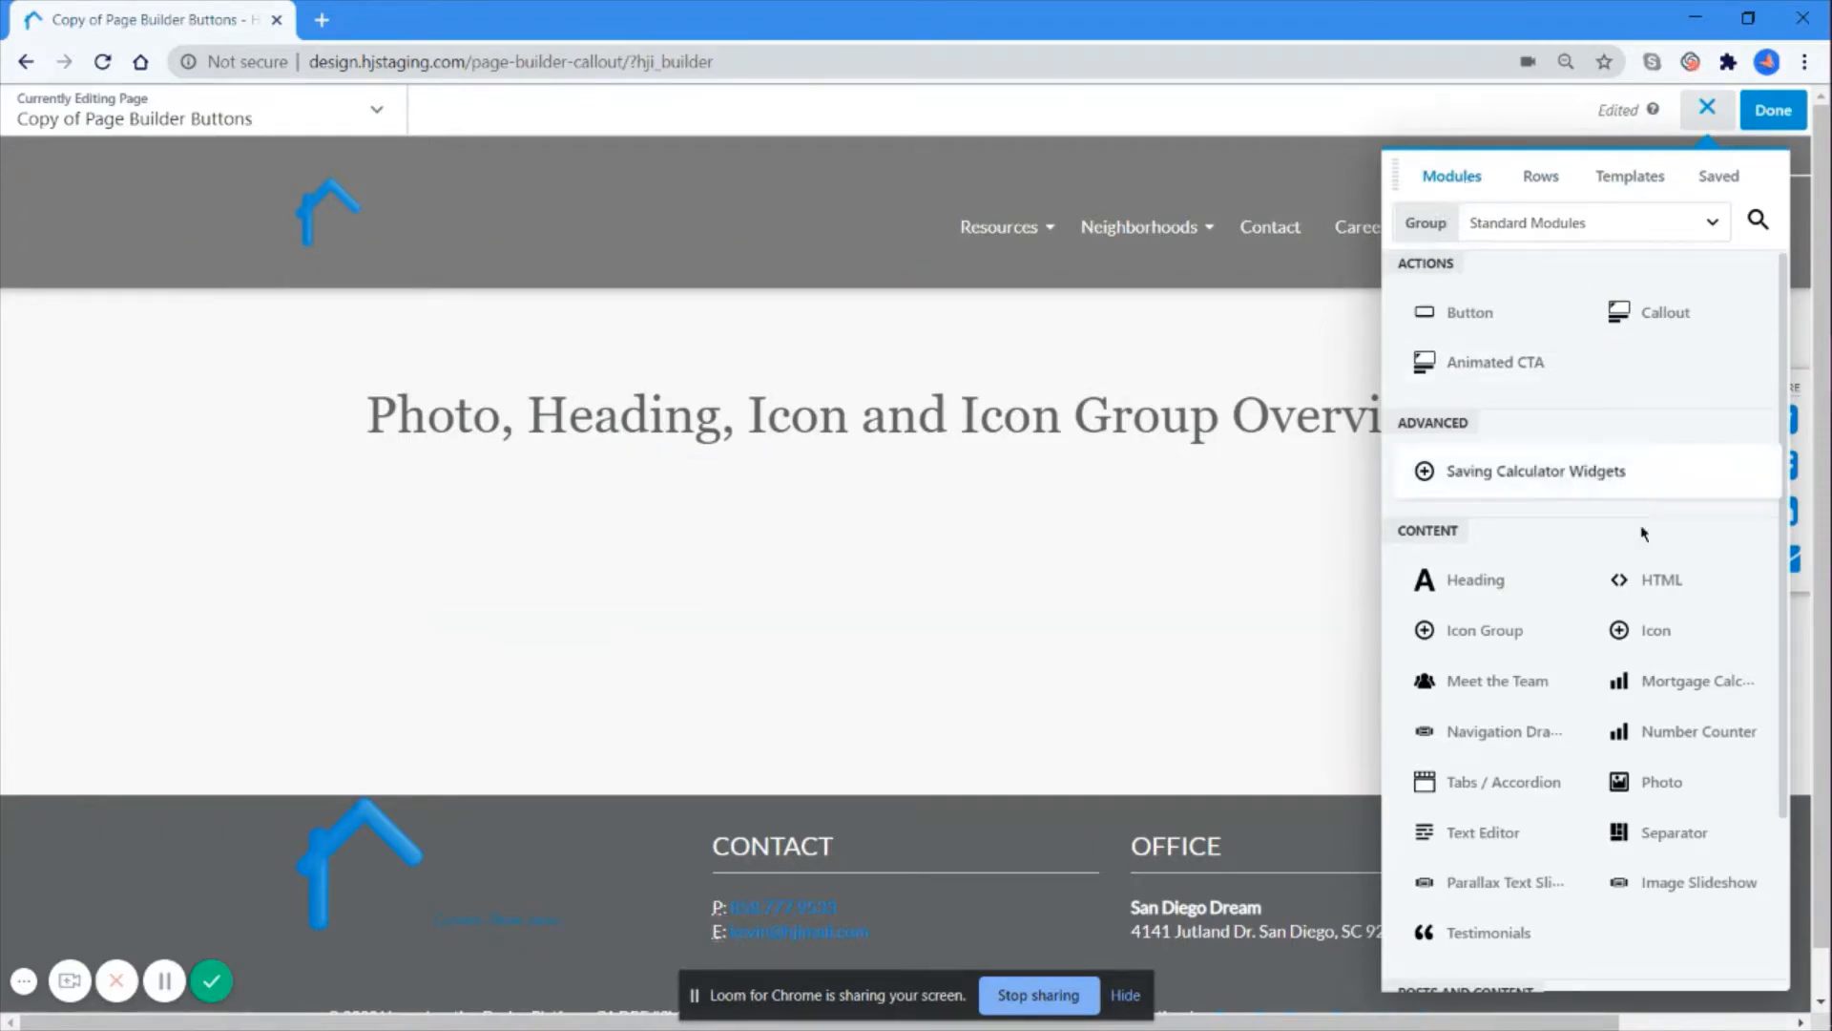
{"action": "scroll", "coordinate": [1468, 546], "scroll_direction": "down", "scroll_amount": 2}
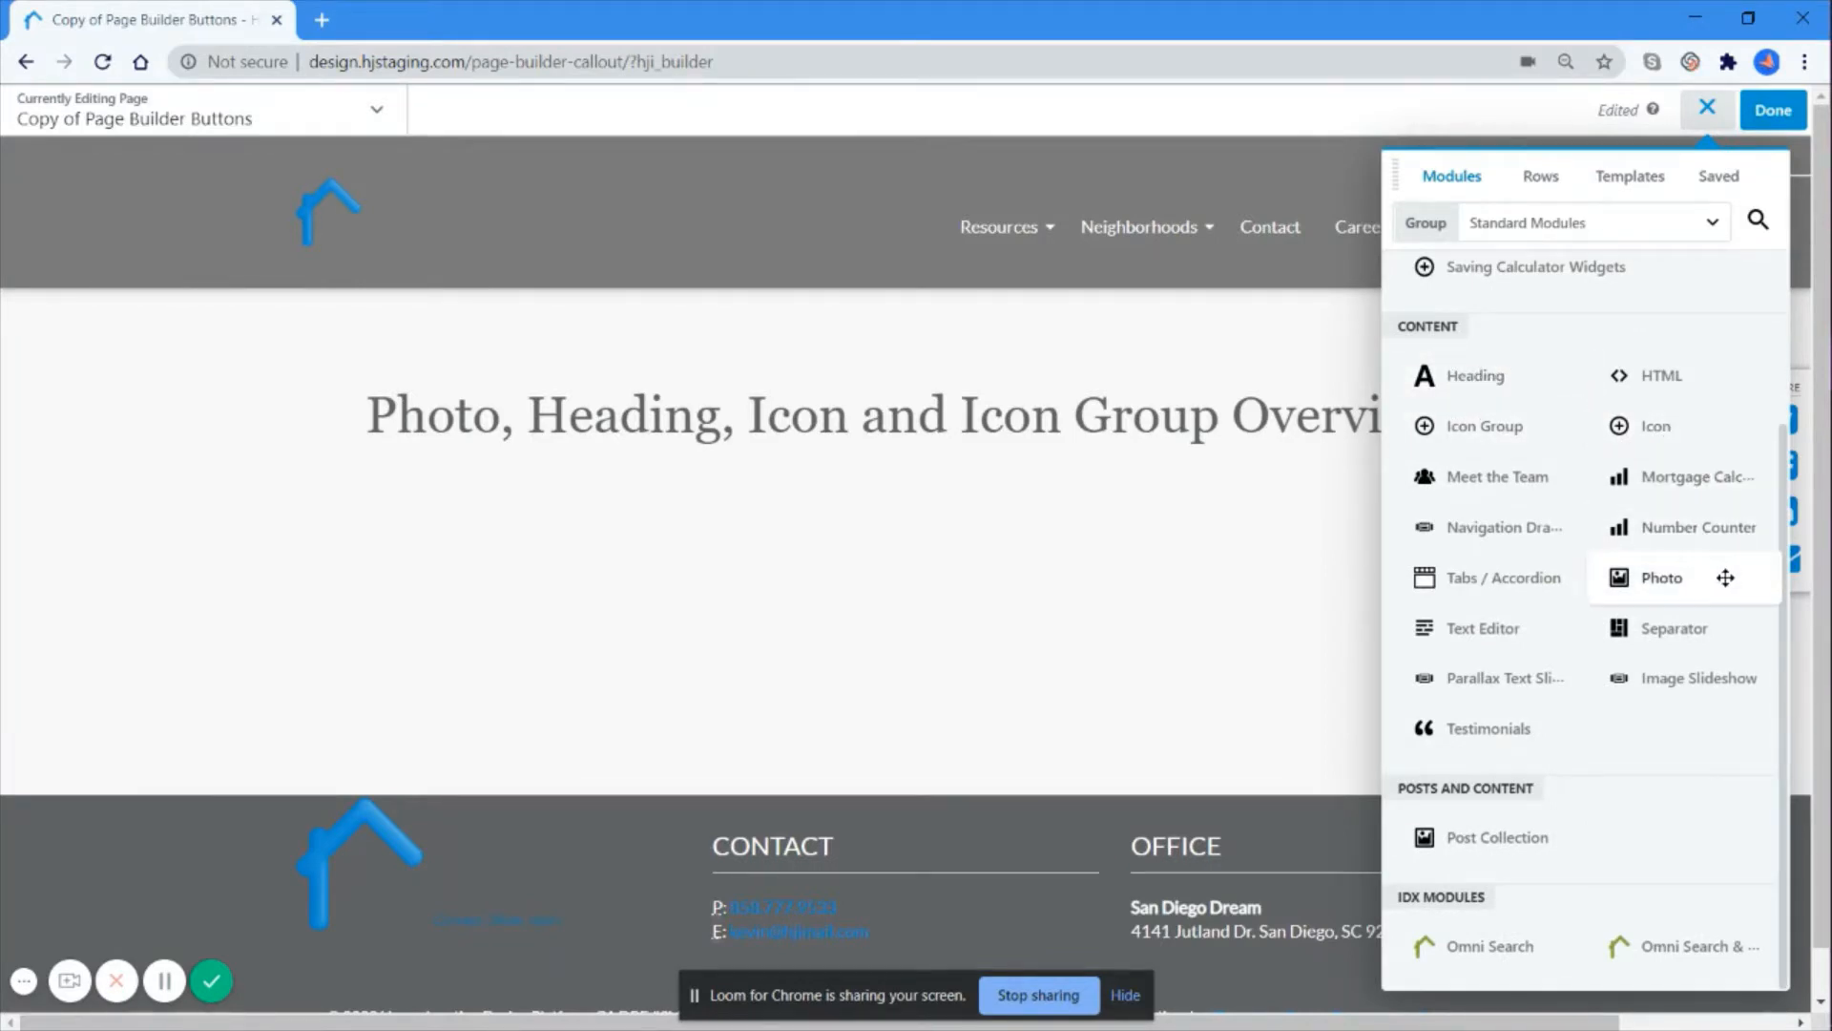
{"action": "left_click_drag", "start_coordinate": [1725, 577], "coordinate": [585, 620]}
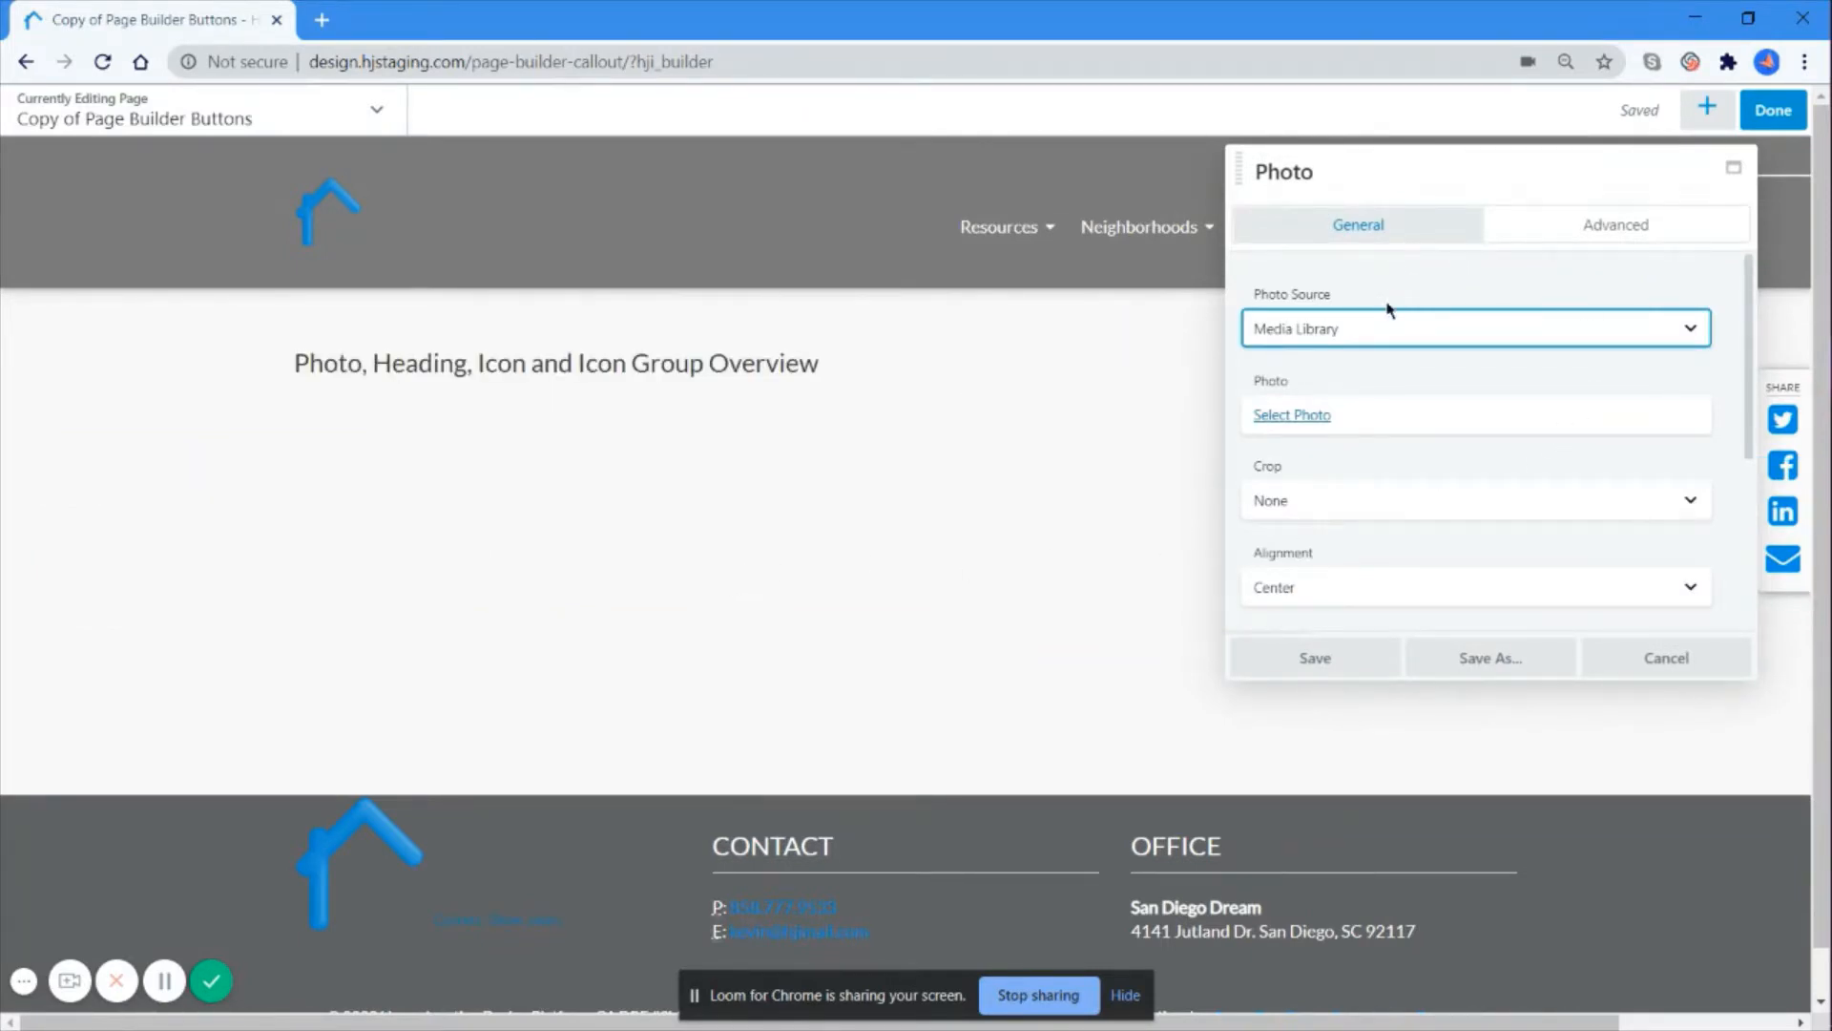
Step: Keep Media Library as the photo source and insert the woman3-face.jpg portrait
{"action": "left_click", "coordinate": [1499, 336]}
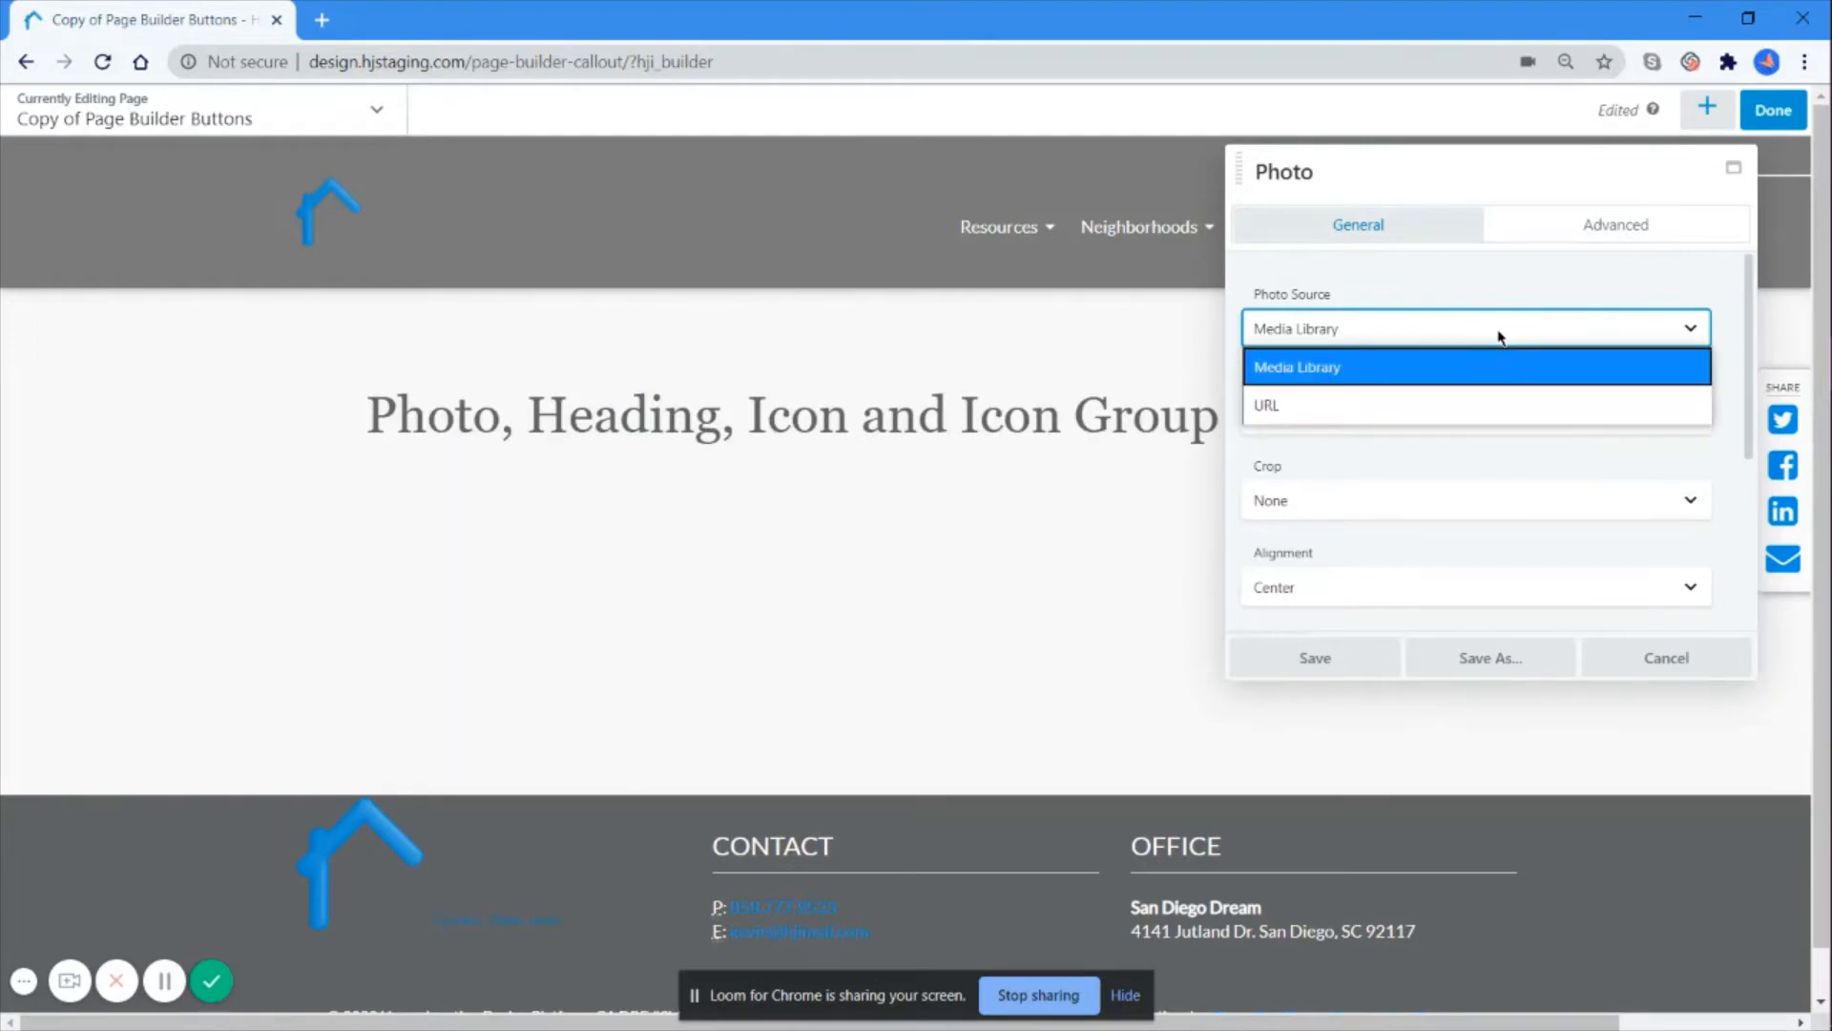
{"action": "left_click", "coordinate": [1489, 367]}
{"action": "left_click", "coordinate": [1331, 418]}
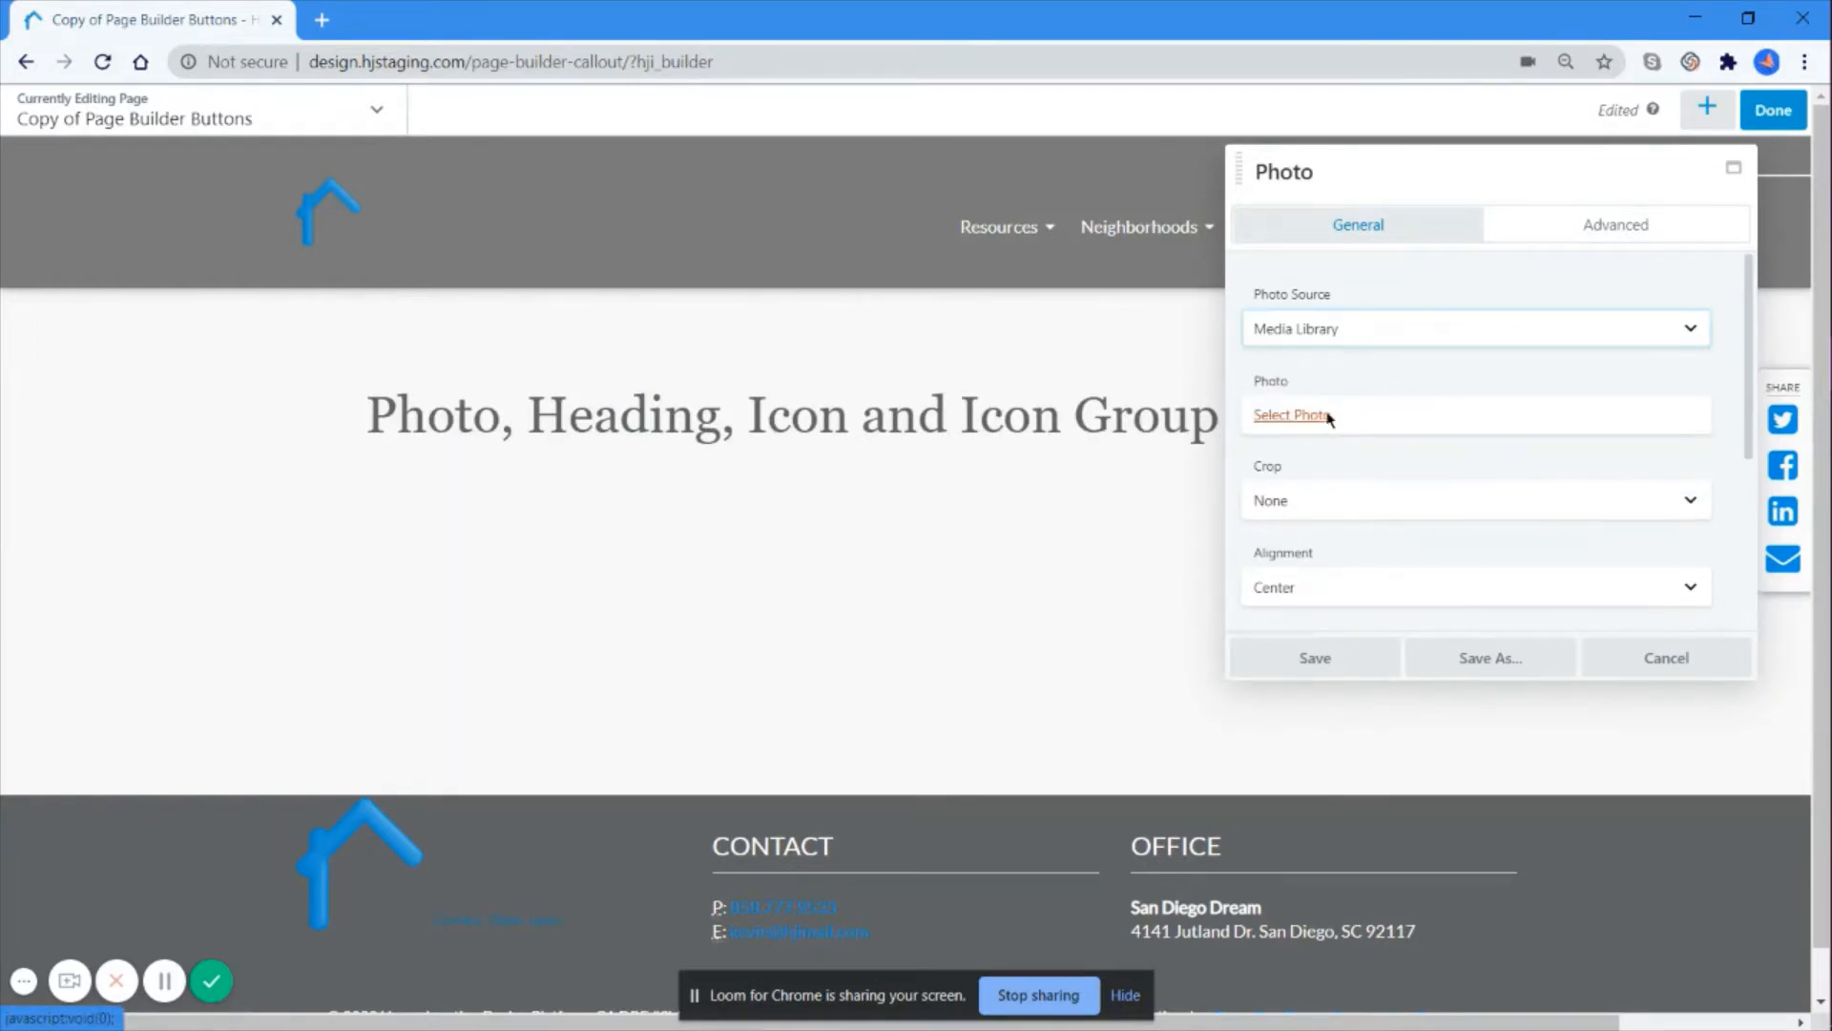
{"action": "scroll", "coordinate": [881, 648], "scroll_direction": "down", "scroll_amount": 5}
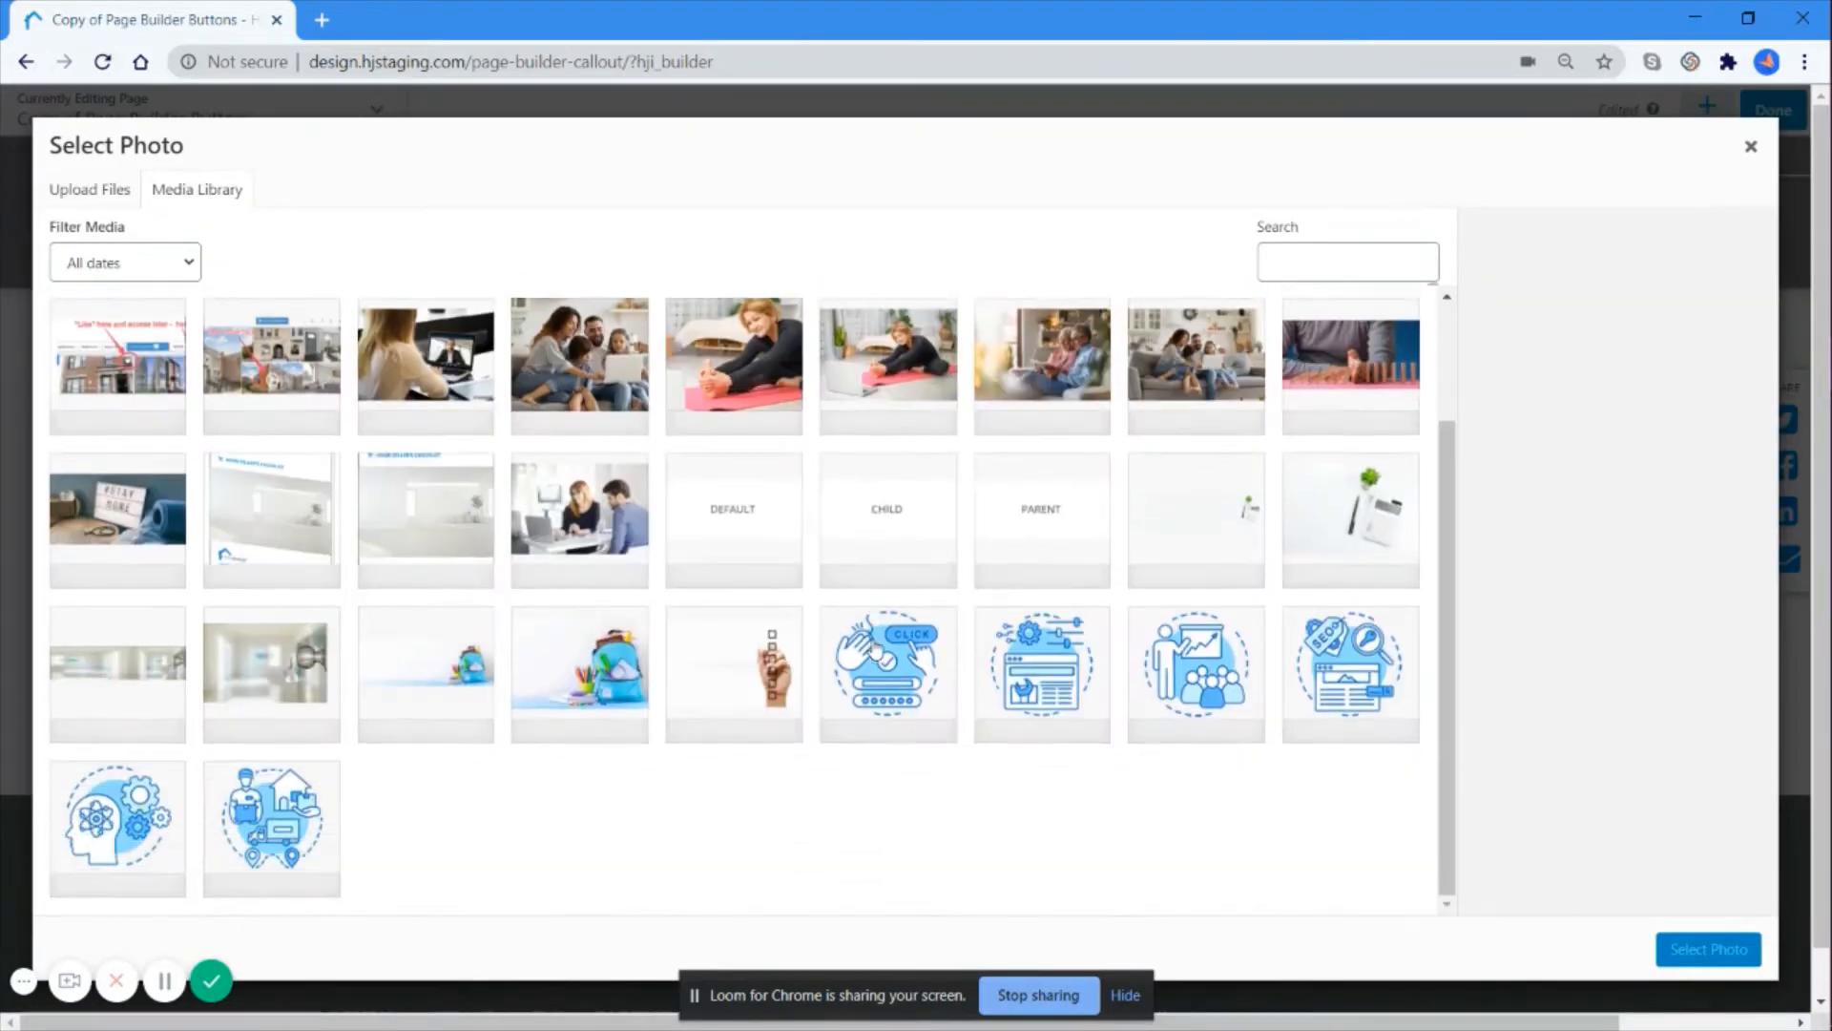
{"action": "scroll", "coordinate": [874, 653], "scroll_direction": "down", "scroll_amount": 6}
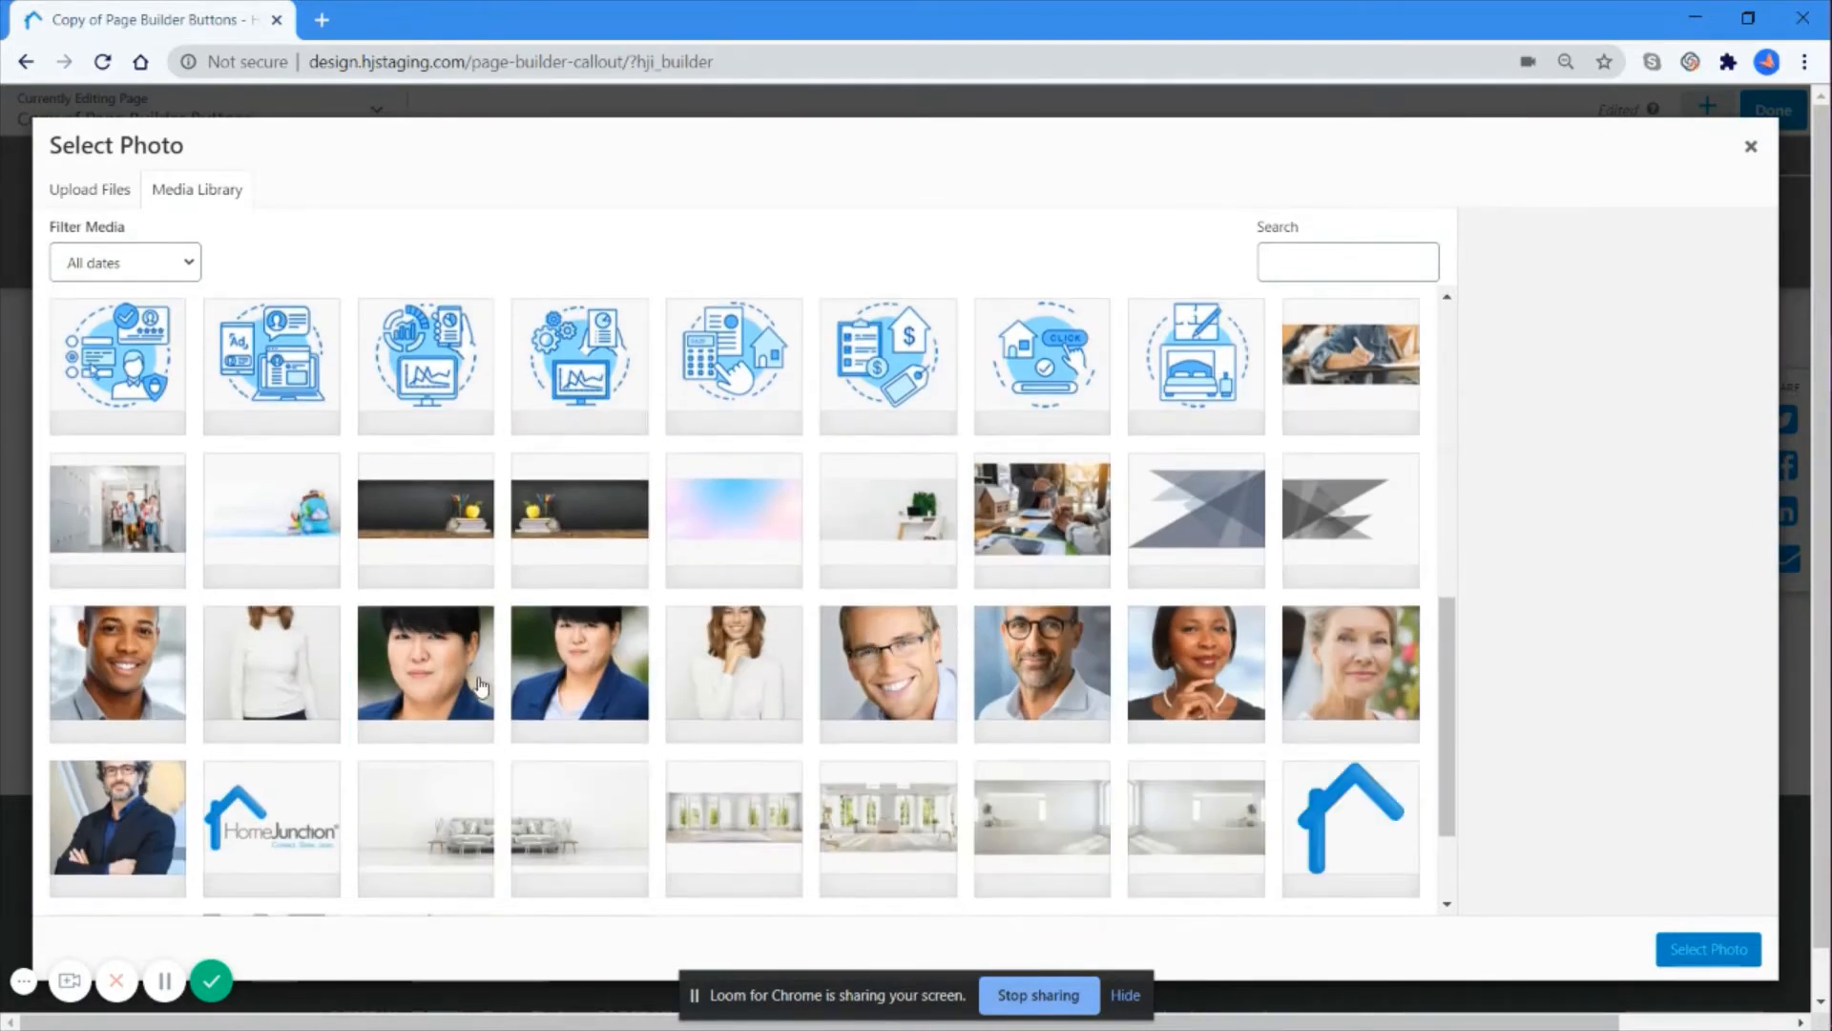
{"action": "left_click", "coordinate": [425, 674]}
{"action": "left_click", "coordinate": [1708, 948]}
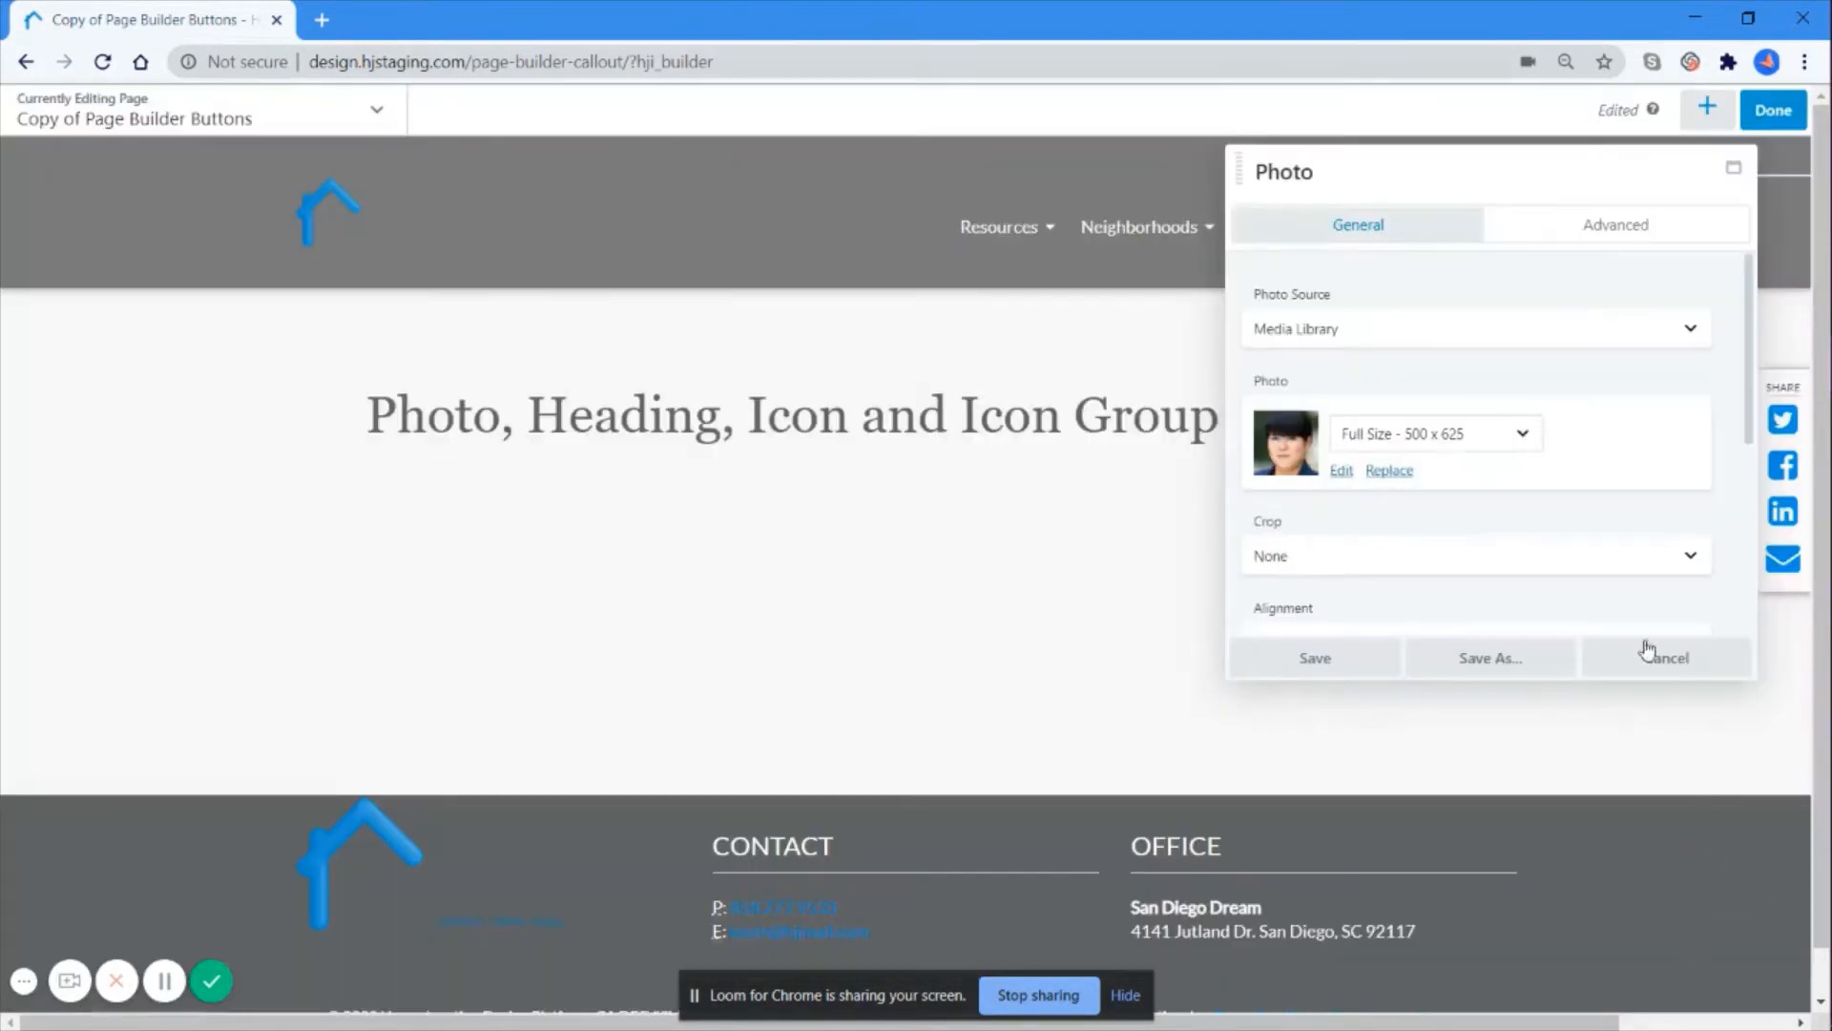
Step: Keep the photo at Full Size - 500 x 625 and set its crop to Portrait
{"action": "left_click", "coordinate": [1525, 437]}
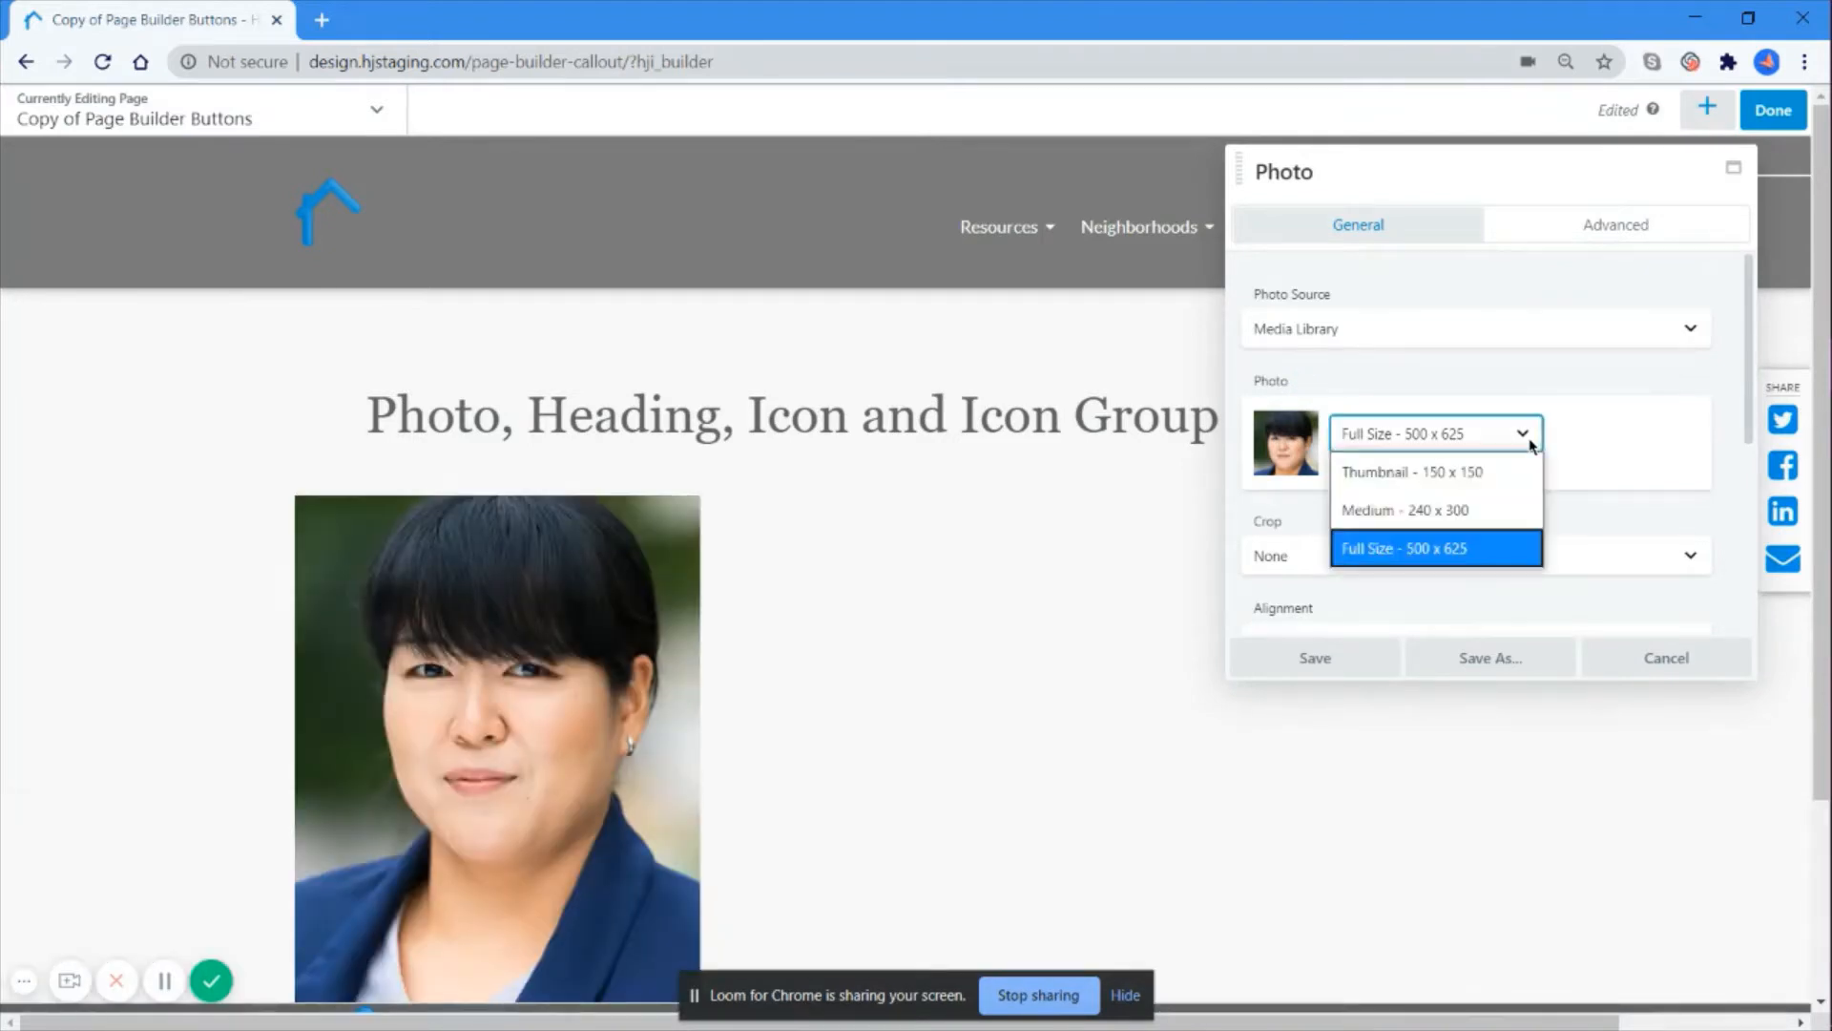
{"action": "left_click", "coordinate": [1524, 449]}
{"action": "scroll", "coordinate": [1018, 642], "scroll_direction": "down", "scroll_amount": 3}
{"action": "scroll", "coordinate": [1018, 635], "scroll_direction": "up", "scroll_amount": 1}
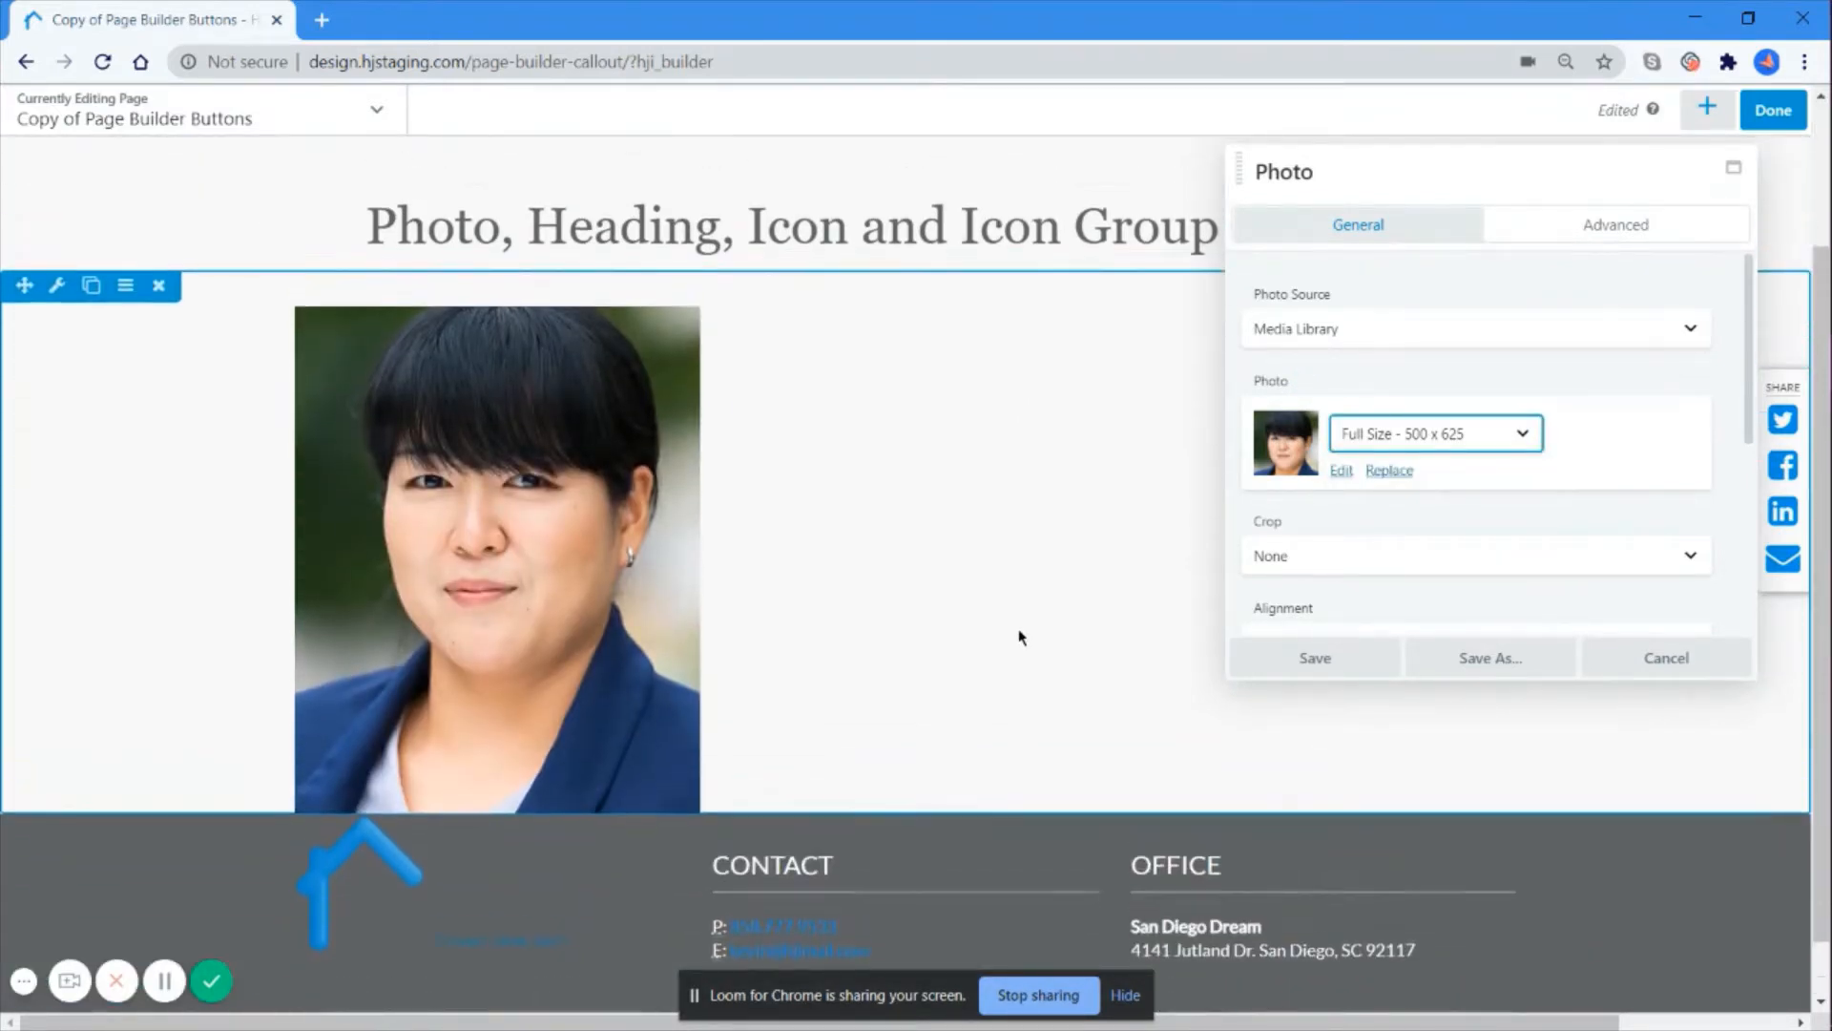
{"action": "left_click", "coordinate": [1484, 553]}
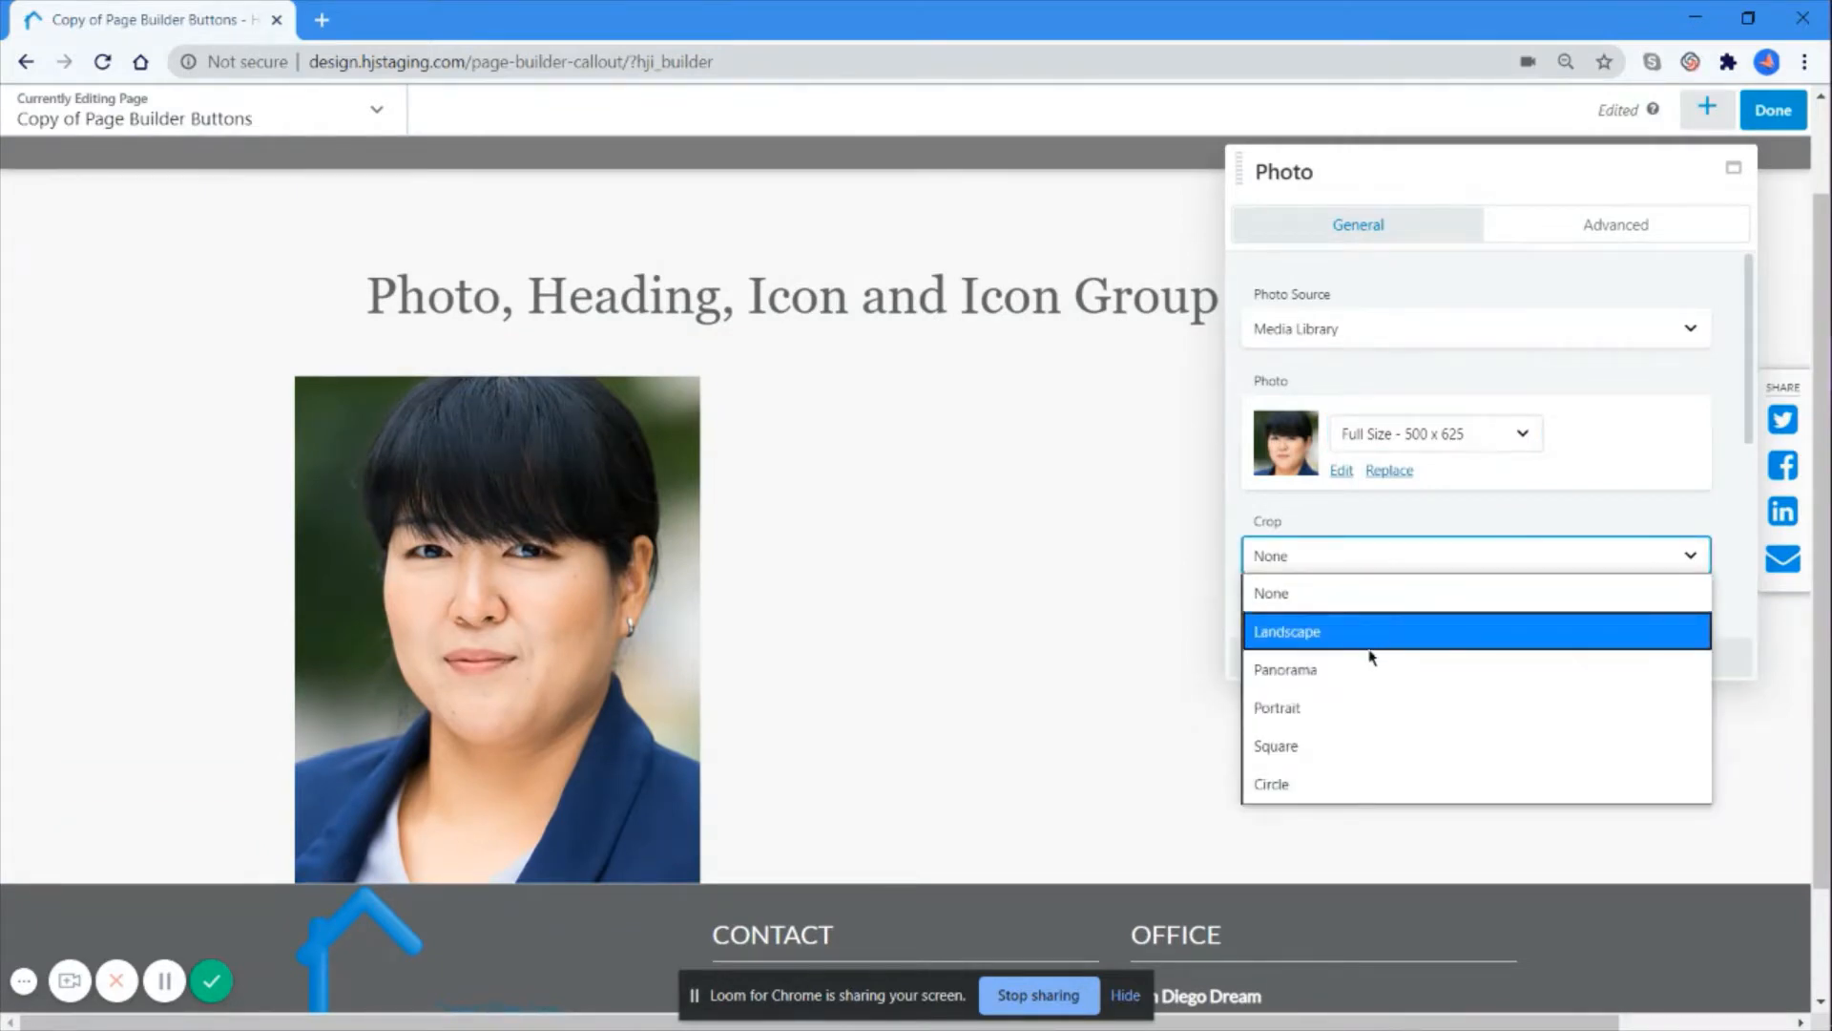
{"action": "left_click", "coordinate": [1368, 706]}
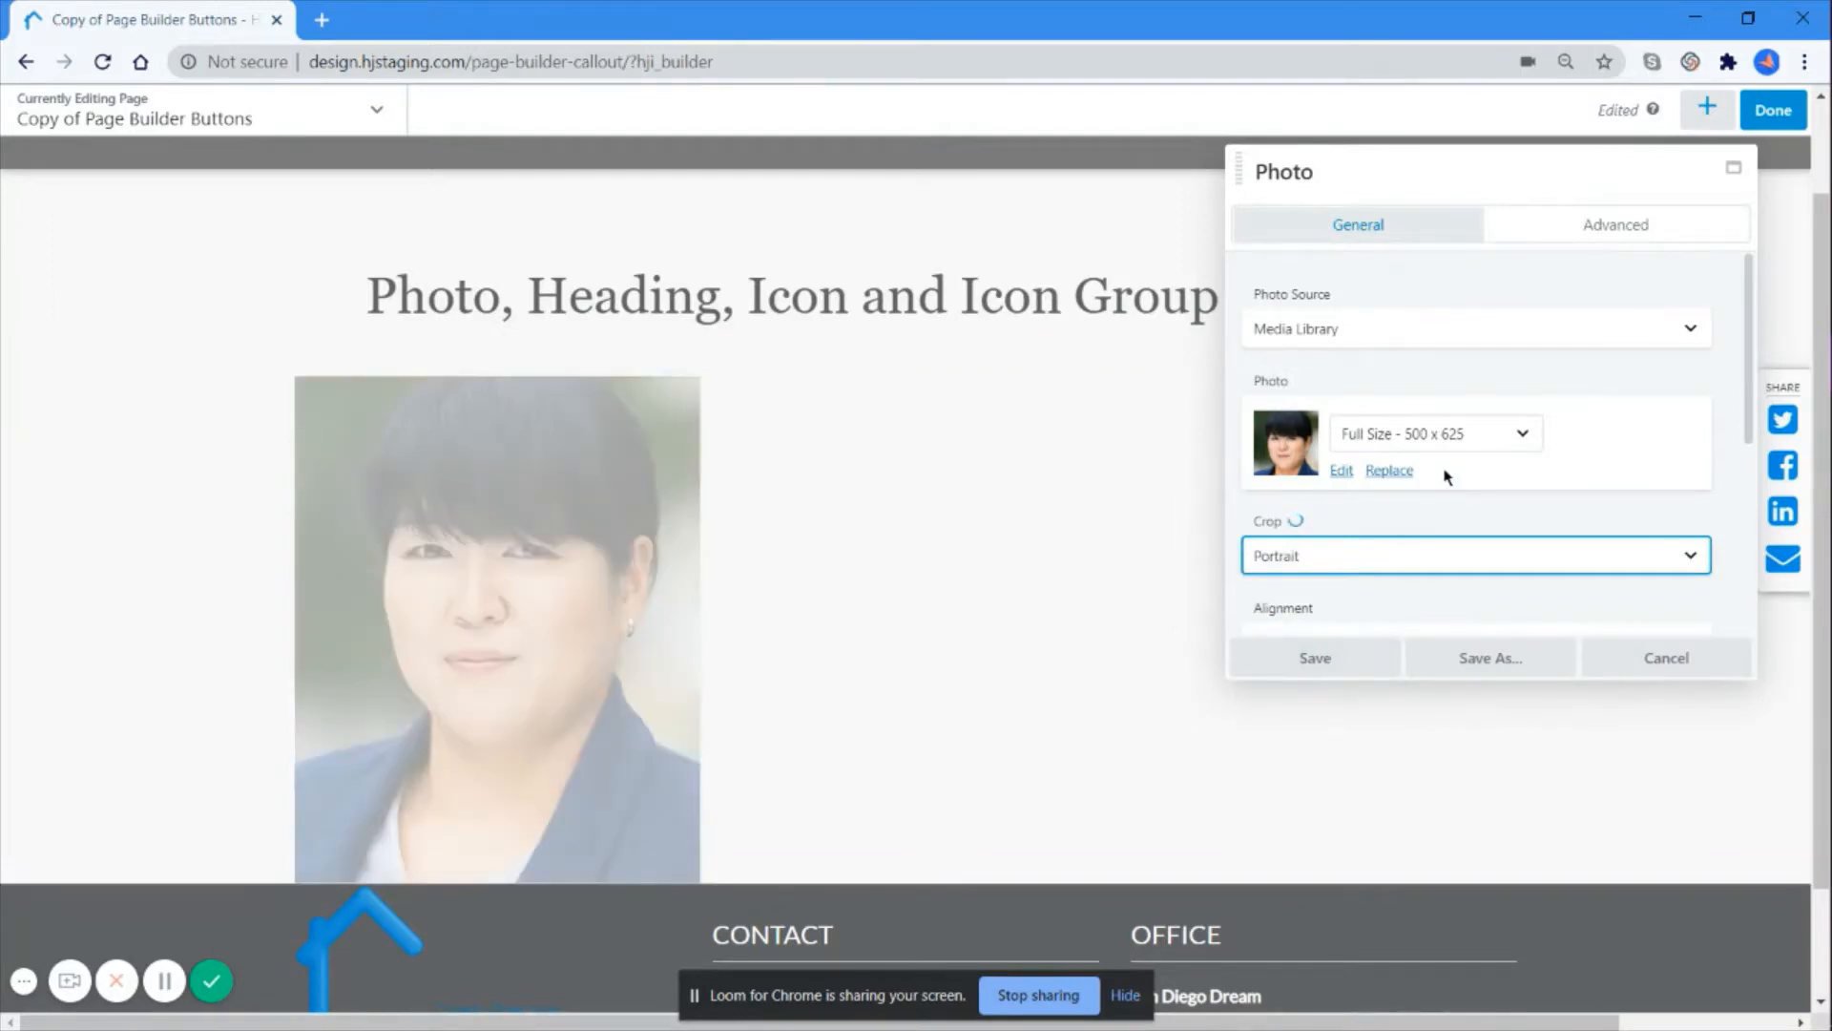
Step: Keep the photo's alignment at Center and review the caption and link settings
{"action": "scroll", "coordinate": [1443, 478], "scroll_direction": "down", "scroll_amount": 3}
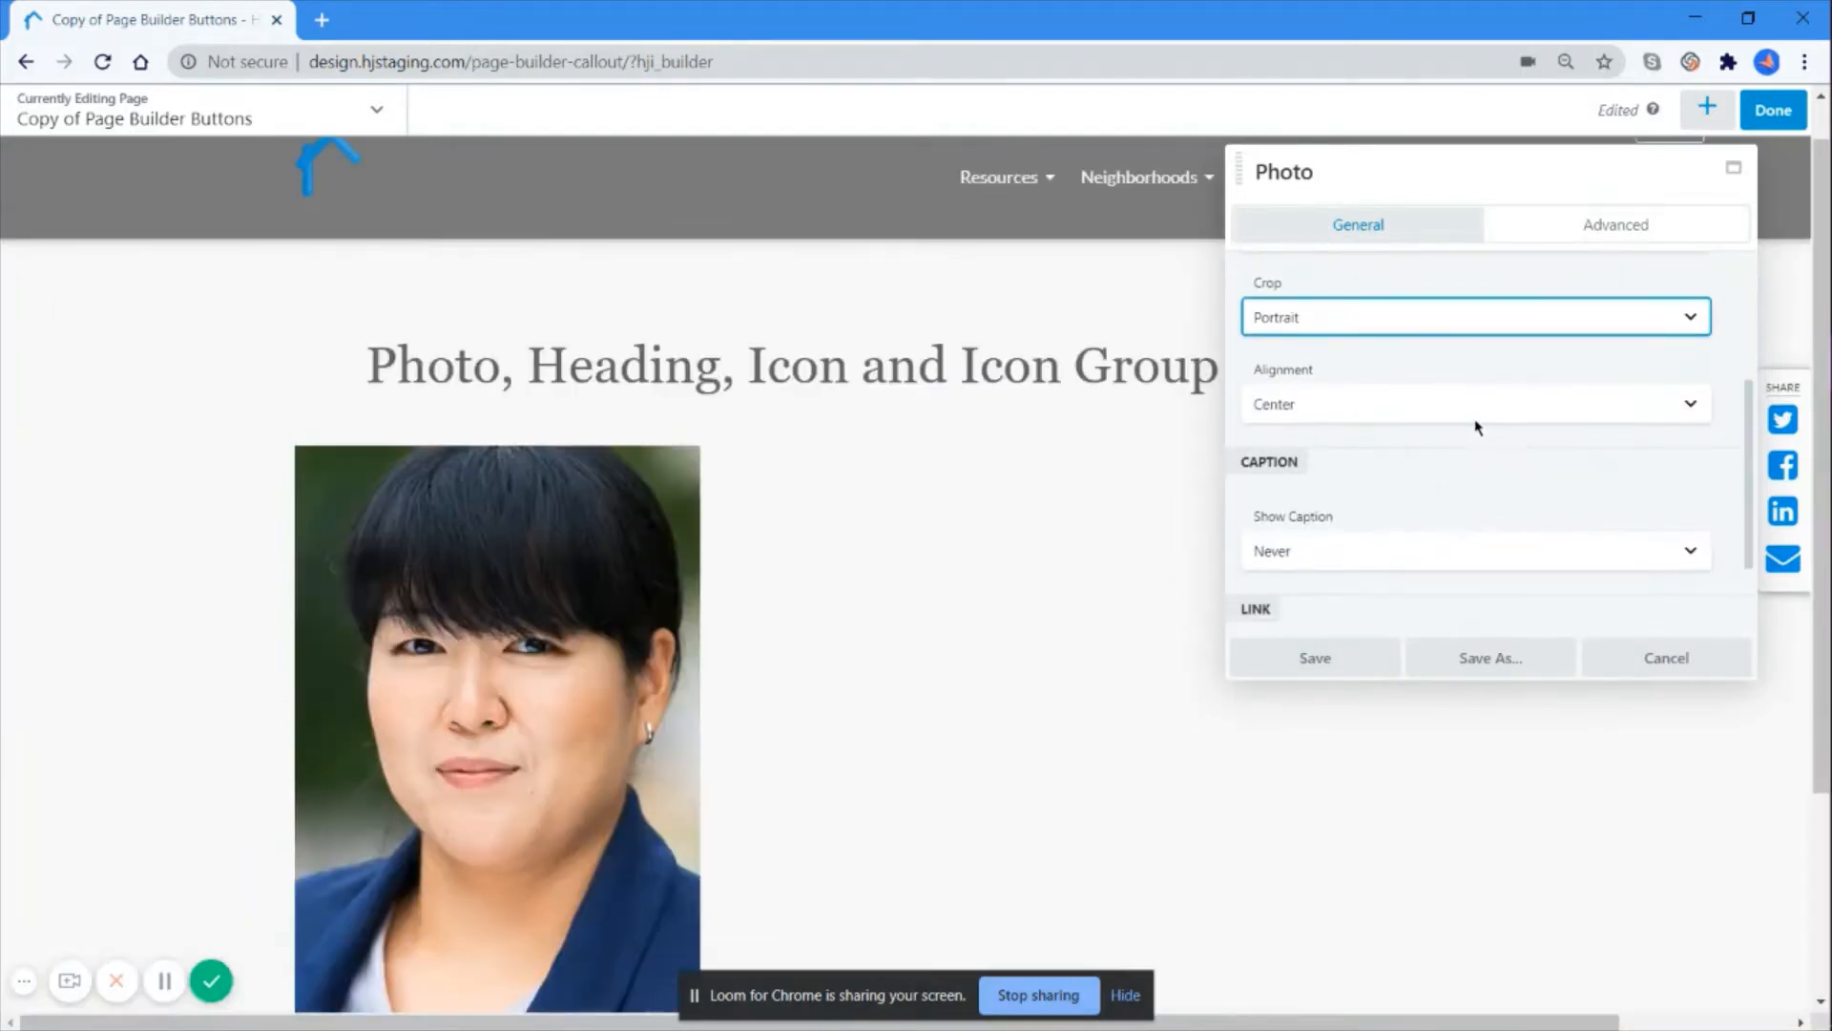
{"action": "left_click", "coordinate": [1482, 410]}
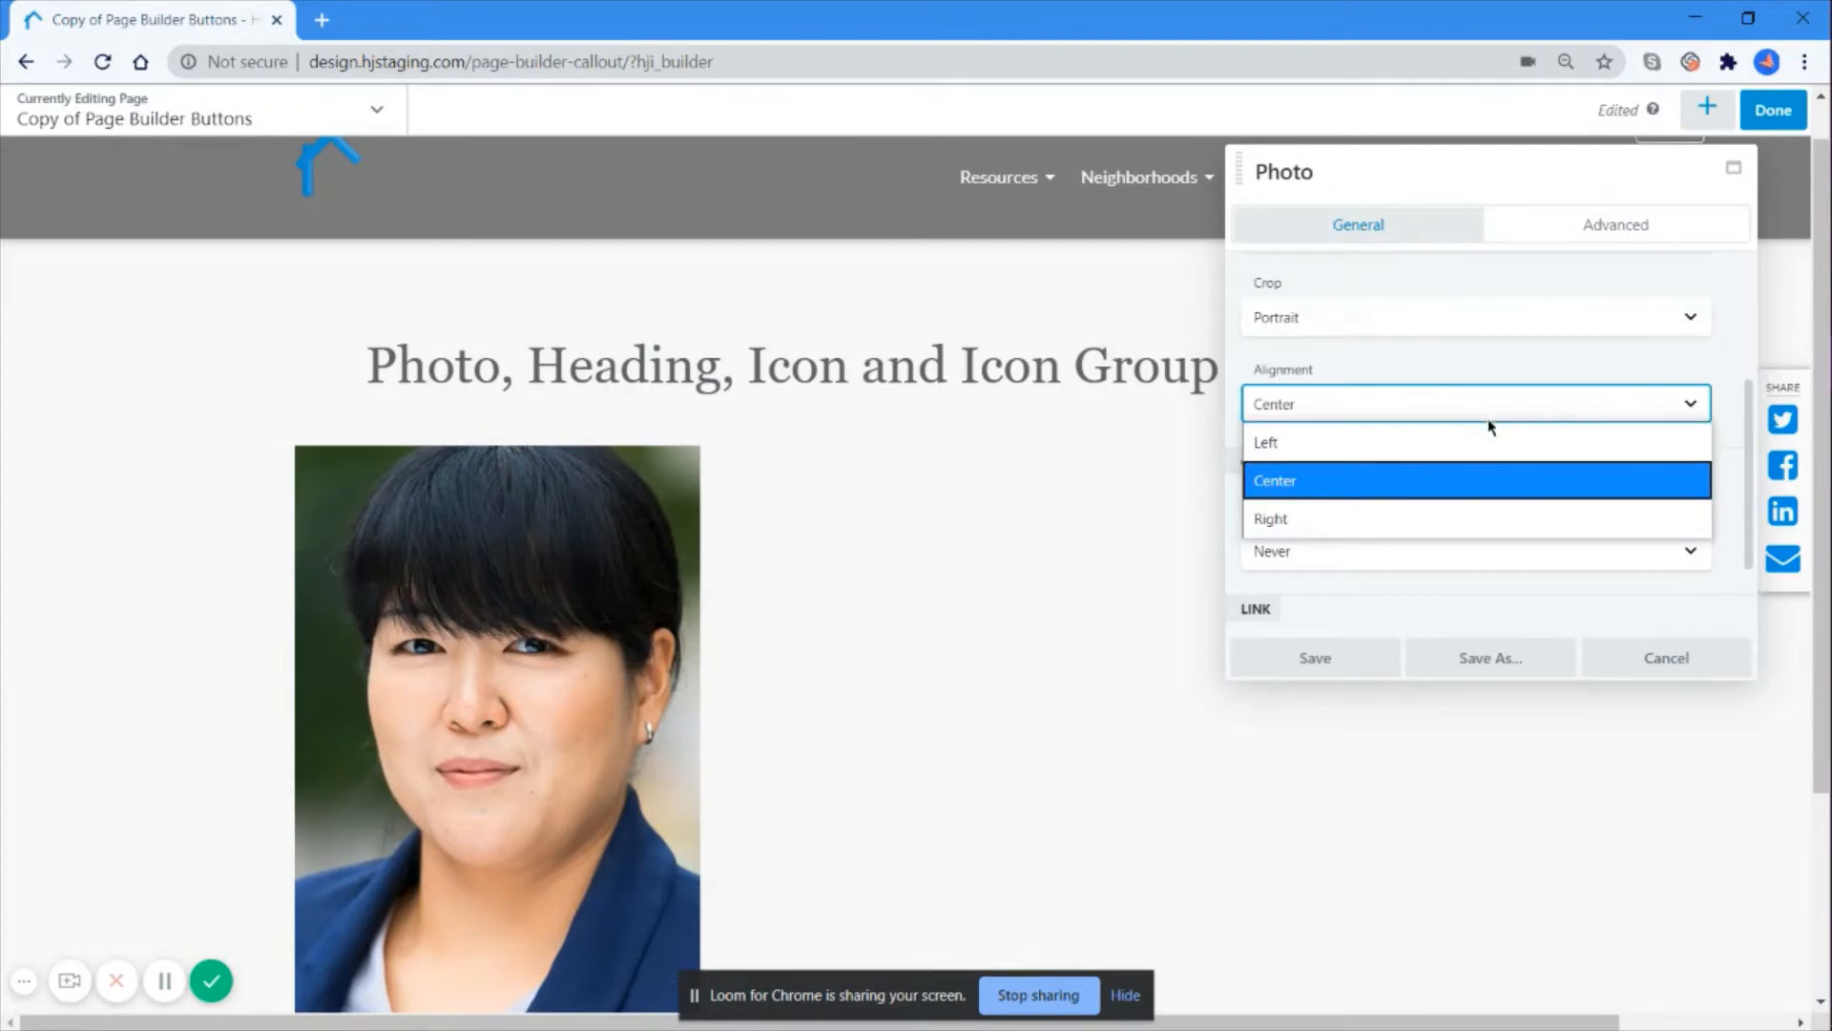
{"action": "left_click", "coordinate": [1474, 490]}
{"action": "scroll", "coordinate": [1474, 492], "scroll_direction": "down", "scroll_amount": 2}
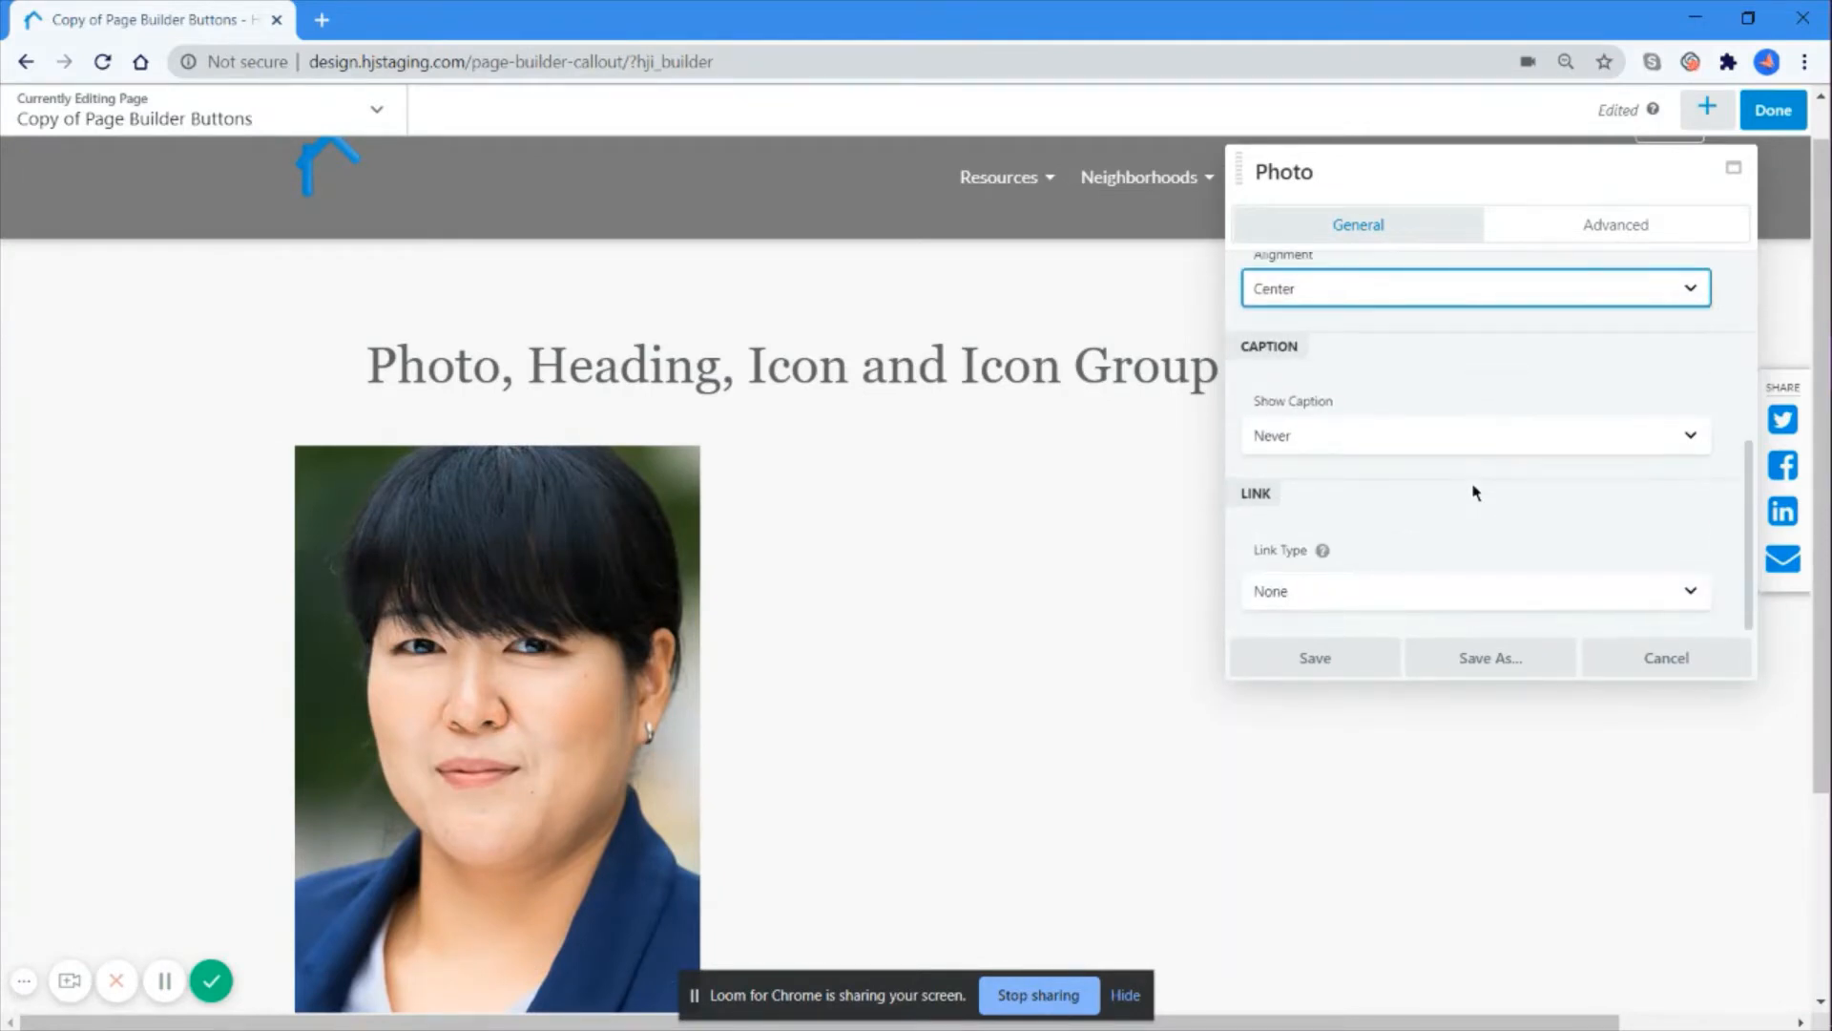
{"action": "scroll", "coordinate": [1192, 496], "scroll_direction": "down", "scroll_amount": 2}
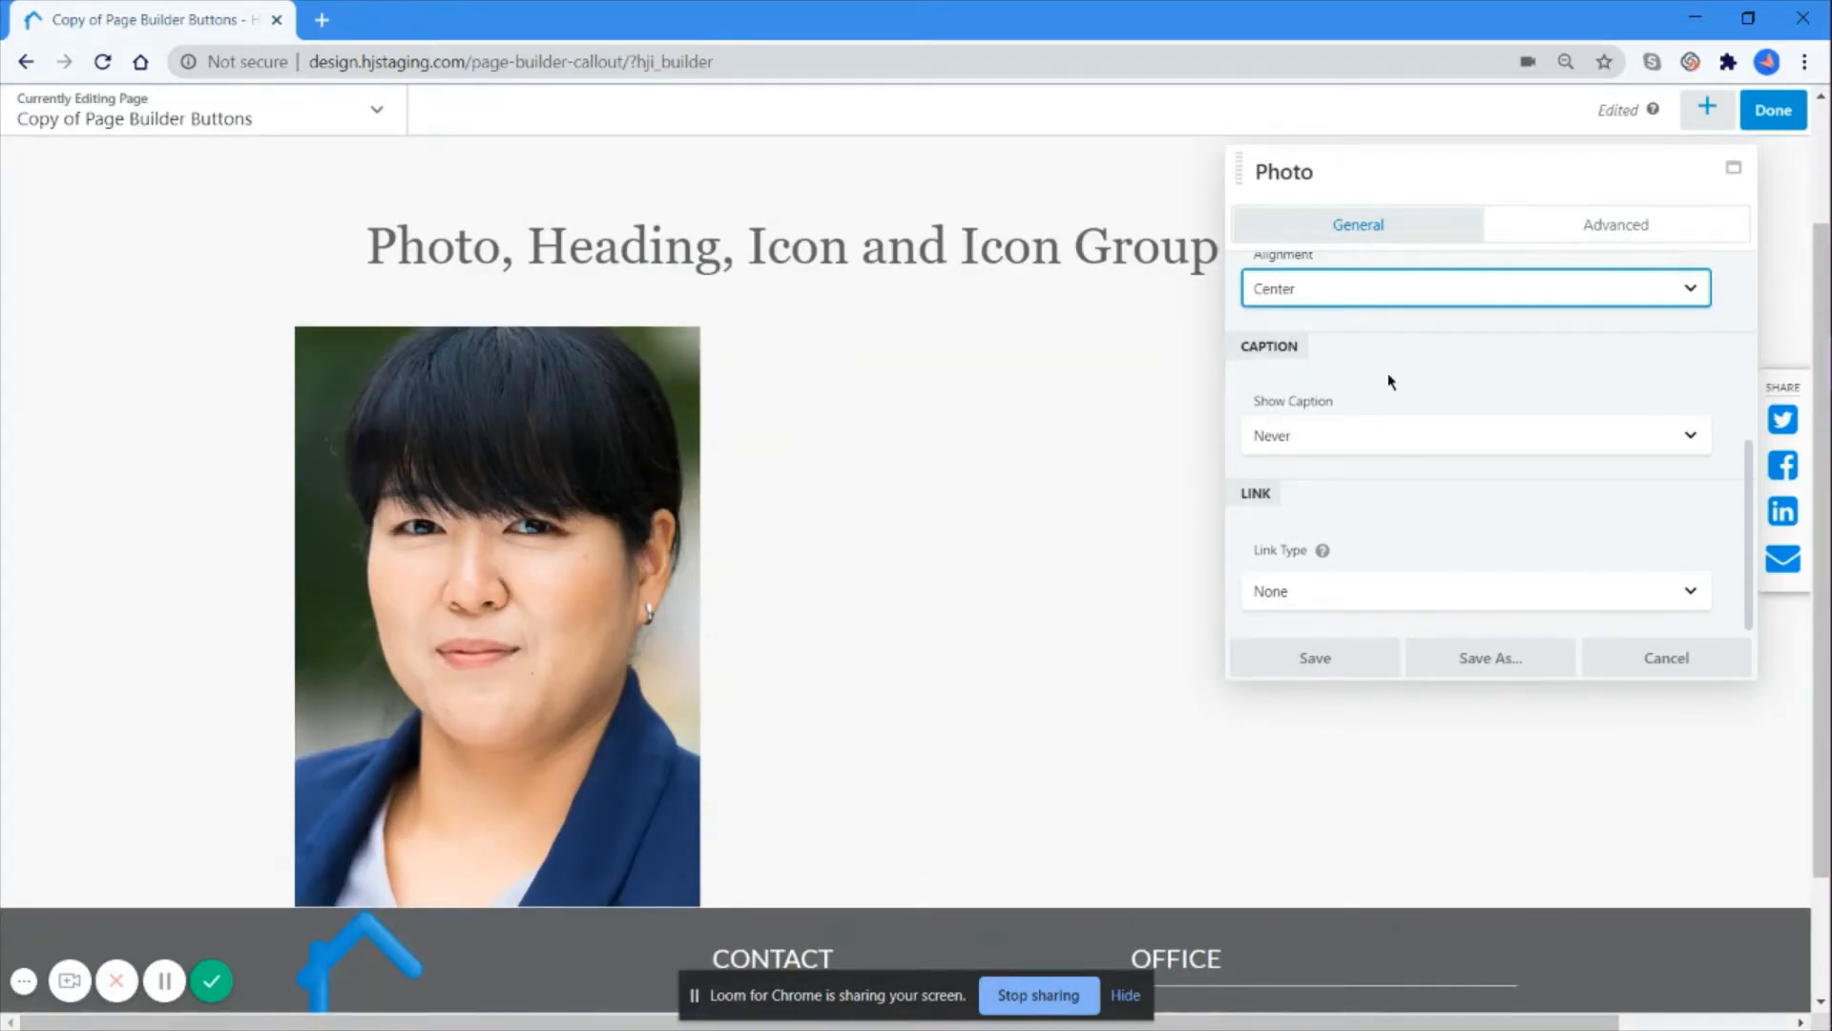
Step: Reopen the photo's attachment details, append "the Realtor" to its caption, and reselect the photo
{"action": "scroll", "coordinate": [1393, 420], "scroll_direction": "up", "scroll_amount": 5}
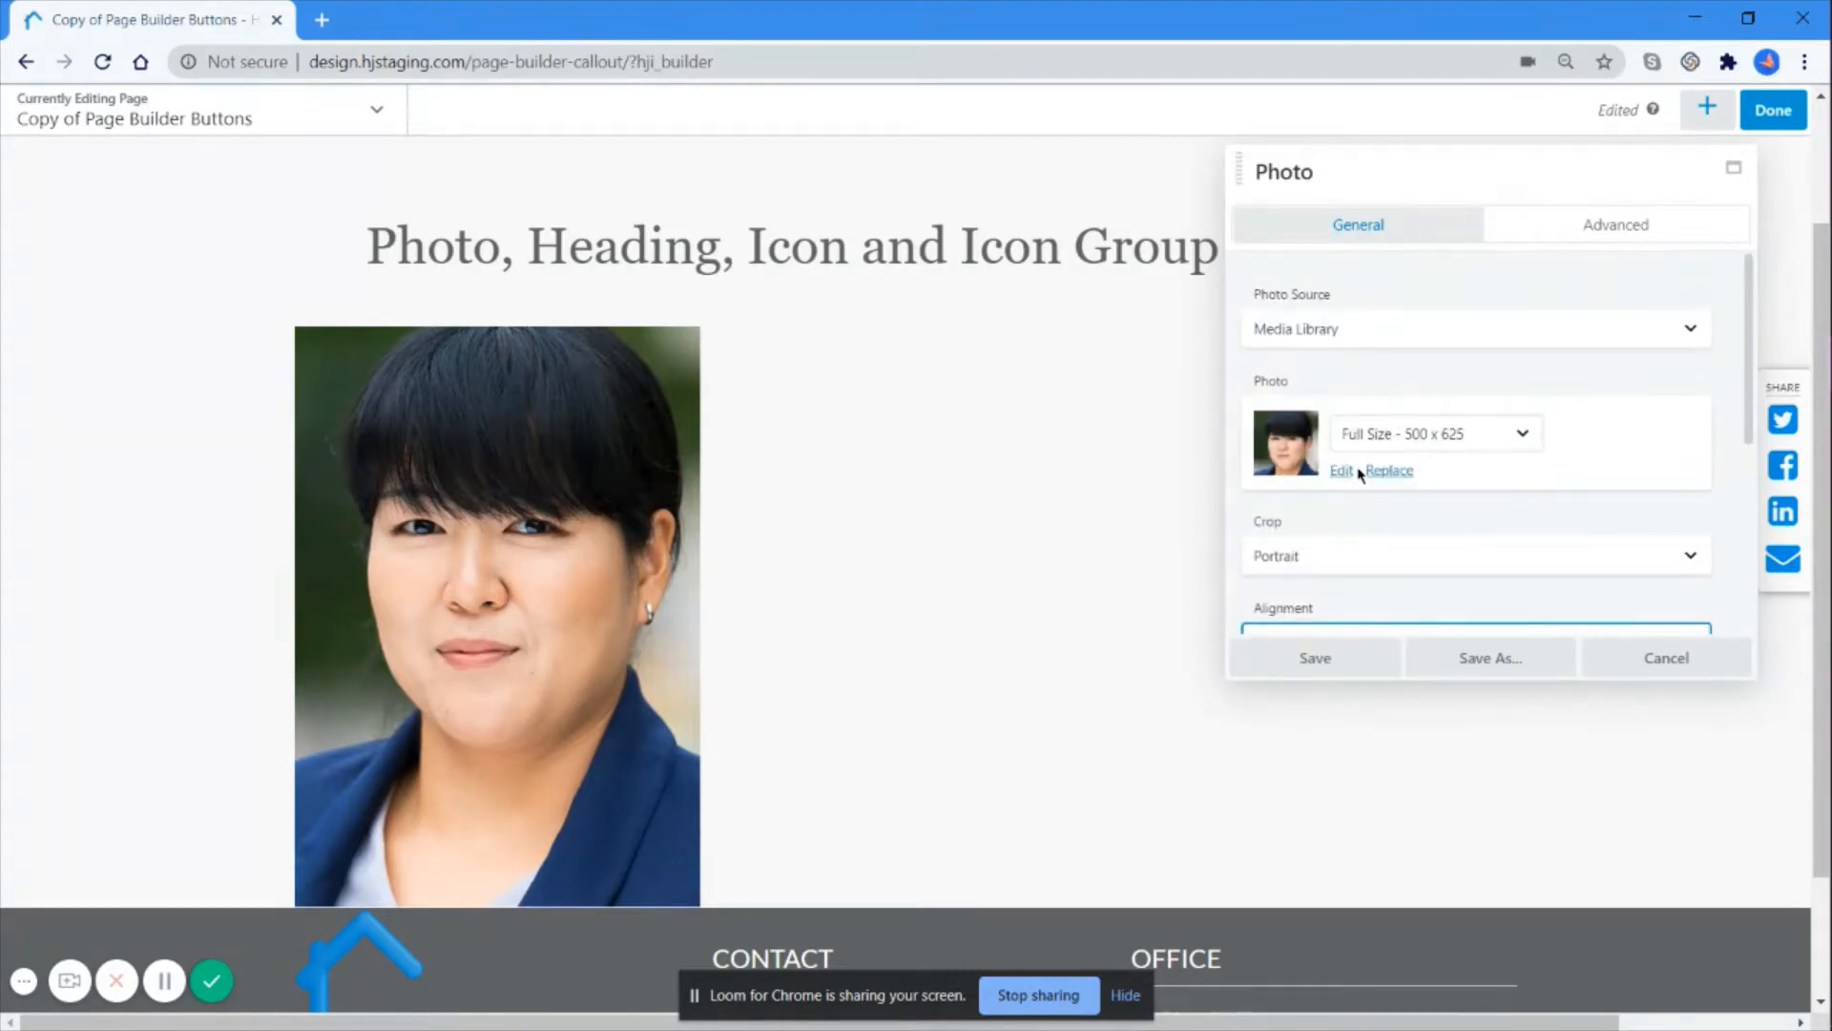
{"action": "left_click", "coordinate": [1363, 471]}
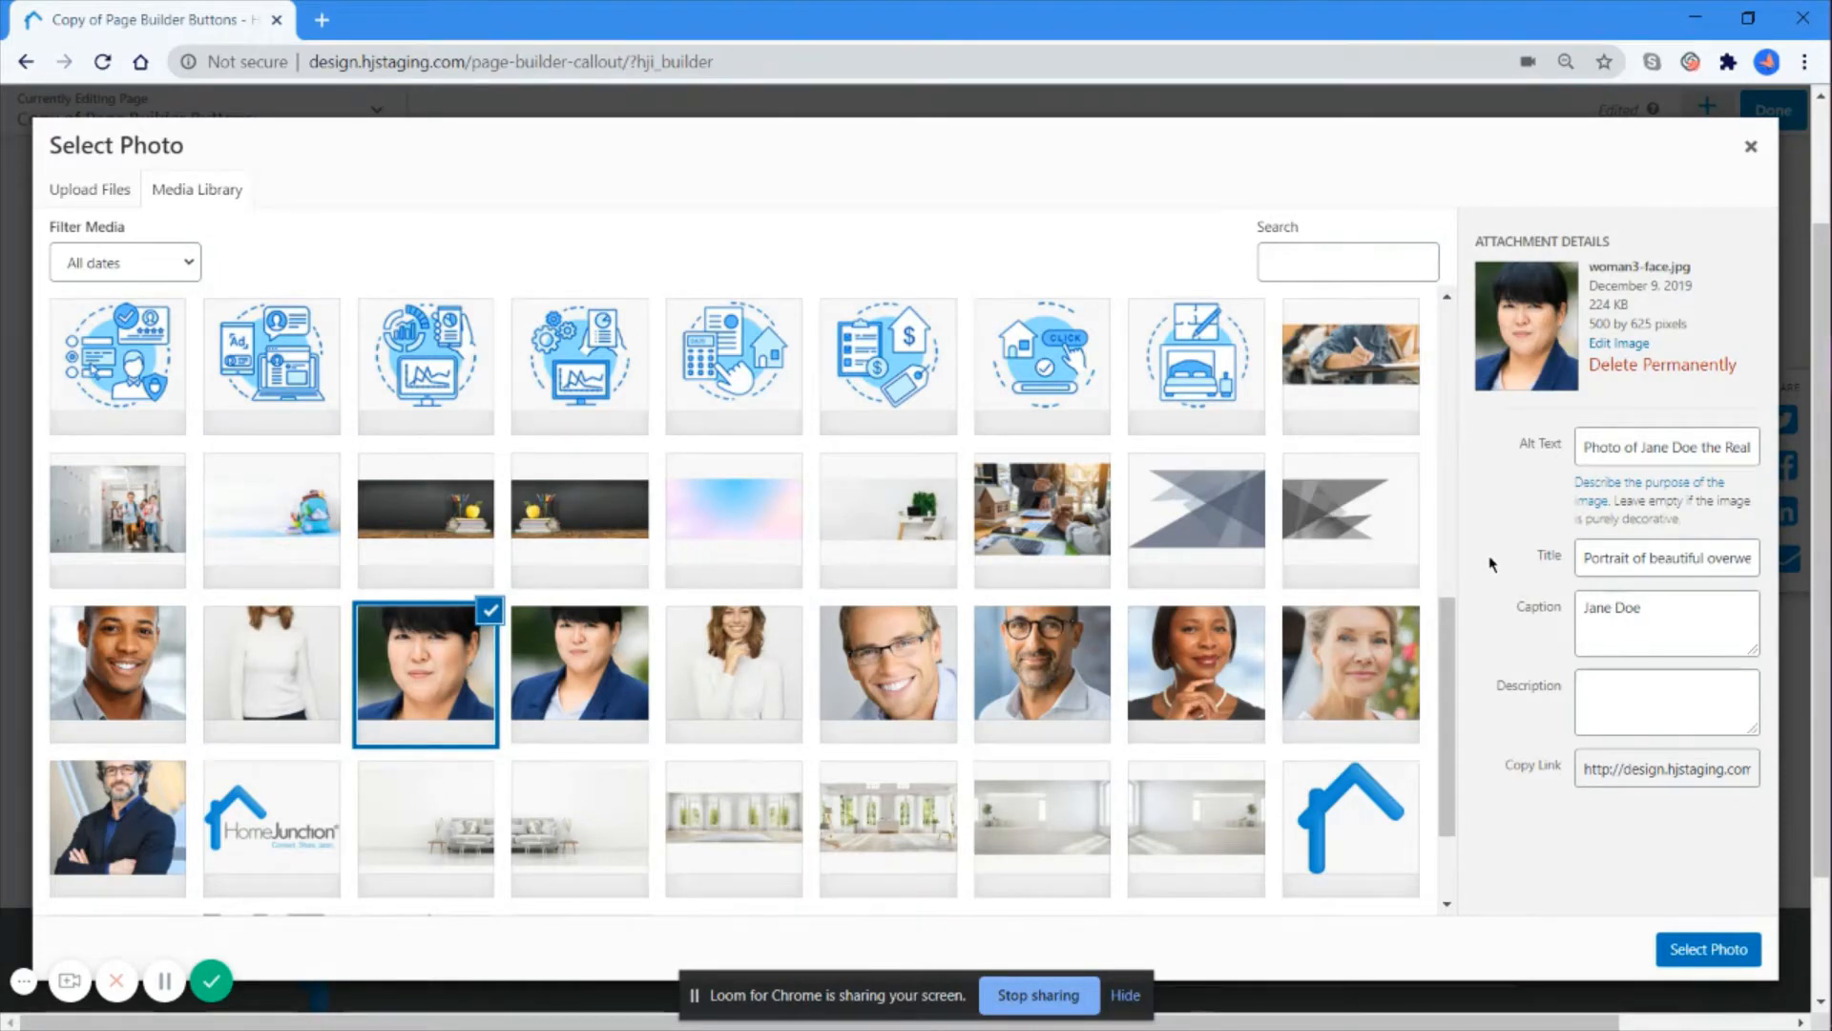
{"action": "left_click", "coordinate": [1649, 612]}
{"action": "type", "text": "t"}
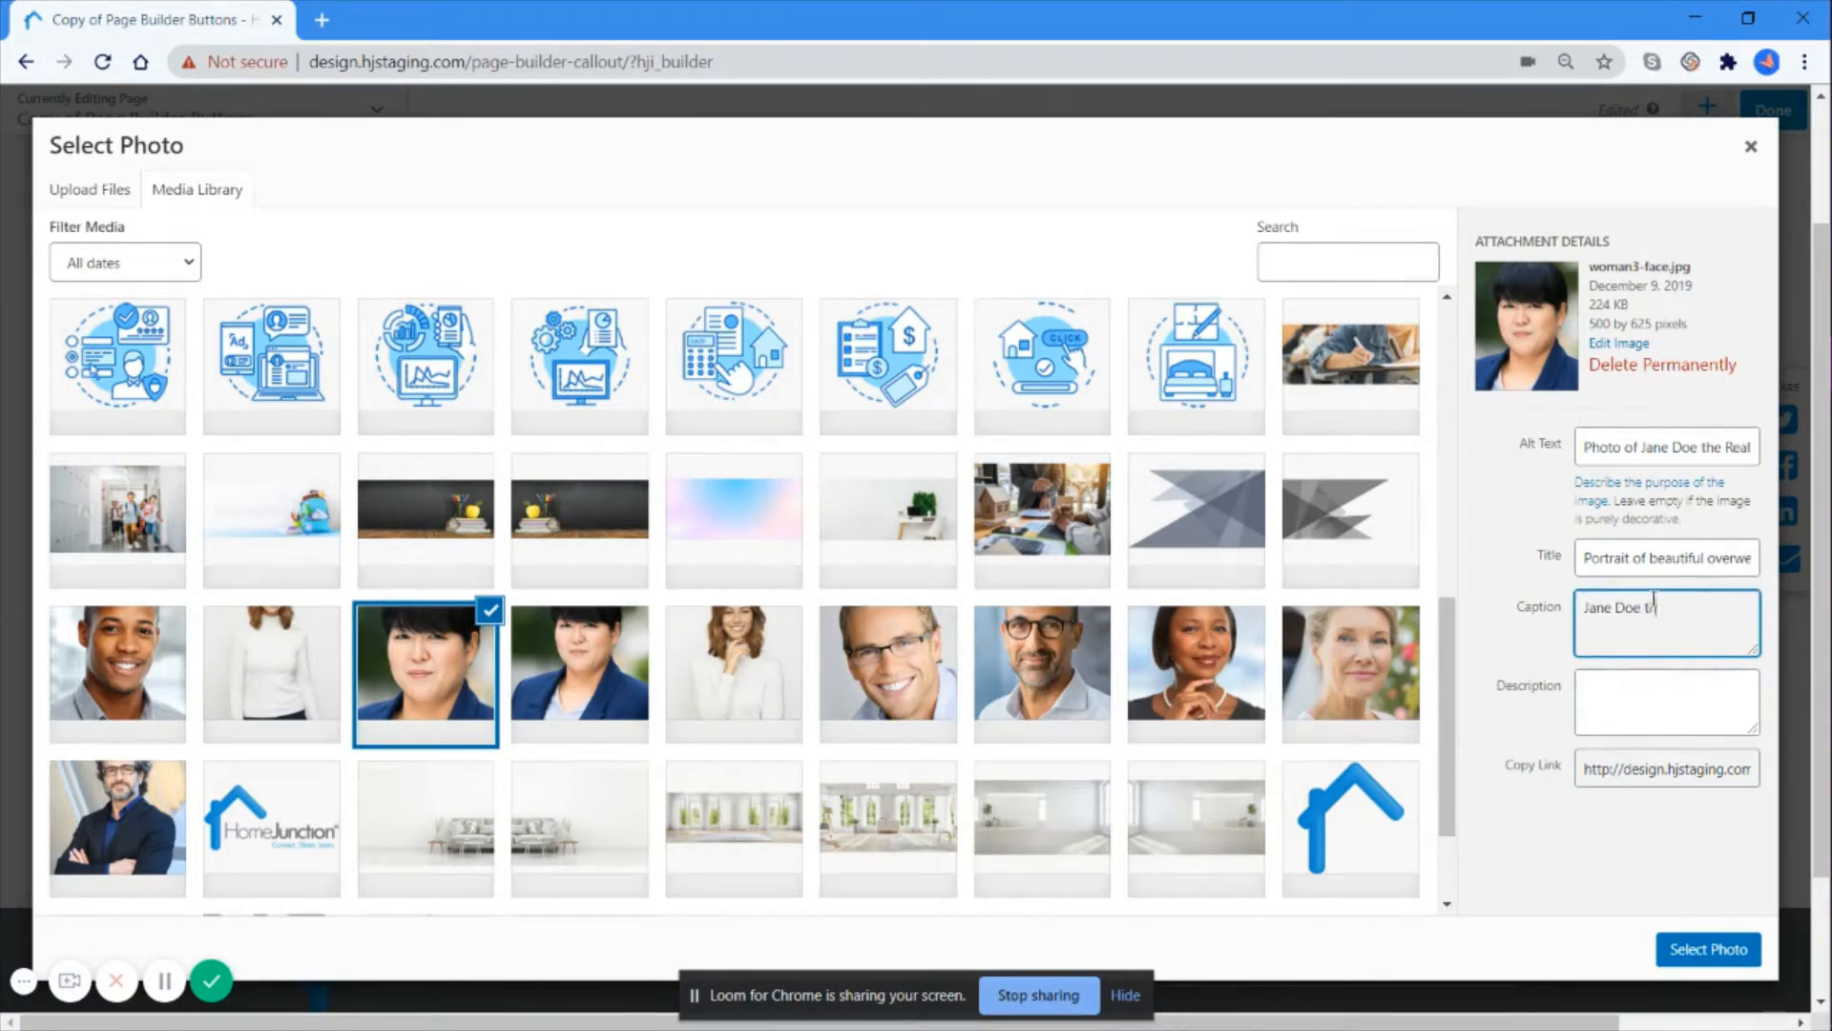
{"action": "type", "text": "he Realtor"}
{"action": "left_click", "coordinate": [1612, 448]}
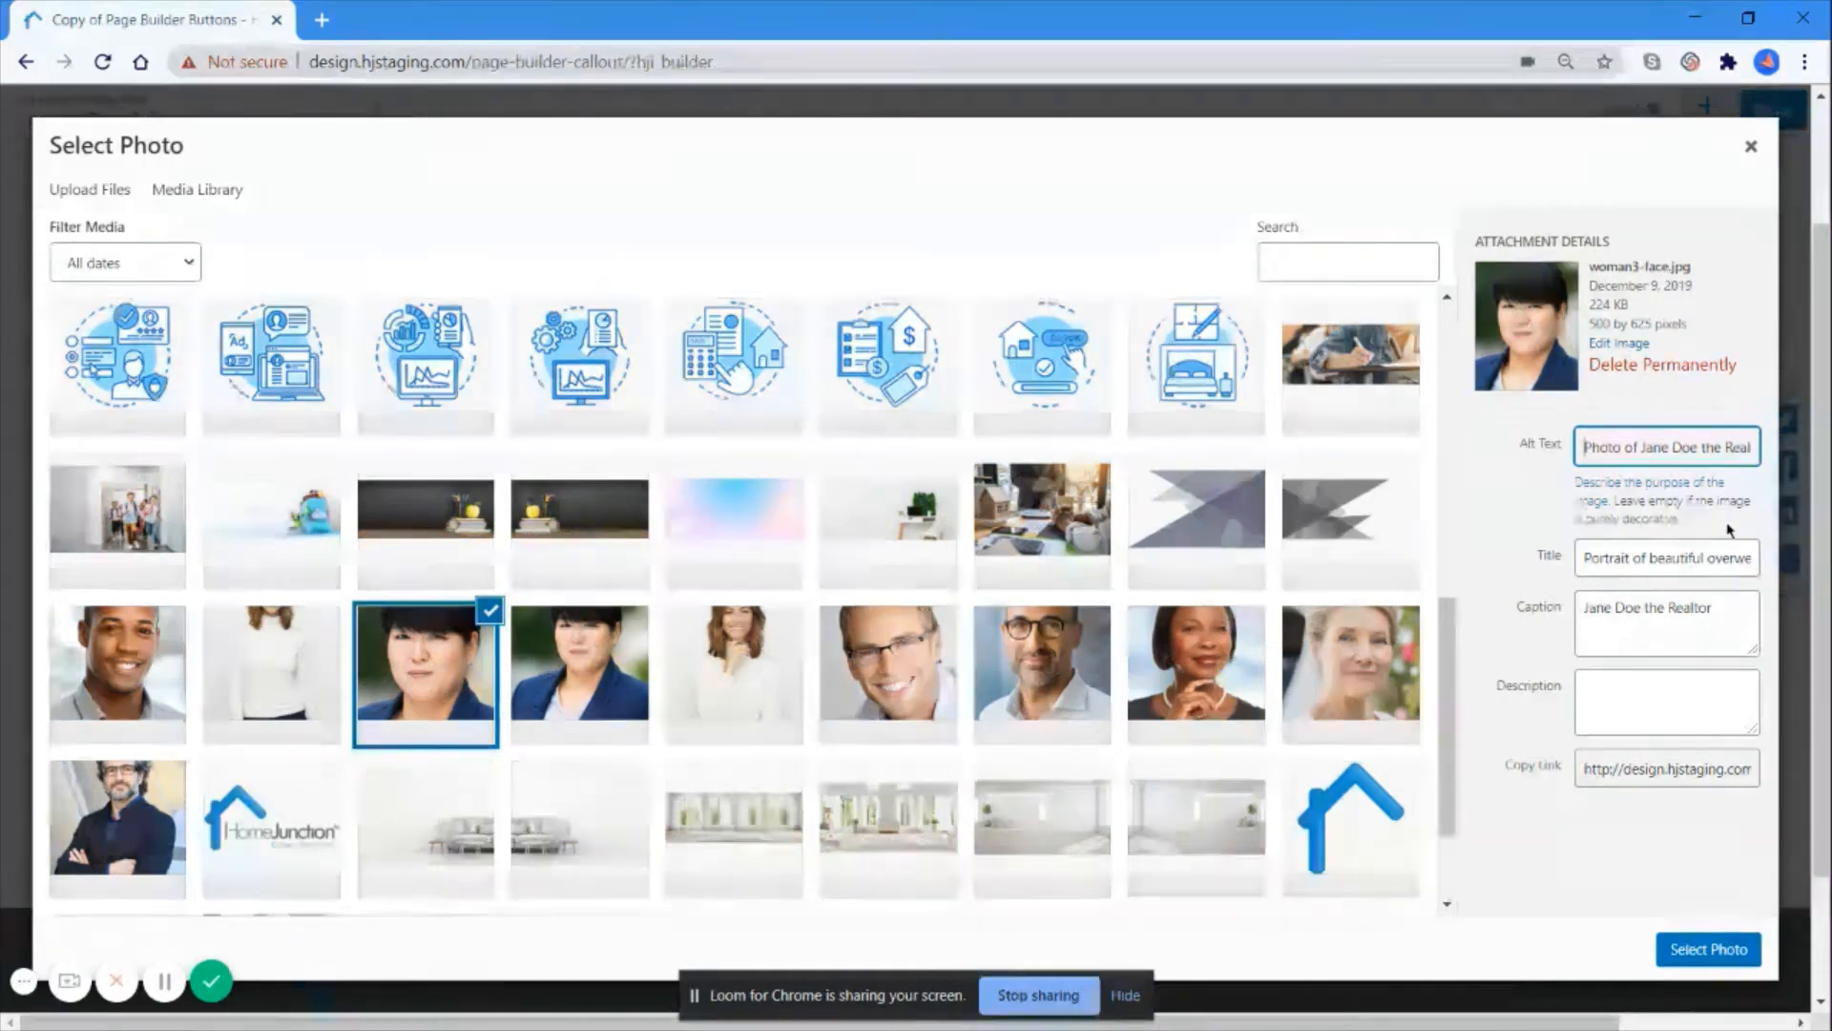
{"action": "left_click", "coordinate": [1709, 948]}
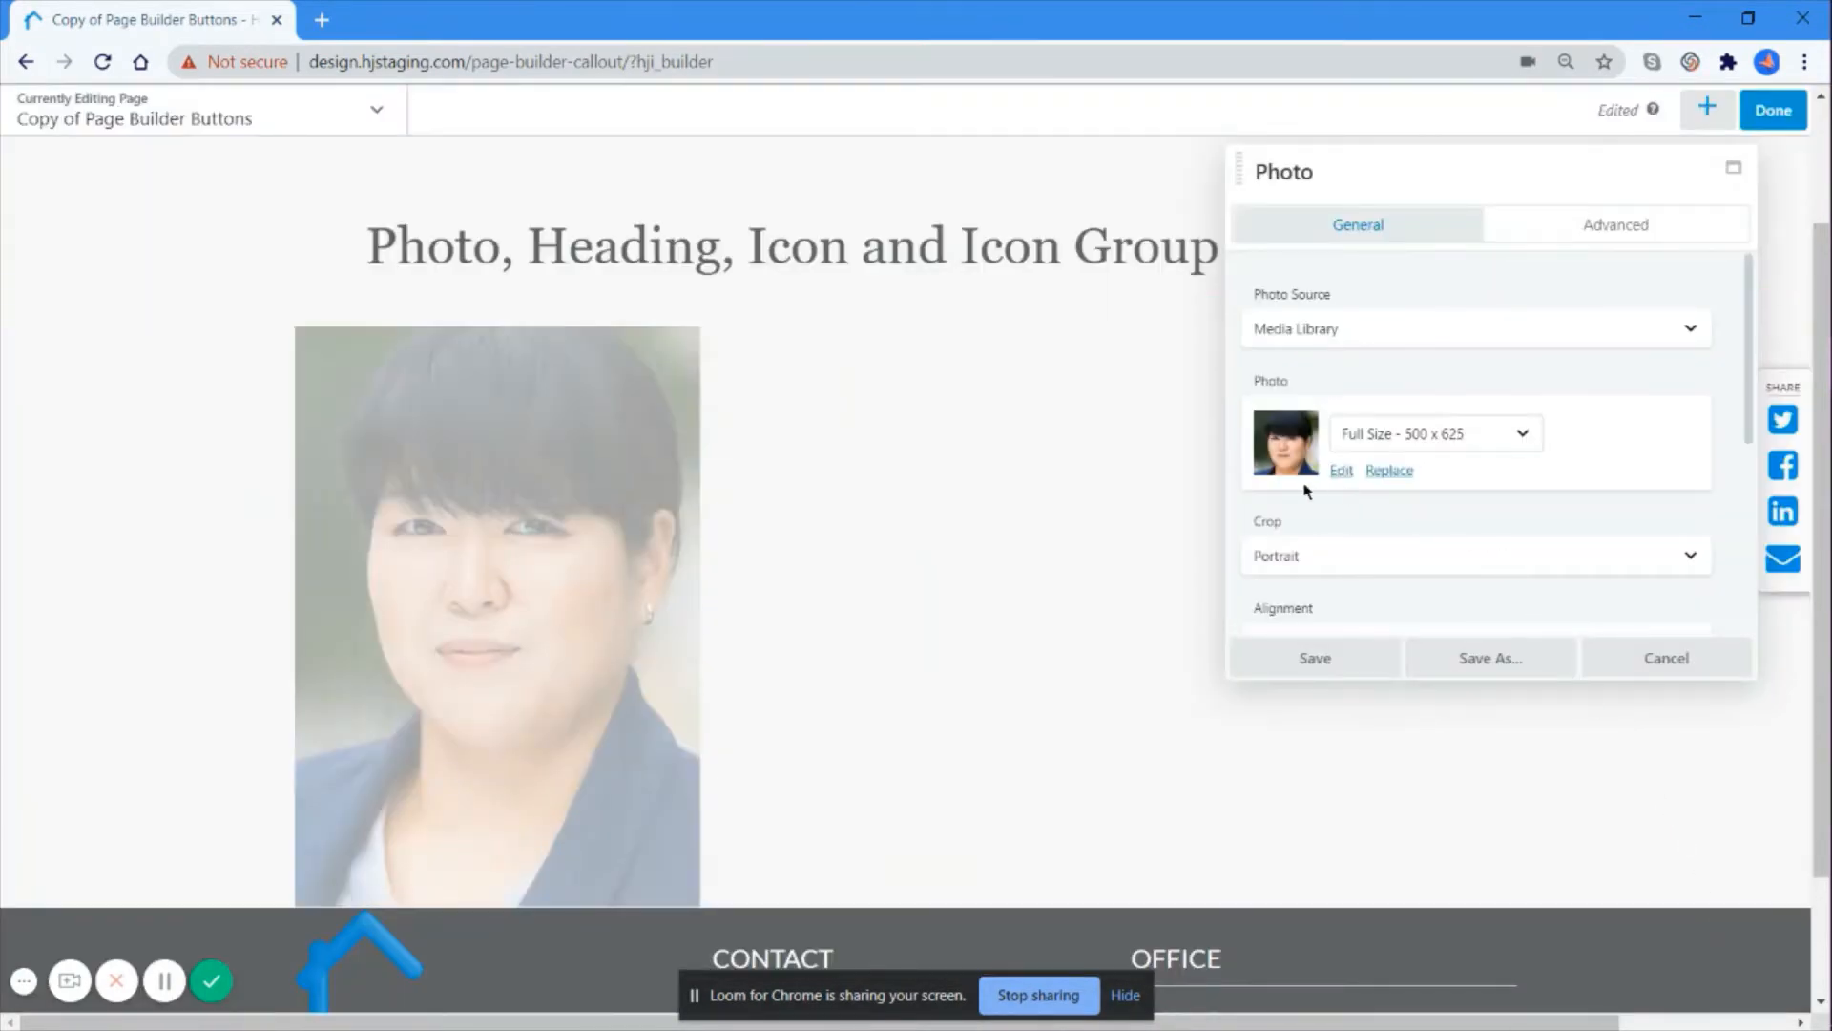
Step: Preview the caption below the photo and return the Show Caption setting to Never
{"action": "scroll", "coordinate": [1305, 490], "scroll_direction": "down", "scroll_amount": 4}
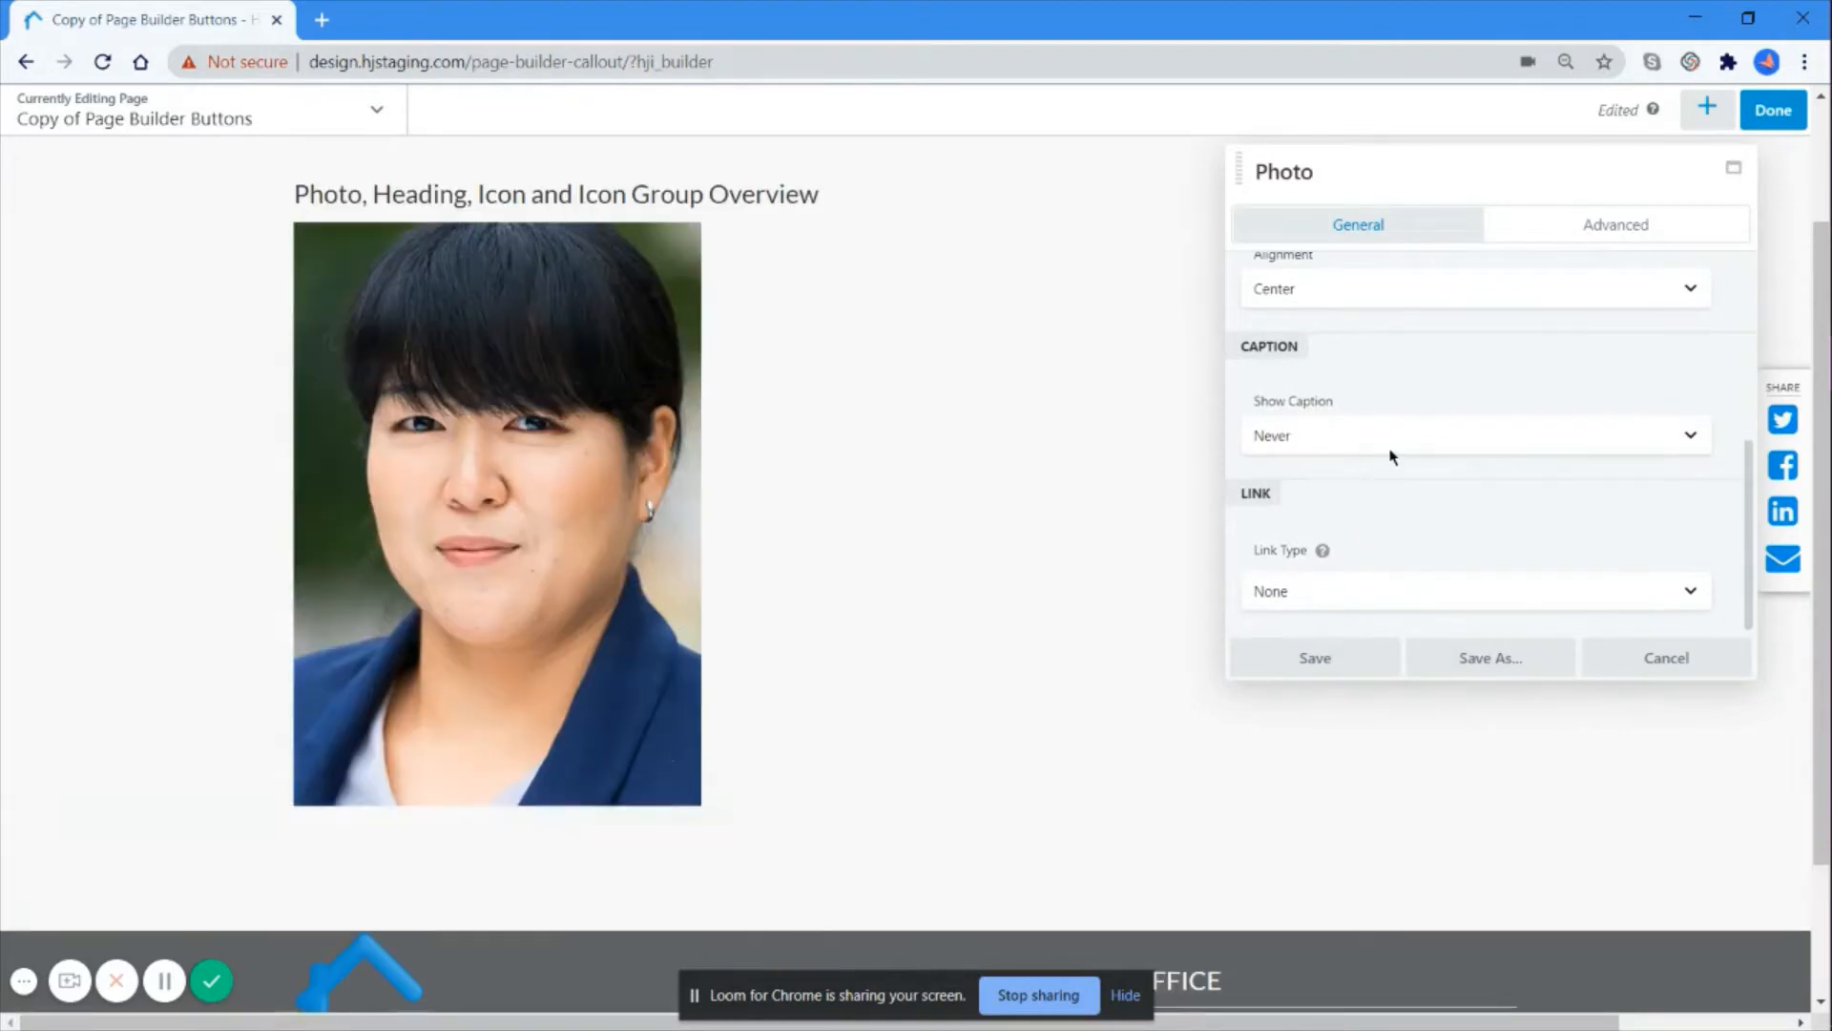
{"action": "left_click", "coordinate": [1392, 449]}
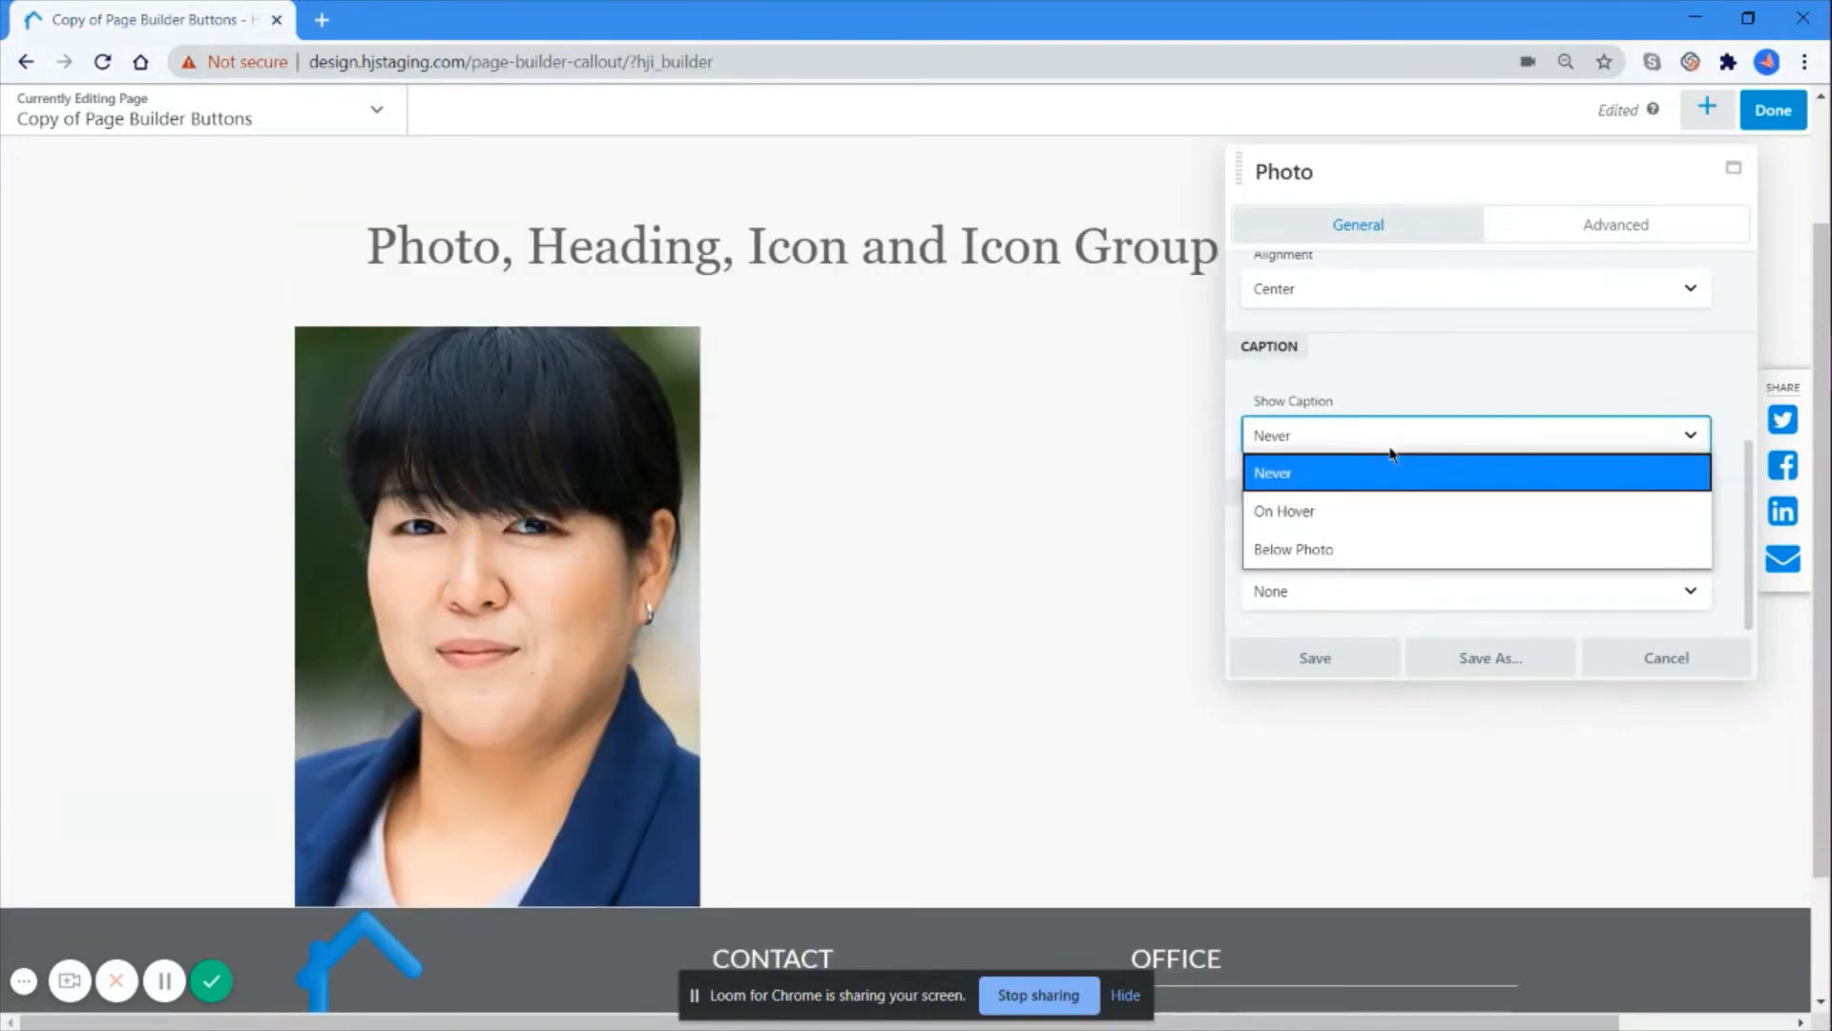
{"action": "left_click", "coordinate": [1384, 540]}
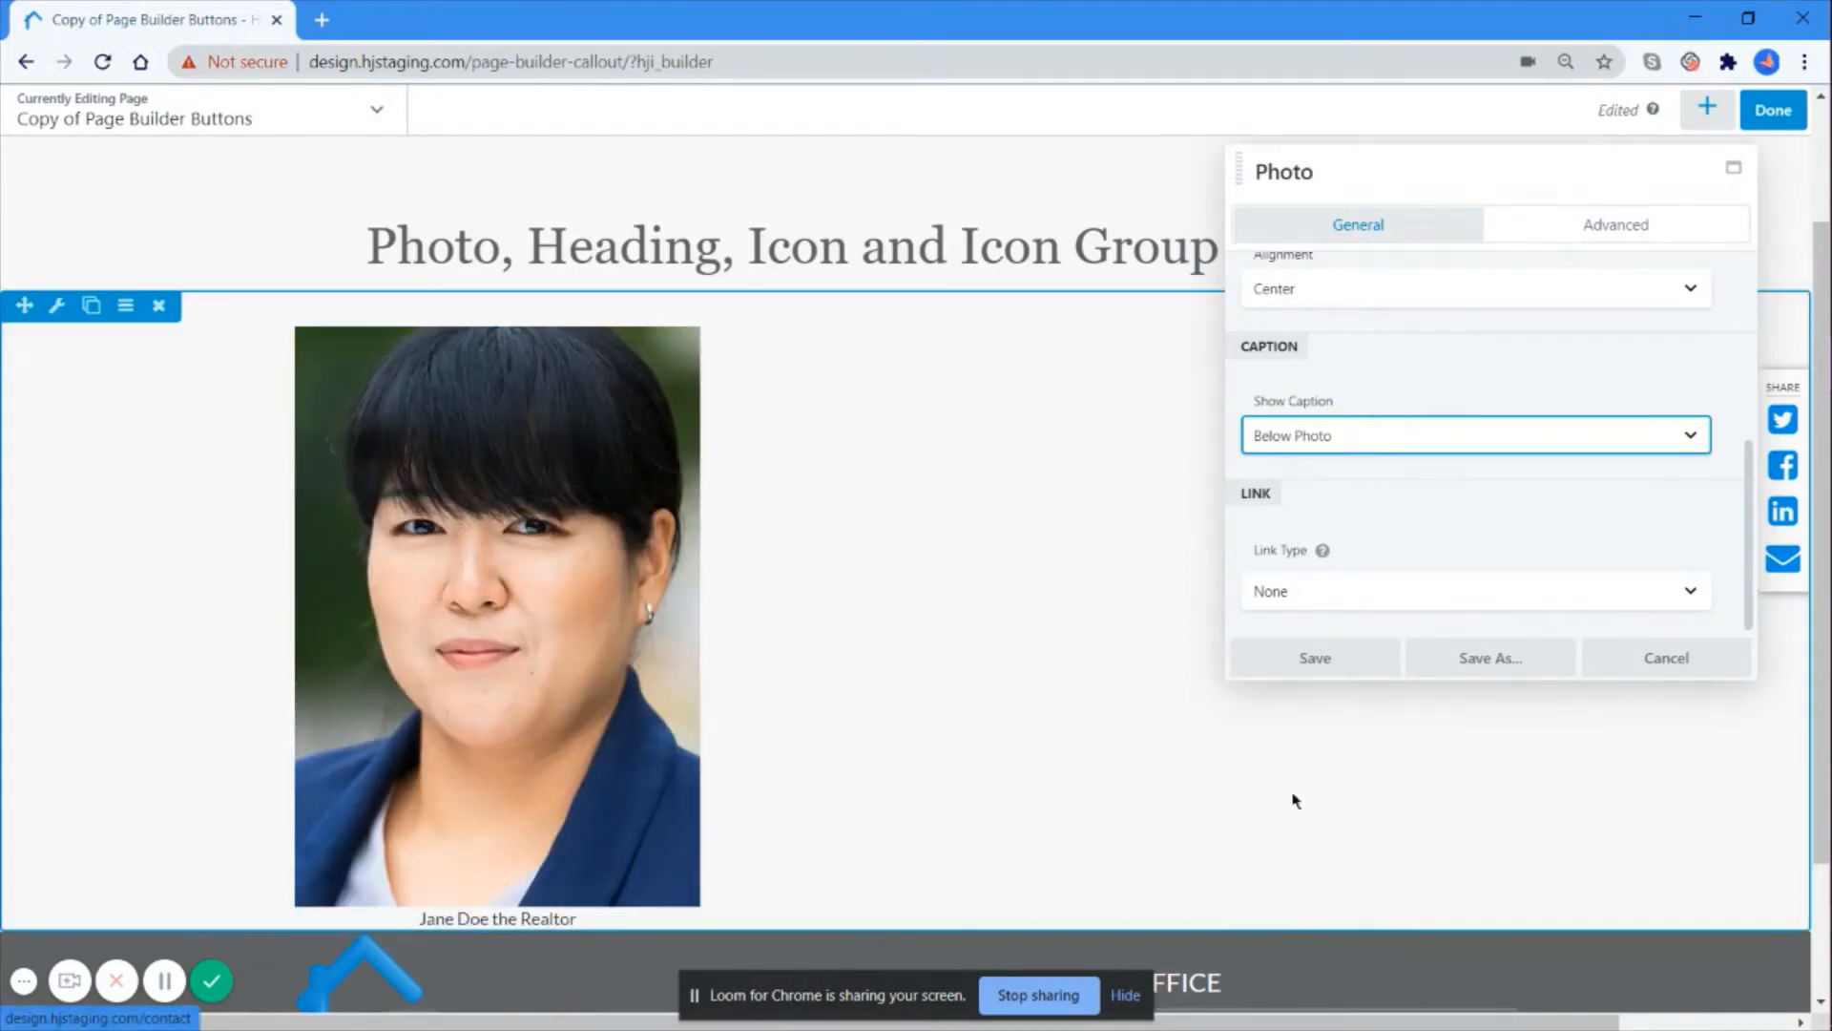
{"action": "left_click", "coordinate": [1499, 441]}
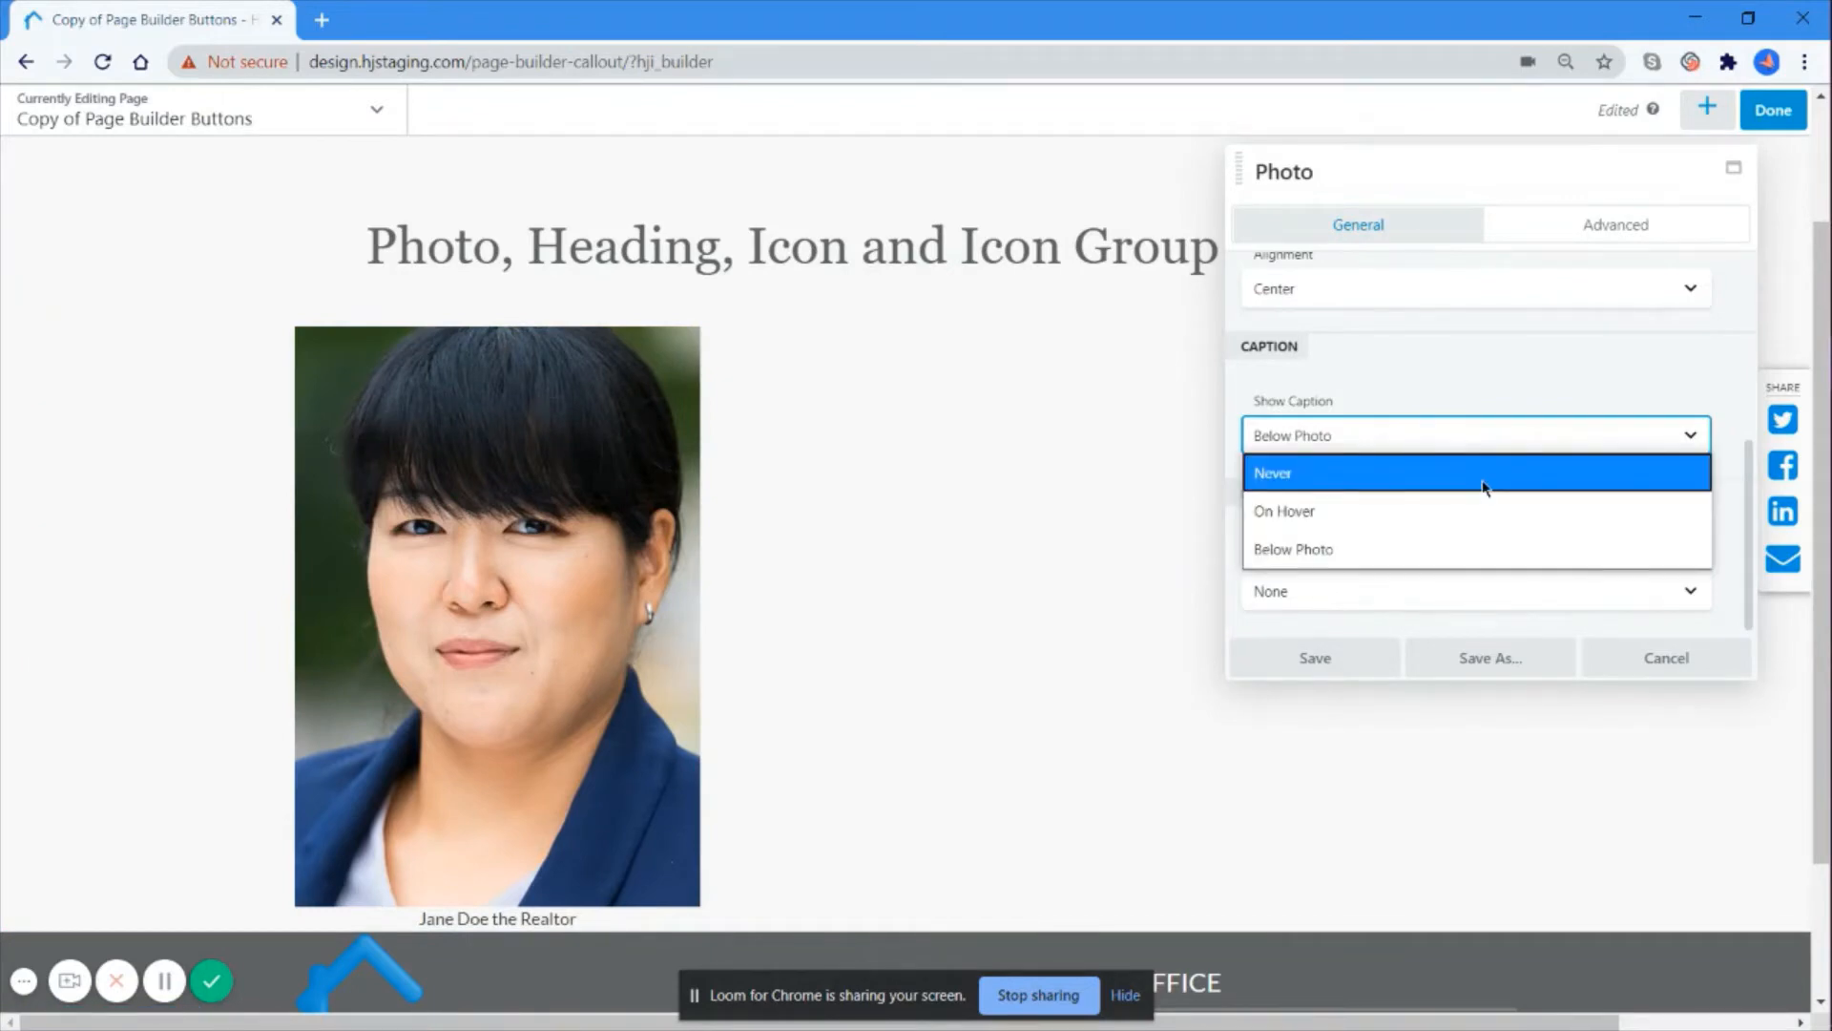
{"action": "left_click", "coordinate": [1485, 475]}
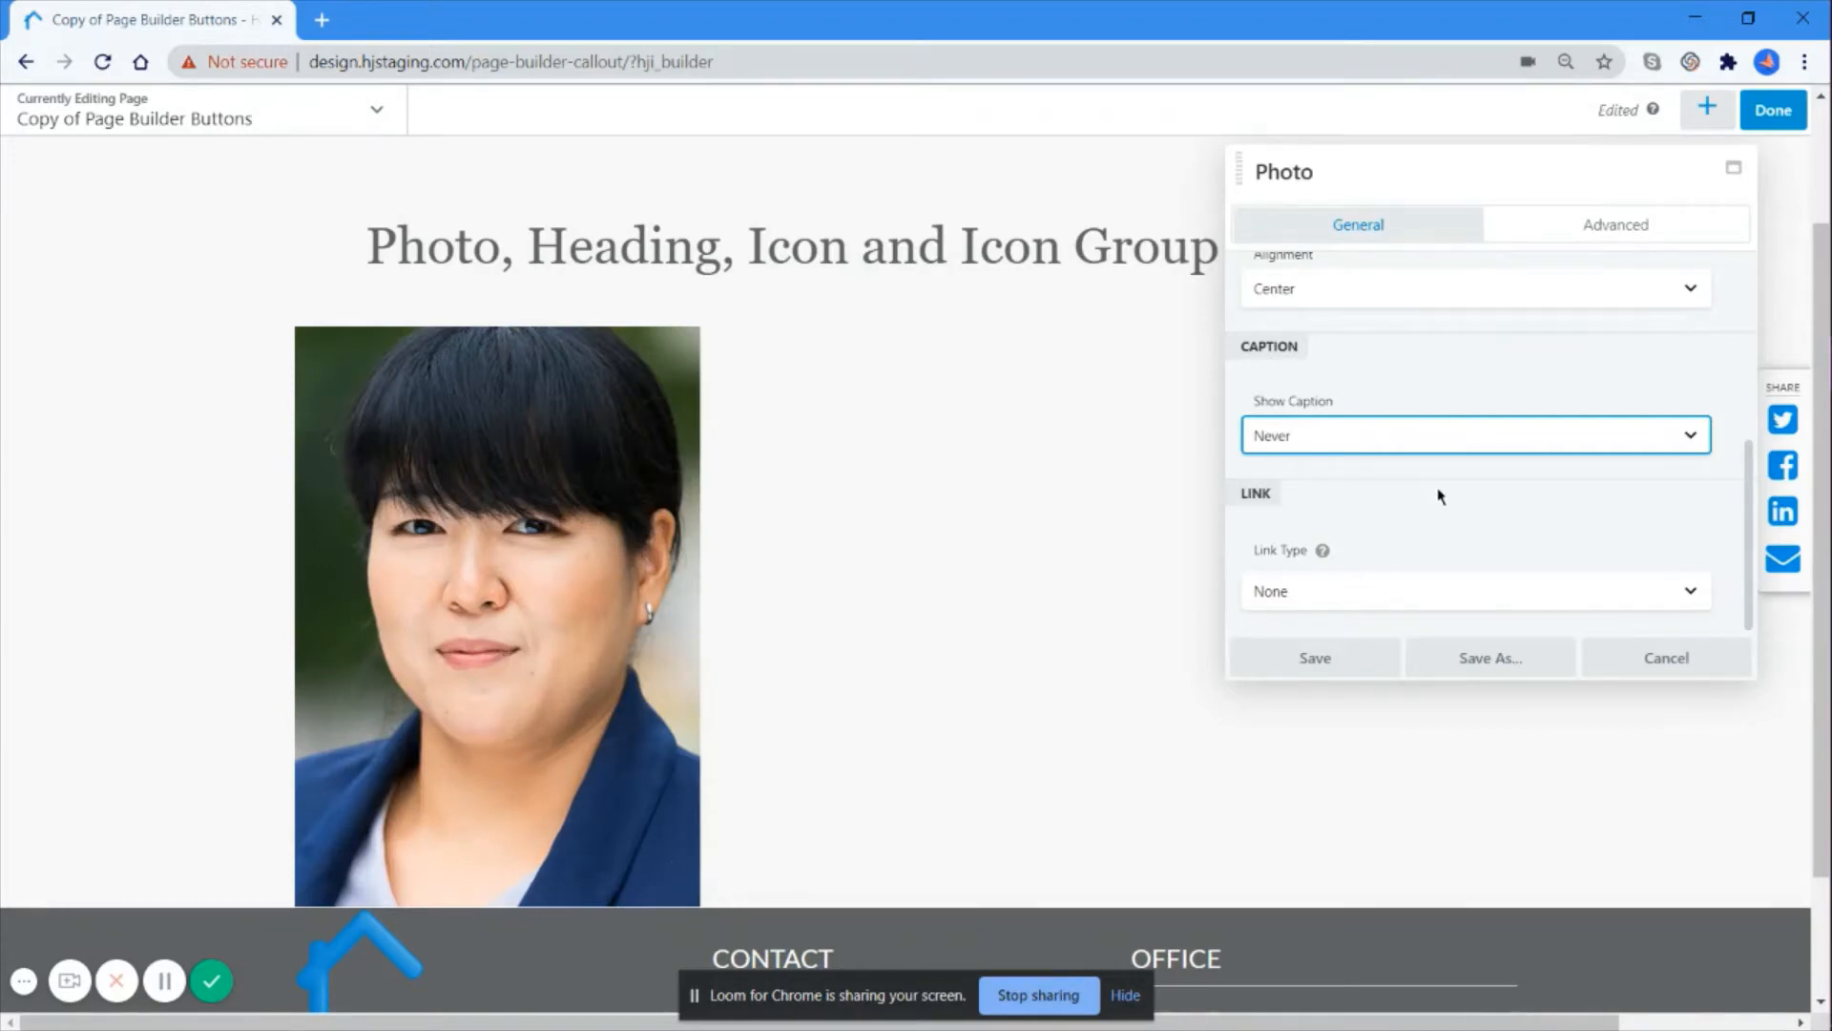
Step: Set the photo's link type to URL and its link target to New Window
{"action": "left_click", "coordinate": [1468, 588]}
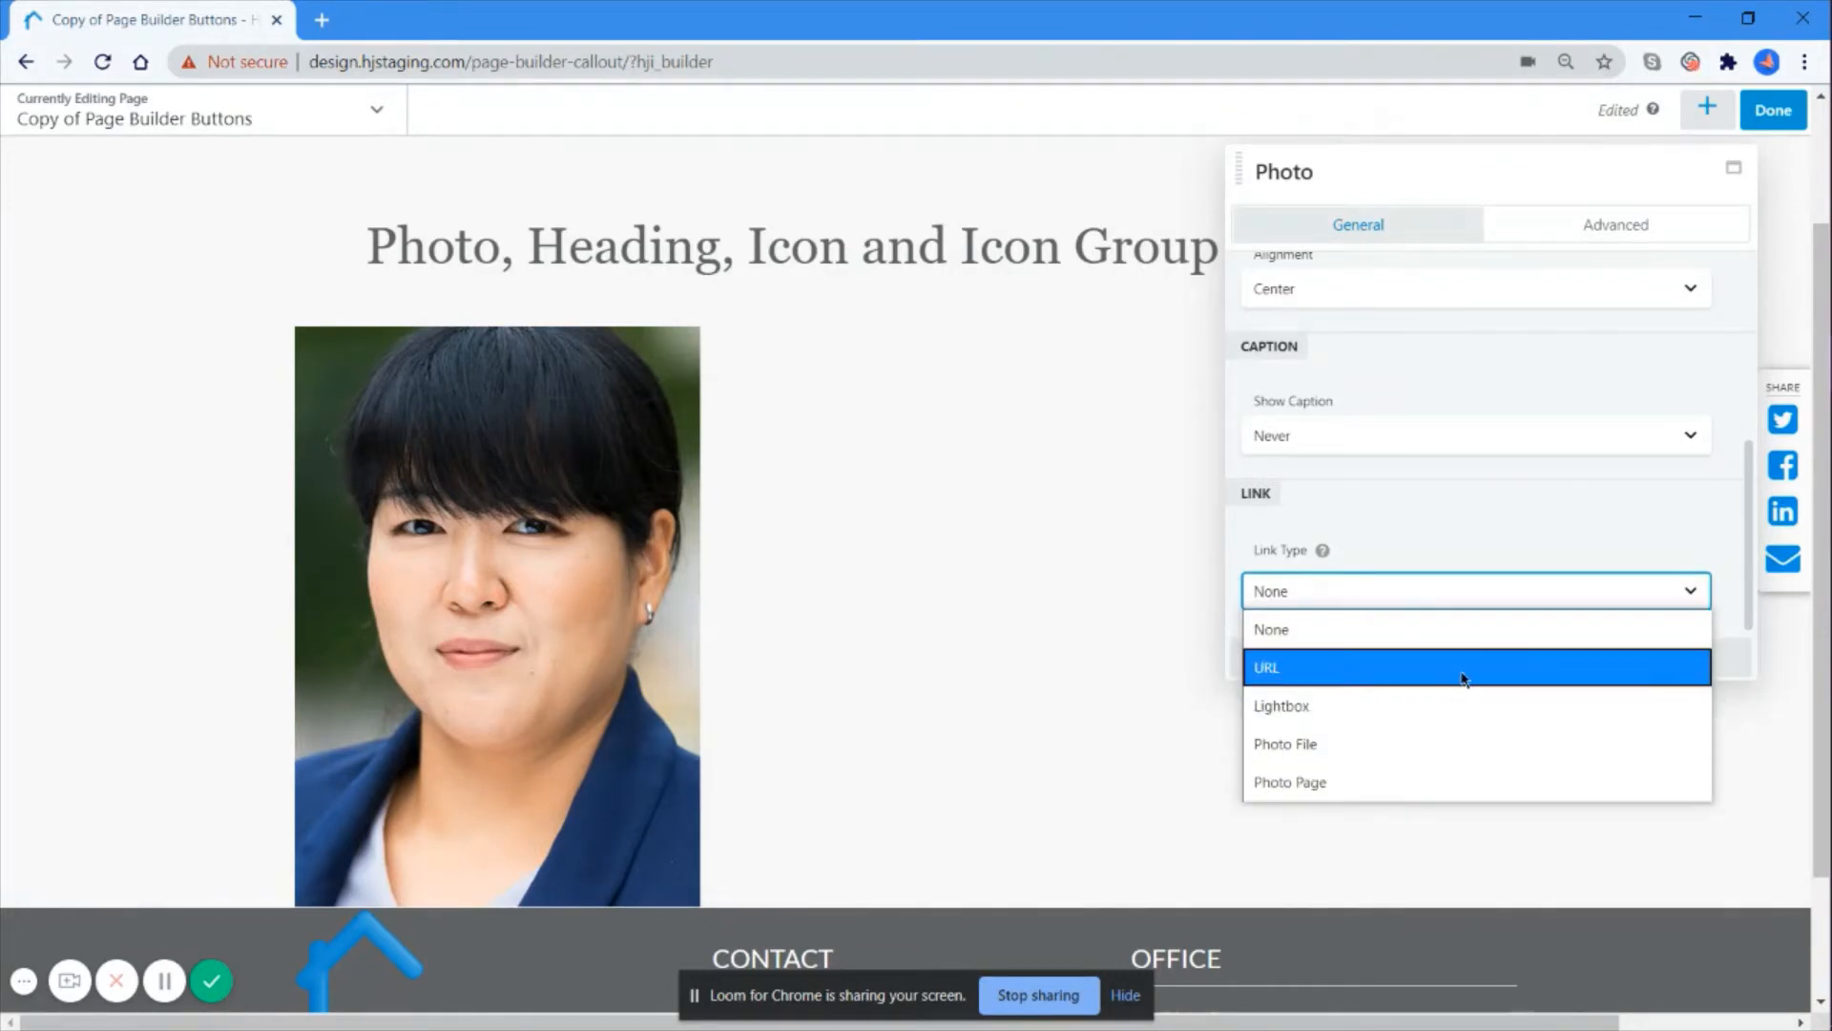
{"action": "left_click", "coordinate": [1474, 668]}
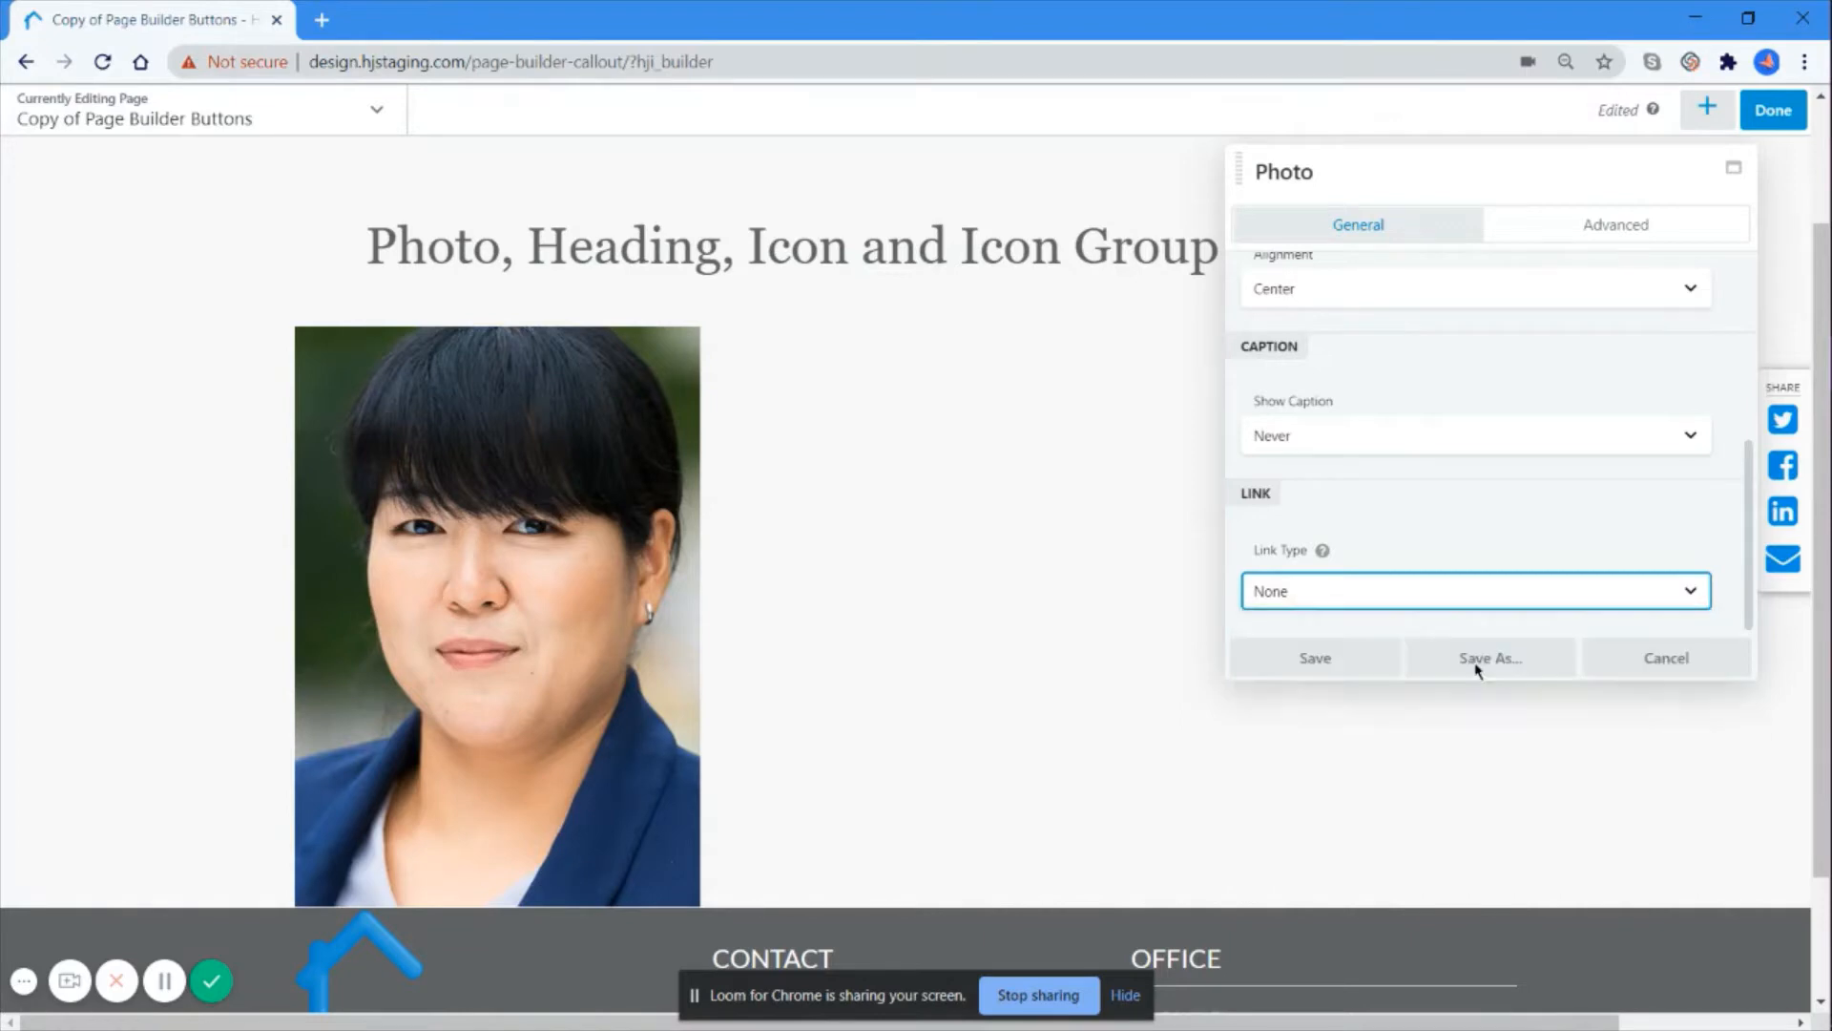
{"action": "scroll", "coordinate": [1474, 505], "scroll_direction": "down", "scroll_amount": 1}
{"action": "left_click", "coordinate": [1468, 502]}
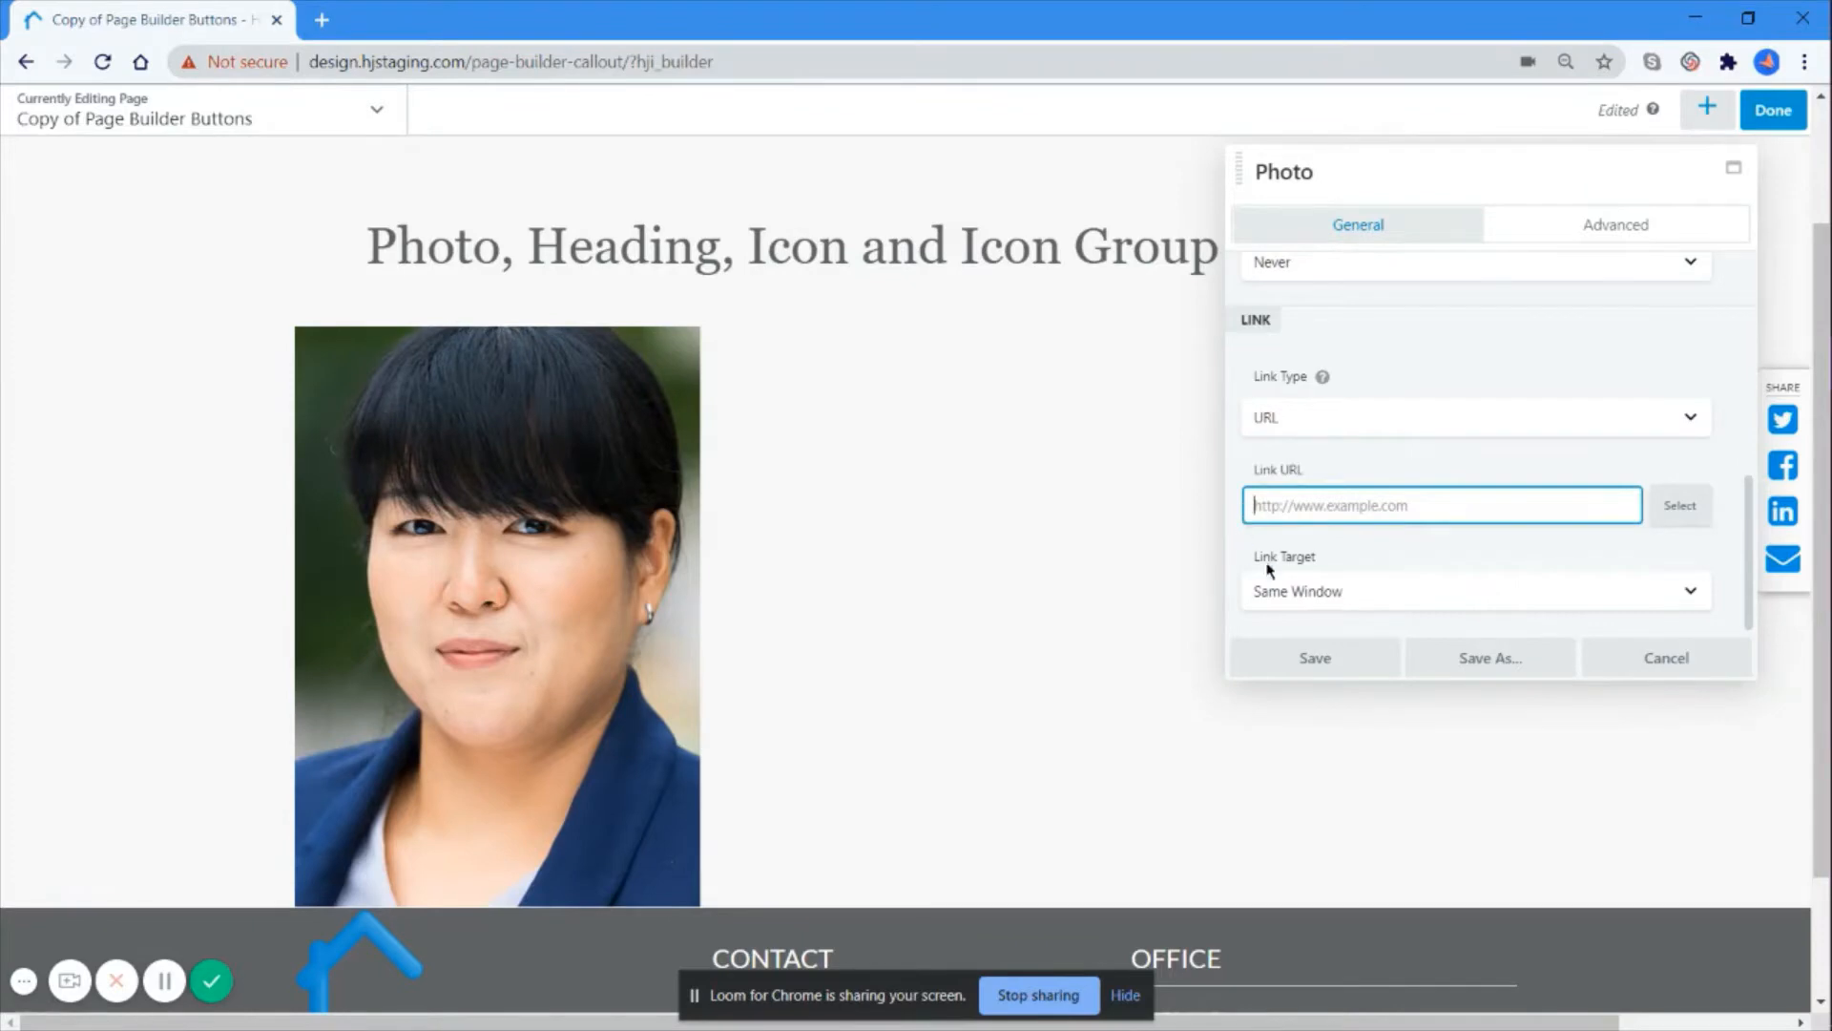
{"action": "left_click", "coordinate": [1322, 591]}
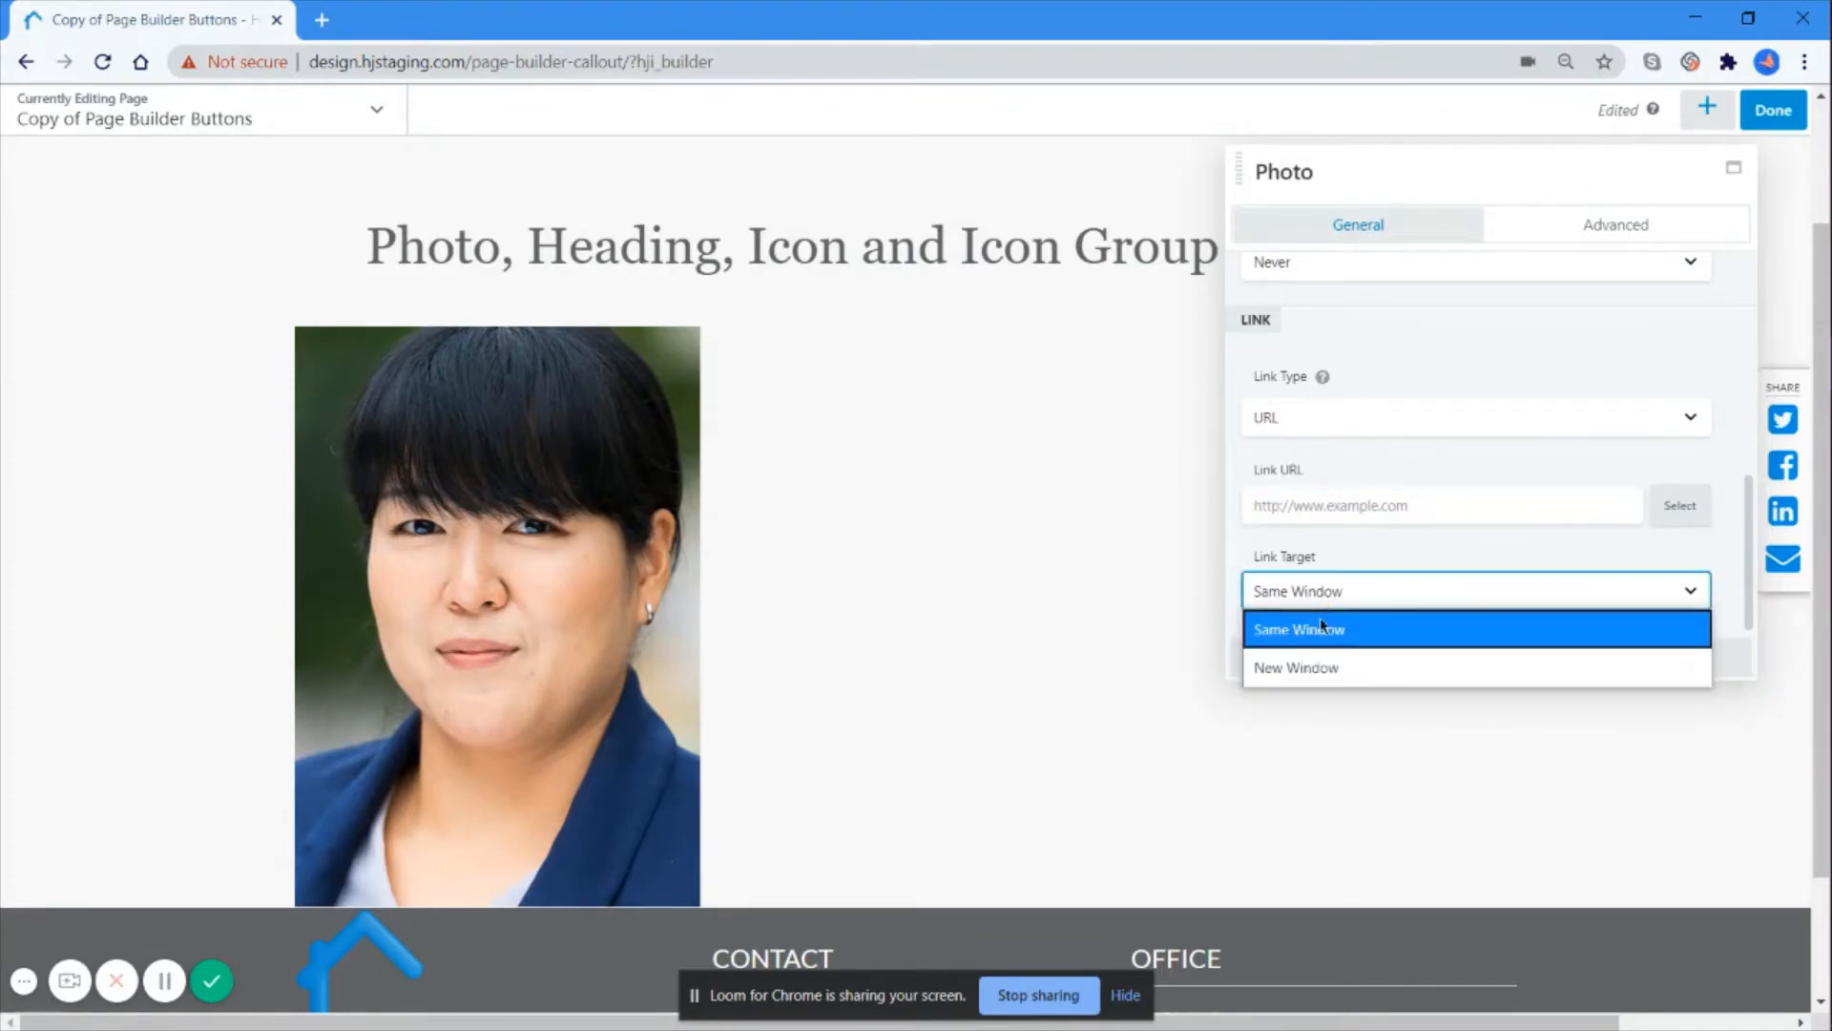
{"action": "left_click", "coordinate": [1314, 670]}
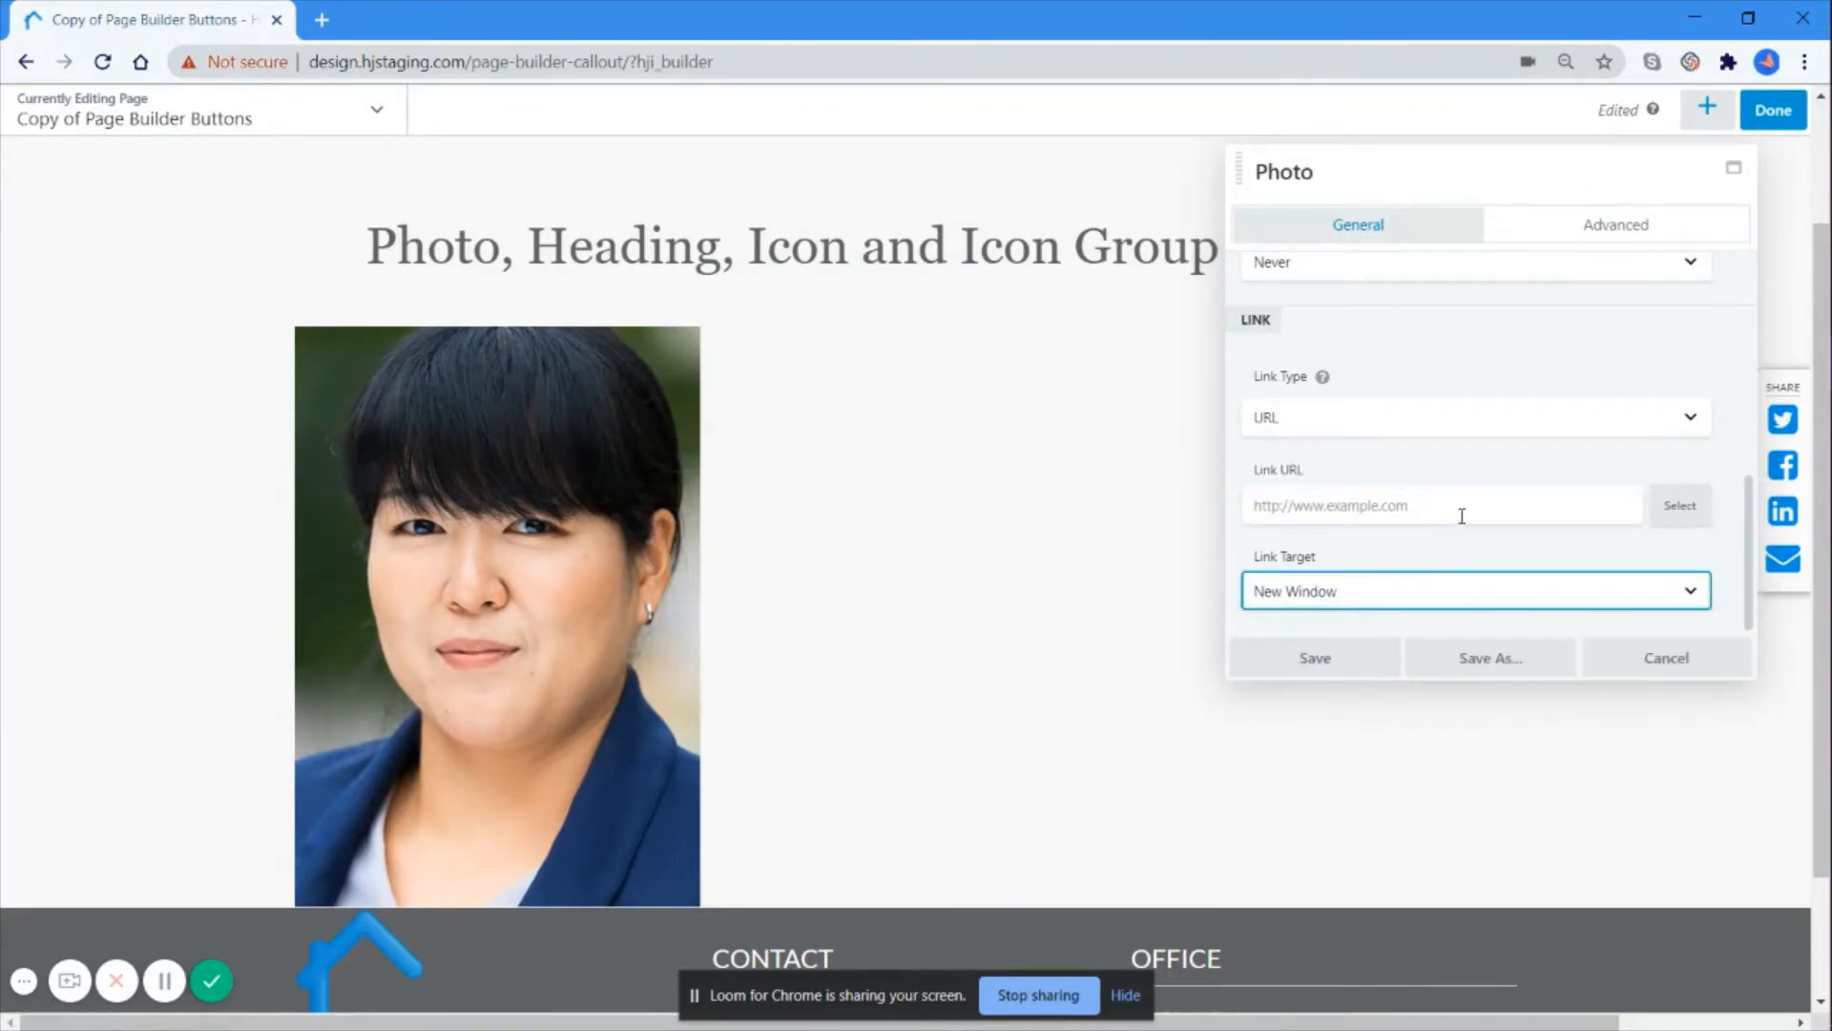
{"action": "scroll", "coordinate": [1583, 377], "scroll_direction": "up", "scroll_amount": 10}
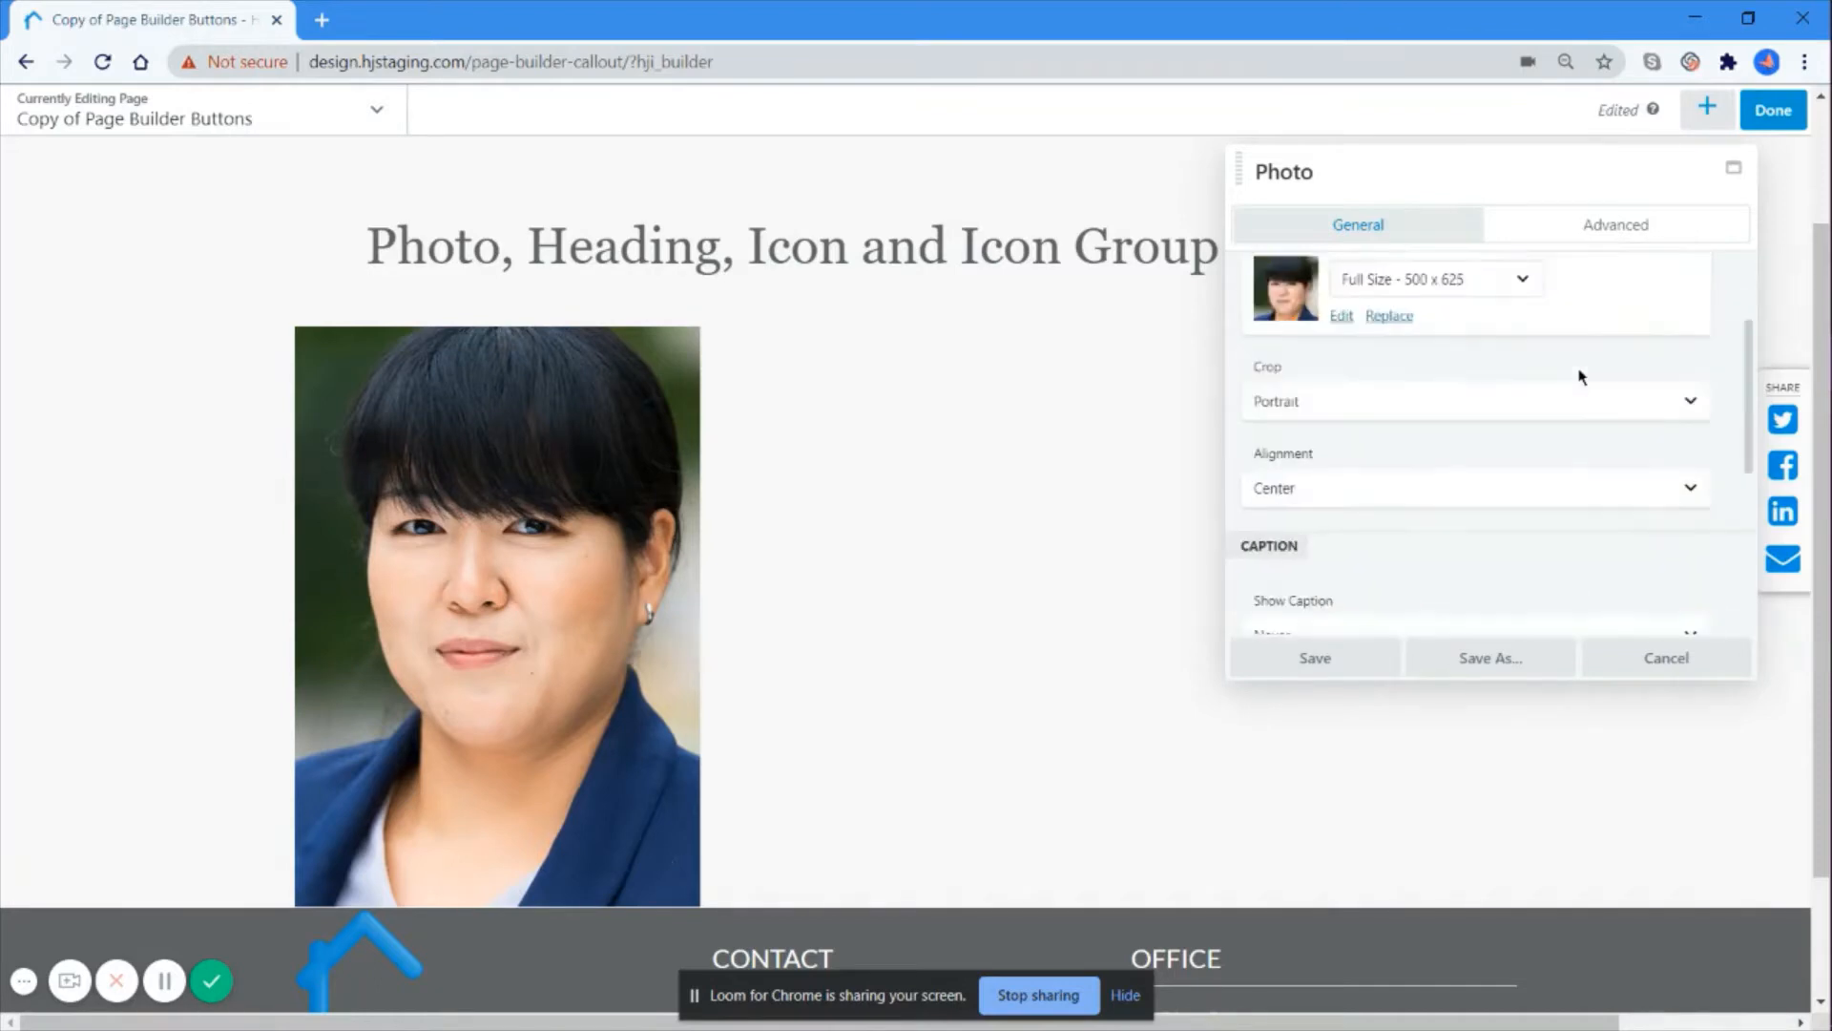
Step: Set the photo's advanced margins to 32 px at the bottom and 6 px at the top
{"action": "left_click", "coordinate": [1612, 229]}
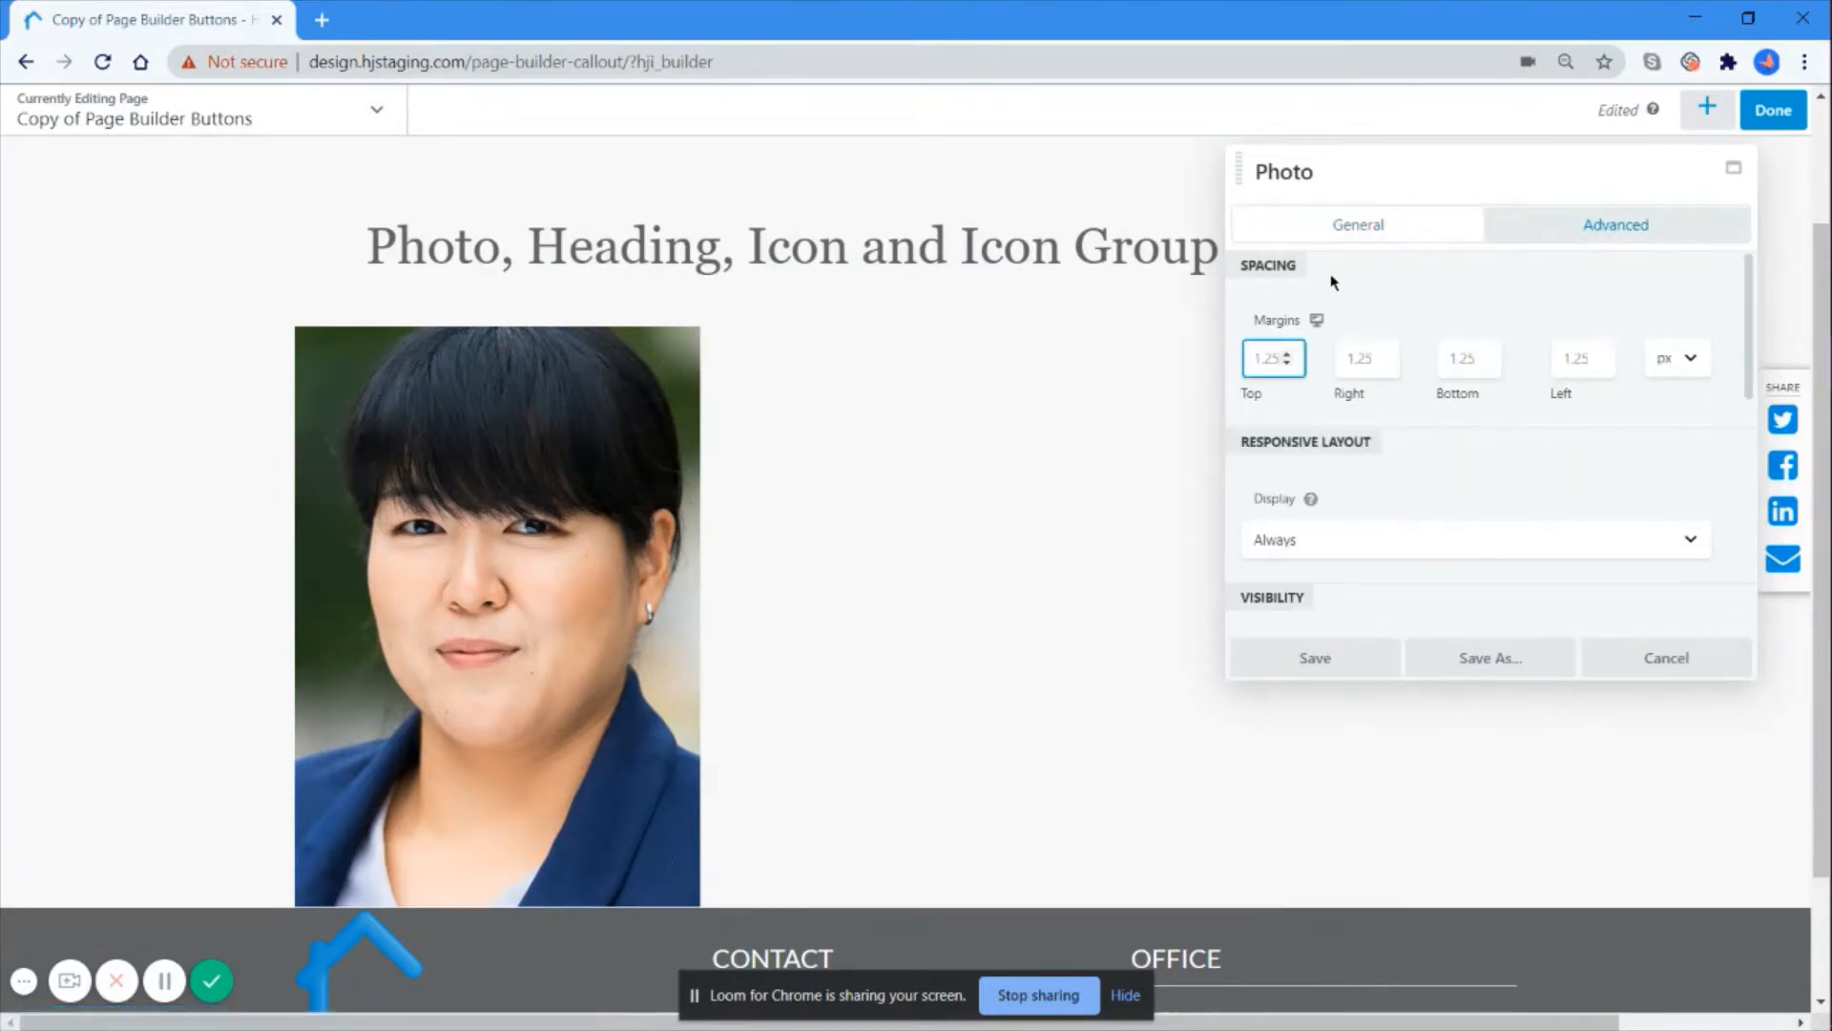
{"action": "left_click", "coordinate": [1482, 364]}
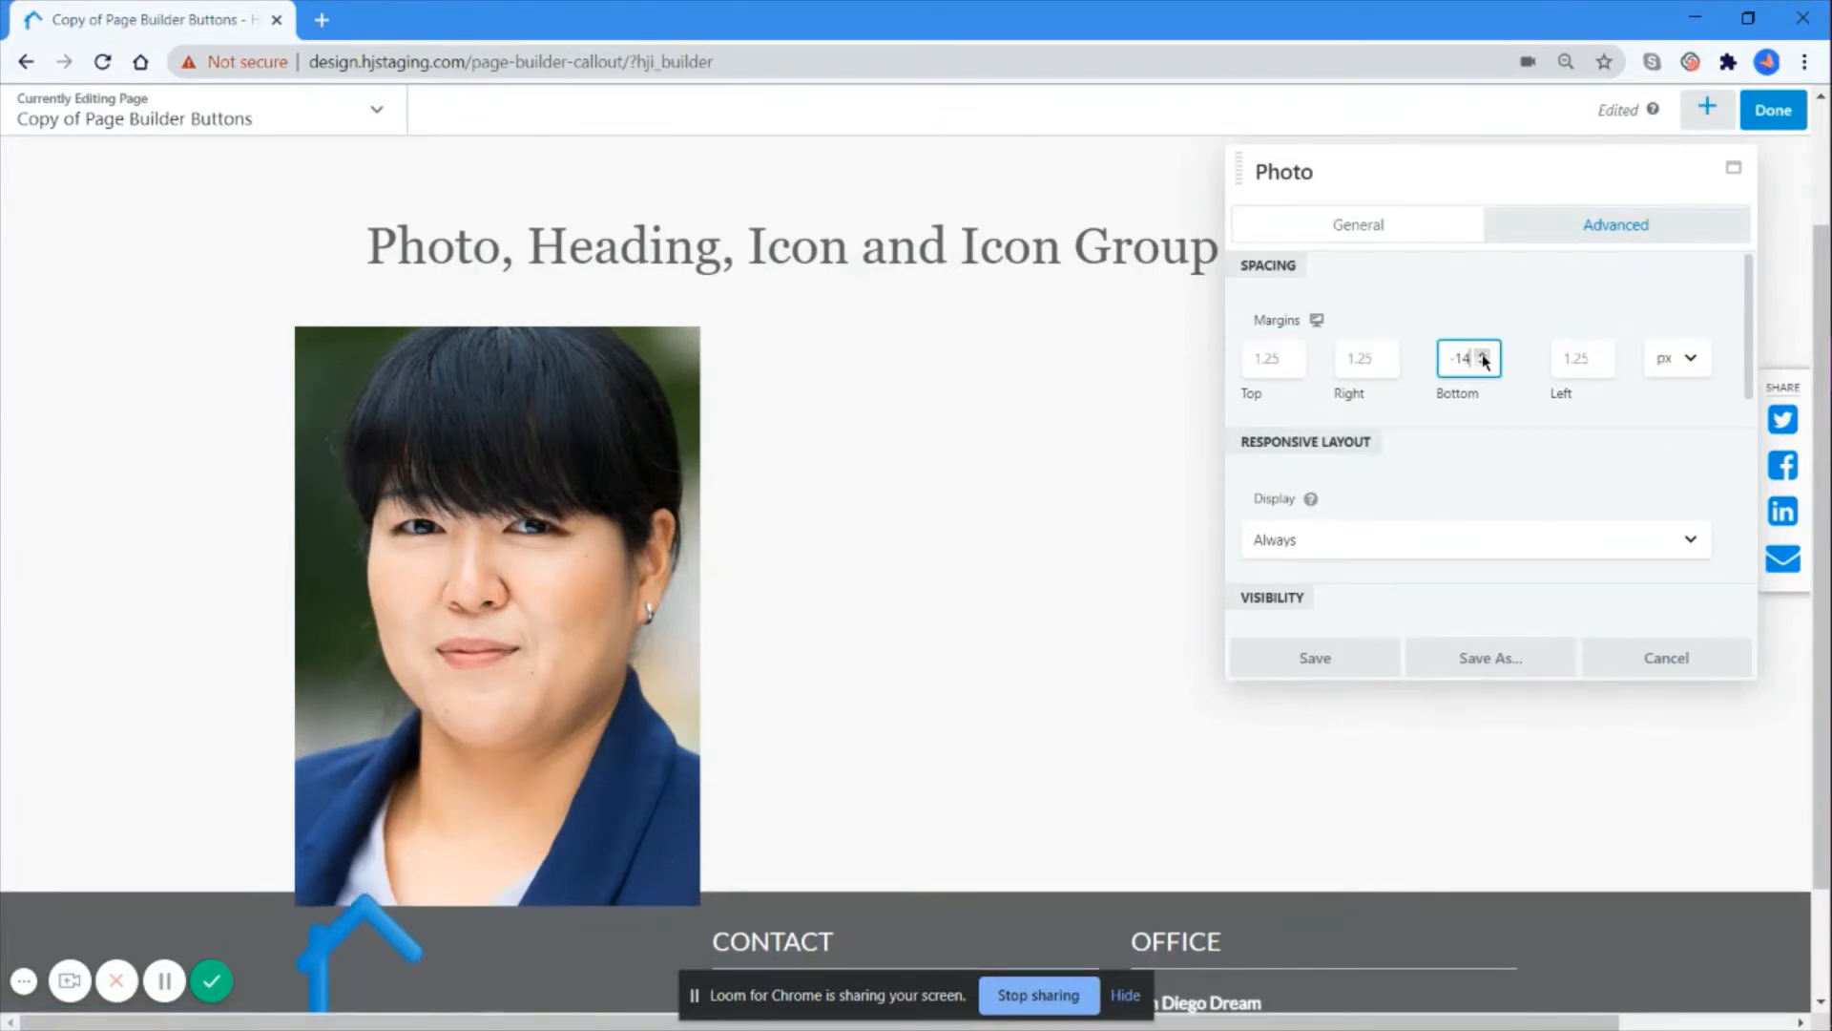
{"action": "left_click", "coordinate": [1482, 353]}
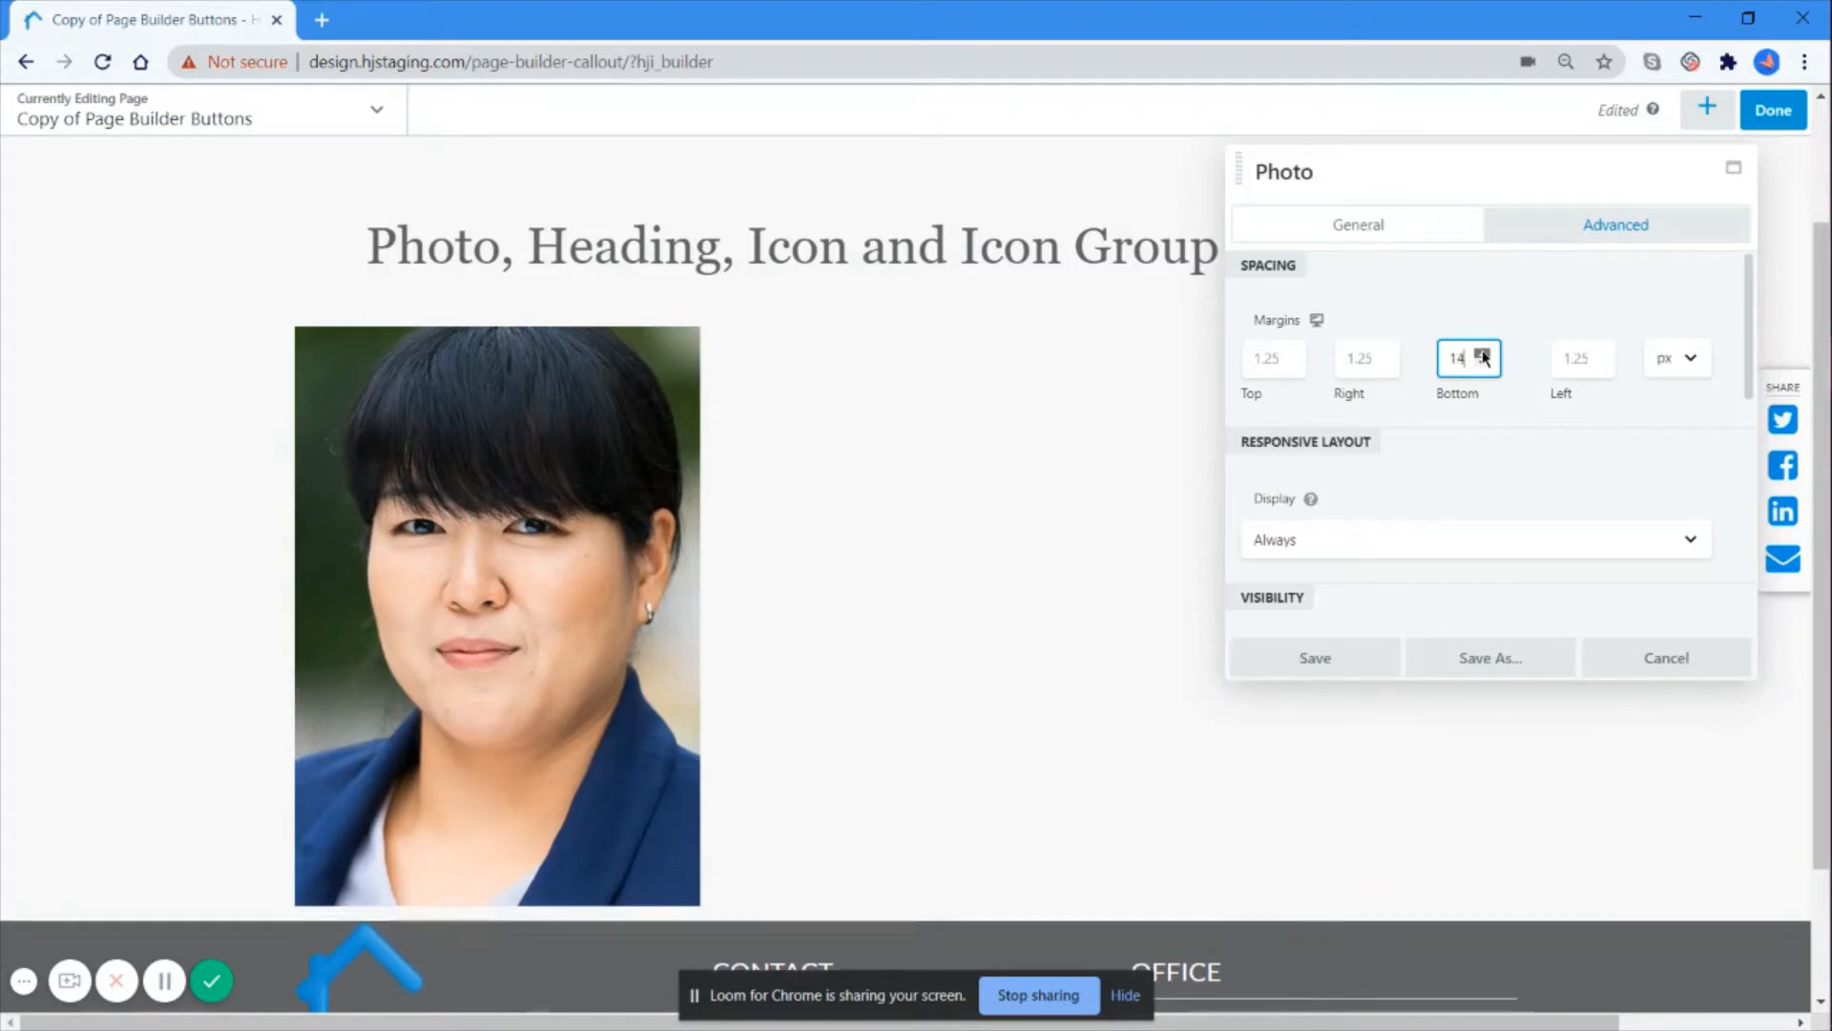
{"action": "left_click", "coordinate": [1288, 353]}
{"action": "left_click", "coordinate": [1288, 354]}
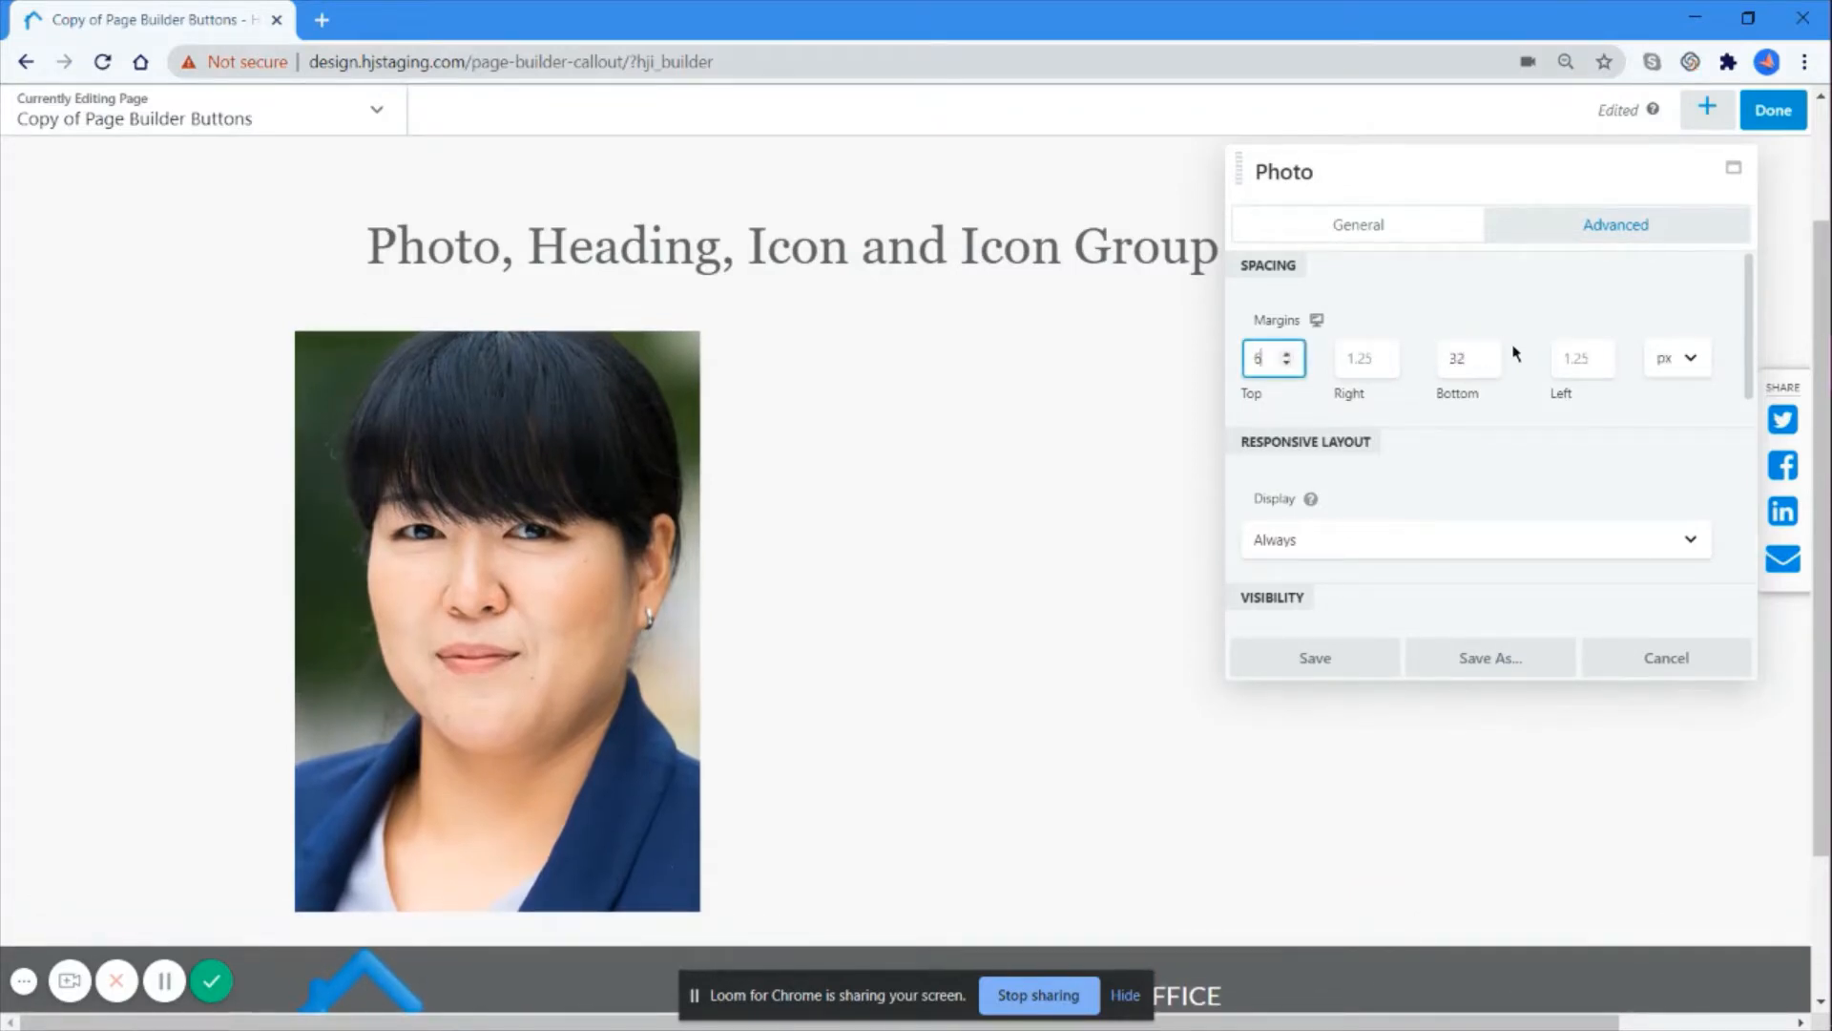
Step: Preview the photo's margins in the medium and small device layouts and return to the desktop layout
{"action": "left_click", "coordinate": [1315, 322]}
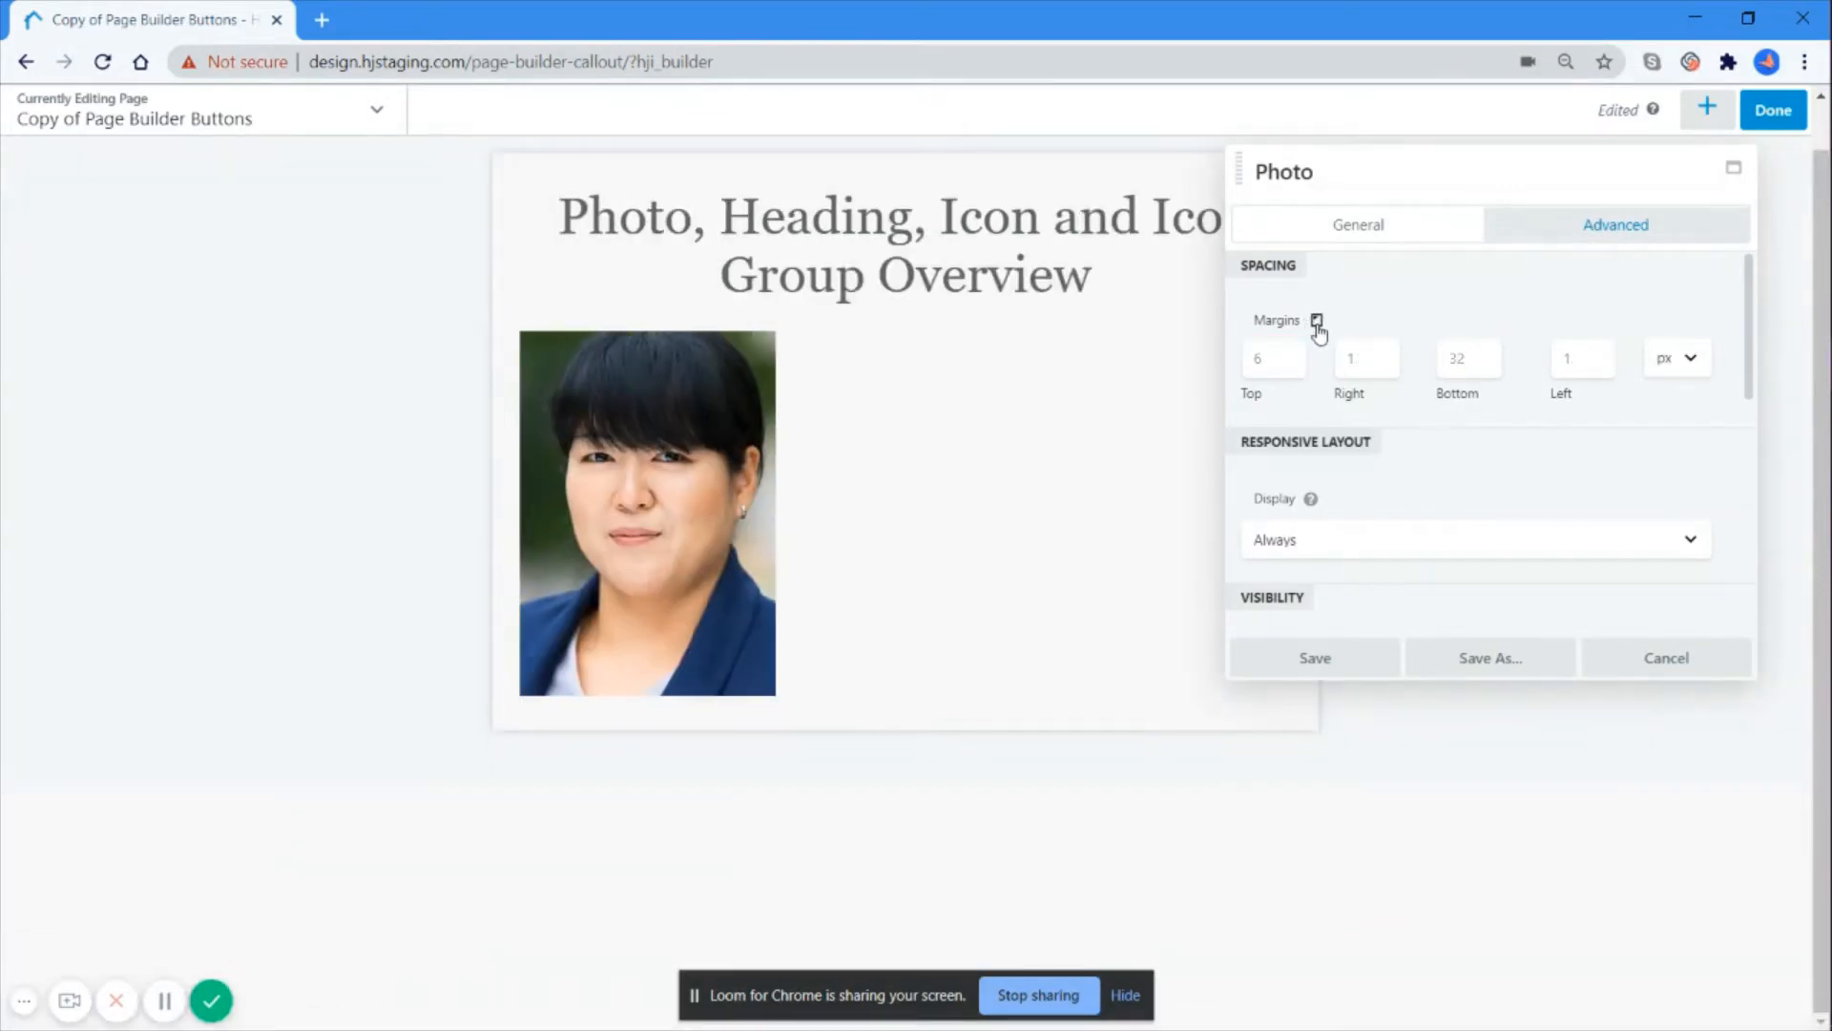
{"action": "left_click", "coordinate": [1317, 323]}
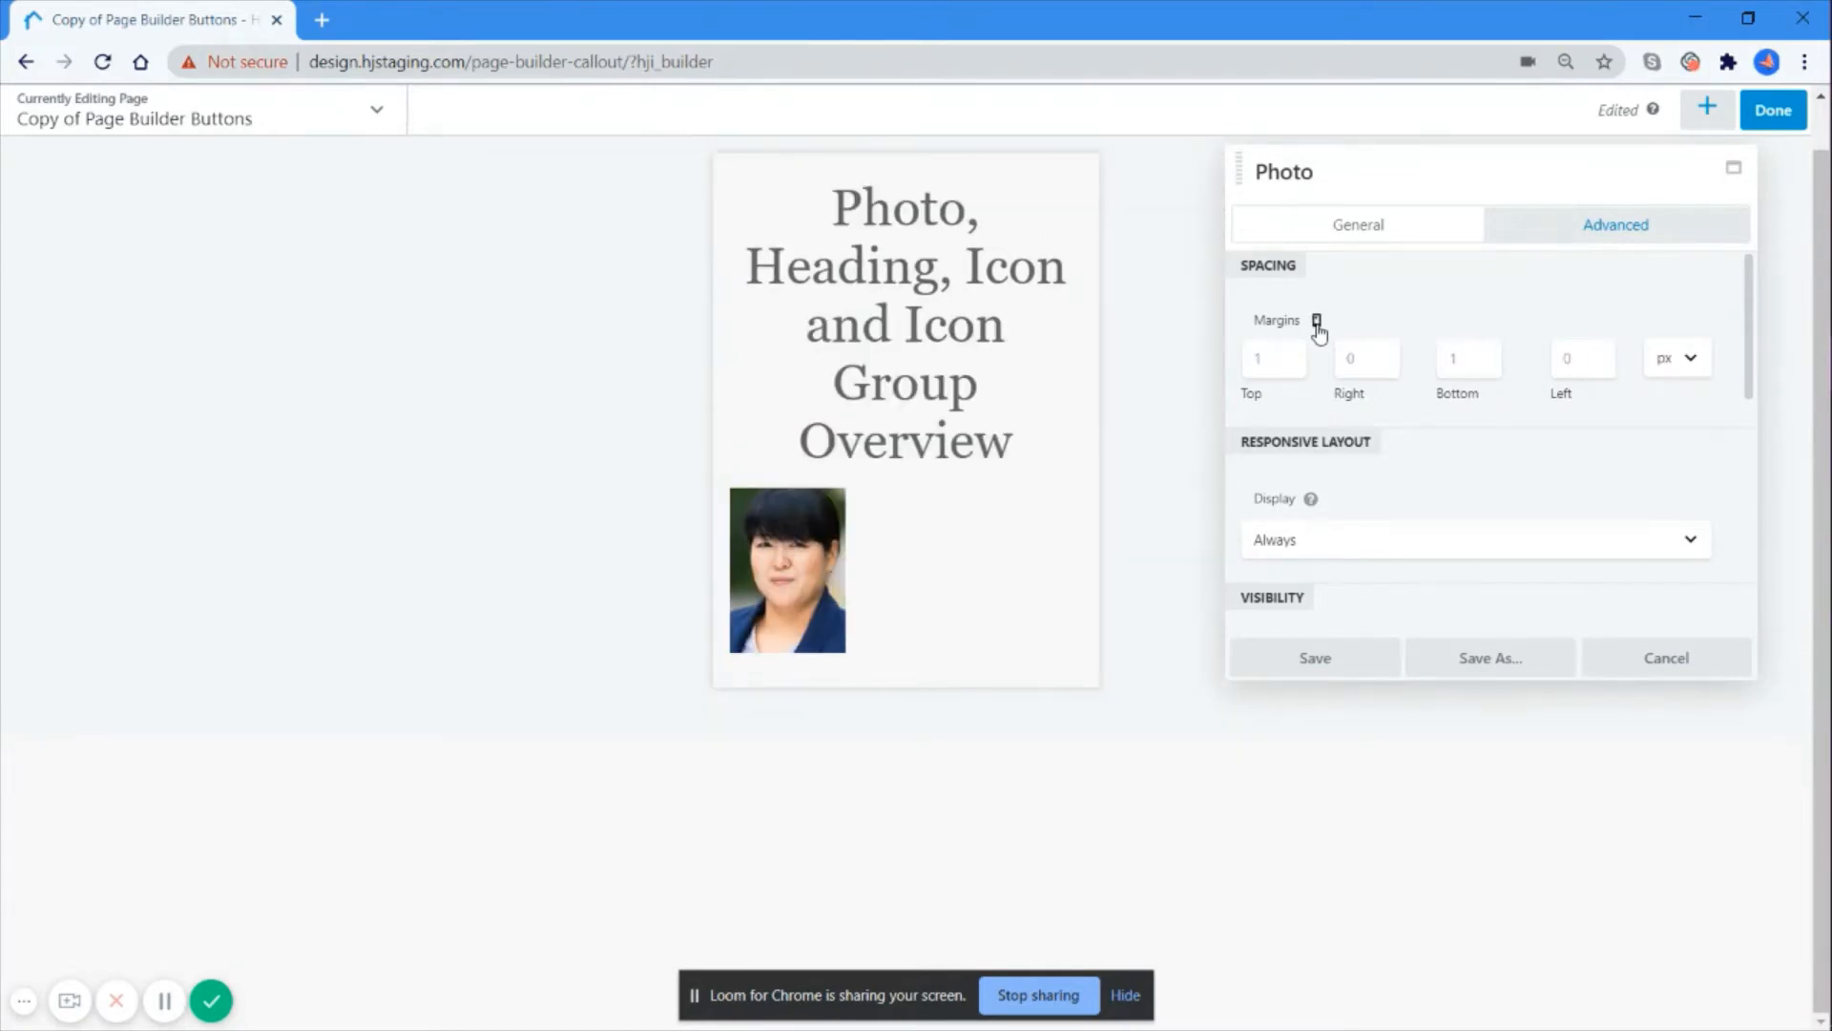
{"action": "left_click", "coordinate": [1317, 322]}
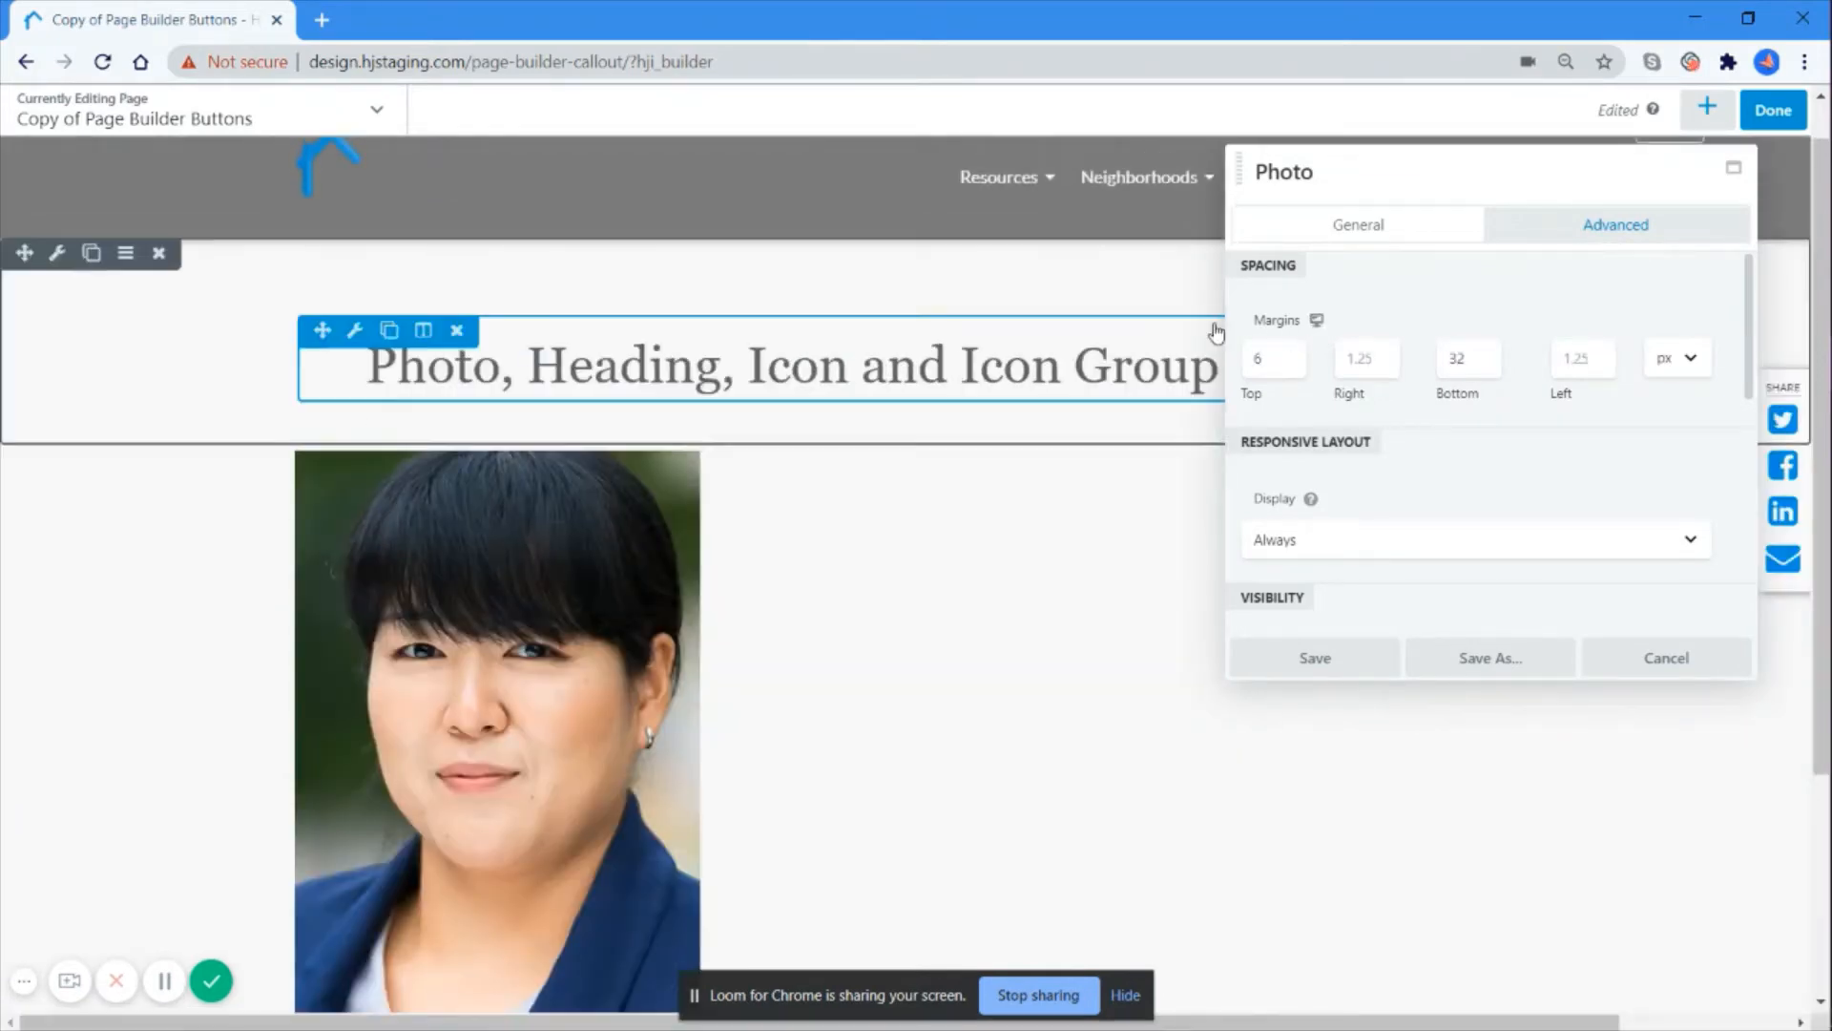
Step: Review the photo's Responsive Layout and Visibility display options, leaving both at Always
{"action": "scroll", "coordinate": [1490, 377], "scroll_direction": "down", "scroll_amount": 1}
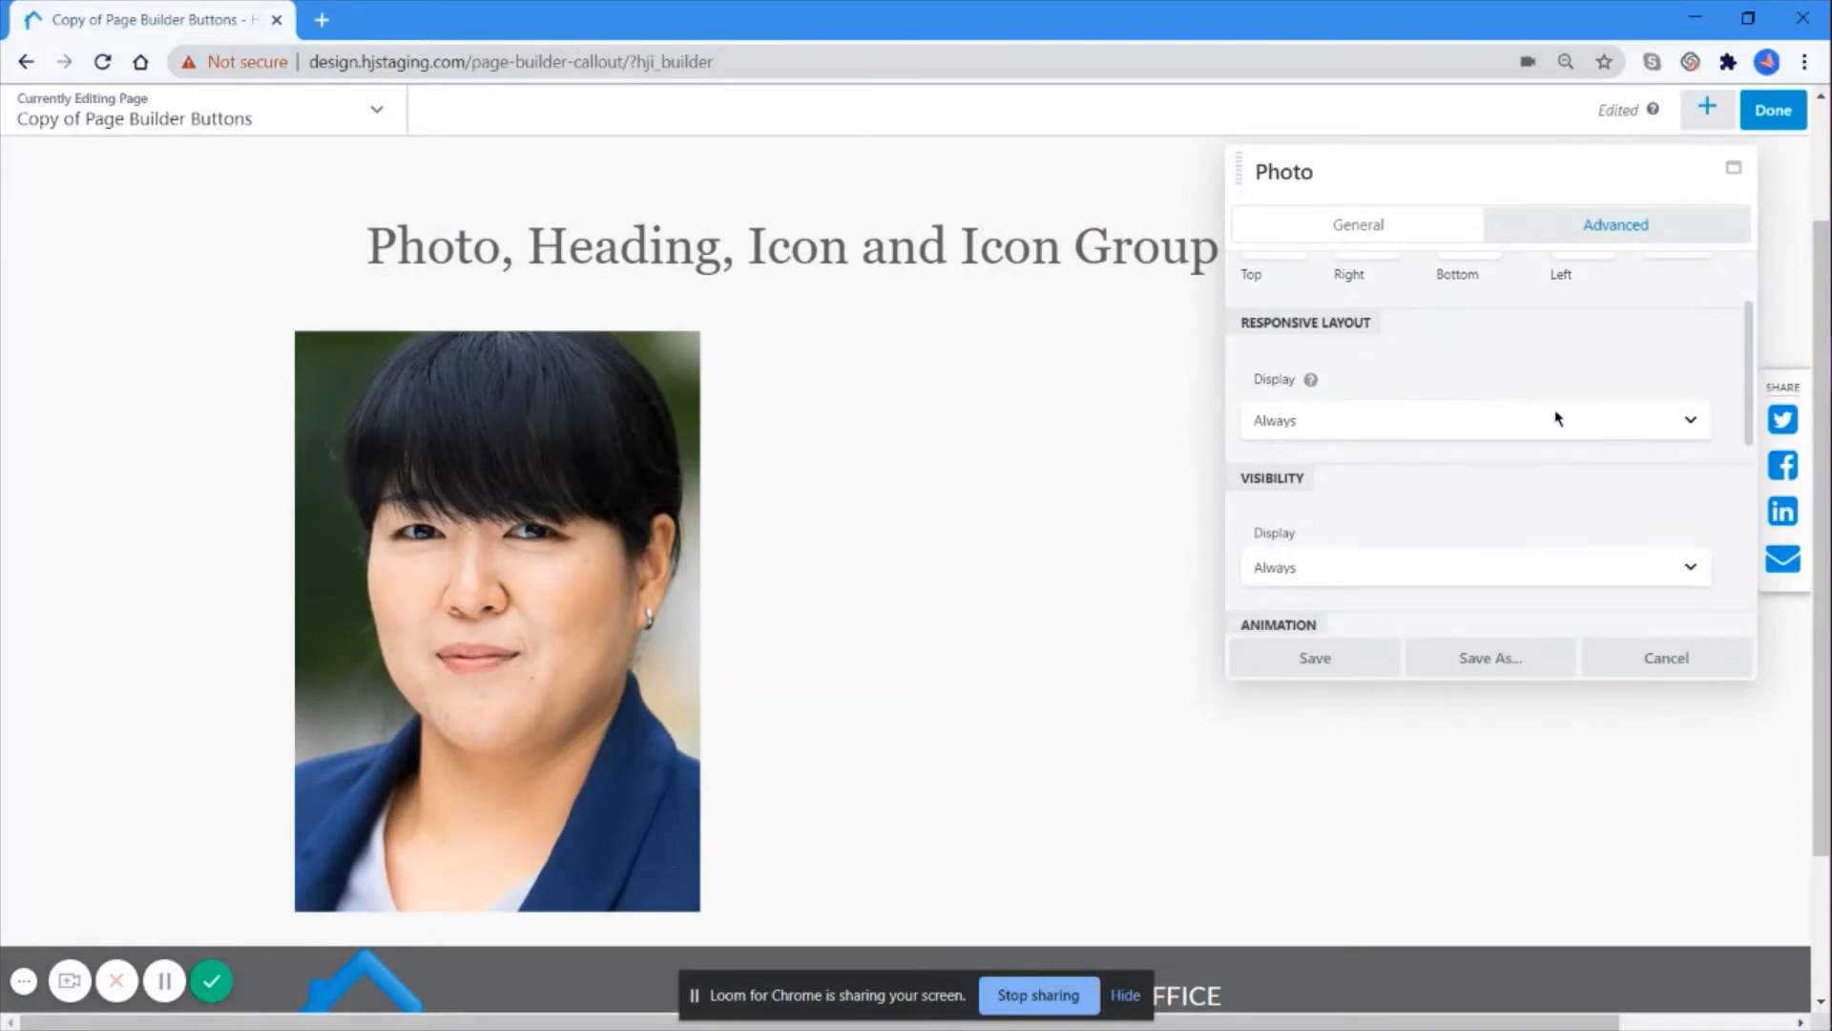
{"action": "left_click", "coordinate": [1634, 429]}
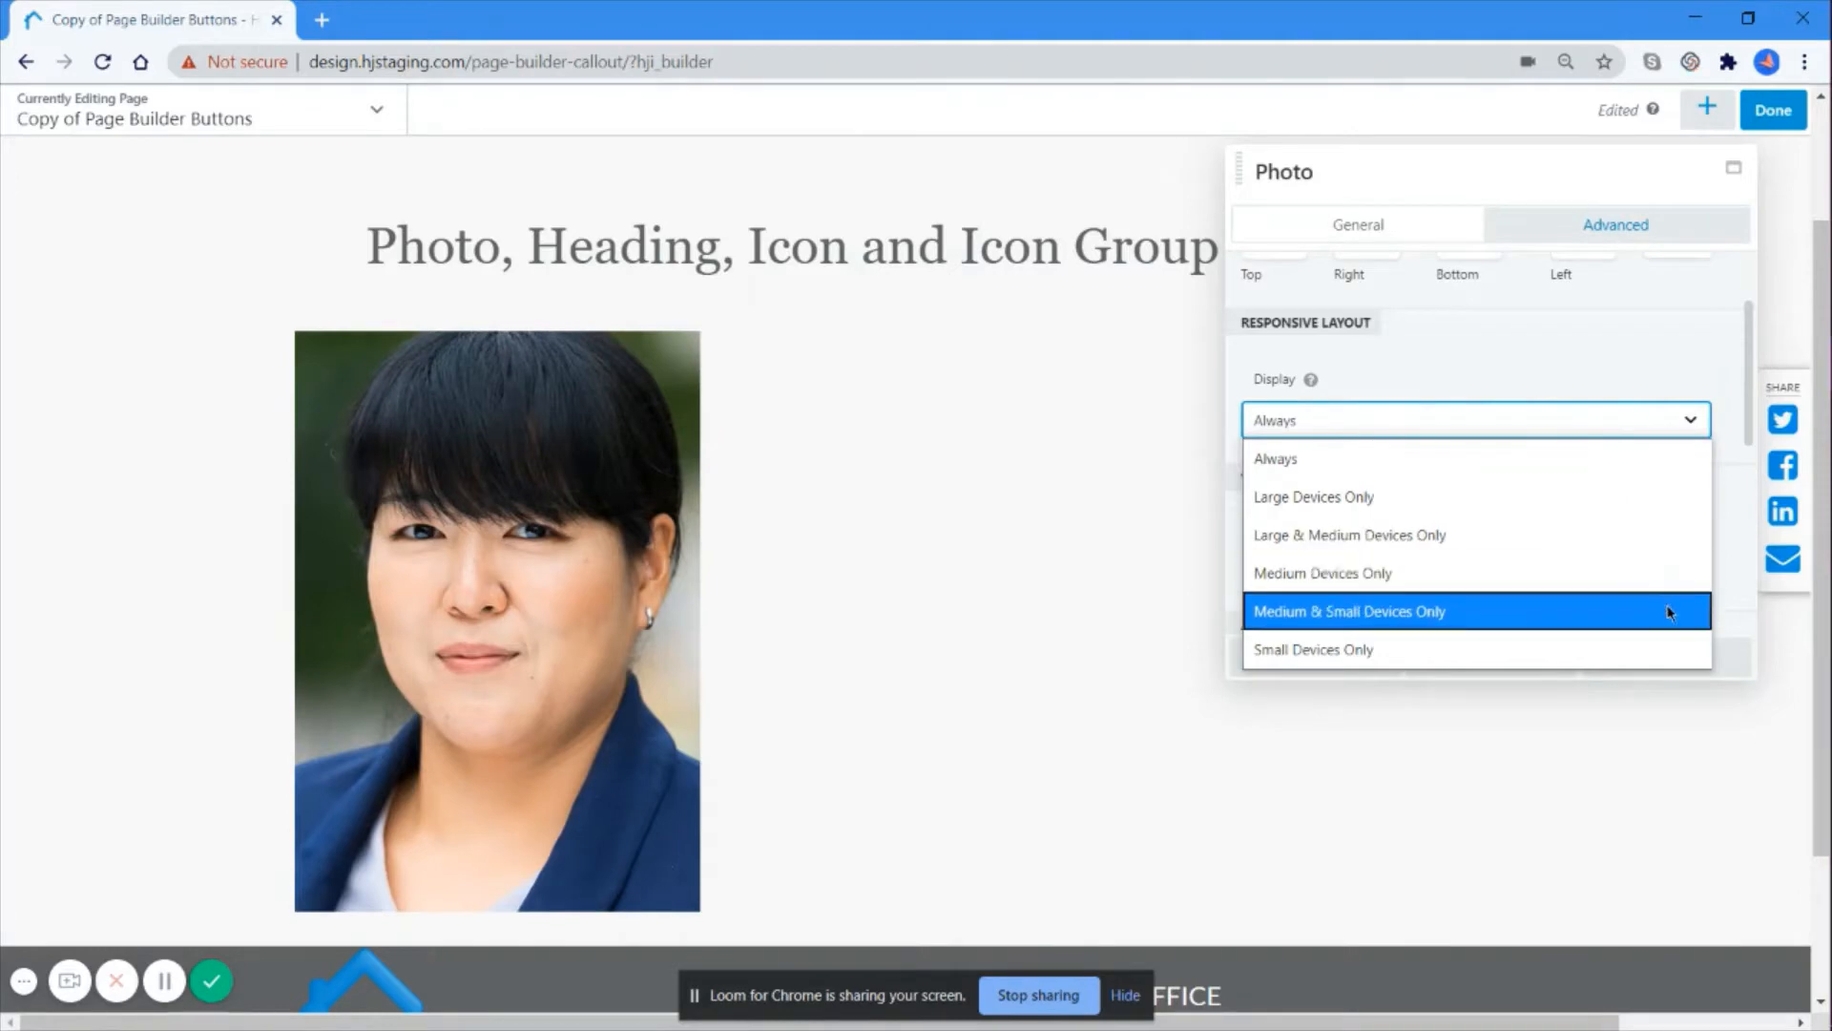
{"action": "left_click", "coordinate": [1737, 608]}
{"action": "scroll", "coordinate": [1538, 487], "scroll_direction": "down", "scroll_amount": 2}
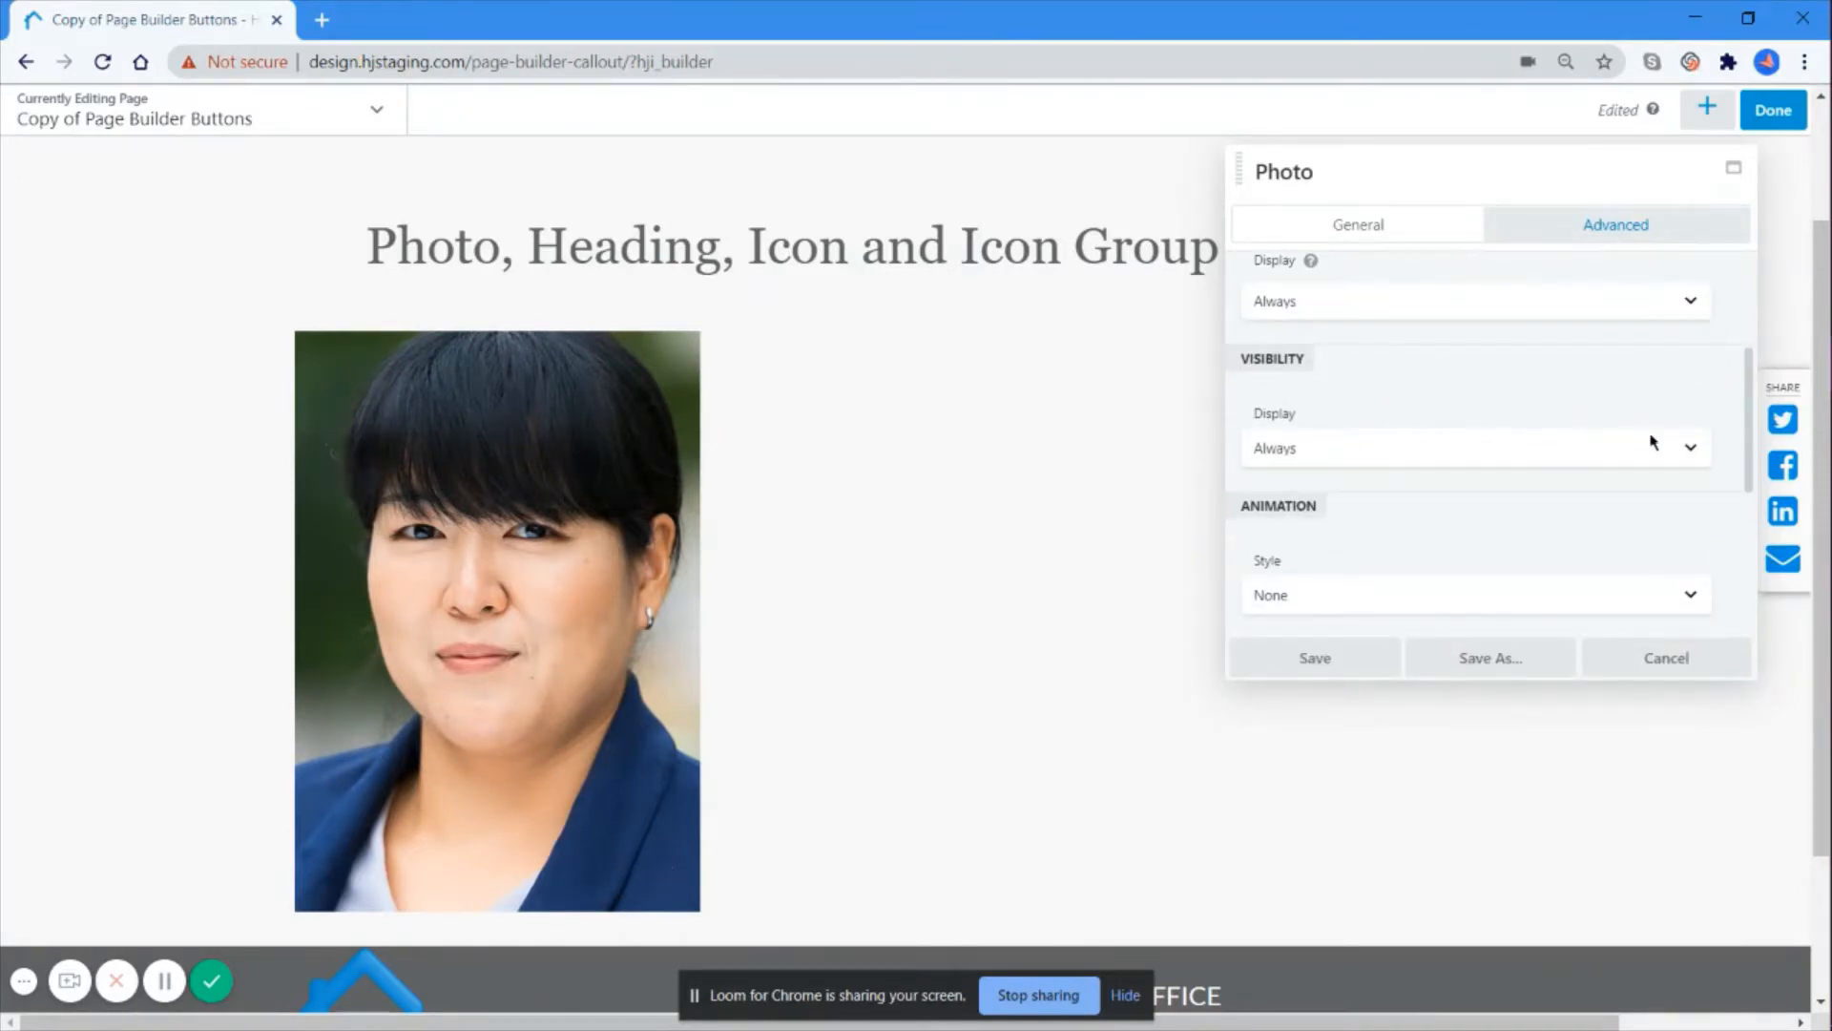
{"action": "left_click", "coordinate": [1698, 456]}
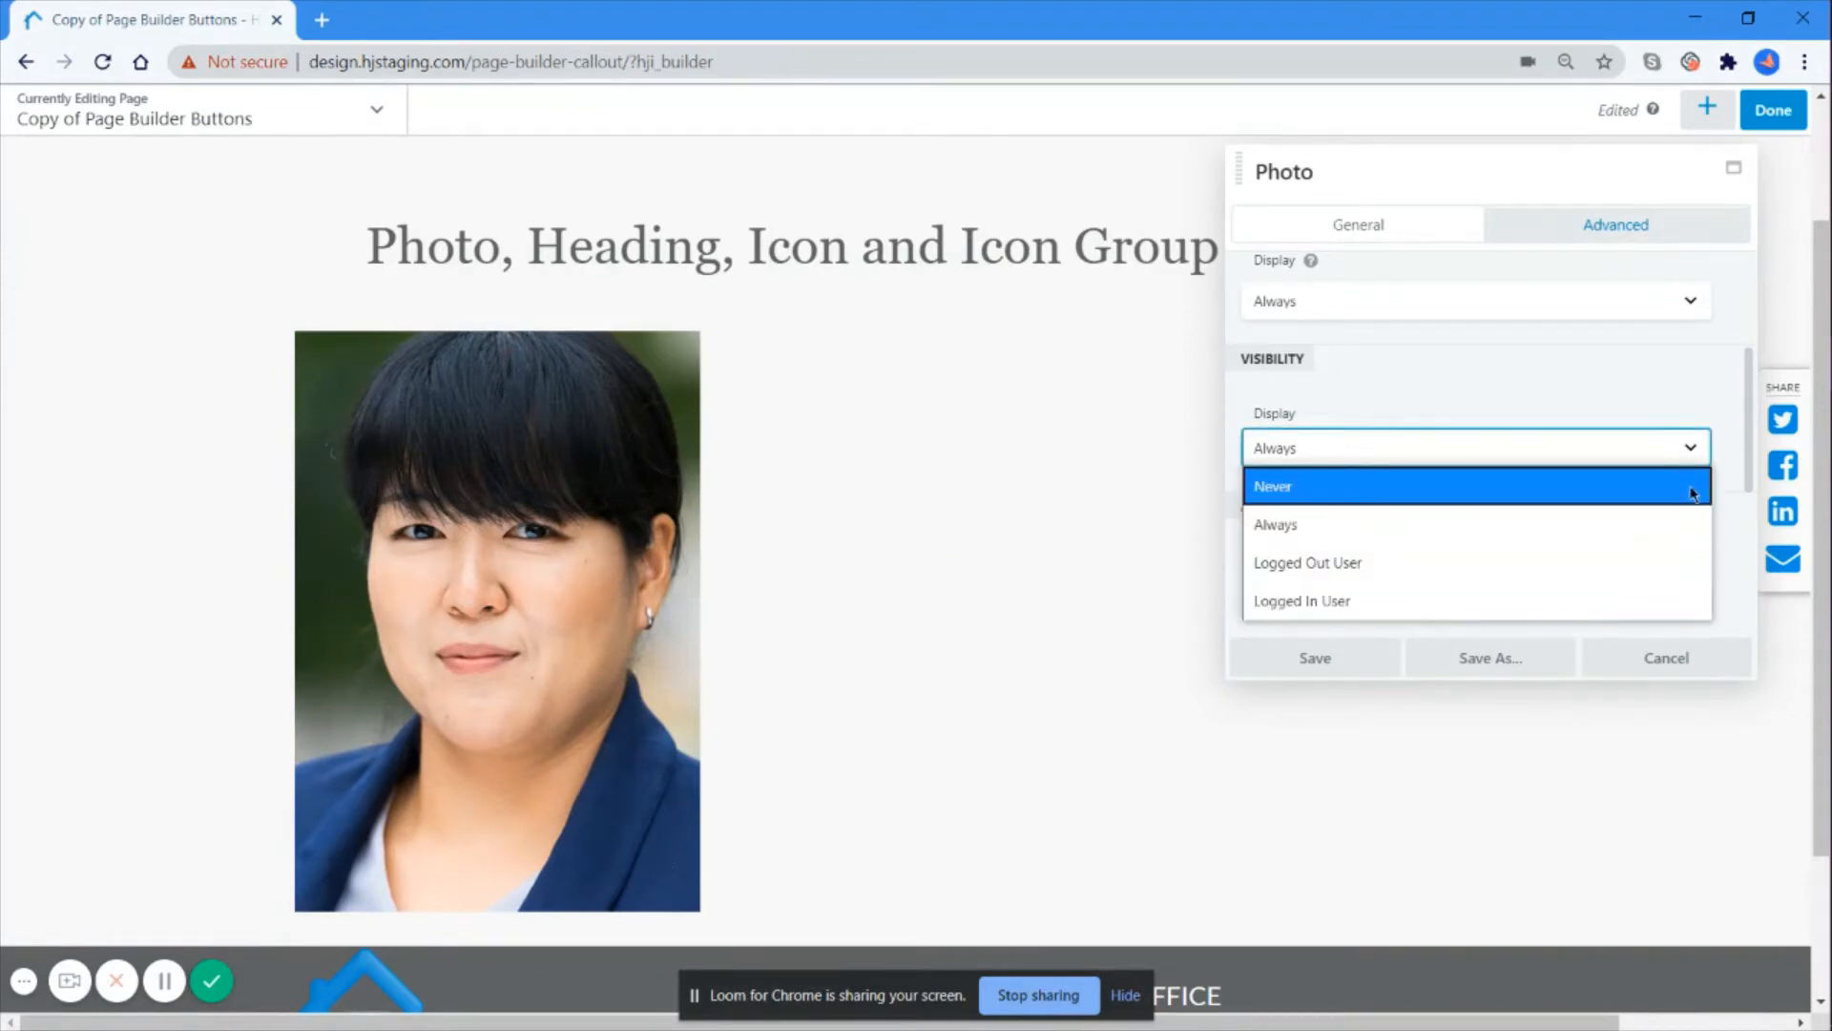
{"action": "left_click", "coordinate": [1729, 584]}
Step: Set the photo's animation style to Slide Down with a delay of 1 second
{"action": "scroll", "coordinate": [1635, 520], "scroll_direction": "down", "scroll_amount": 2}
{"action": "scroll", "coordinate": [1635, 515], "scroll_direction": "down", "scroll_amount": 1}
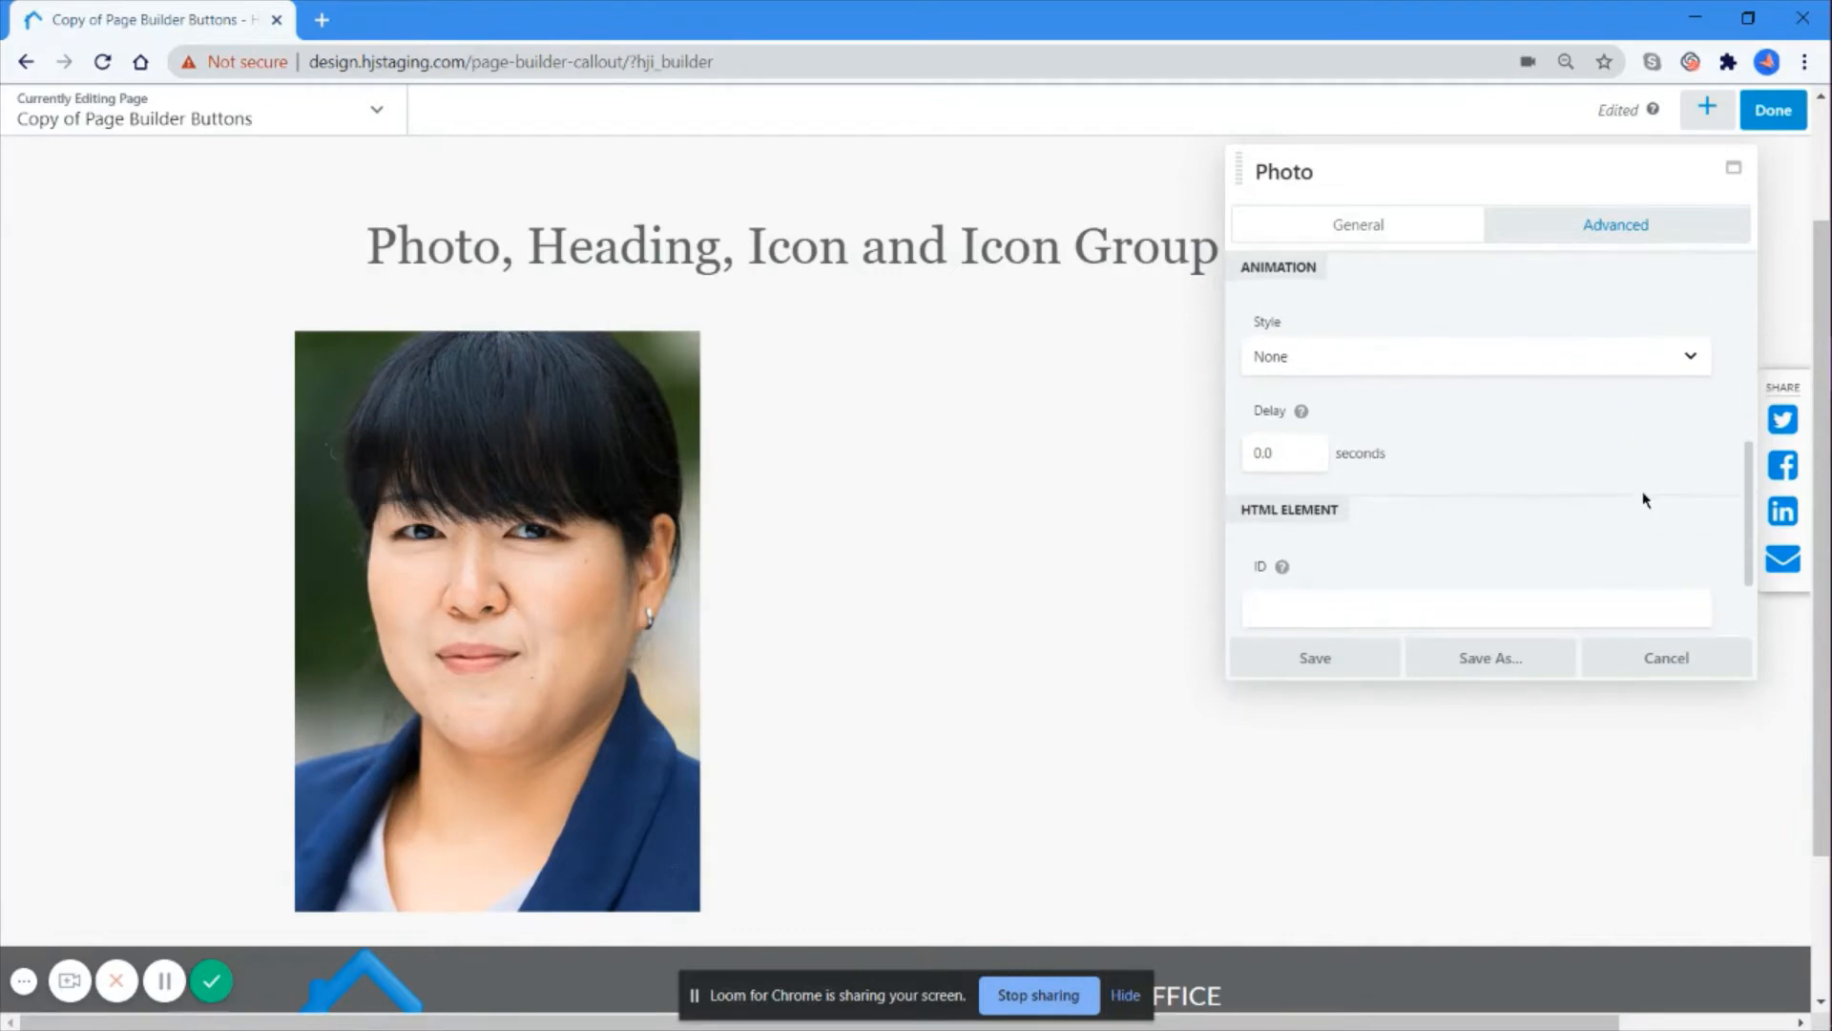
{"action": "left_click", "coordinate": [1689, 357]}
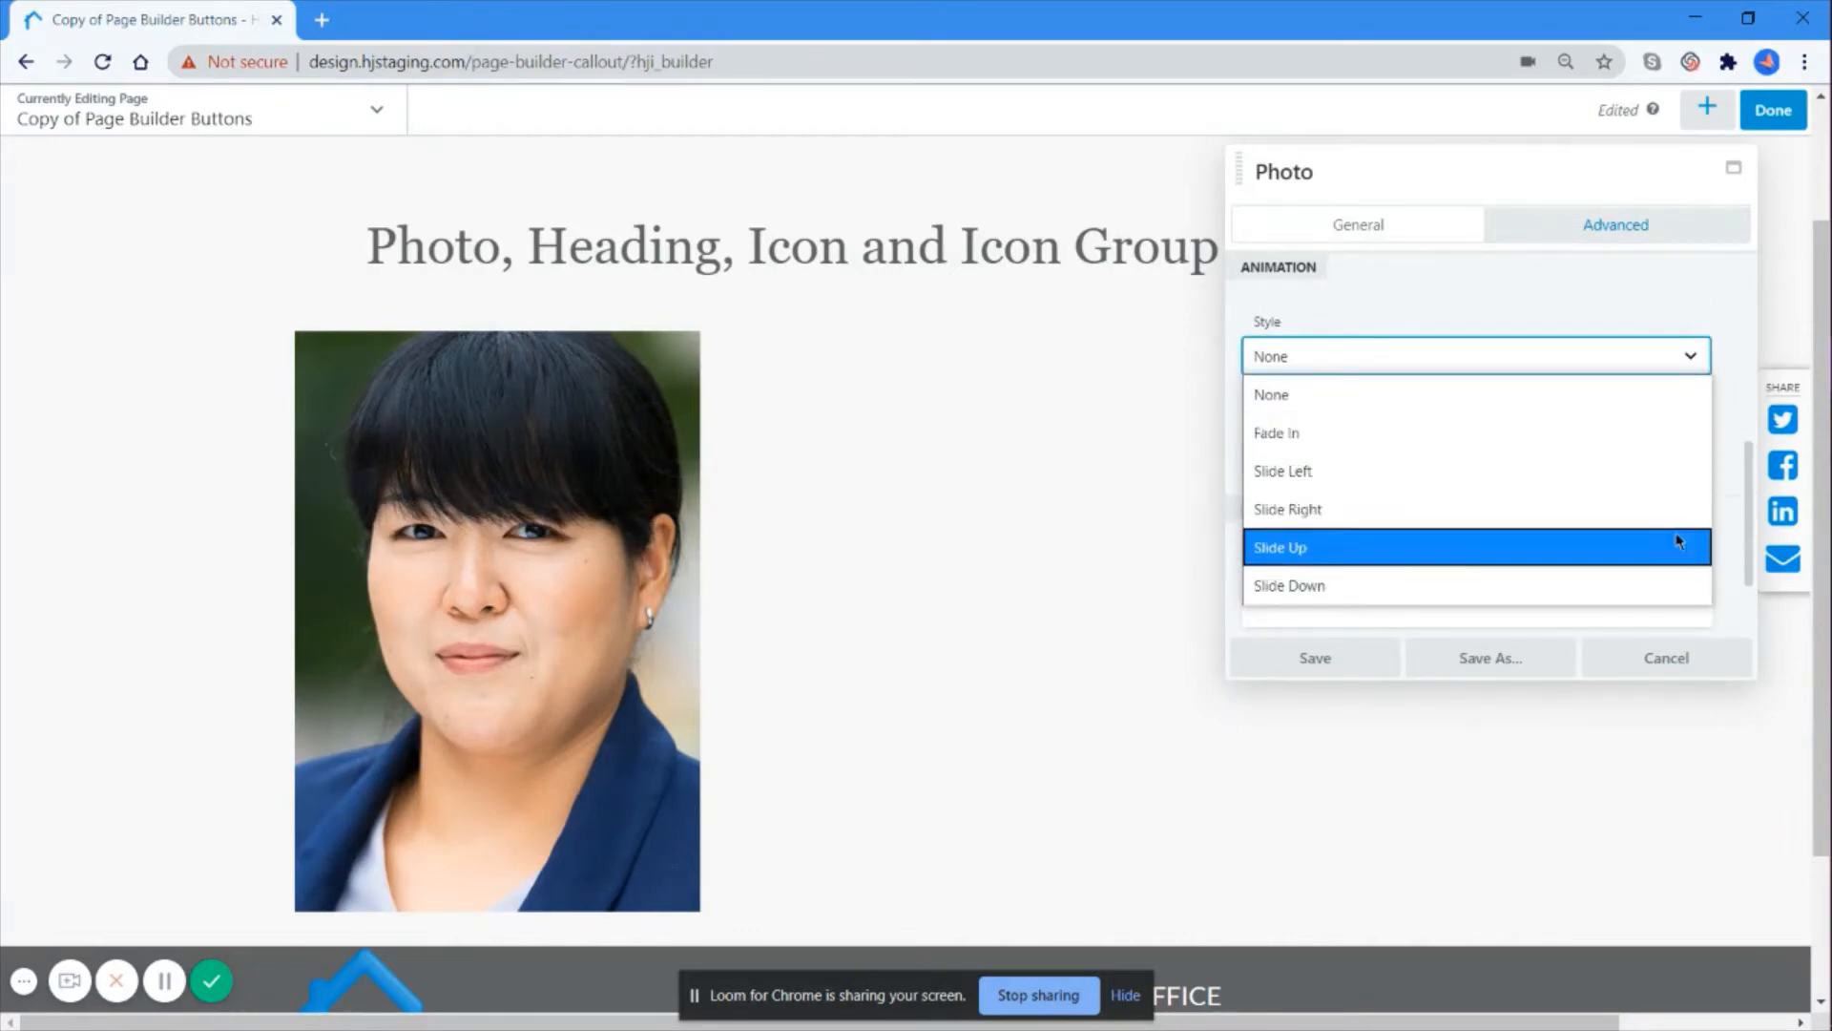
{"action": "left_click", "coordinate": [1683, 577]}
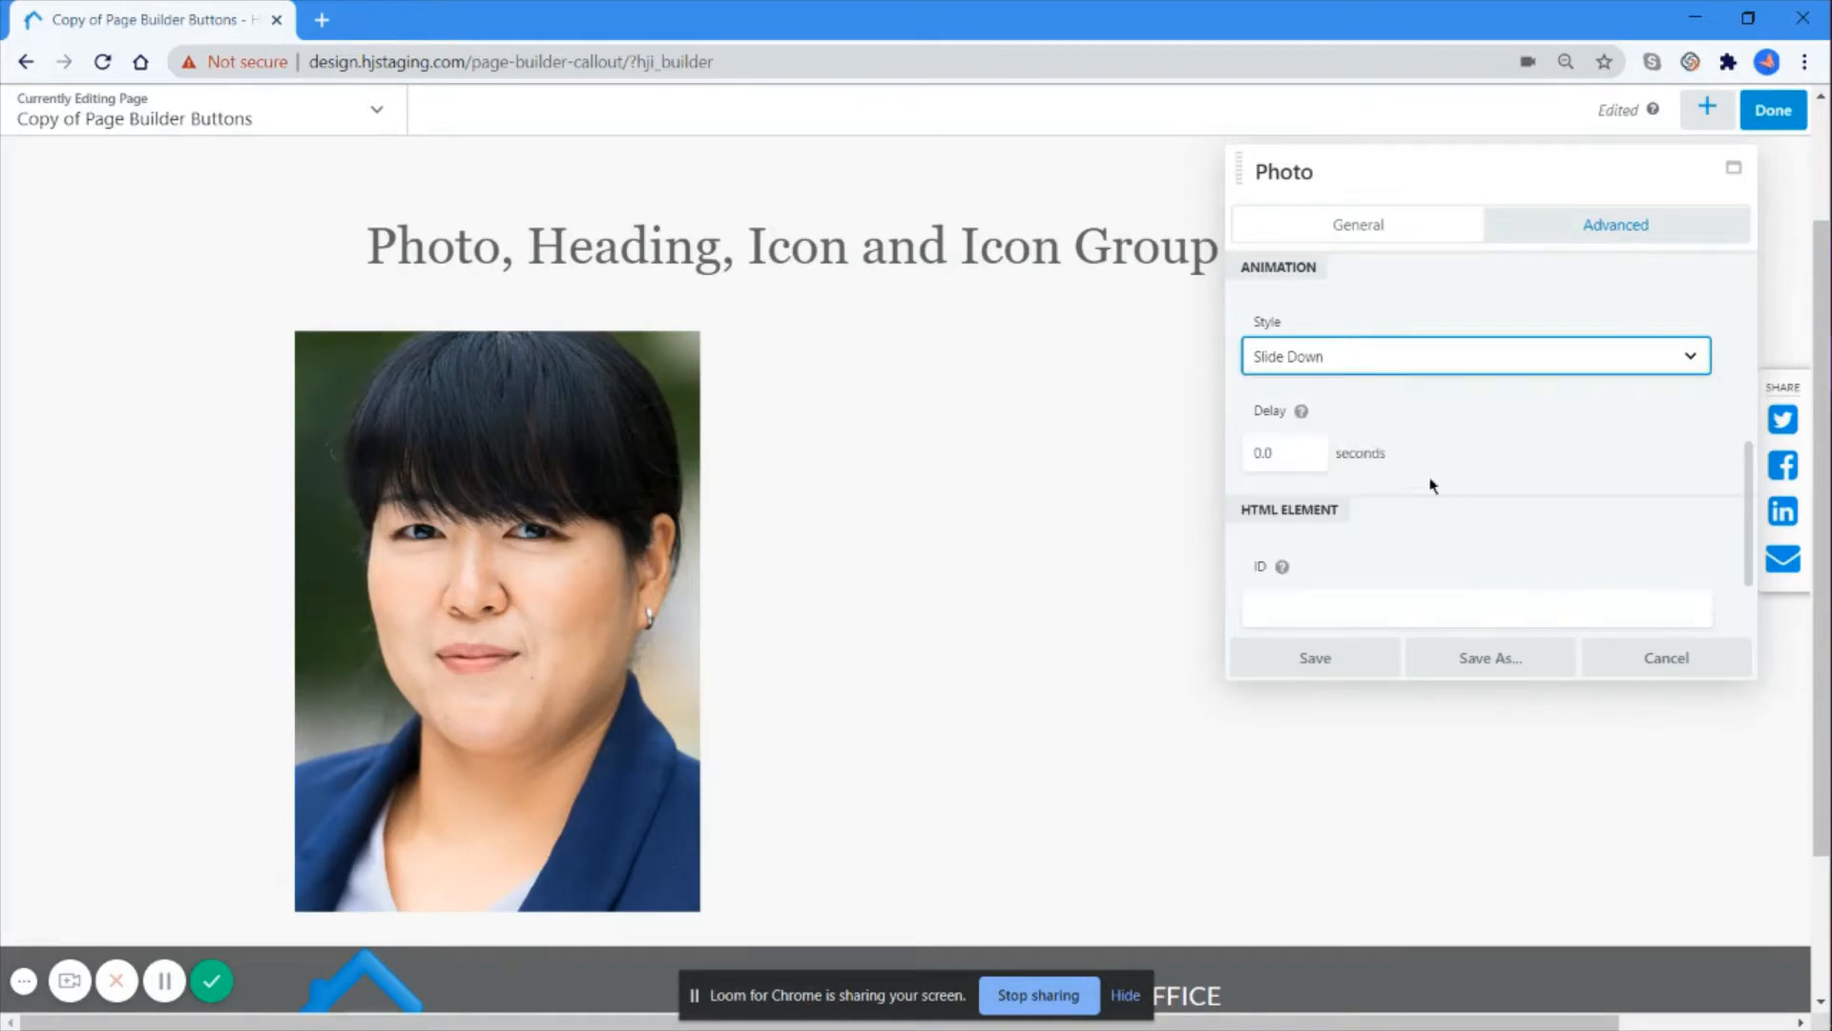
{"action": "double_click", "coordinate": [1302, 444]}
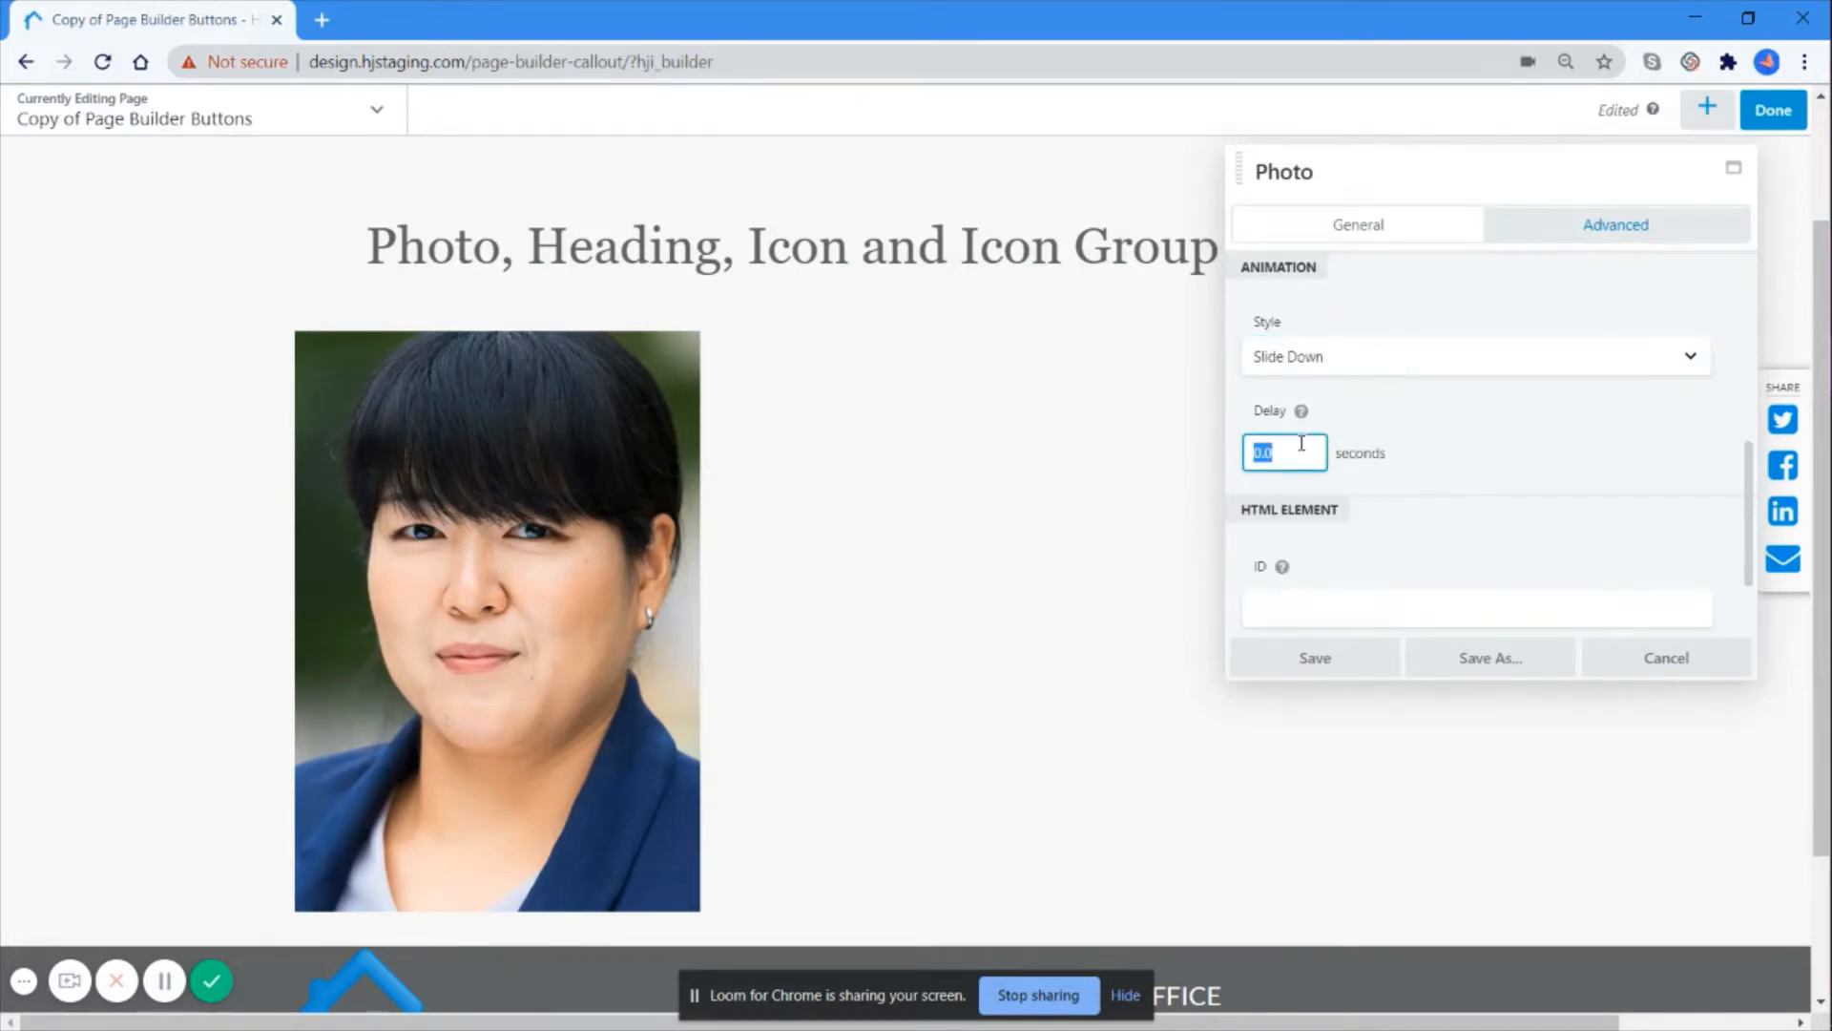
{"action": "key", "text": "BackSpace"}
{"action": "left_click", "coordinate": [1481, 436]}
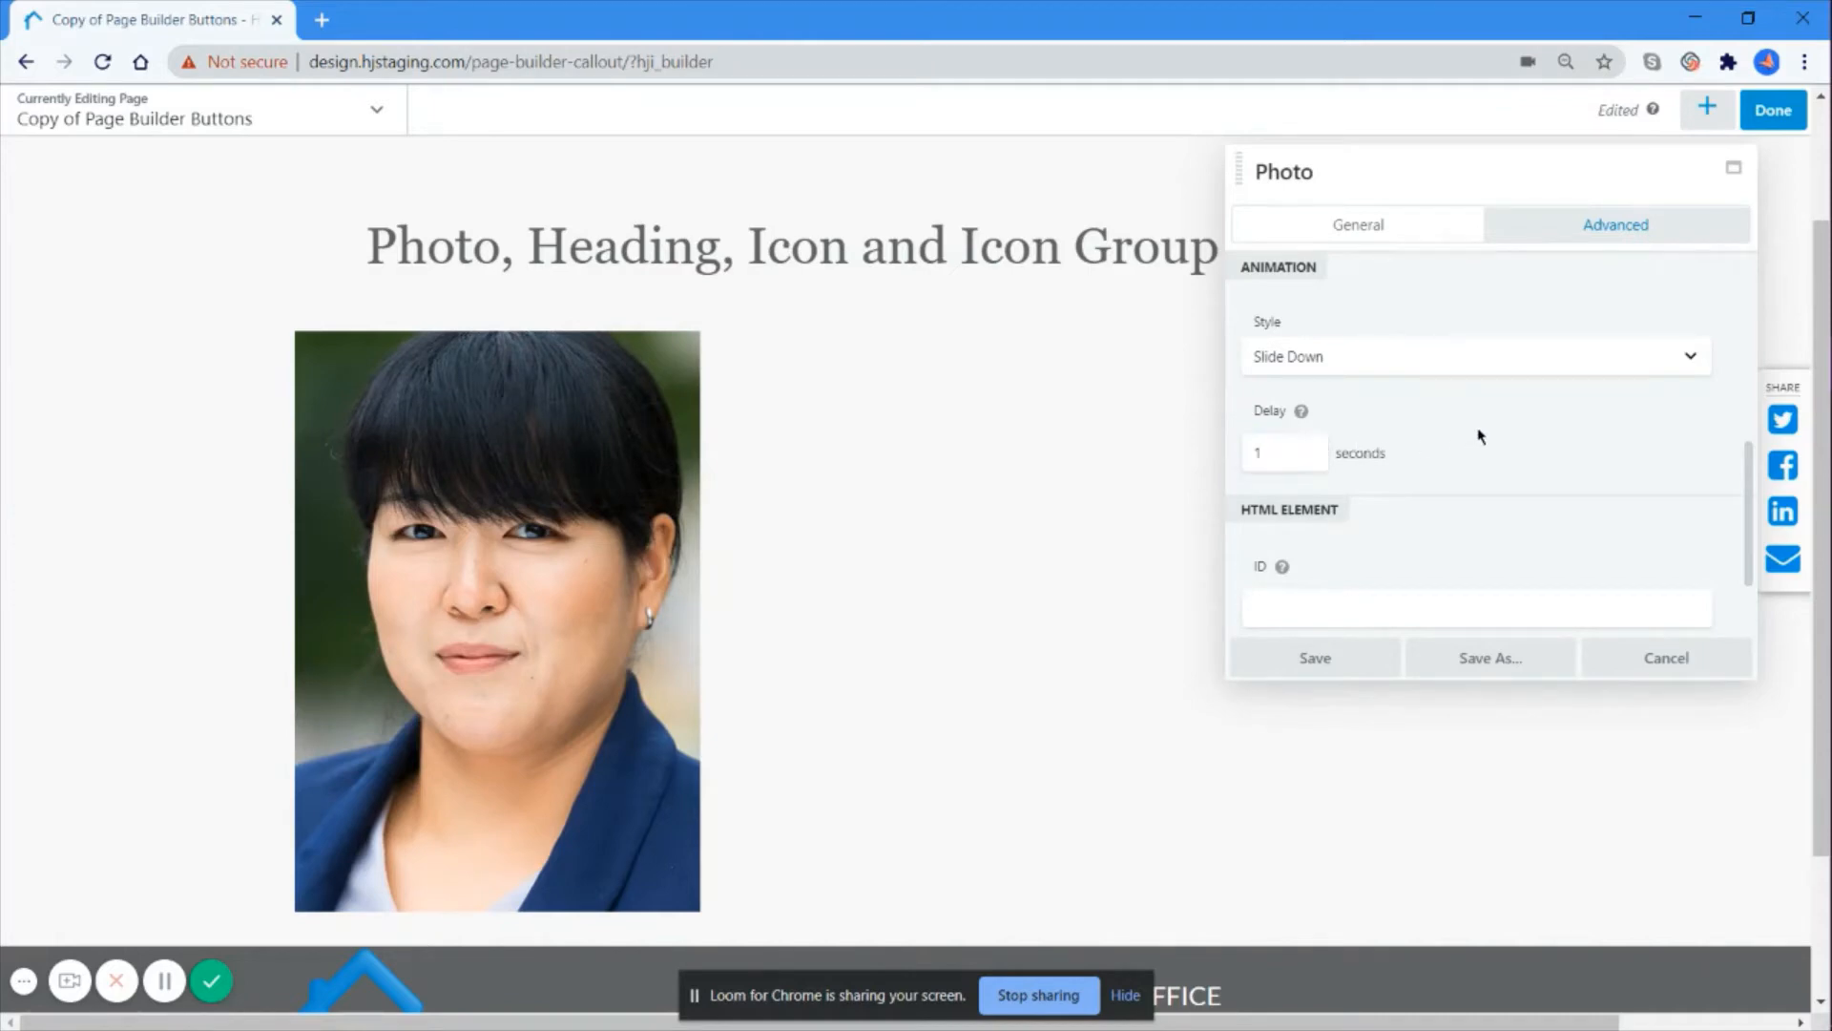
Step: Check the help for the photo's HTML element ID and Class, and save the photo module
{"action": "scroll", "coordinate": [1479, 437], "scroll_direction": "down", "scroll_amount": 1}
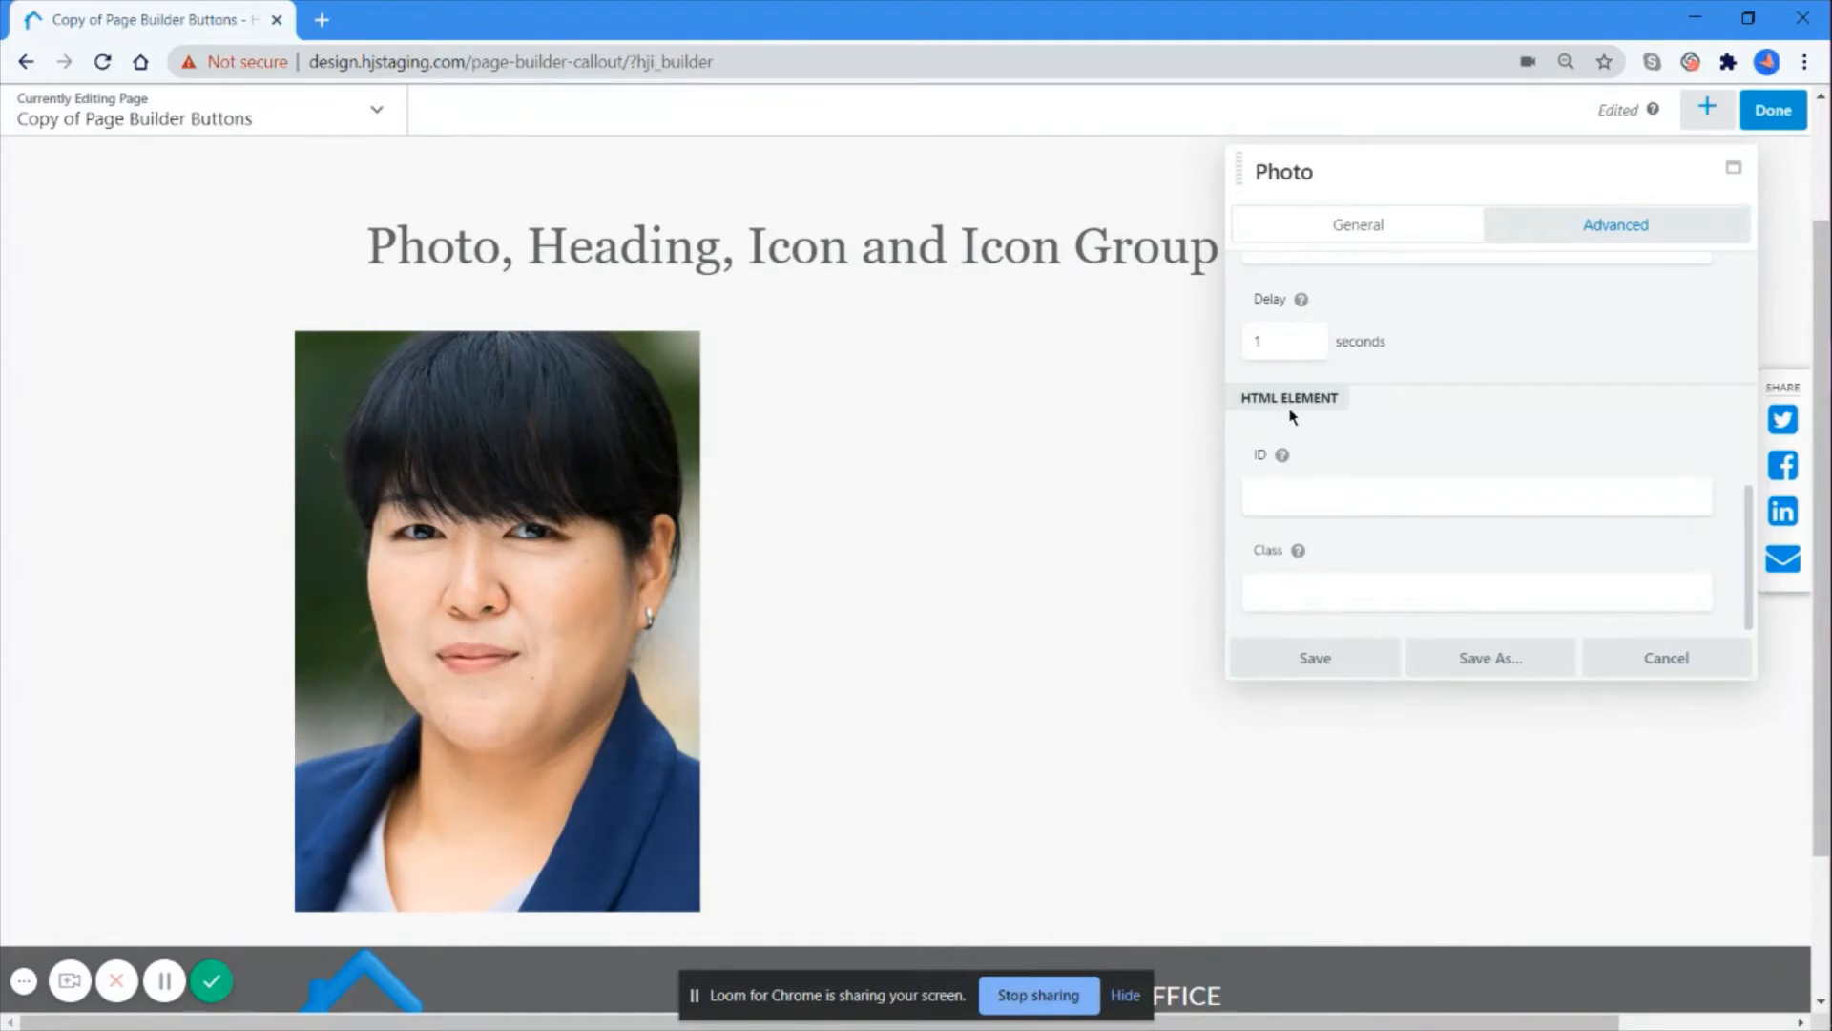
{"action": "mouse_move", "coordinate": [1283, 457]}
{"action": "mouse_move", "coordinate": [1302, 556]}
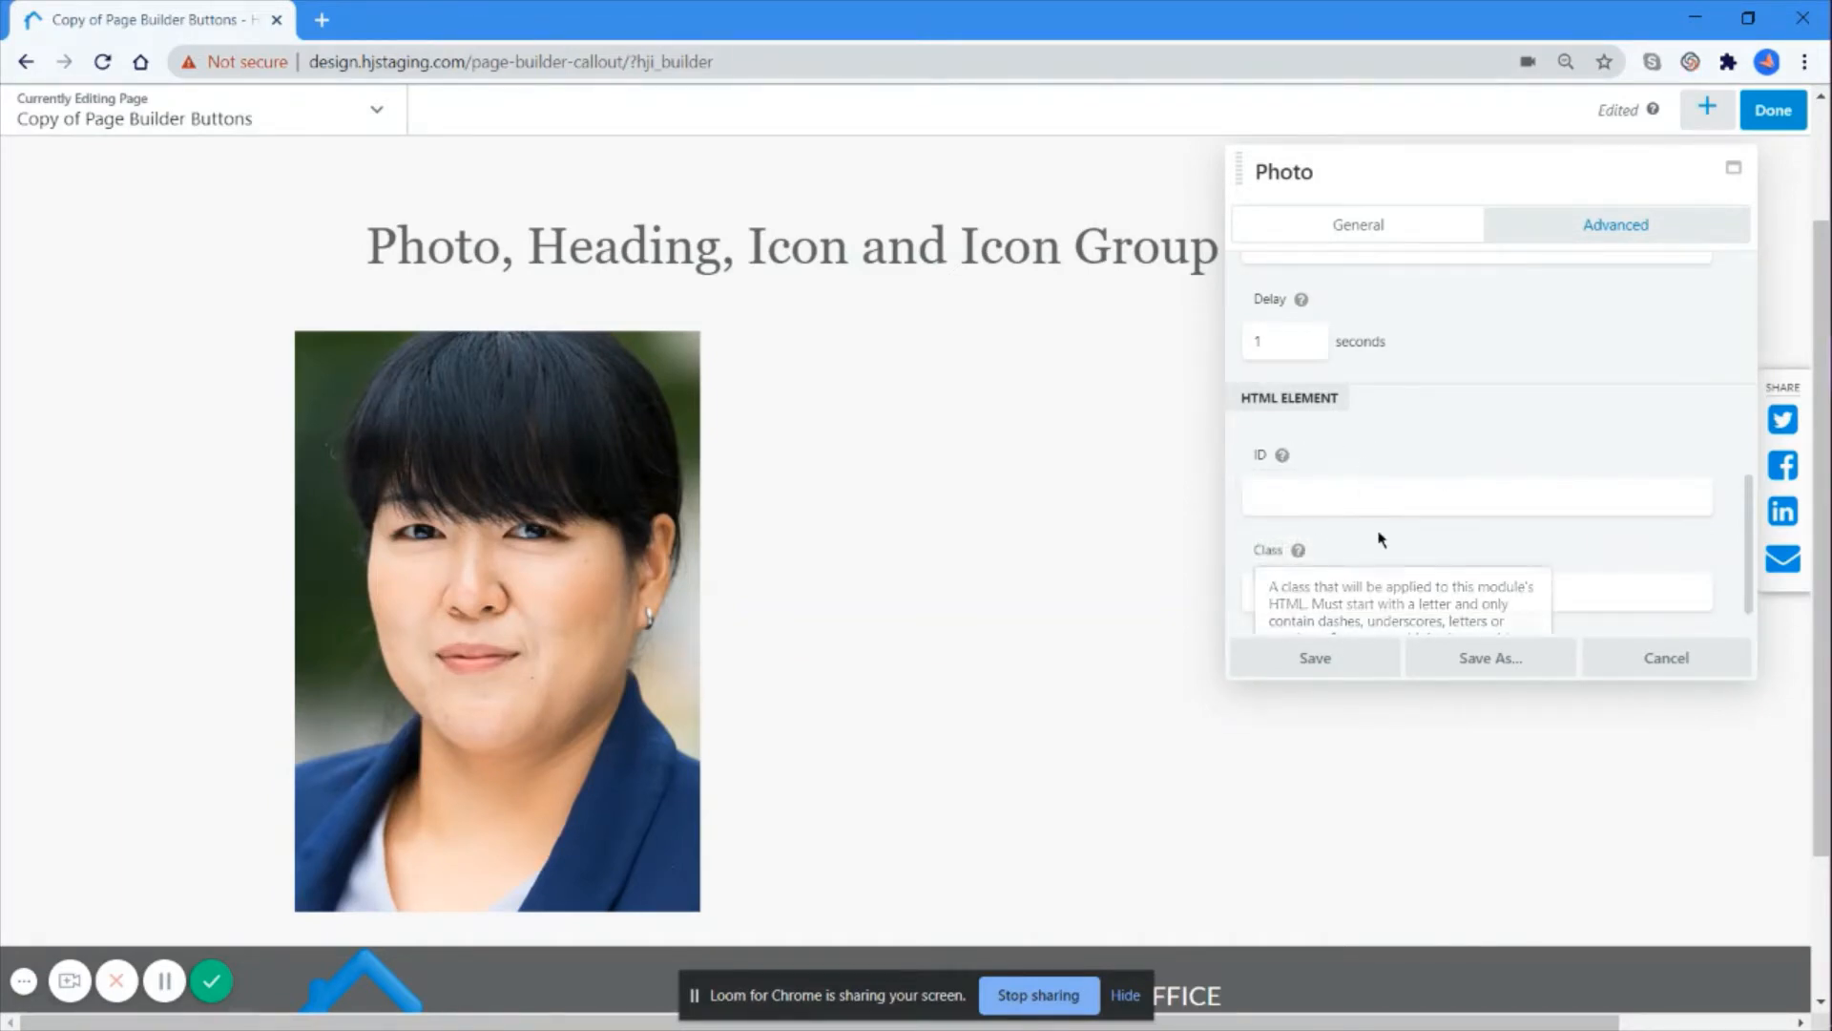
{"action": "left_click", "coordinate": [1383, 657]}
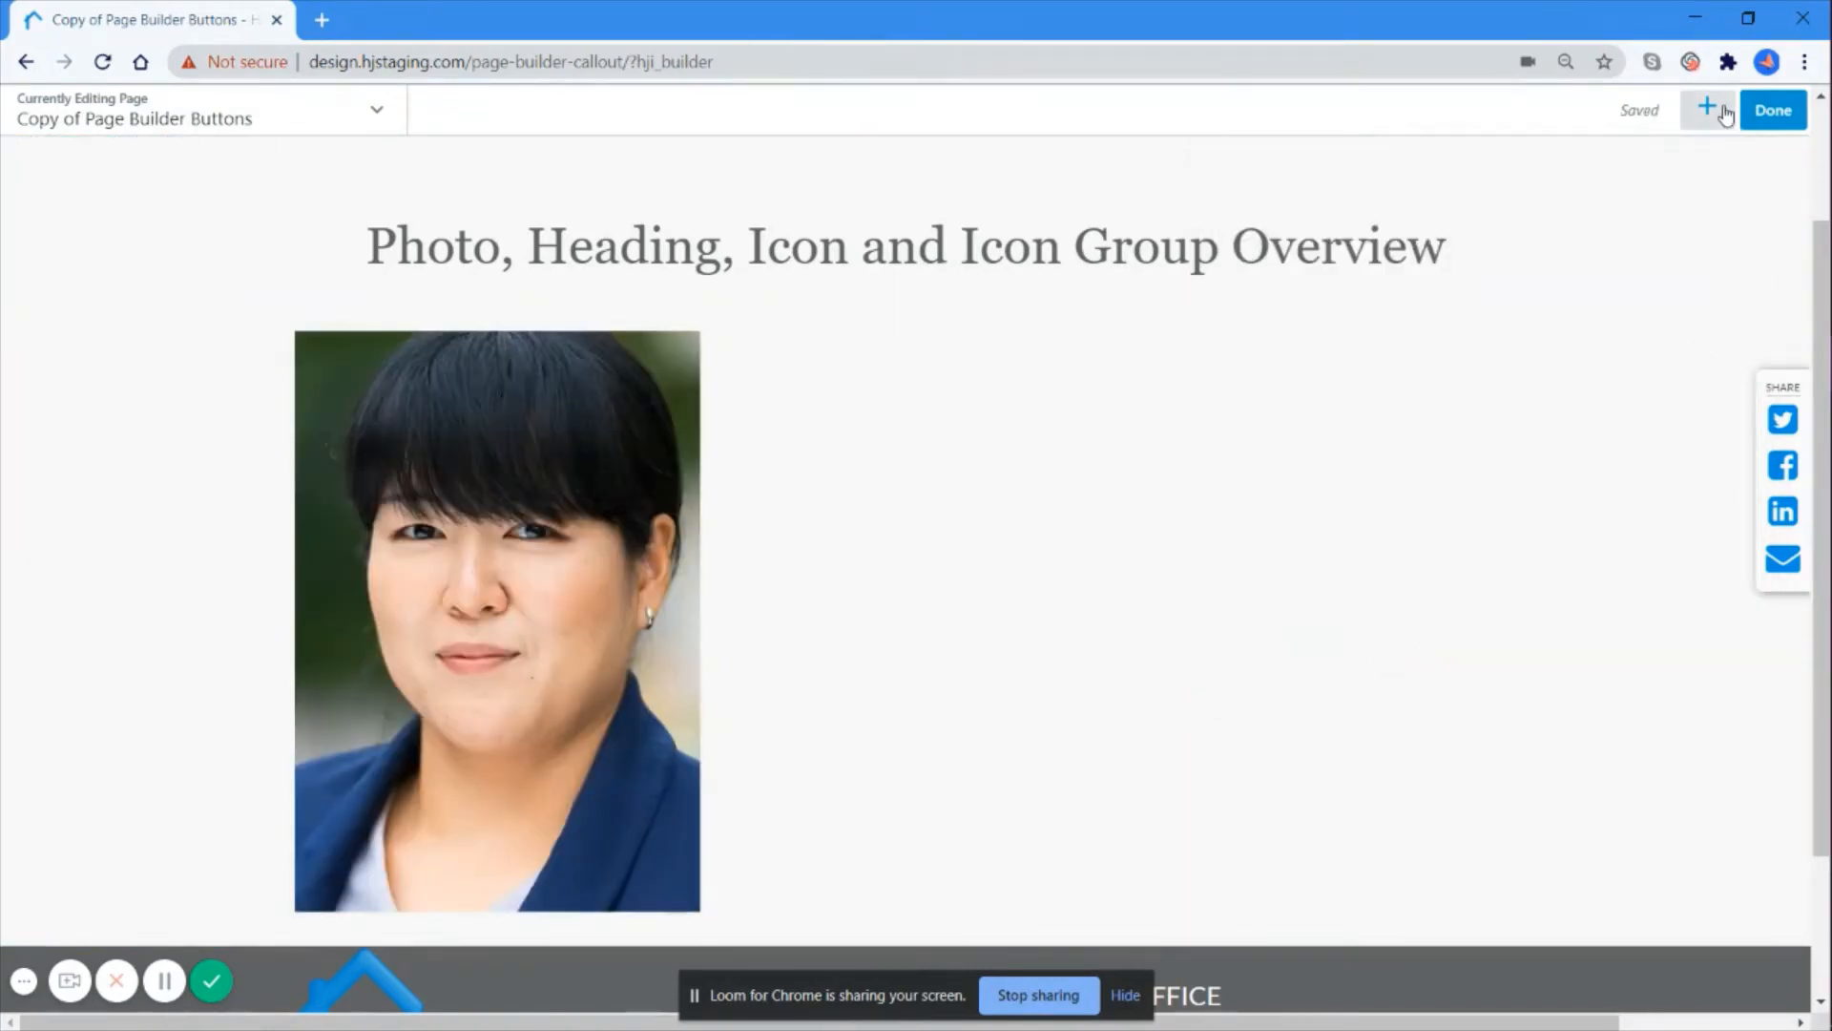
Step: Add a Heading module beside the photo on its right and move the settings window clear of the new heading
{"action": "left_click", "coordinate": [1726, 112]}
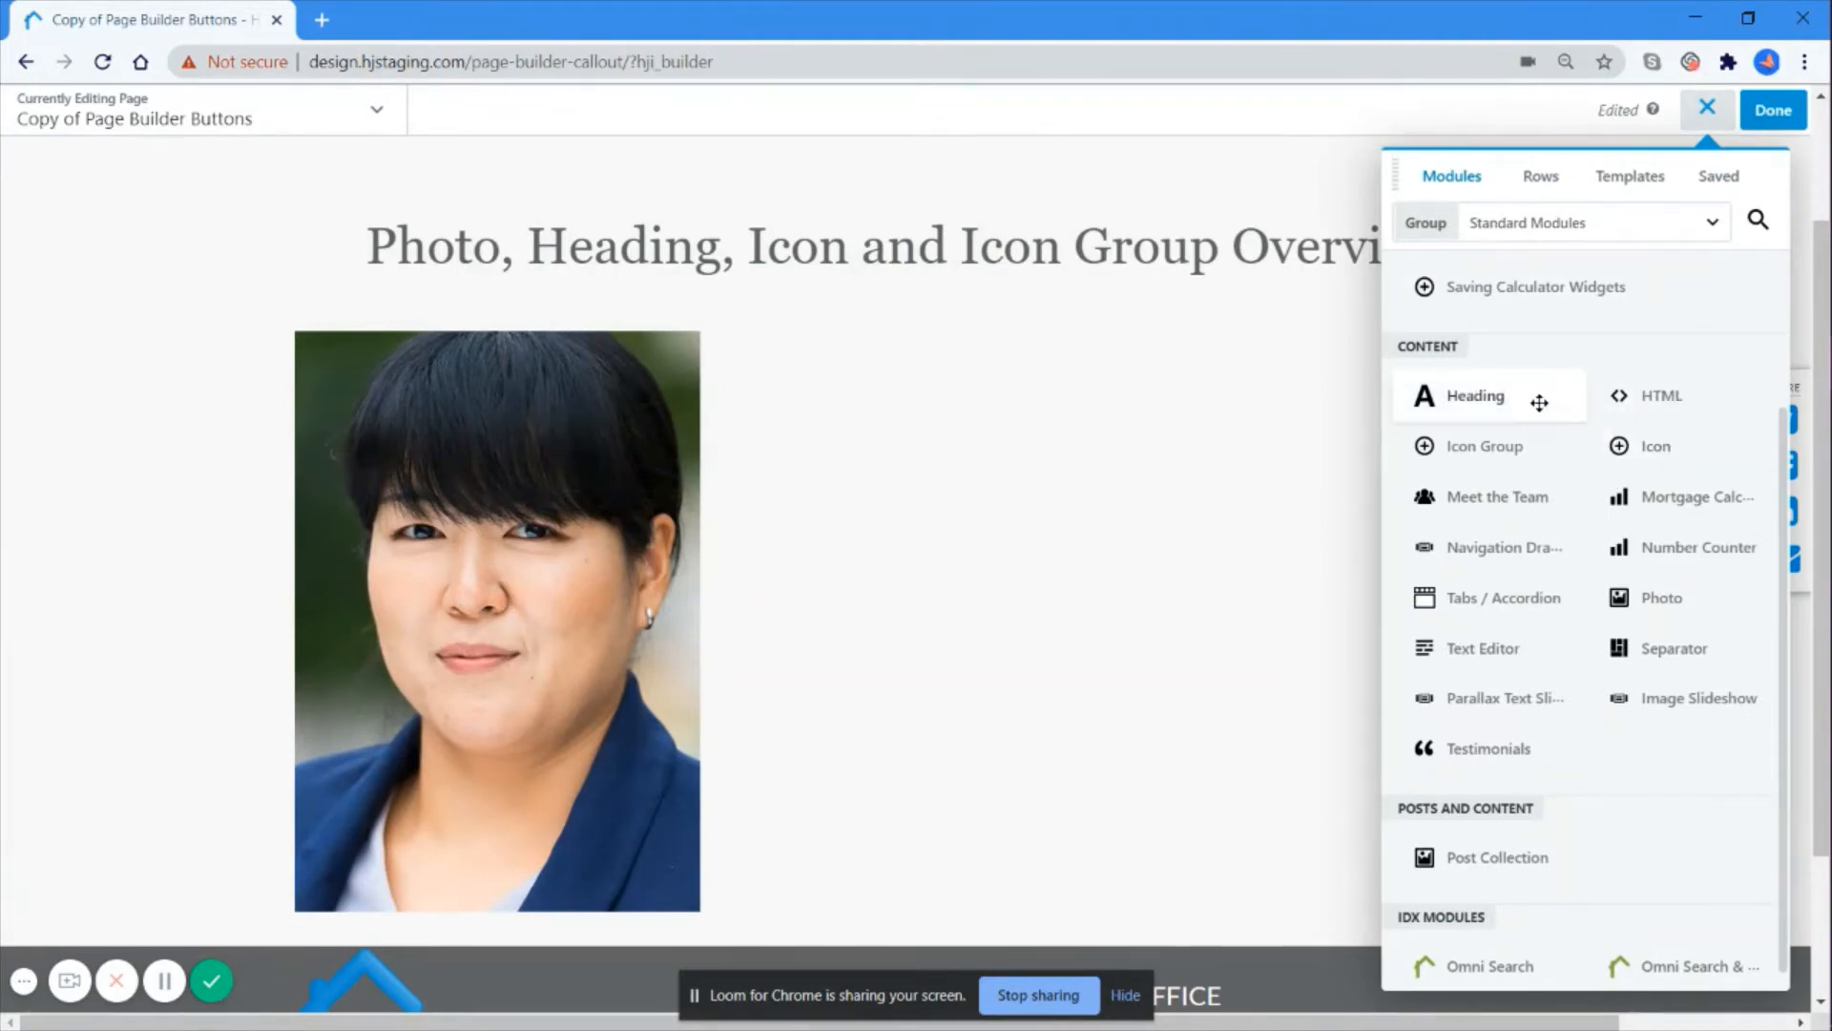
{"action": "left_click_drag", "start_coordinate": [1537, 397], "coordinate": [1159, 501]}
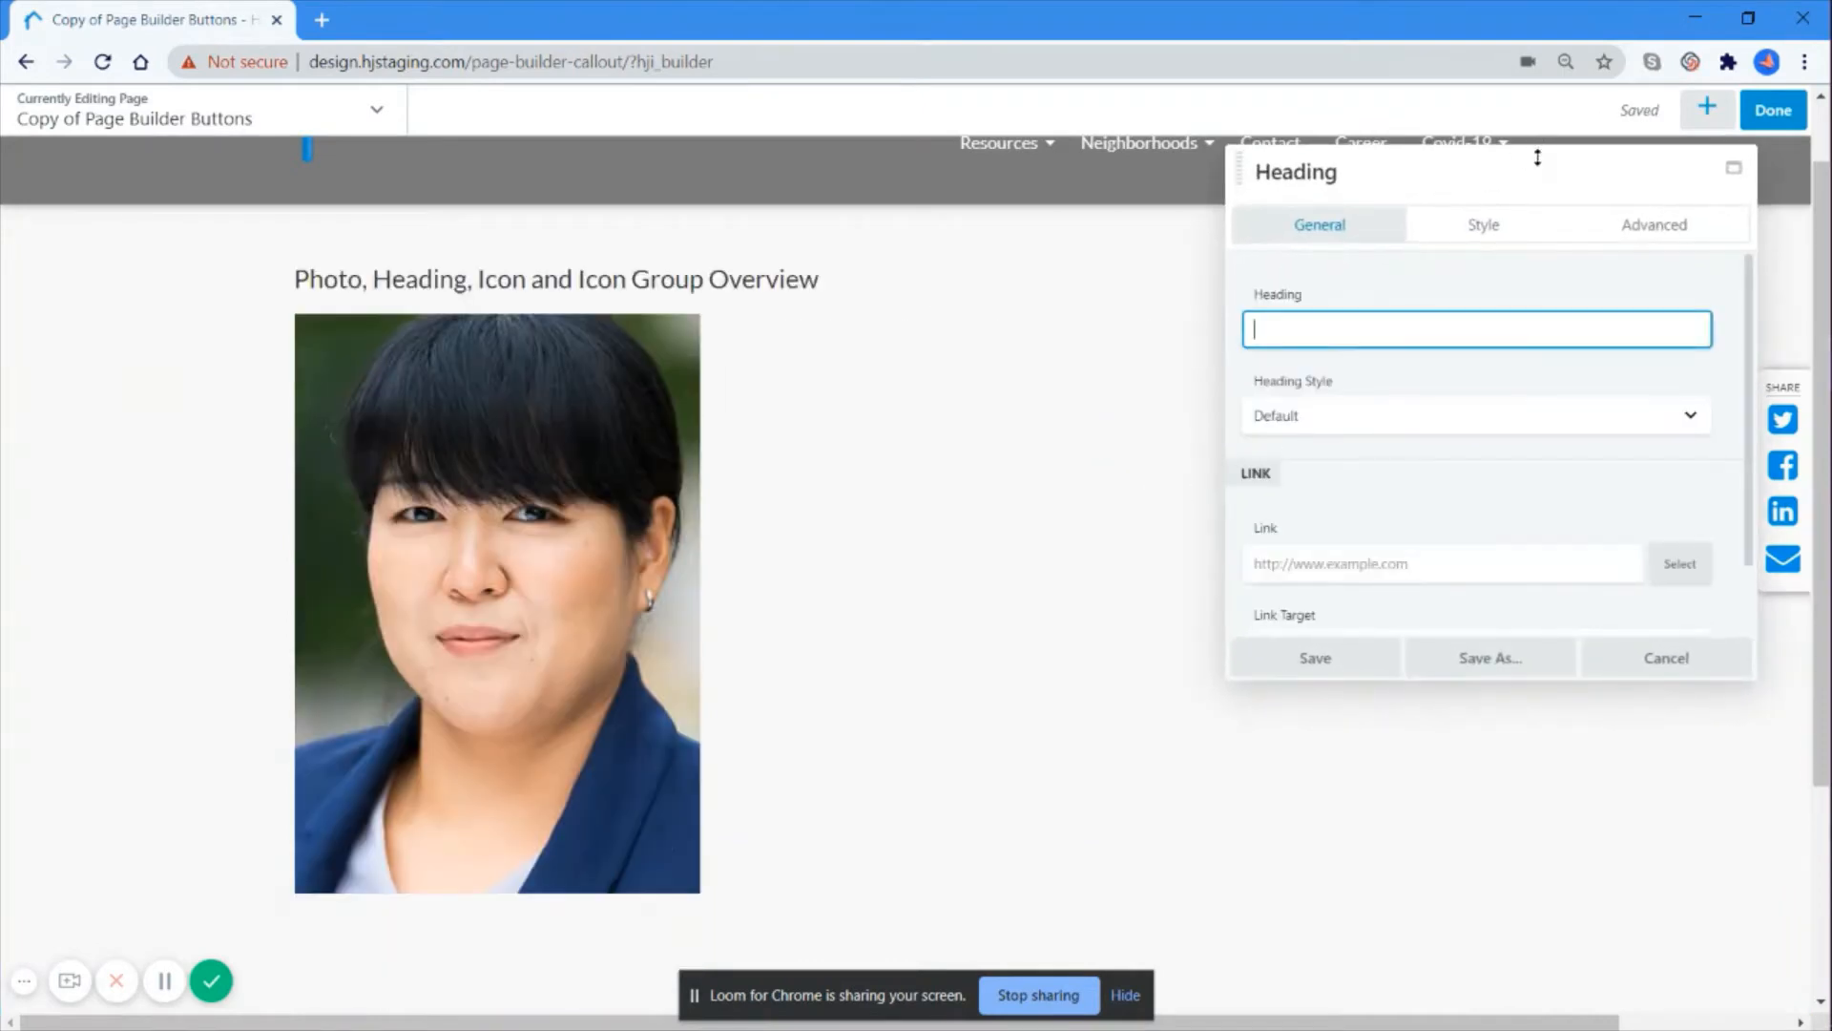
{"action": "left_click_drag", "start_coordinate": [1534, 172], "coordinate": [406, 211]}
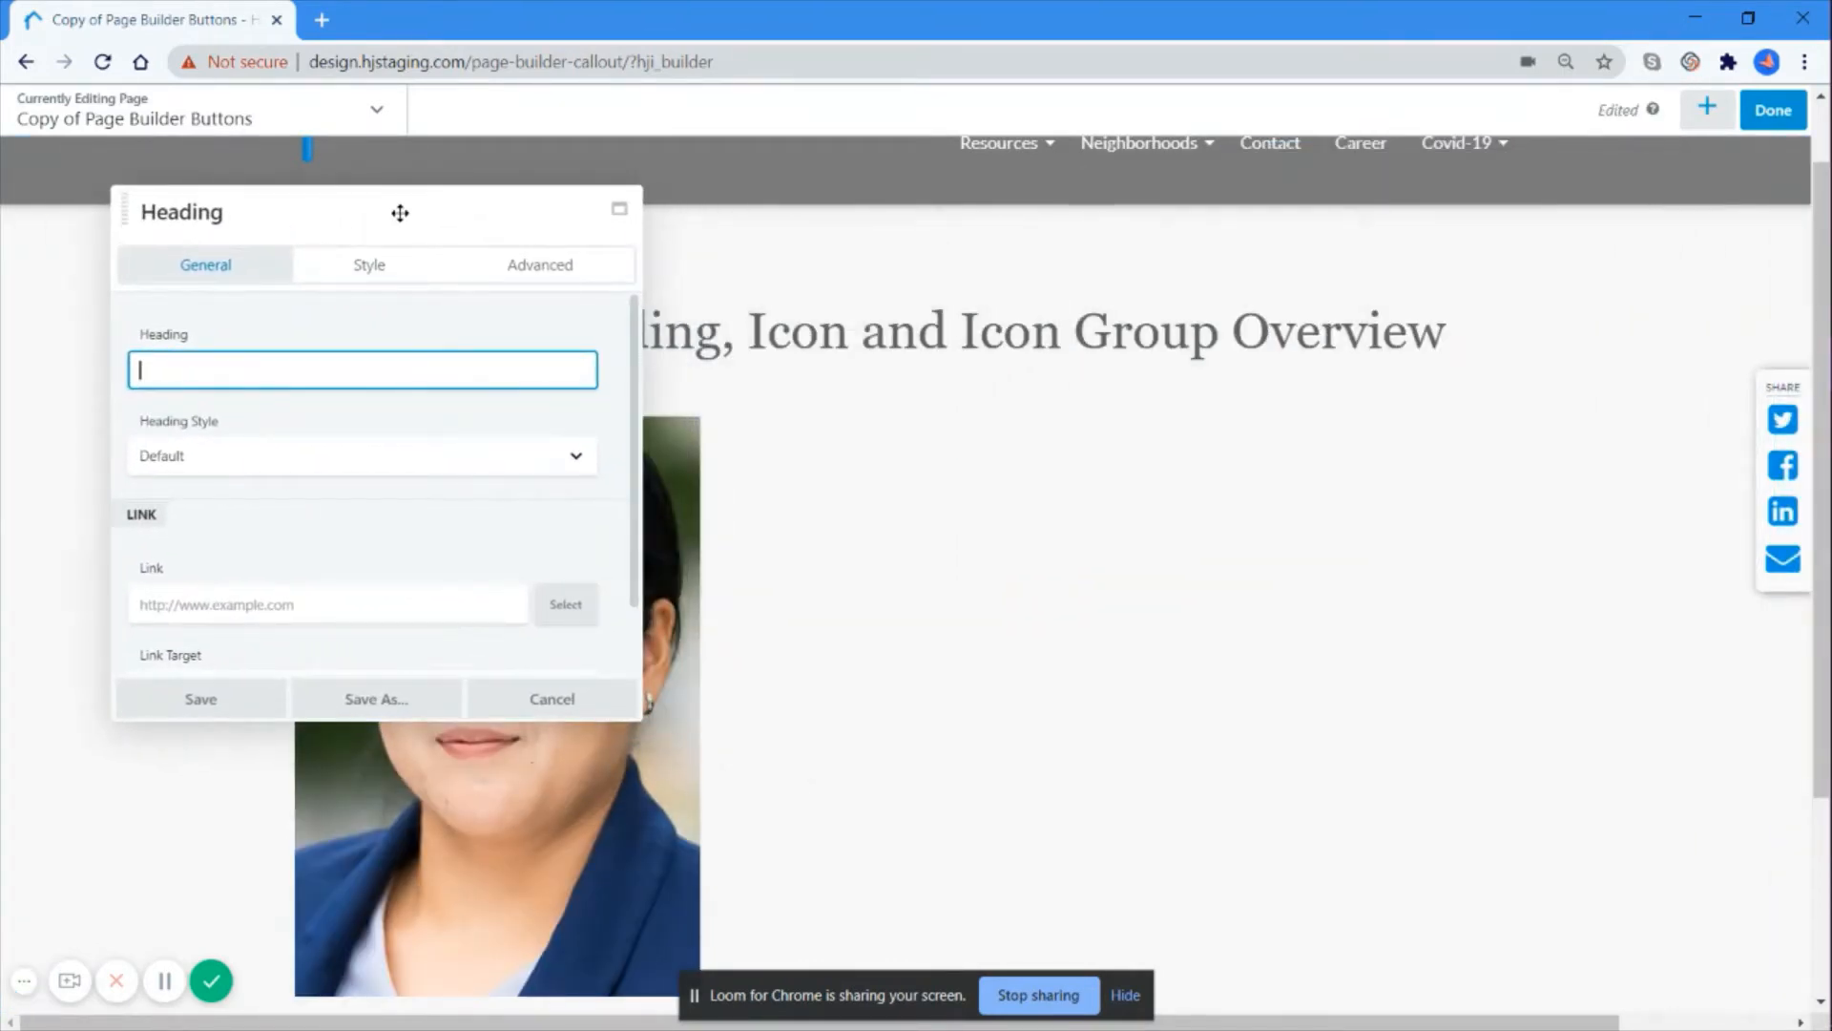
Step: Enter the person's full name followed by "the Realtor" as the heading text
{"action": "type", "text": "Jane"}
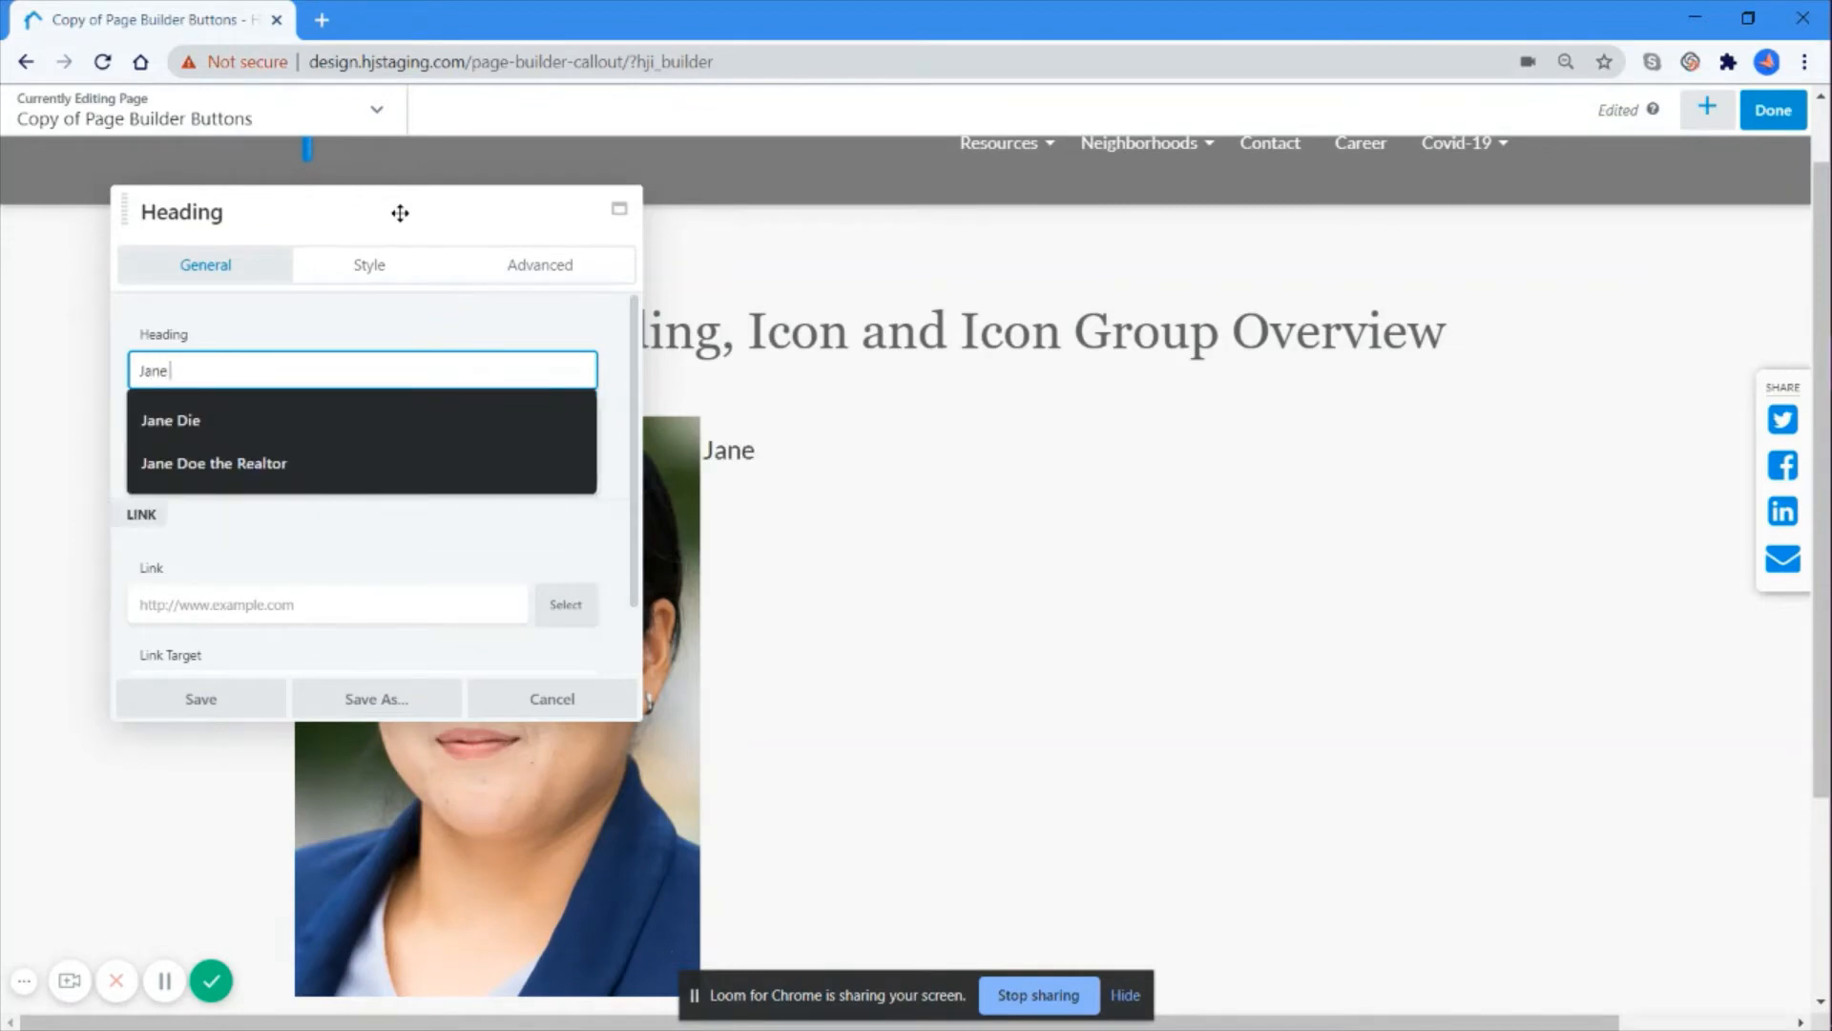
{"action": "type", "text": " Doe"}
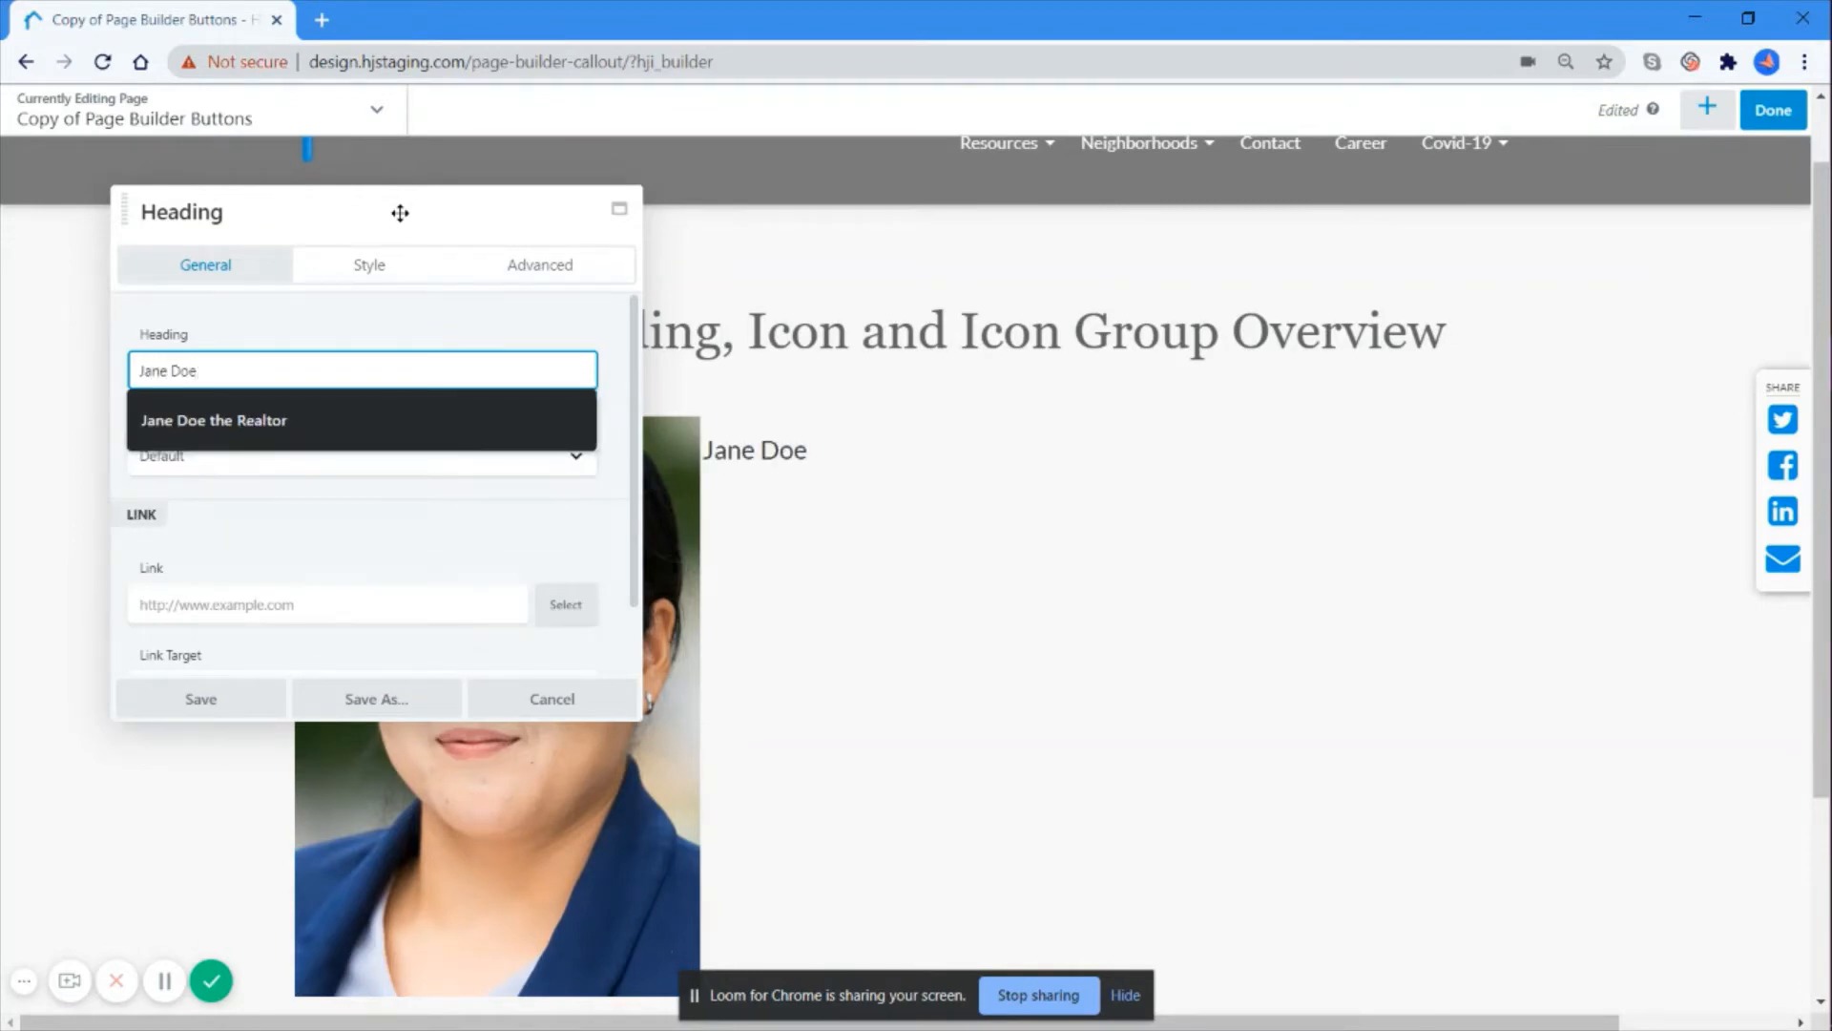
{"action": "type", "text": " th"}
{"action": "key", "text": "Down"}
{"action": "key", "text": "Return"}
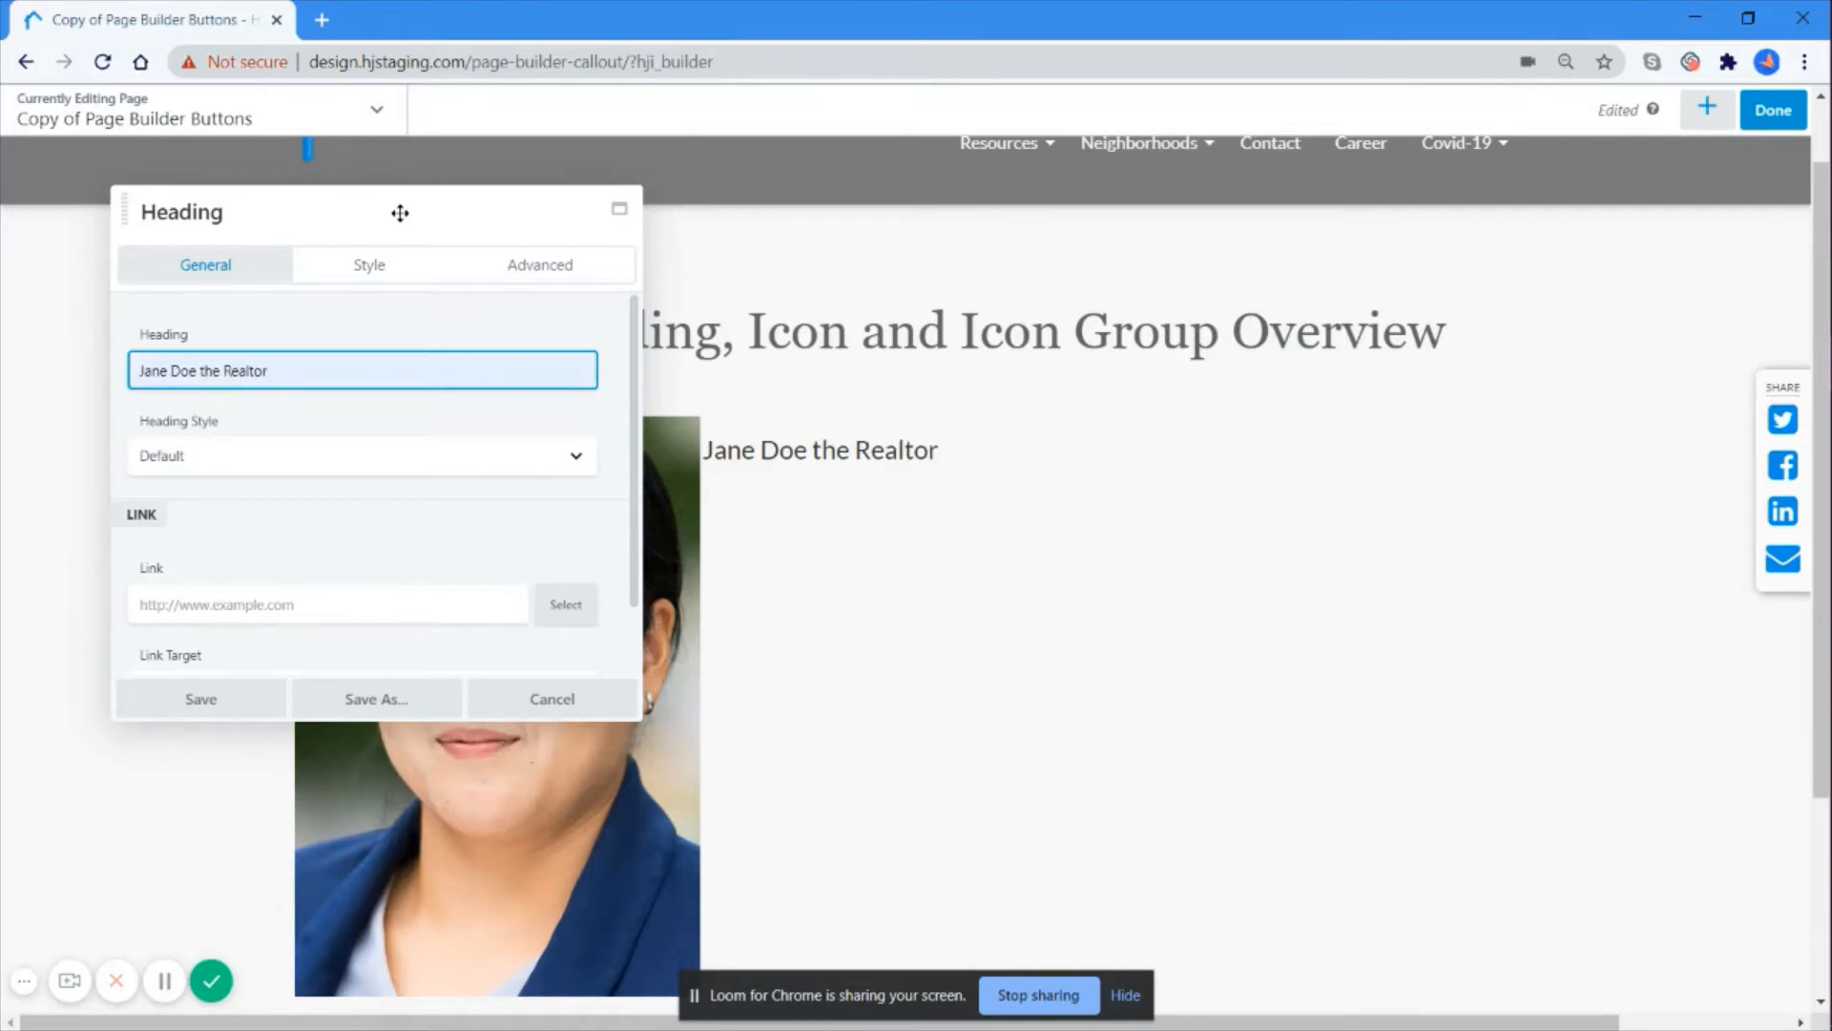
Step: Review the heading's link and link target options, keeping the link empty and the target at Same Window
{"action": "scroll", "coordinate": [361, 485], "scroll_direction": "down", "scroll_amount": 1}
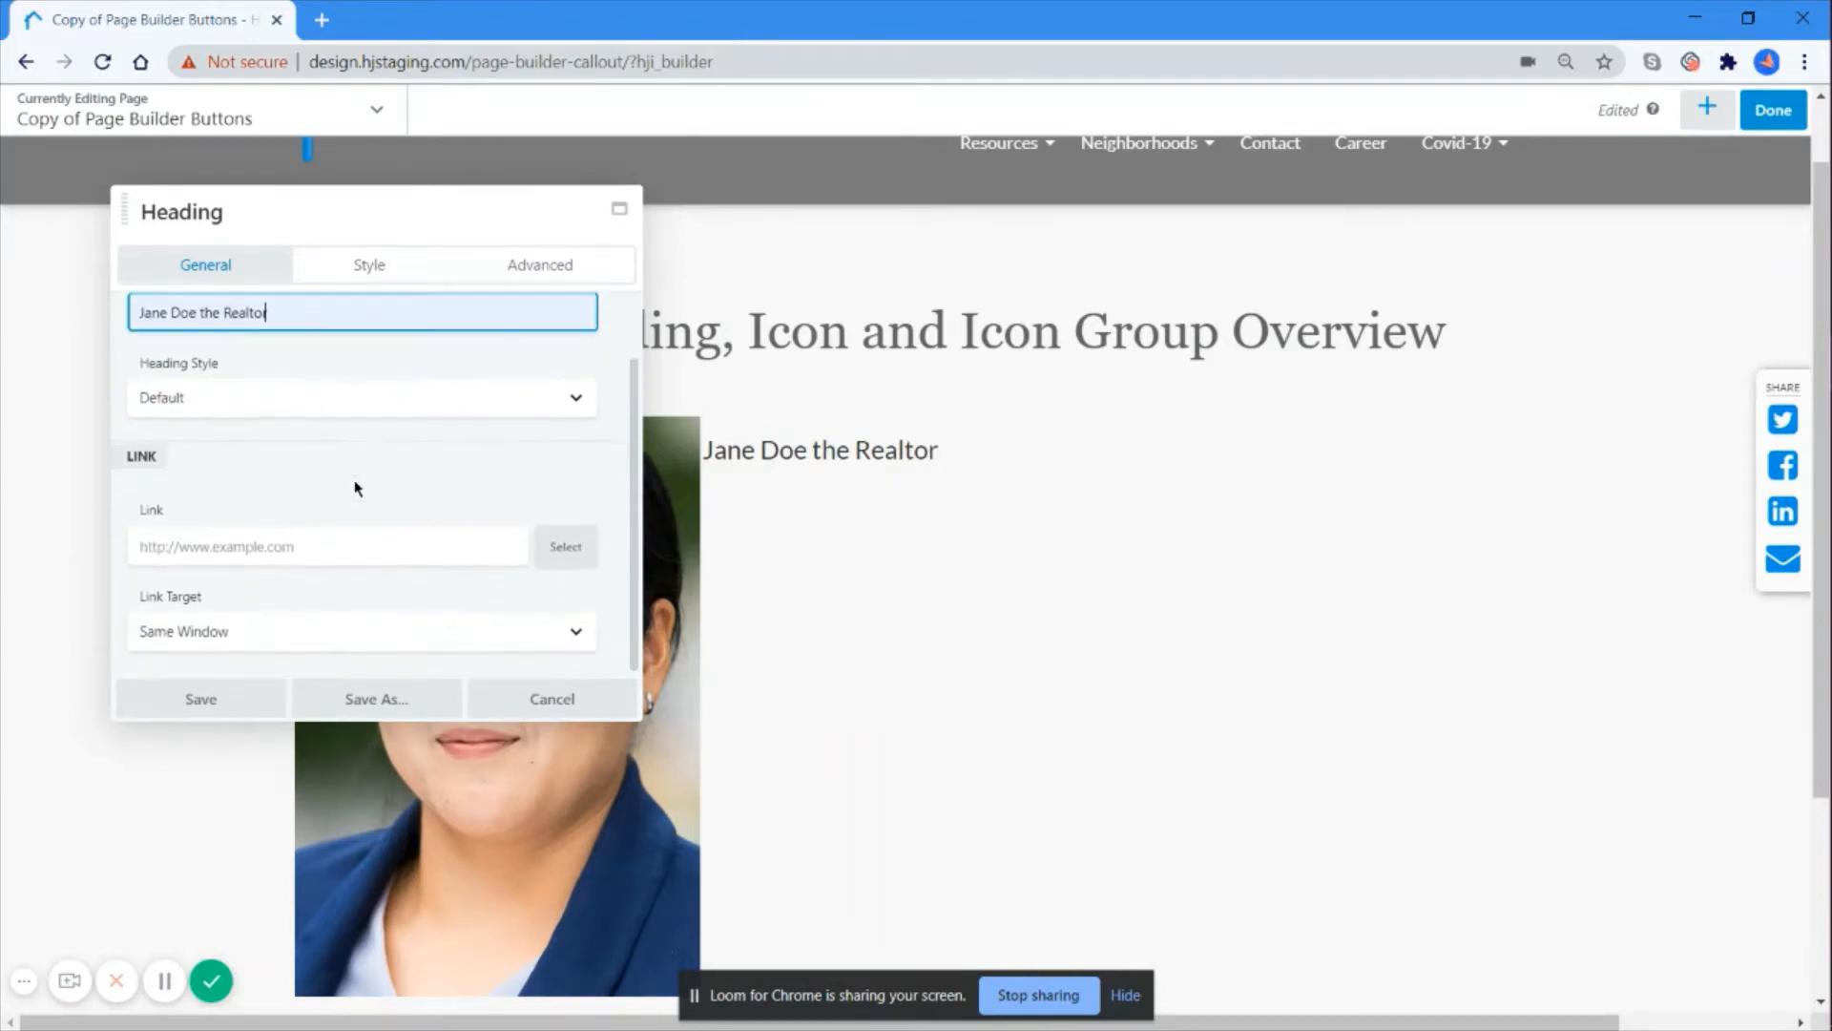
{"action": "left_click", "coordinate": [359, 557]}
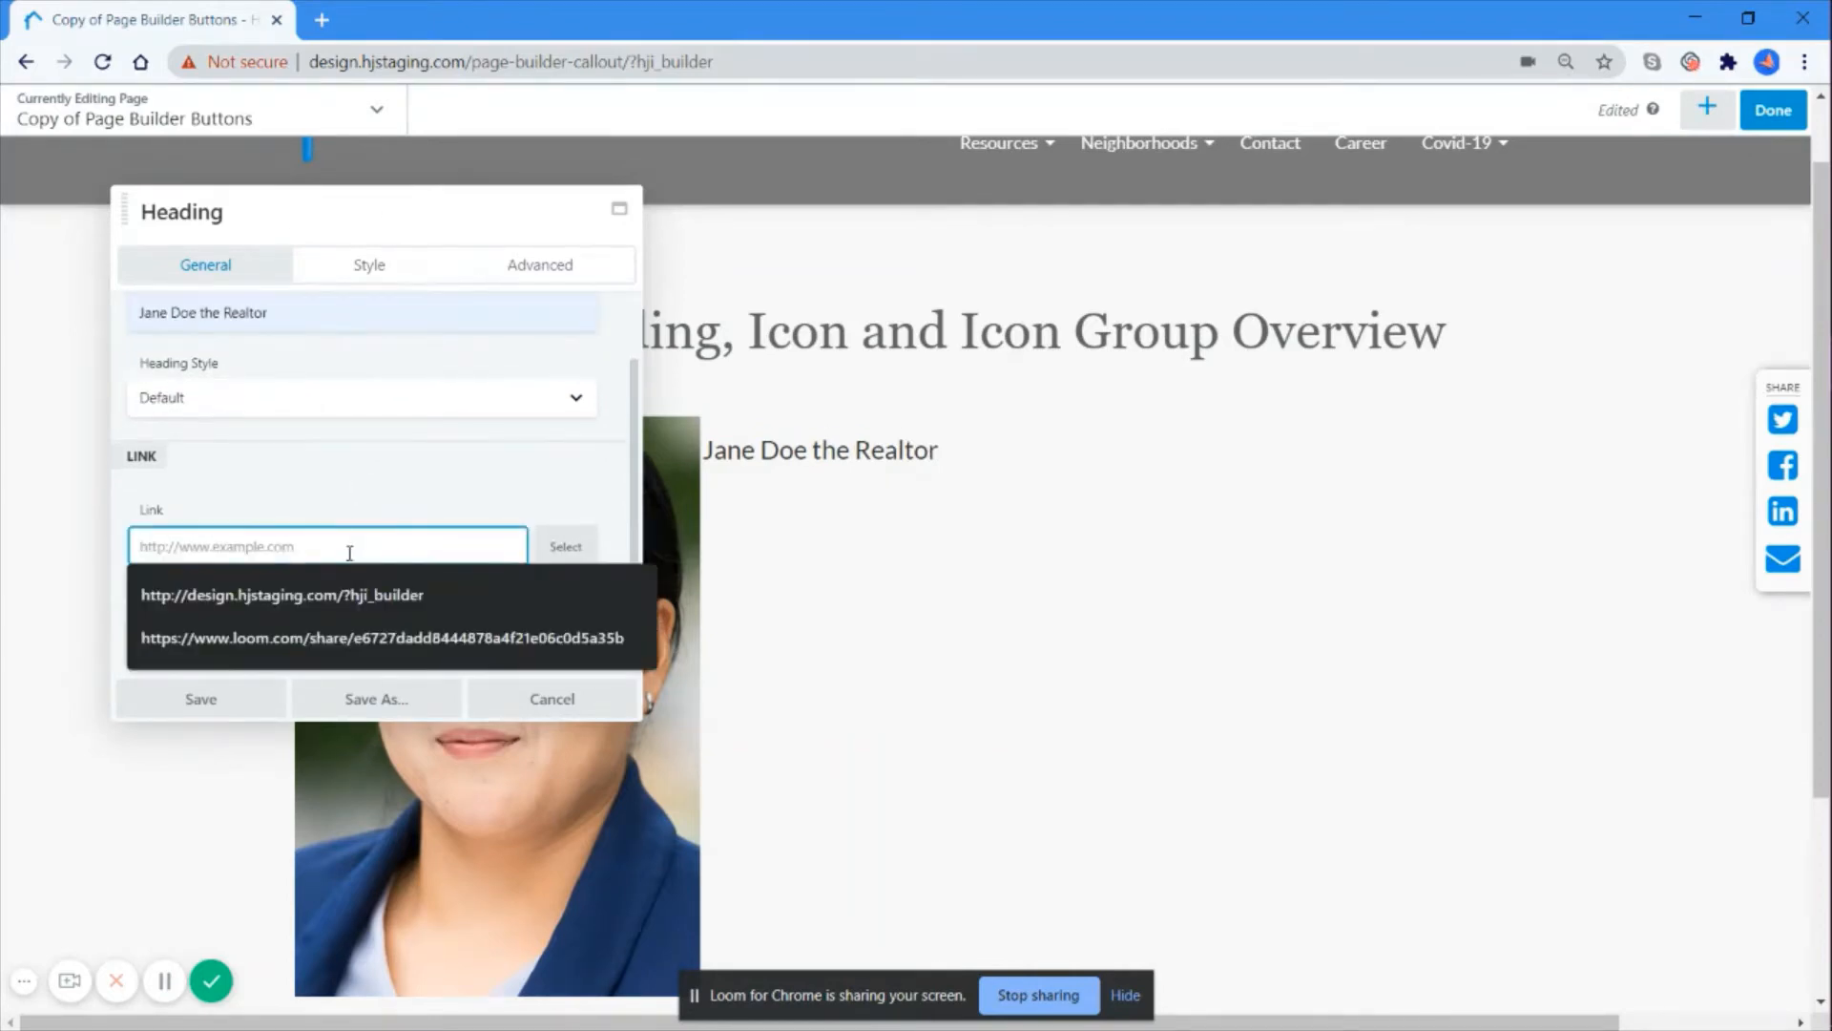
{"action": "left_click", "coordinate": [384, 526]}
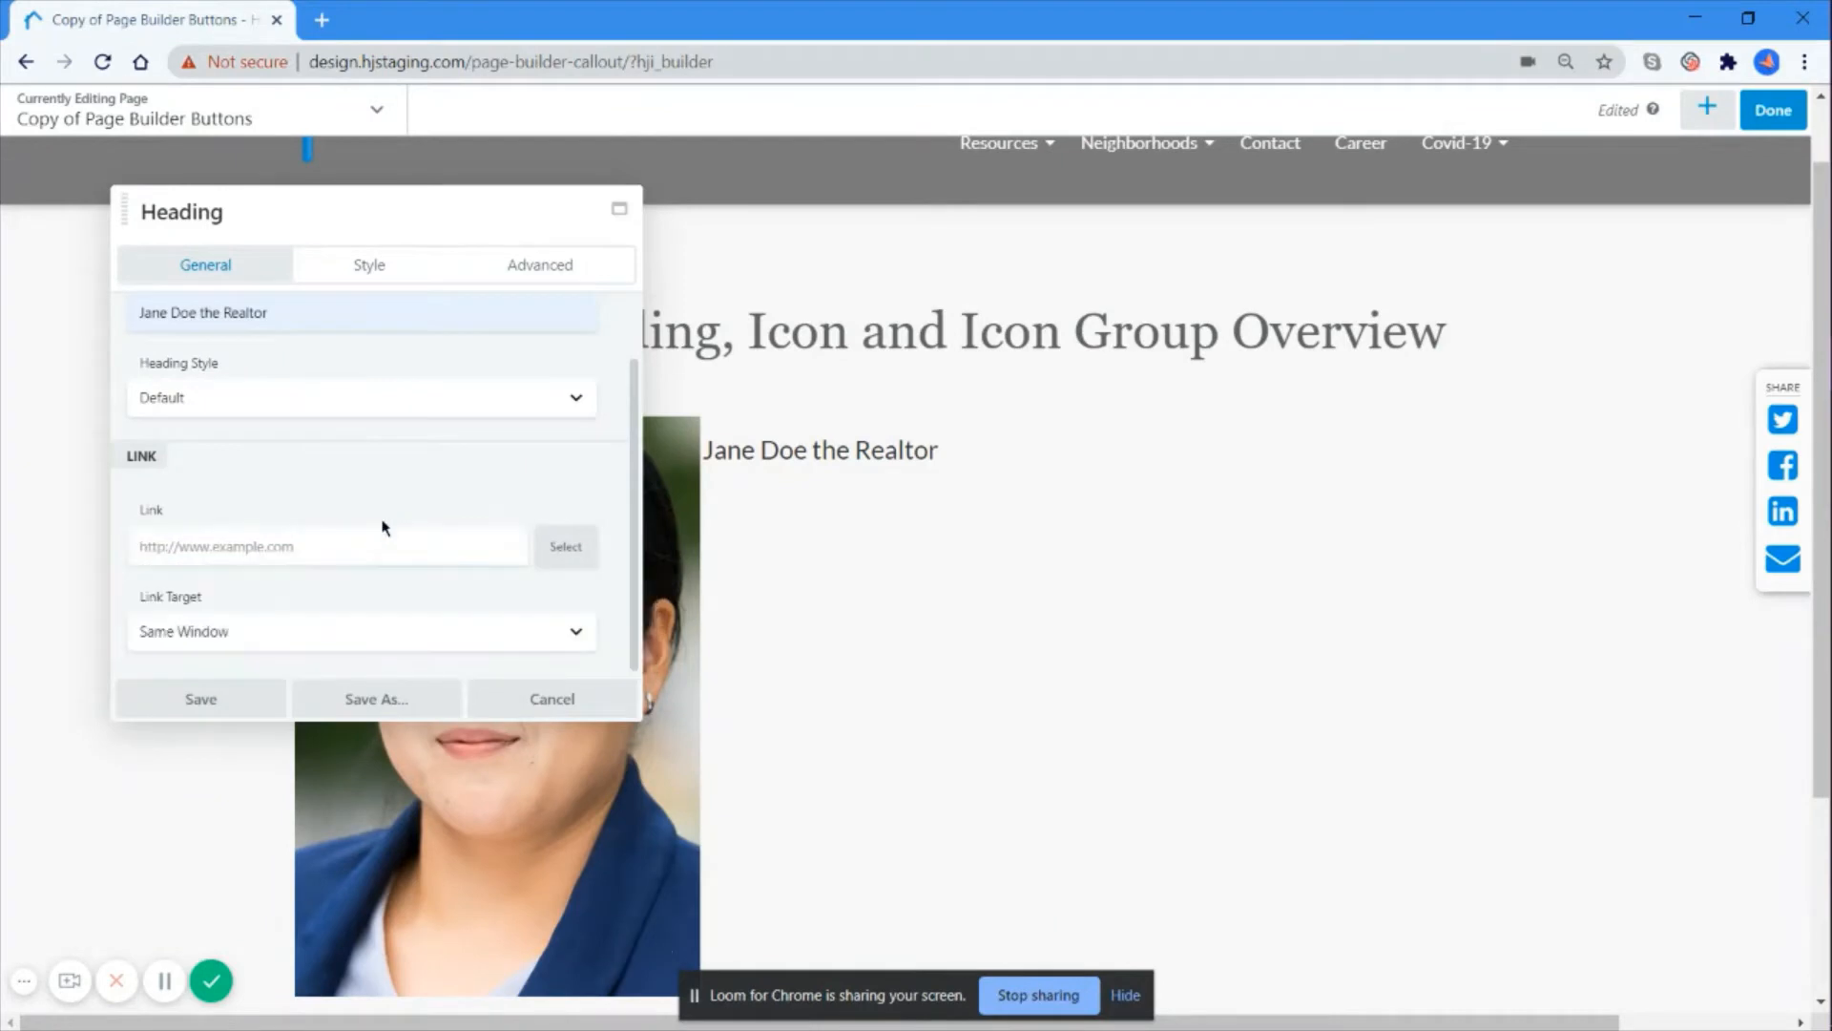
{"action": "left_click", "coordinate": [318, 629]}
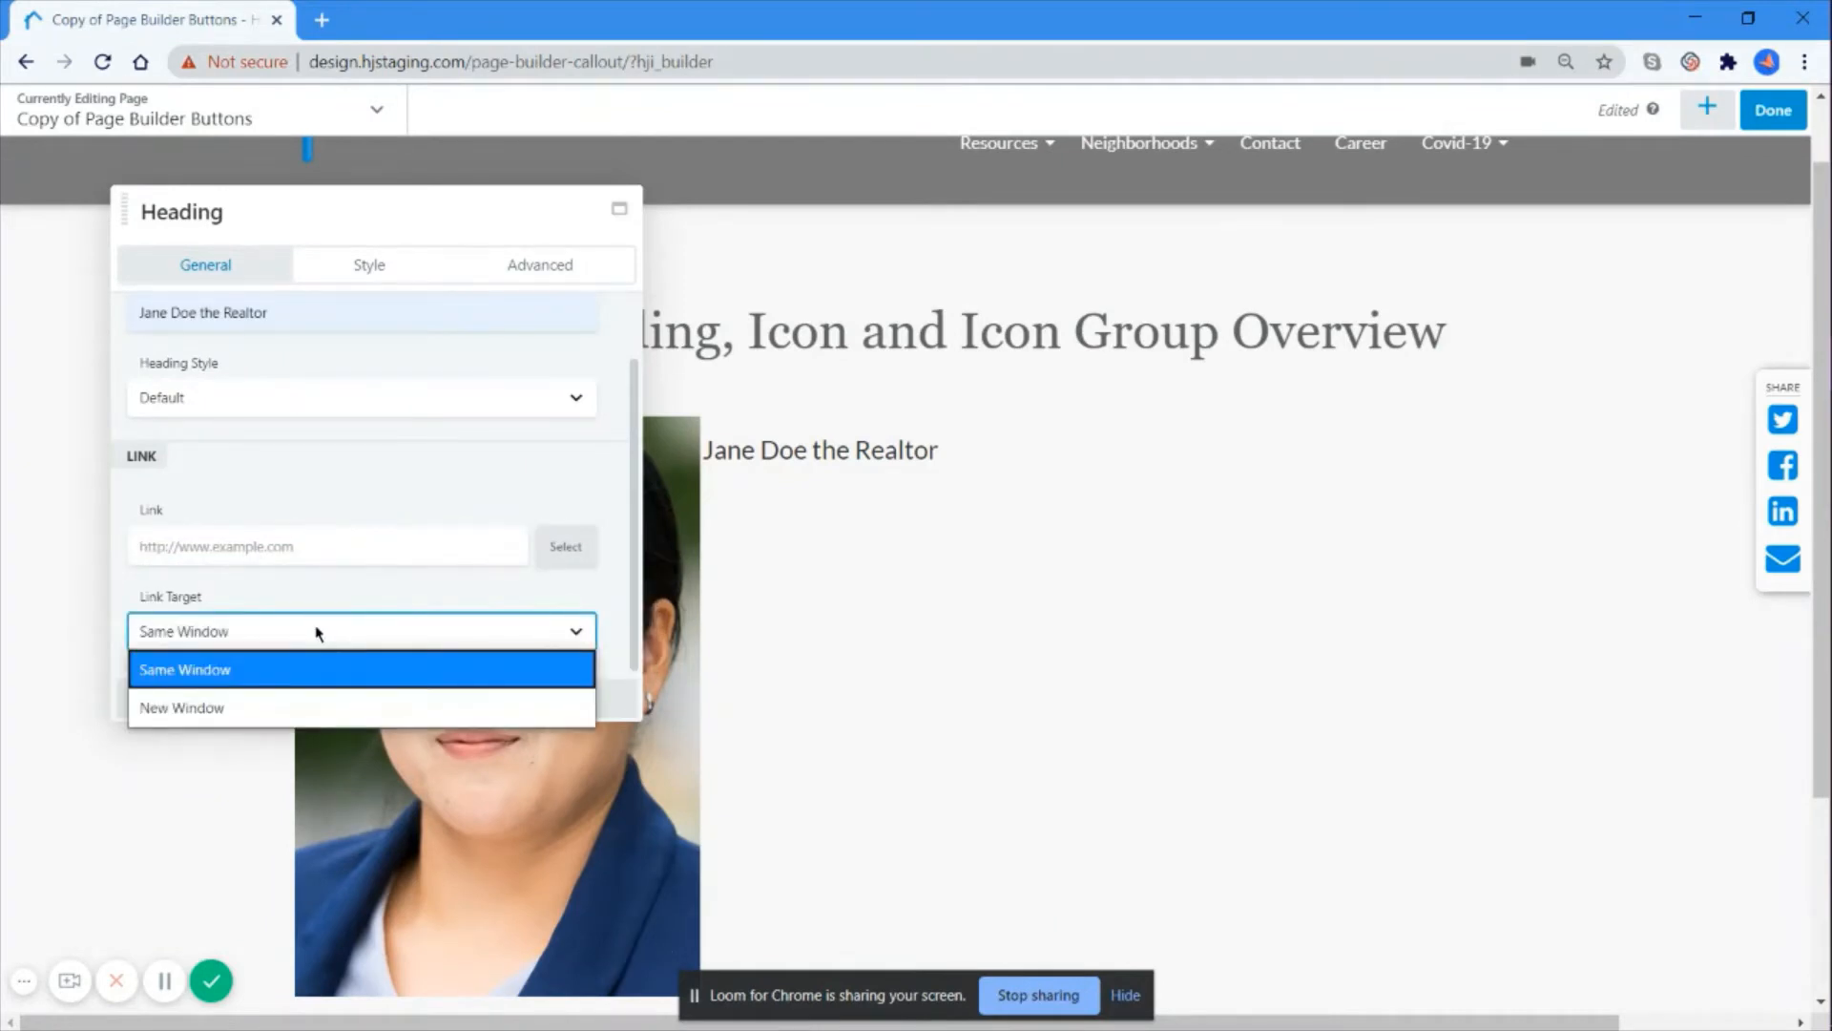
{"action": "left_click", "coordinate": [318, 632]}
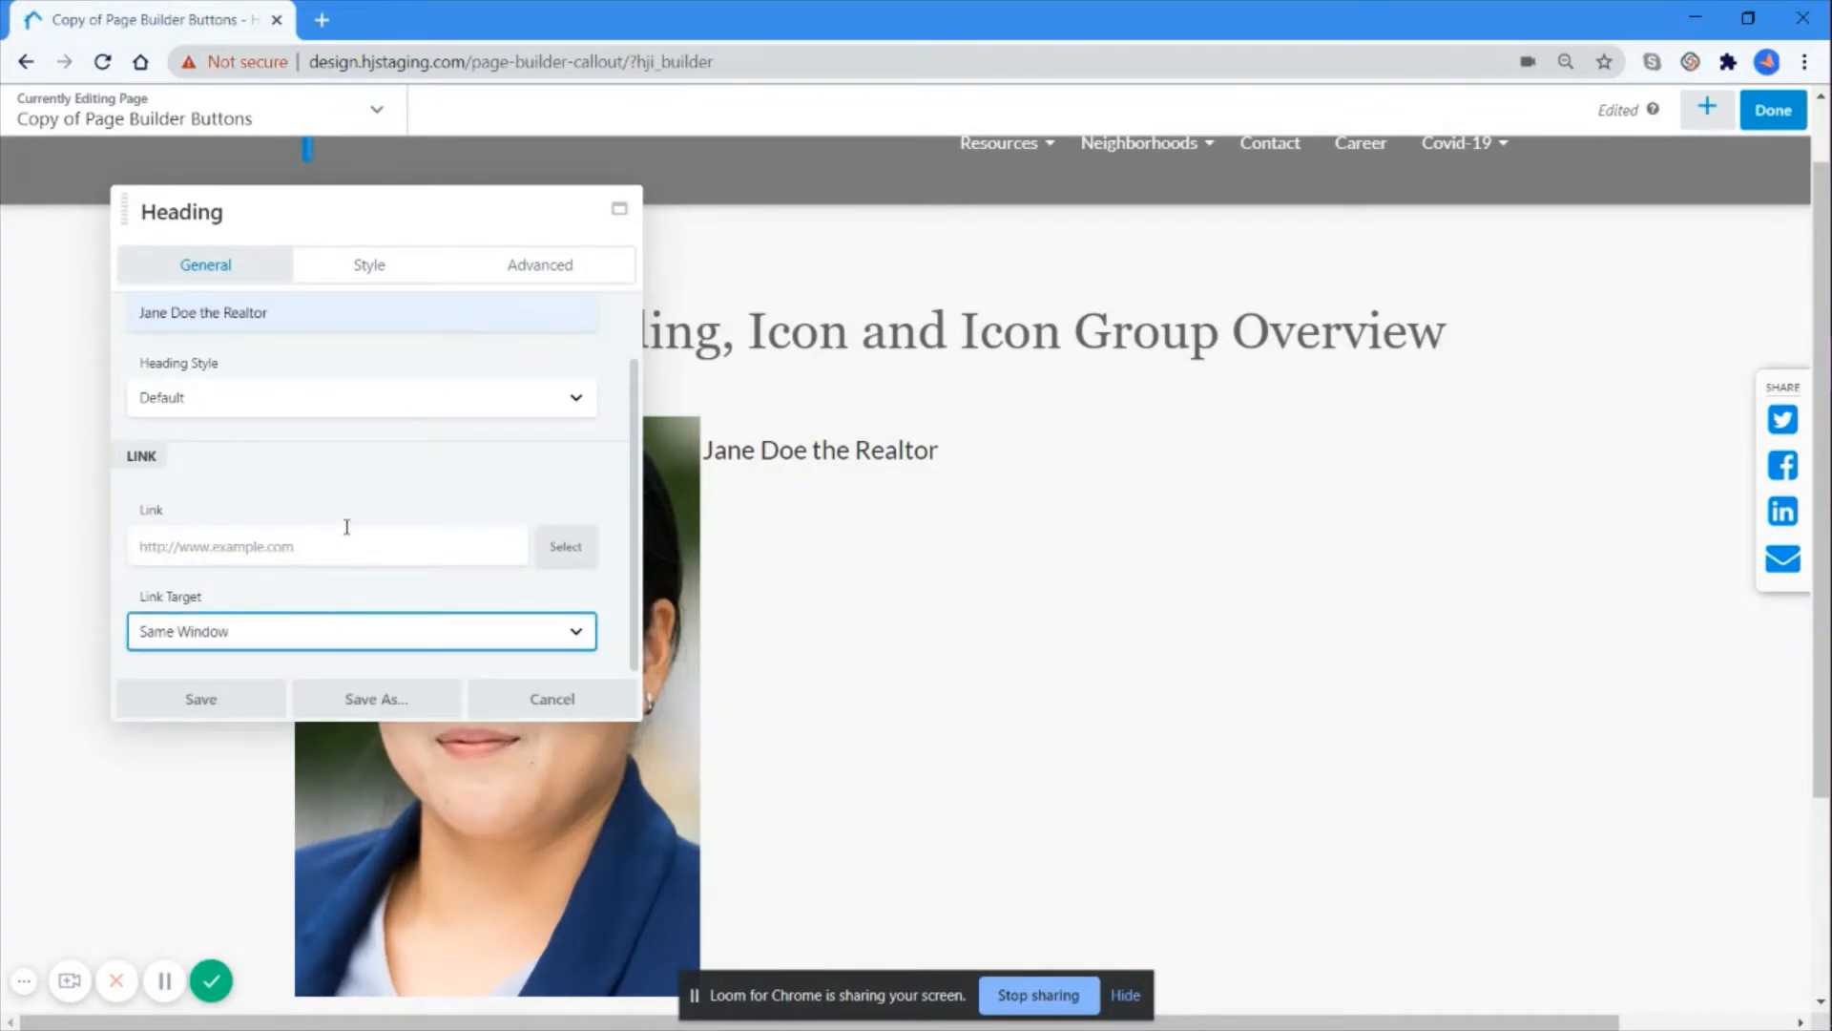
Step: Move the settings window off the heading and set the heading's text color to the blue preset #0097e3
{"action": "left_click_drag", "start_coordinate": [475, 225], "coordinate": [378, 216]}
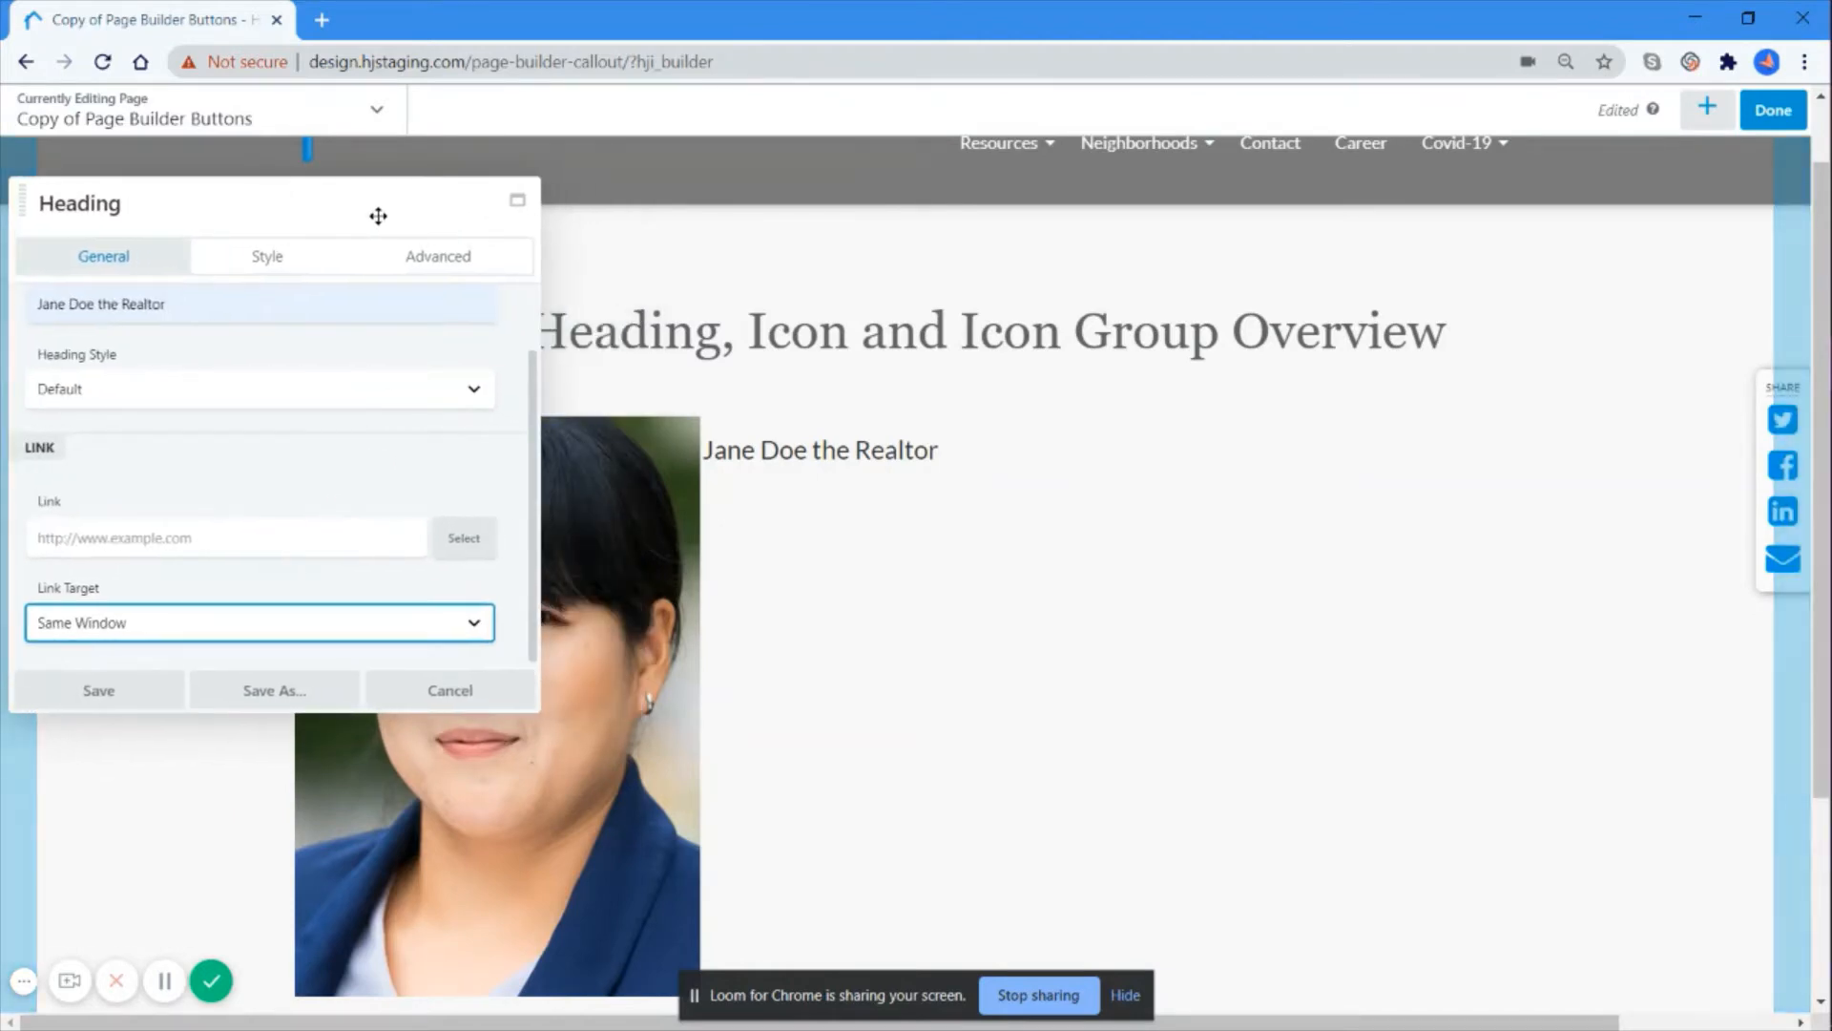
{"action": "left_click", "coordinate": [277, 264]}
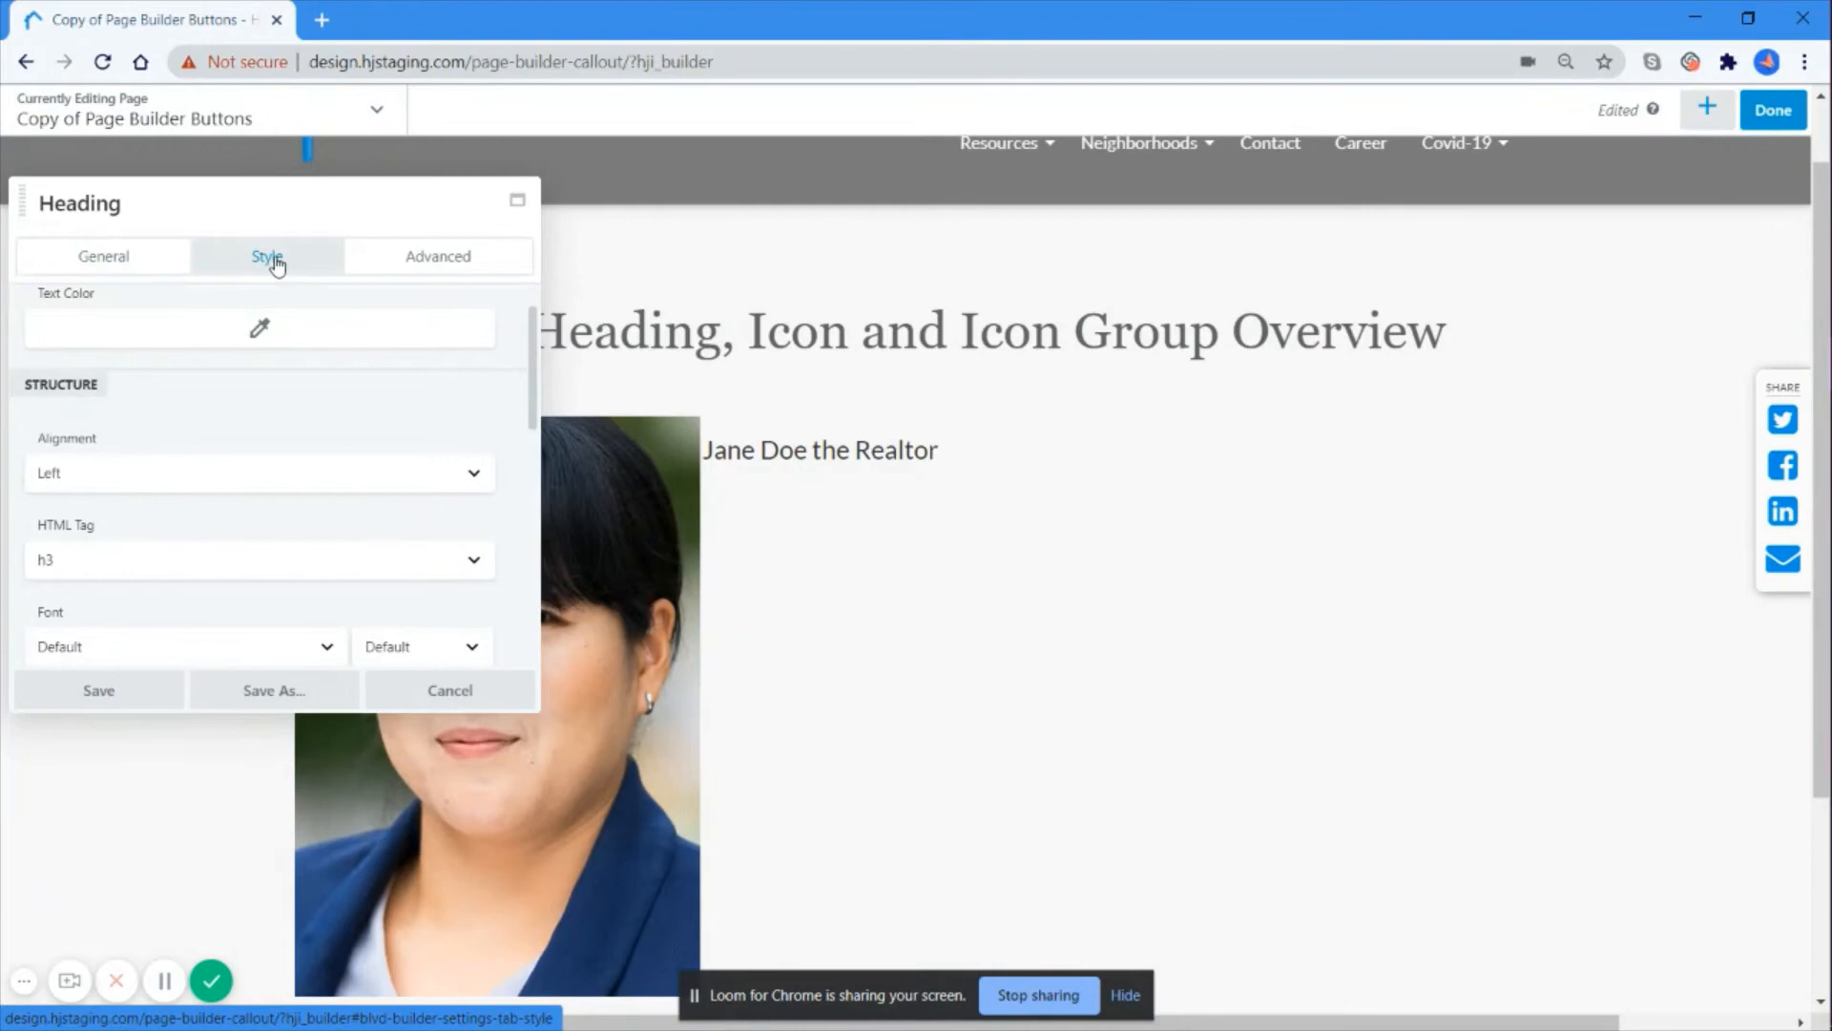
{"action": "scroll", "coordinate": [283, 404], "scroll_direction": "up", "scroll_amount": 1}
{"action": "left_click", "coordinate": [290, 399]}
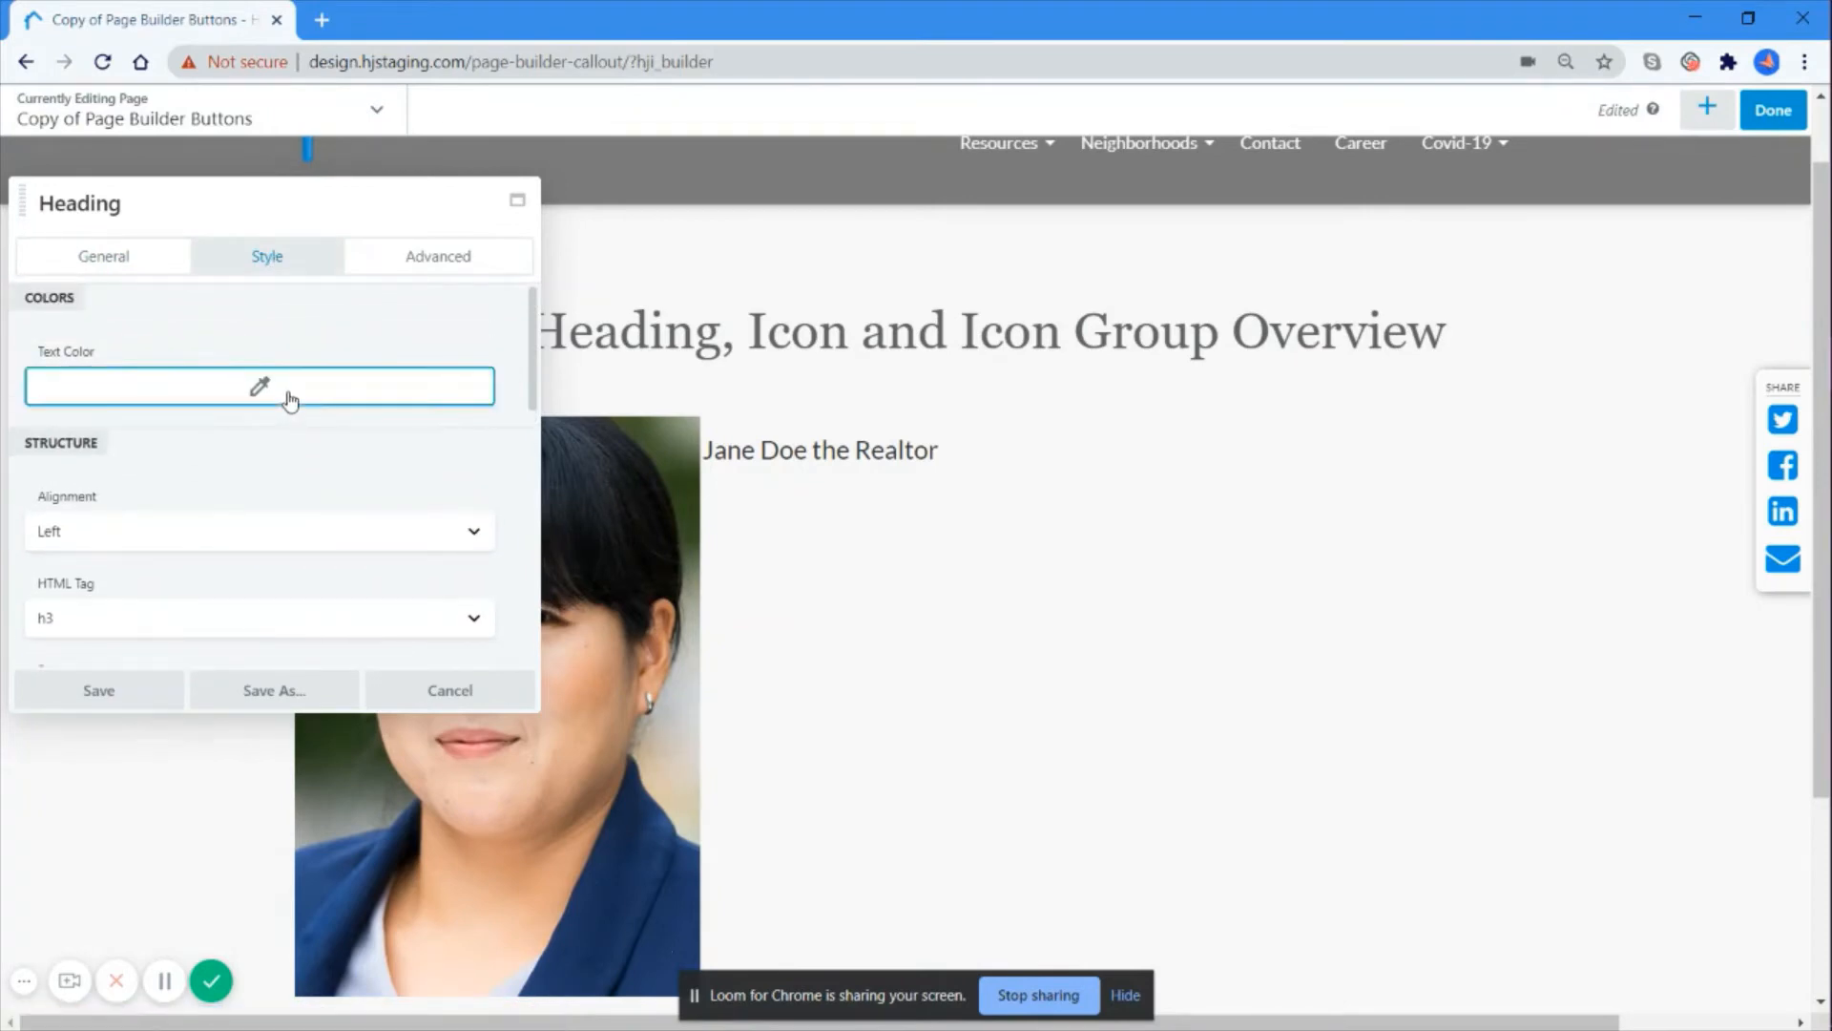
{"action": "left_click", "coordinate": [191, 708]}
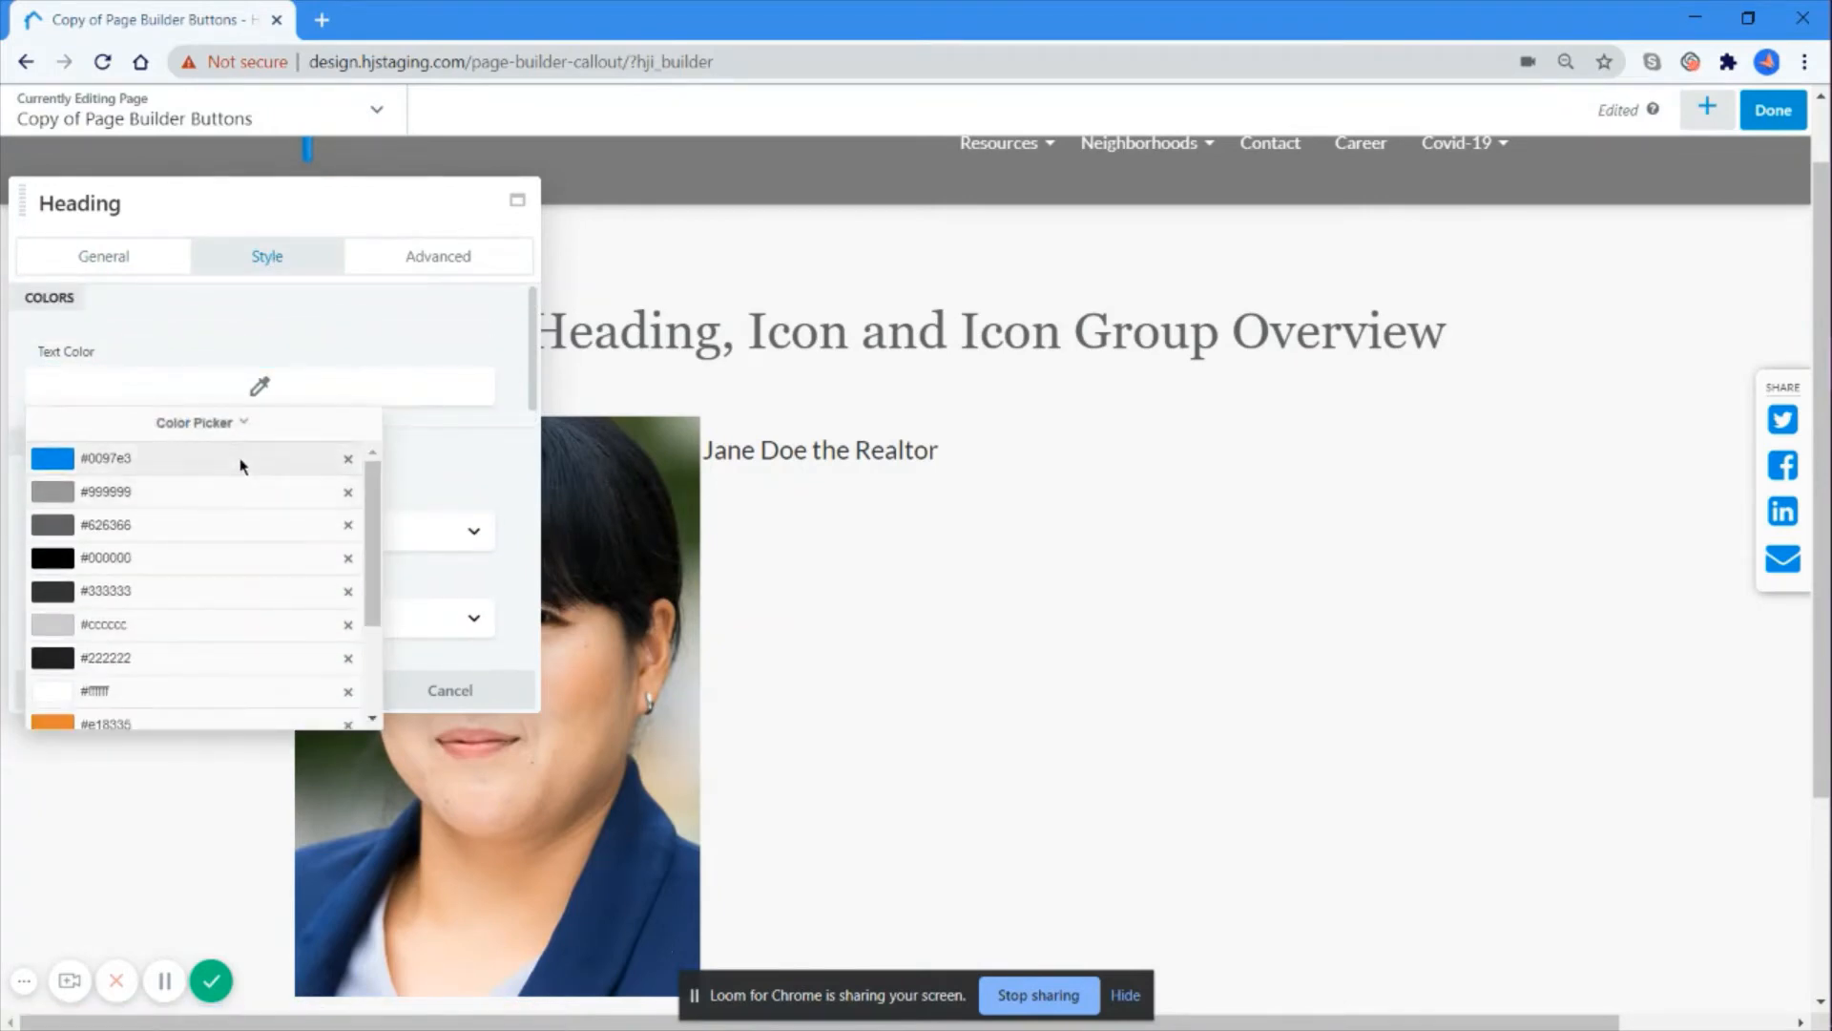
{"action": "left_click", "coordinate": [240, 466]}
{"action": "left_click", "coordinate": [471, 478]}
{"action": "scroll", "coordinate": [235, 480], "scroll_direction": "down", "scroll_amount": 1}
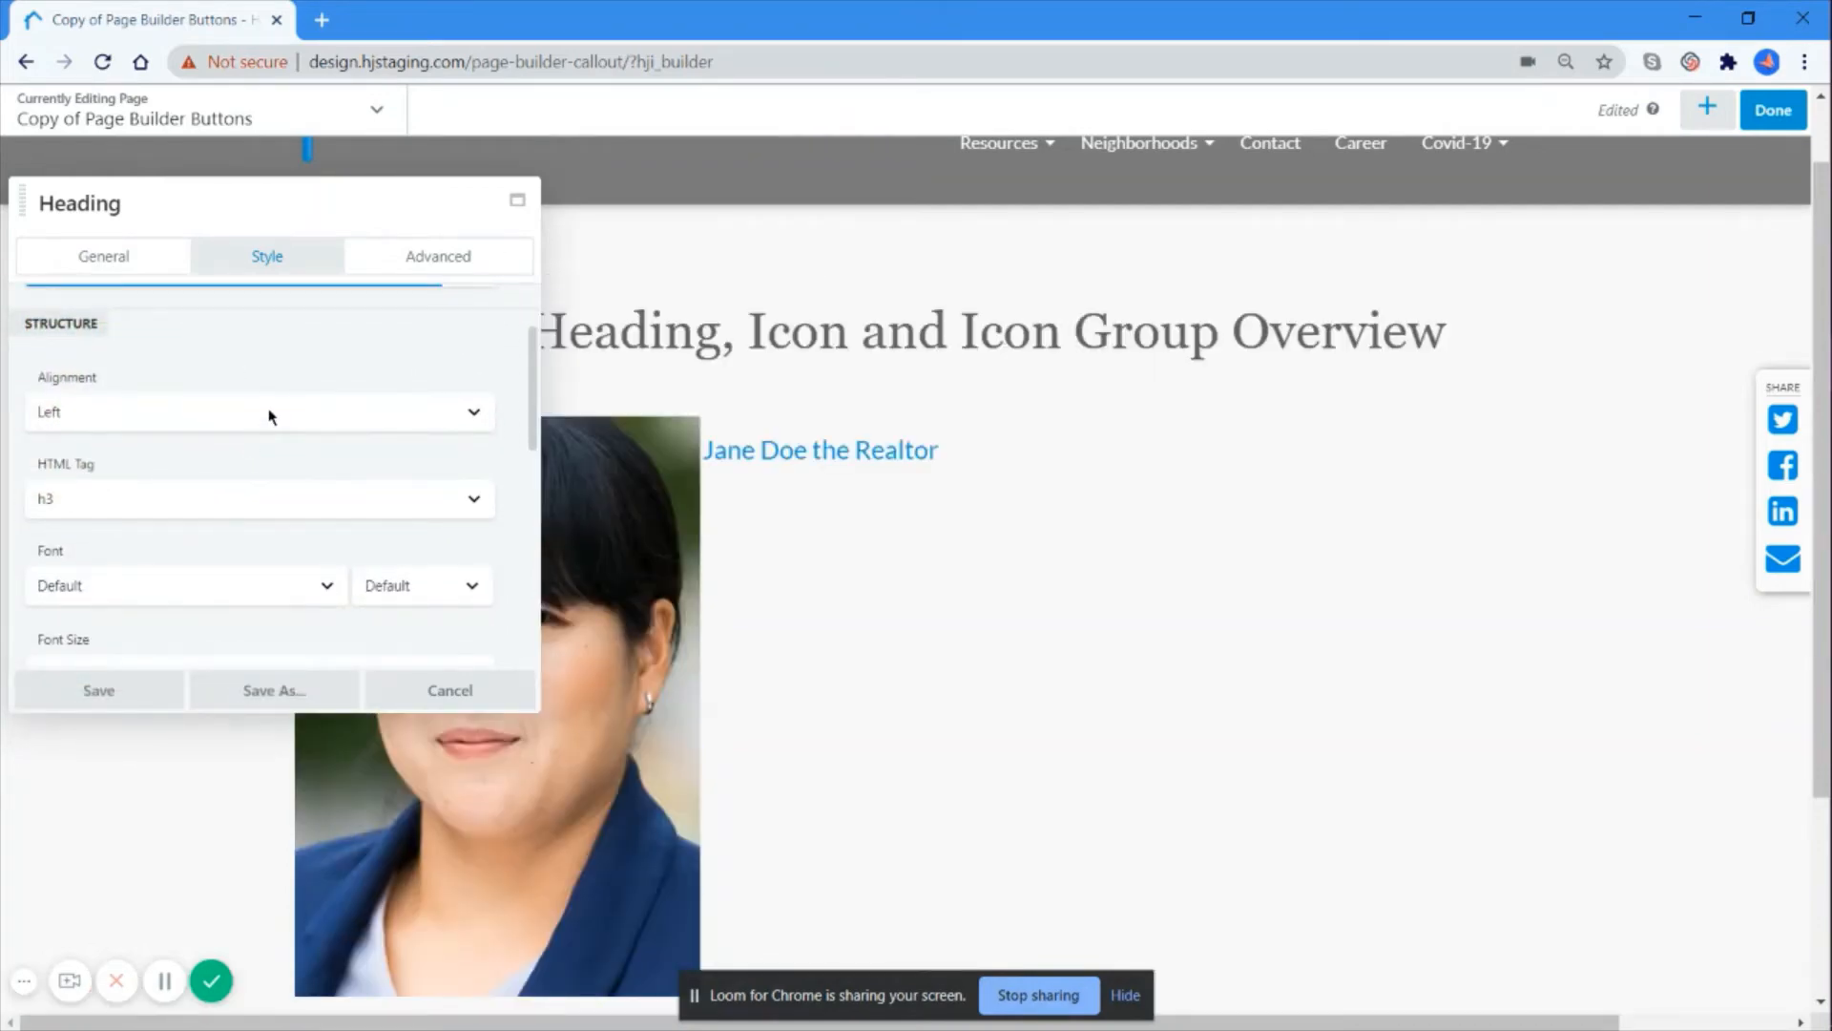
Step: Center the heading and set its HTML tag to h2
{"action": "left_click", "coordinate": [269, 416]}
{"action": "left_click", "coordinate": [239, 483]}
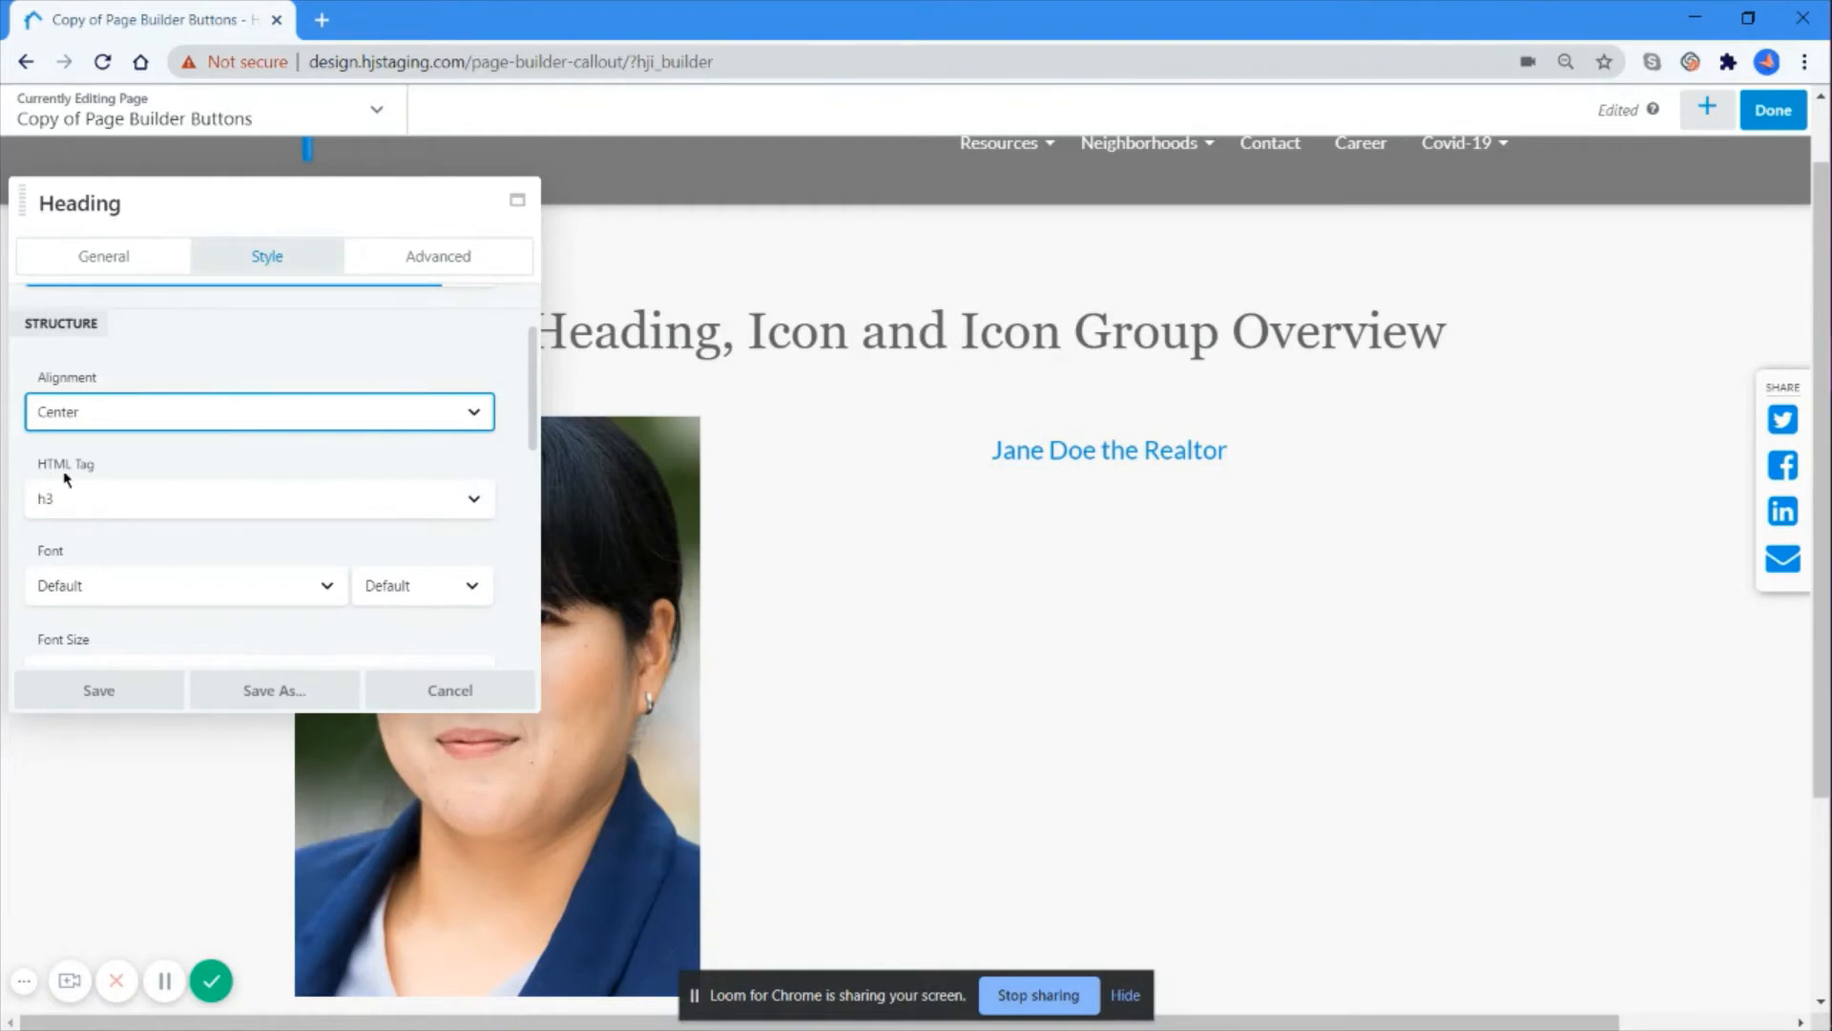
{"action": "left_click", "coordinate": [474, 500]}
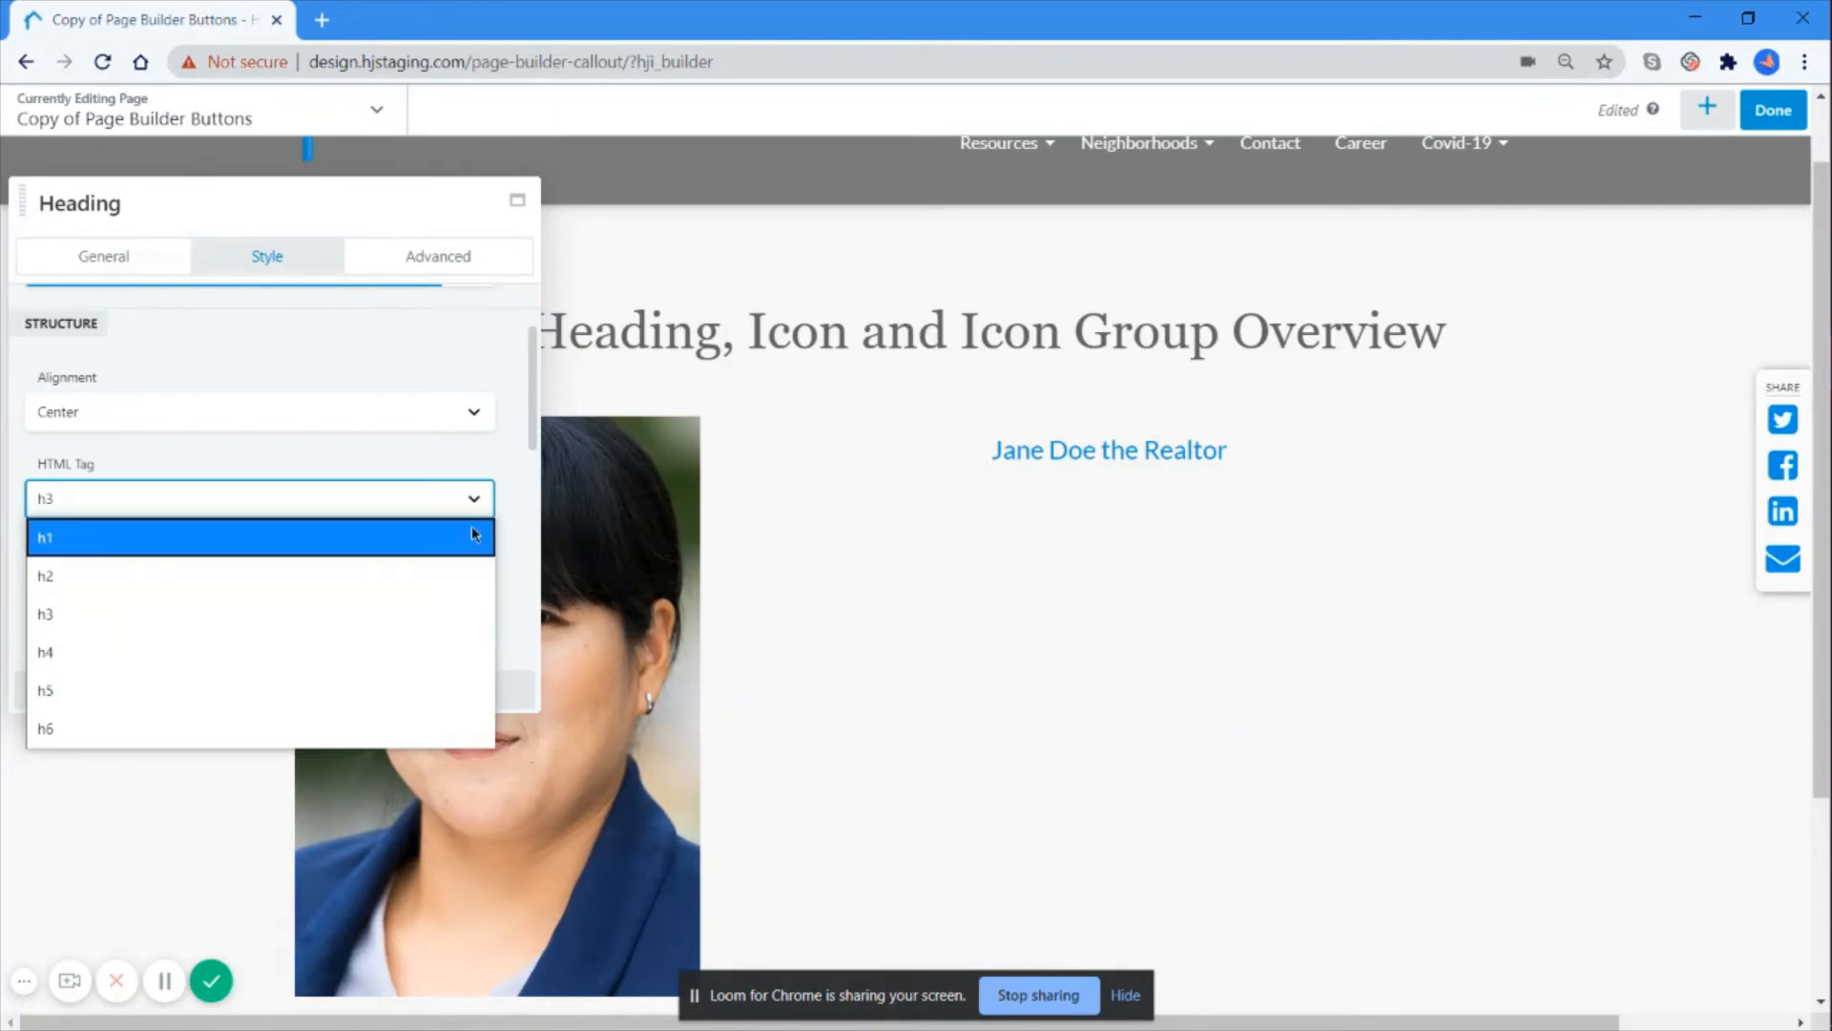
{"action": "left_click", "coordinate": [465, 576]}
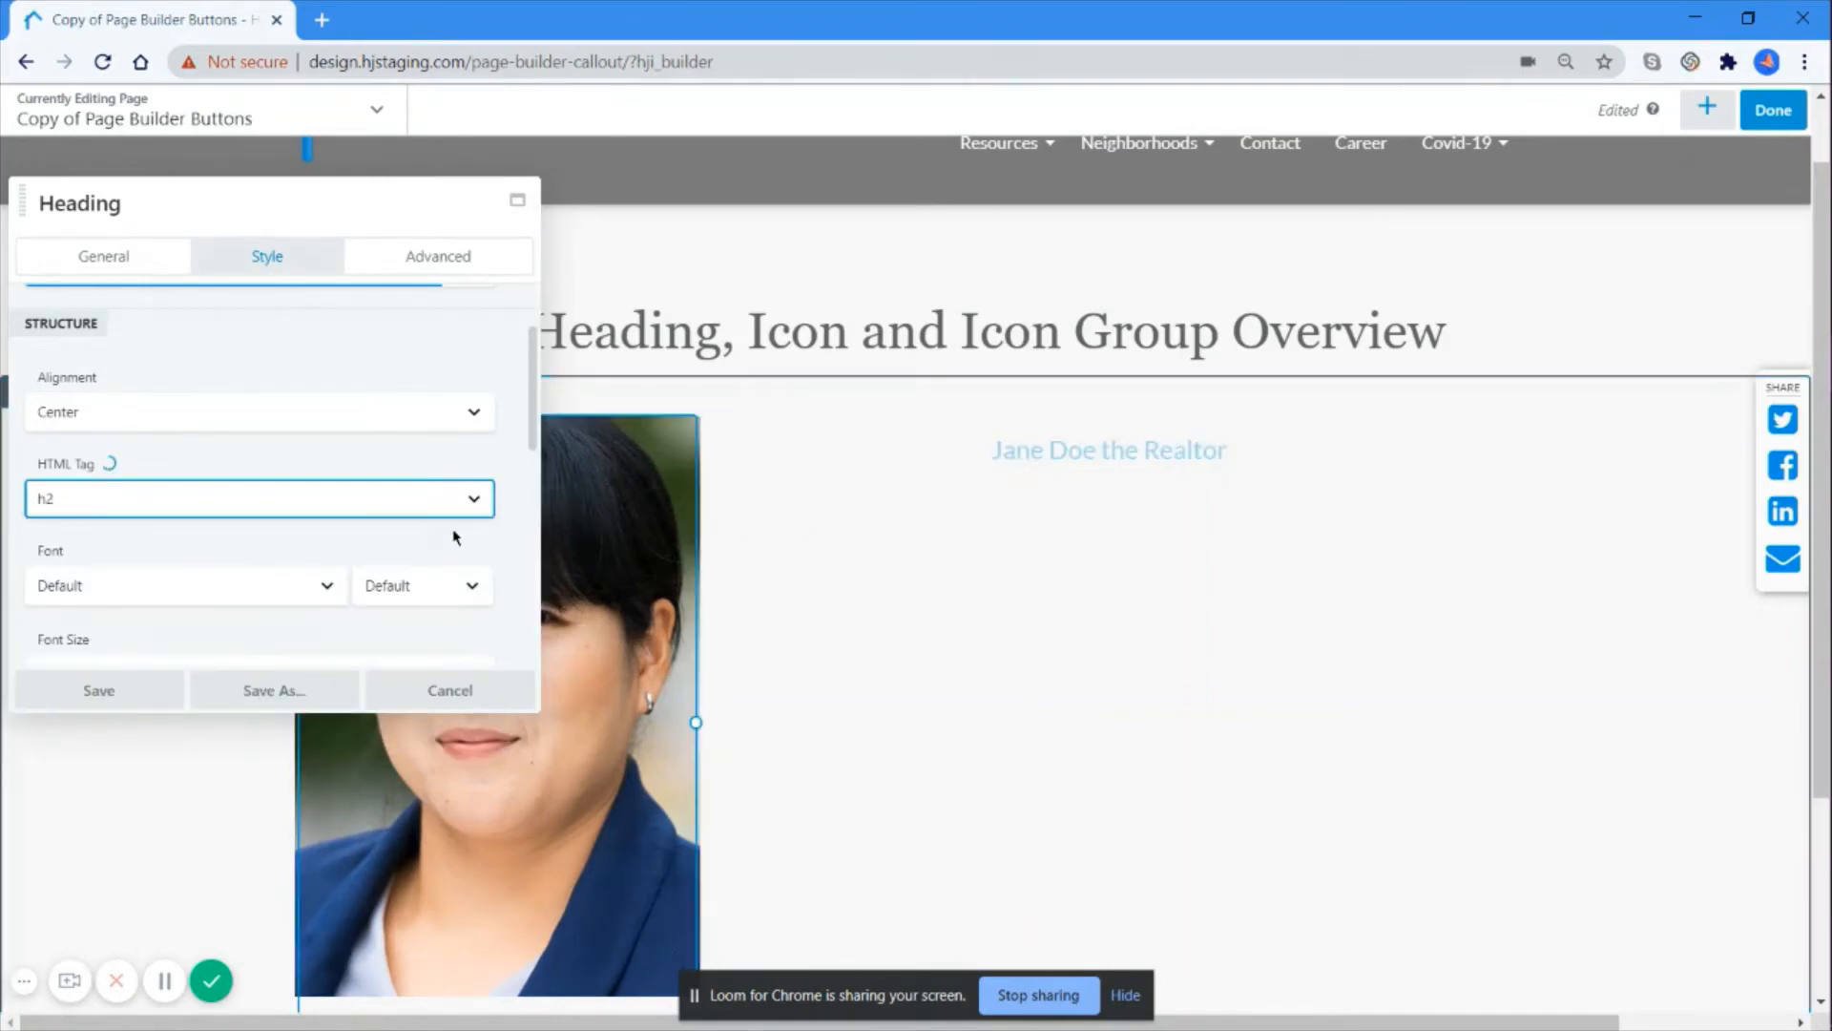
Step: Set the heading's font to Georgia with the Normal 400 weight
{"action": "scroll", "coordinate": [409, 515], "scroll_direction": "down", "scroll_amount": 2}
{"action": "left_click", "coordinate": [303, 470]}
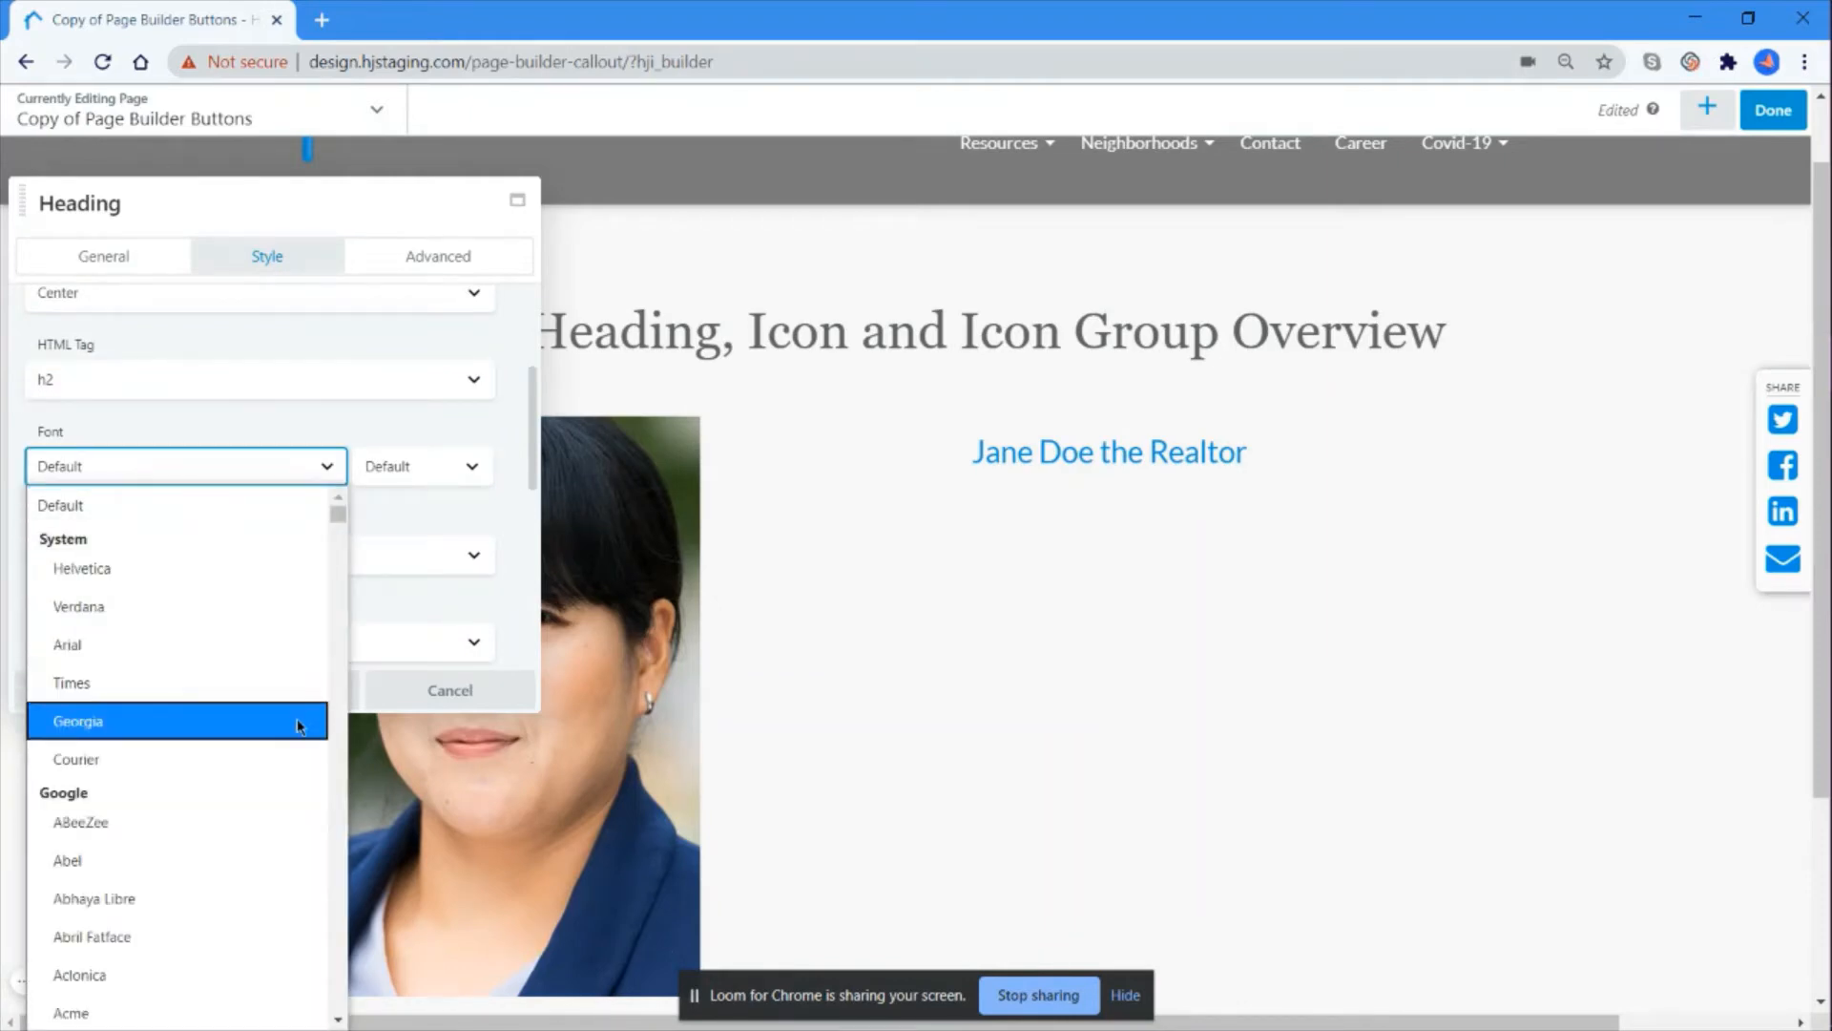
{"action": "left_click", "coordinate": [296, 718]}
{"action": "left_click", "coordinate": [452, 469]}
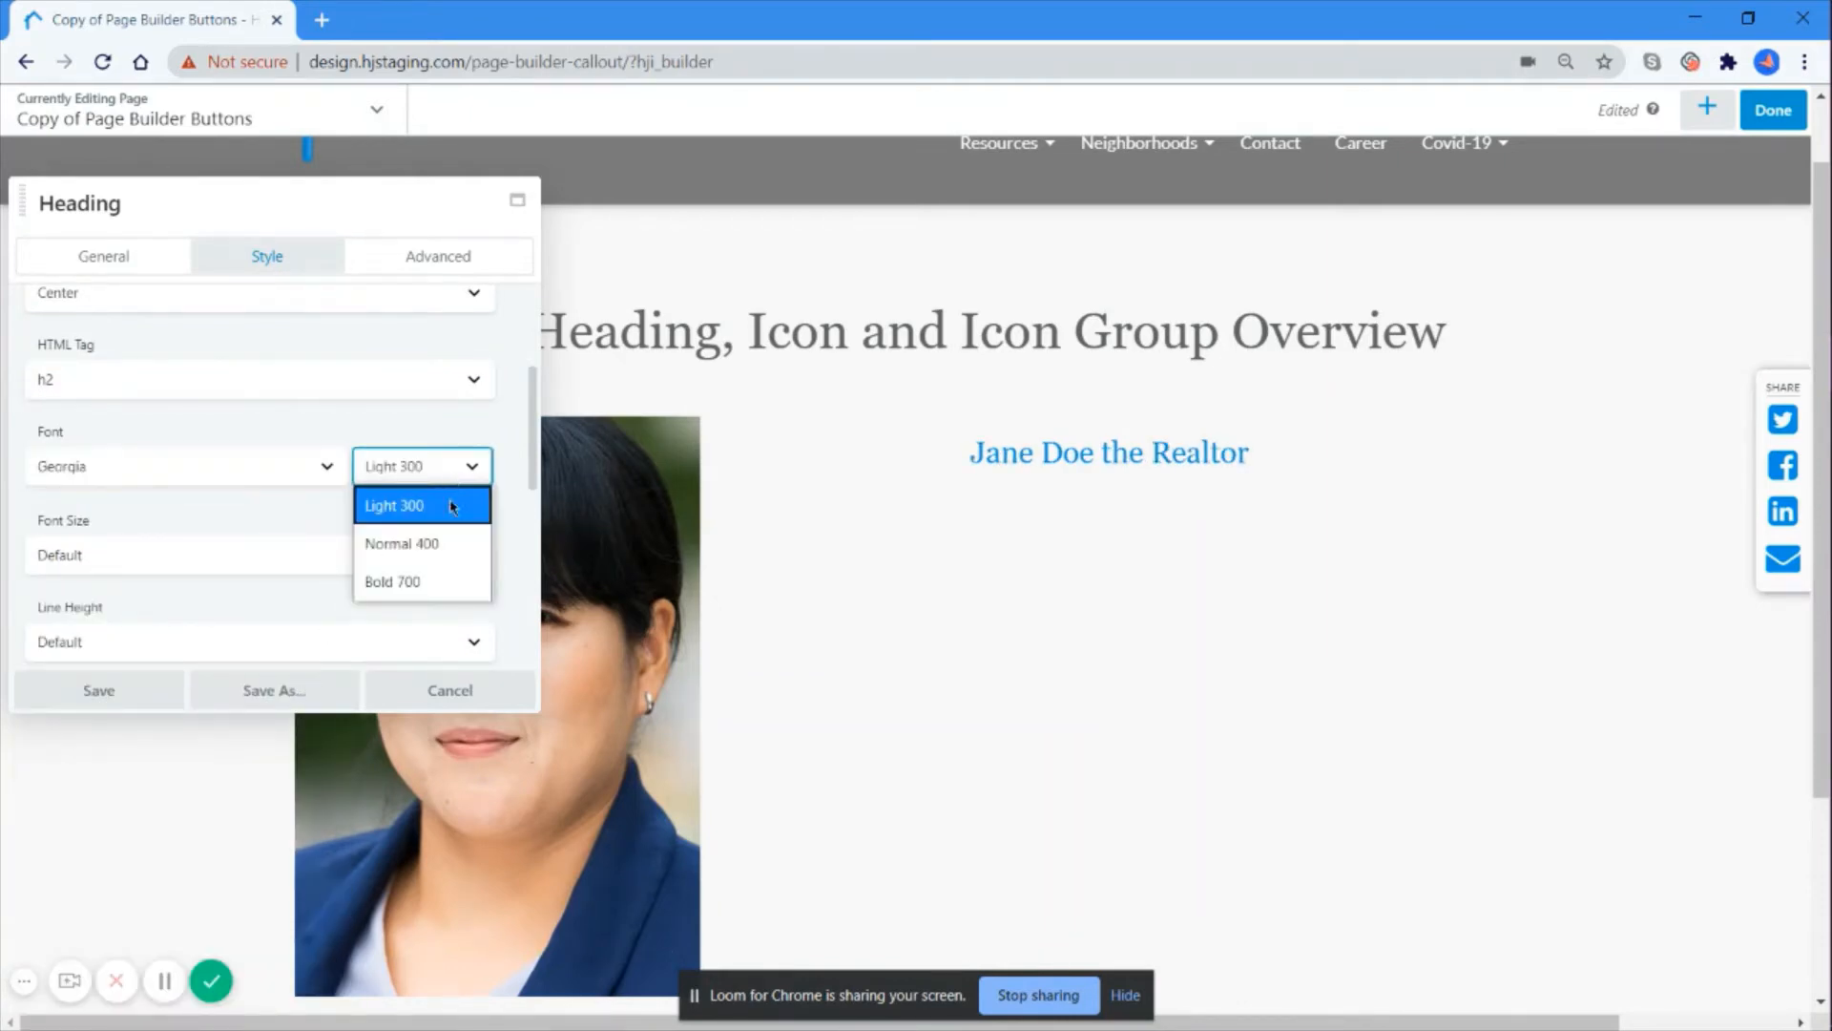
{"action": "left_click", "coordinate": [455, 545]}
Step: Switch the heading's font size to Custom and set it to 2 em
{"action": "scroll", "coordinate": [458, 534], "scroll_direction": "down", "scroll_amount": 1}
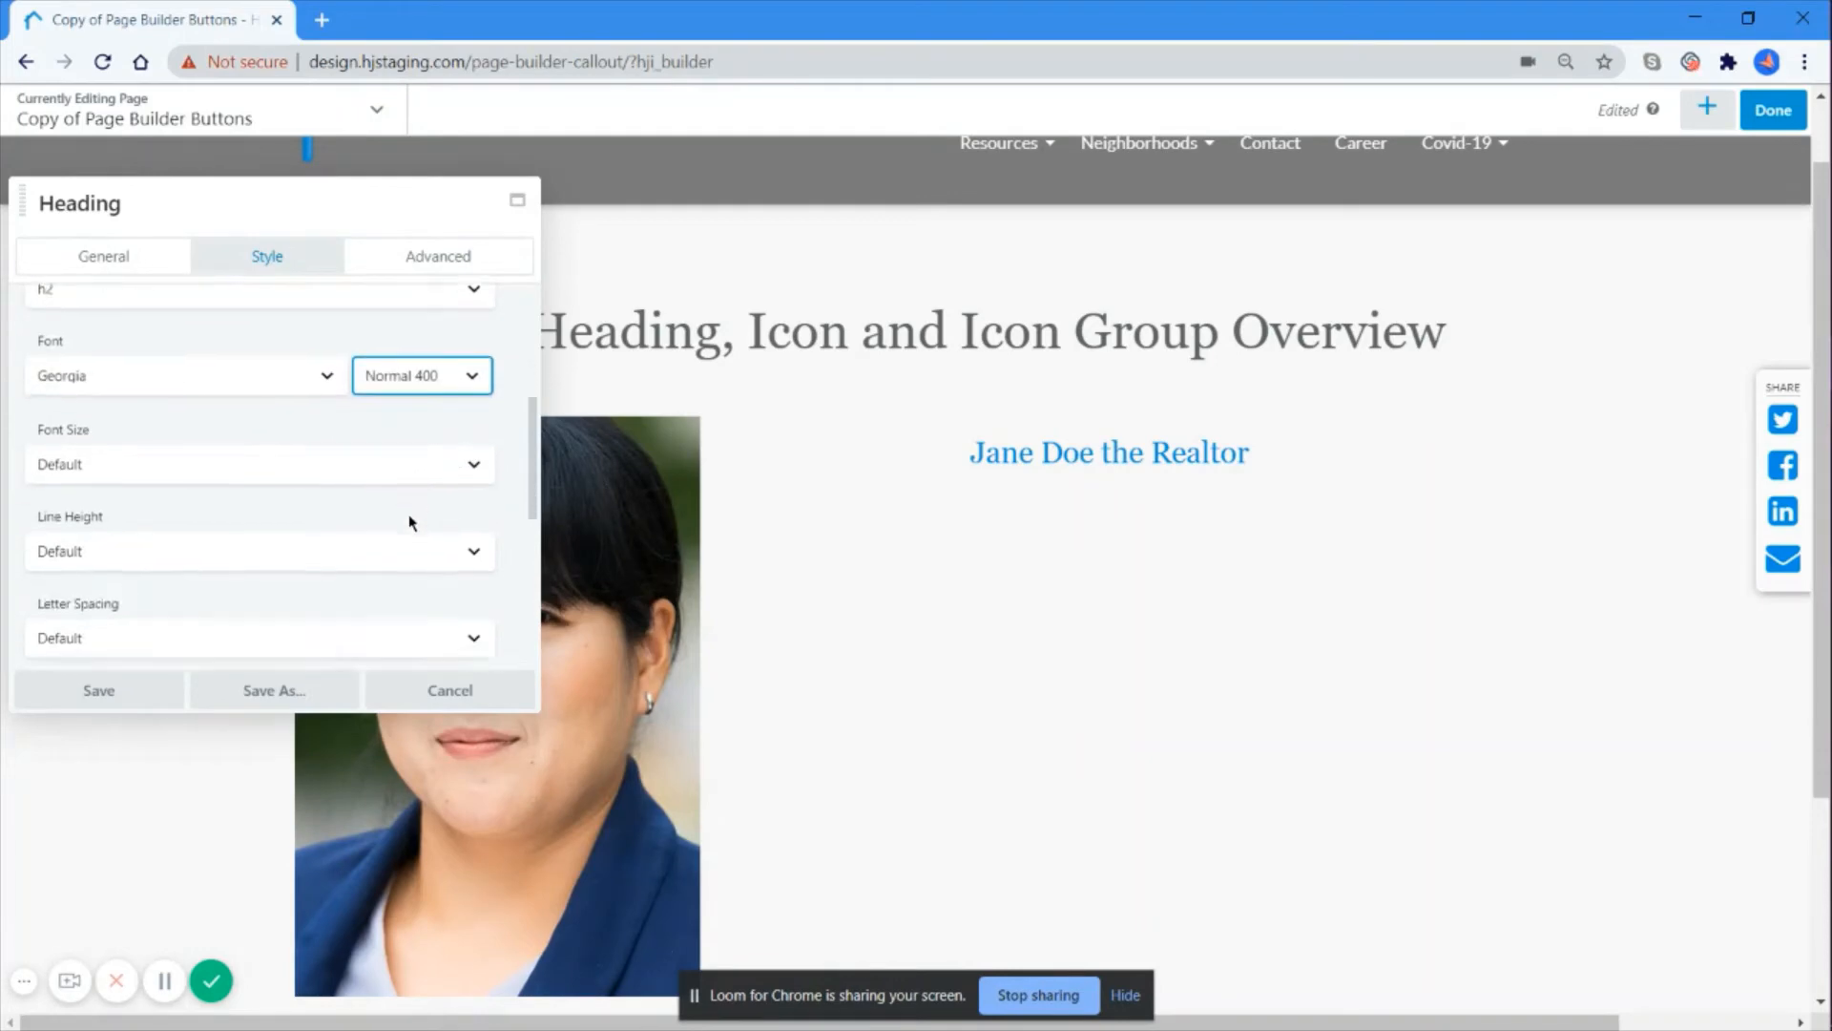
{"action": "left_click", "coordinate": [411, 438]}
{"action": "left_click", "coordinate": [342, 511]}
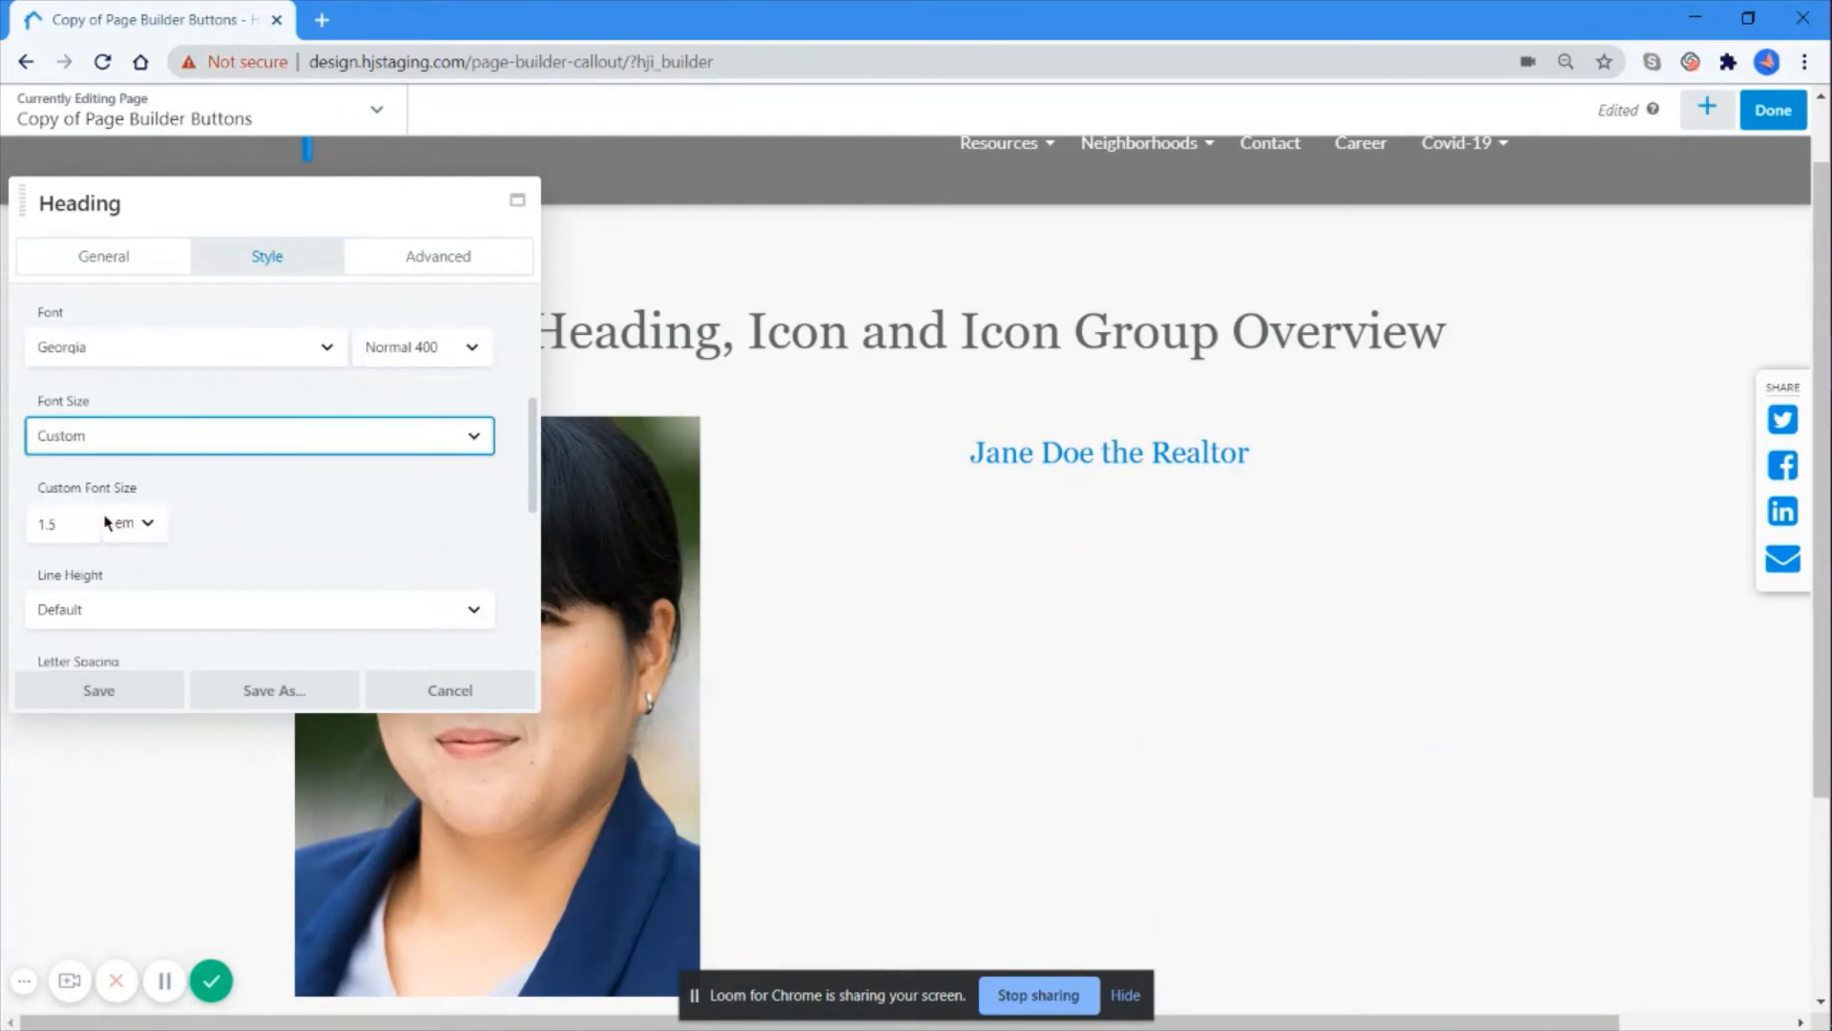
{"action": "left_click", "coordinate": [70, 521]}
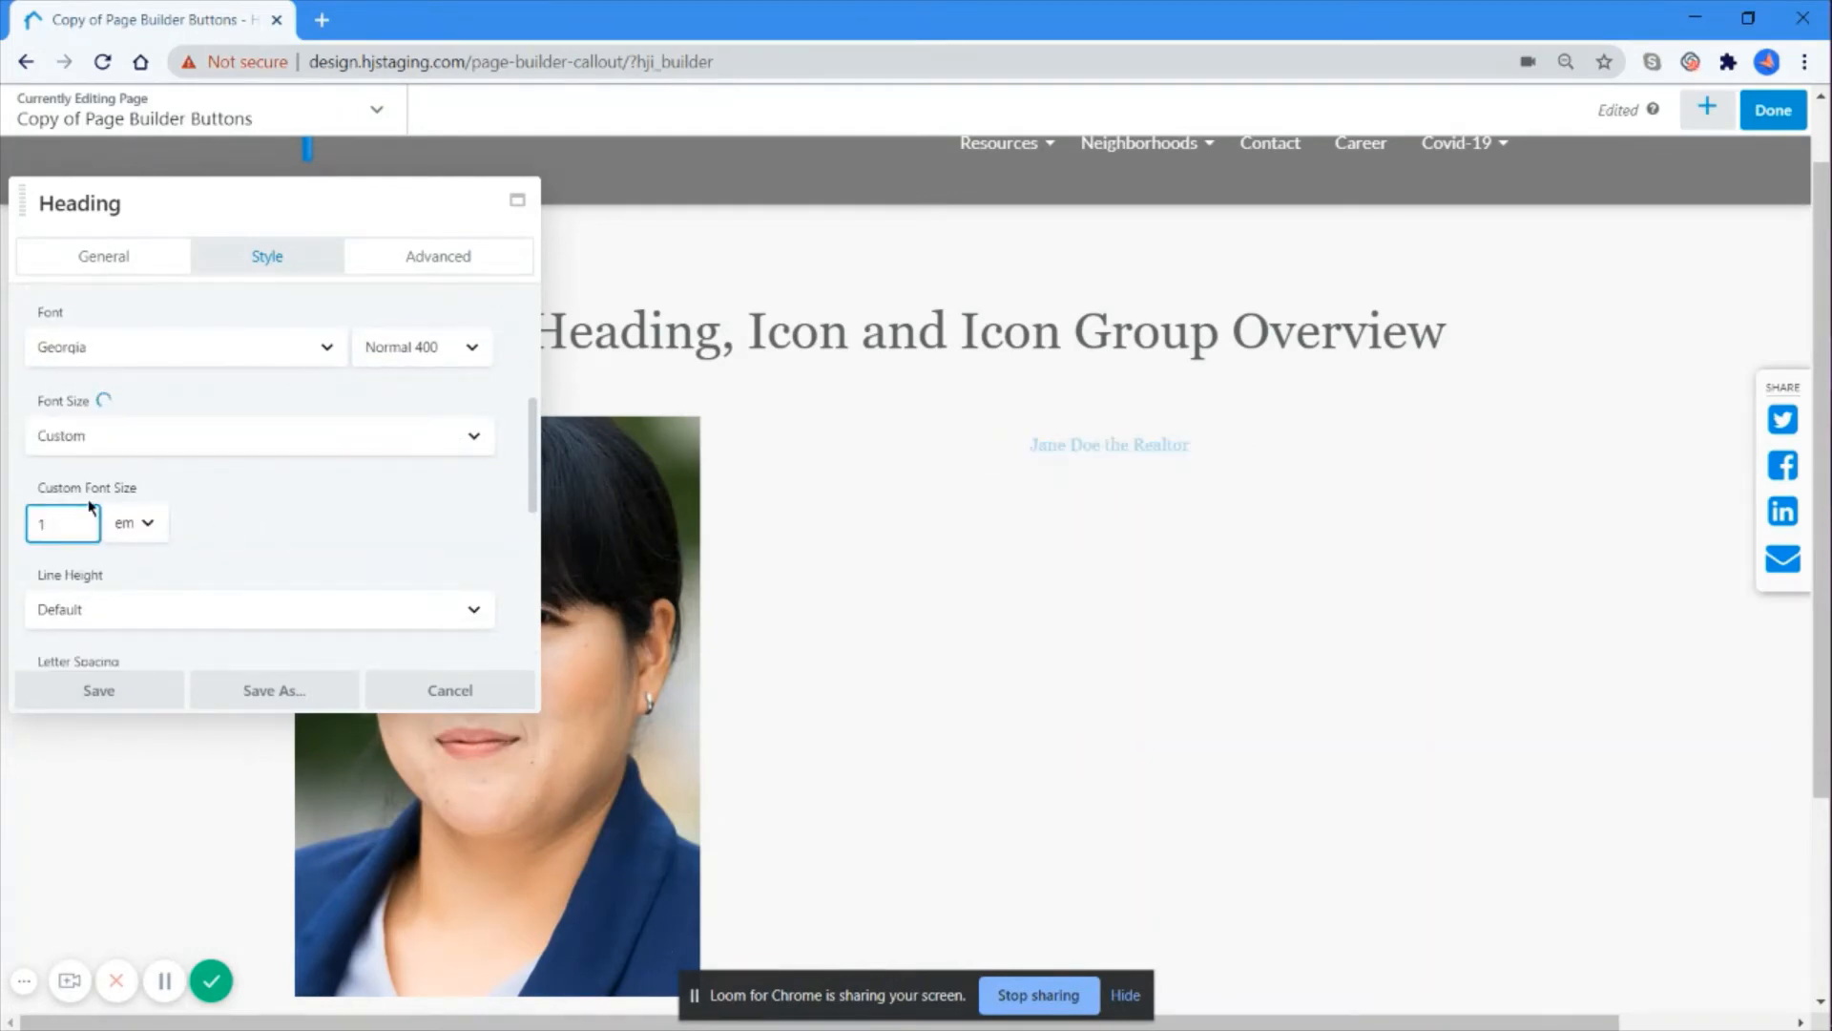
{"action": "key", "text": "BackSpace"}
{"action": "key", "text": "BackSpace"}
{"action": "key", "text": "BackSpace"}
{"action": "type", "text": "2"}
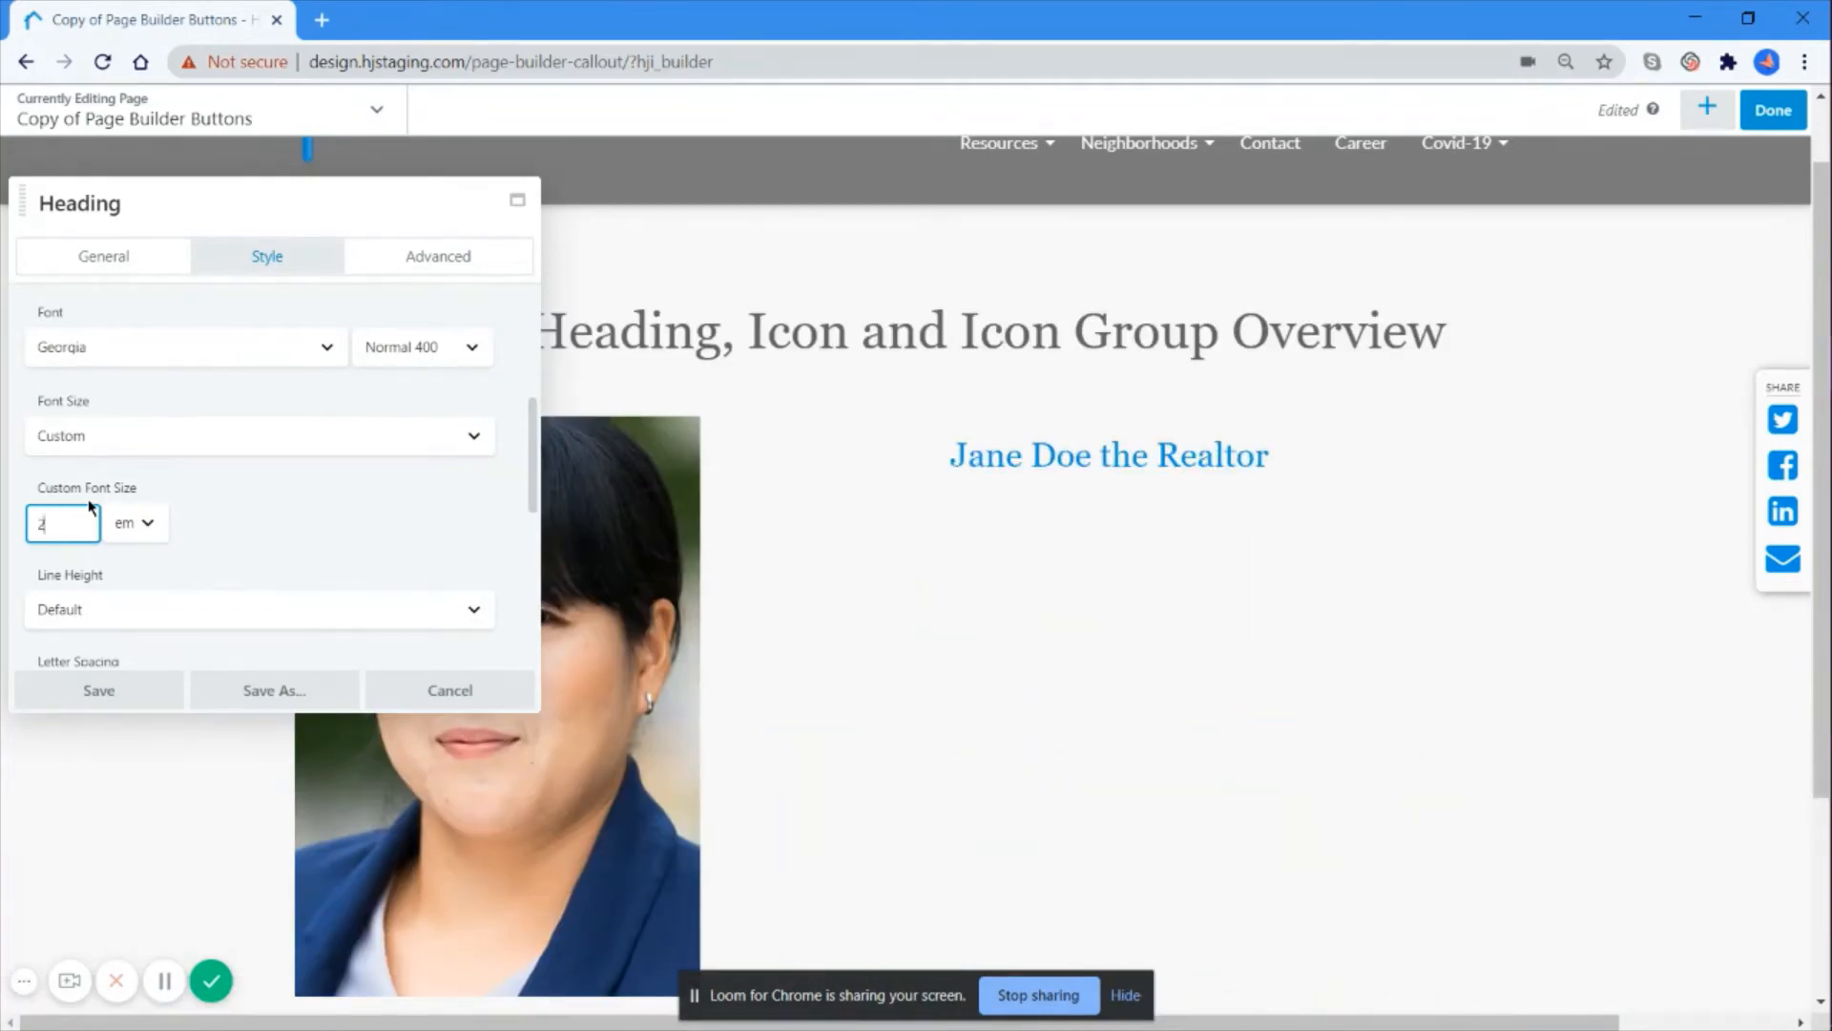
{"action": "left_click", "coordinate": [334, 525]}
Step: Examine the heading's line height, letter spacing and mobile structure options, keeping them all at Default
{"action": "scroll", "coordinate": [336, 521], "scroll_direction": "down", "scroll_amount": 5}
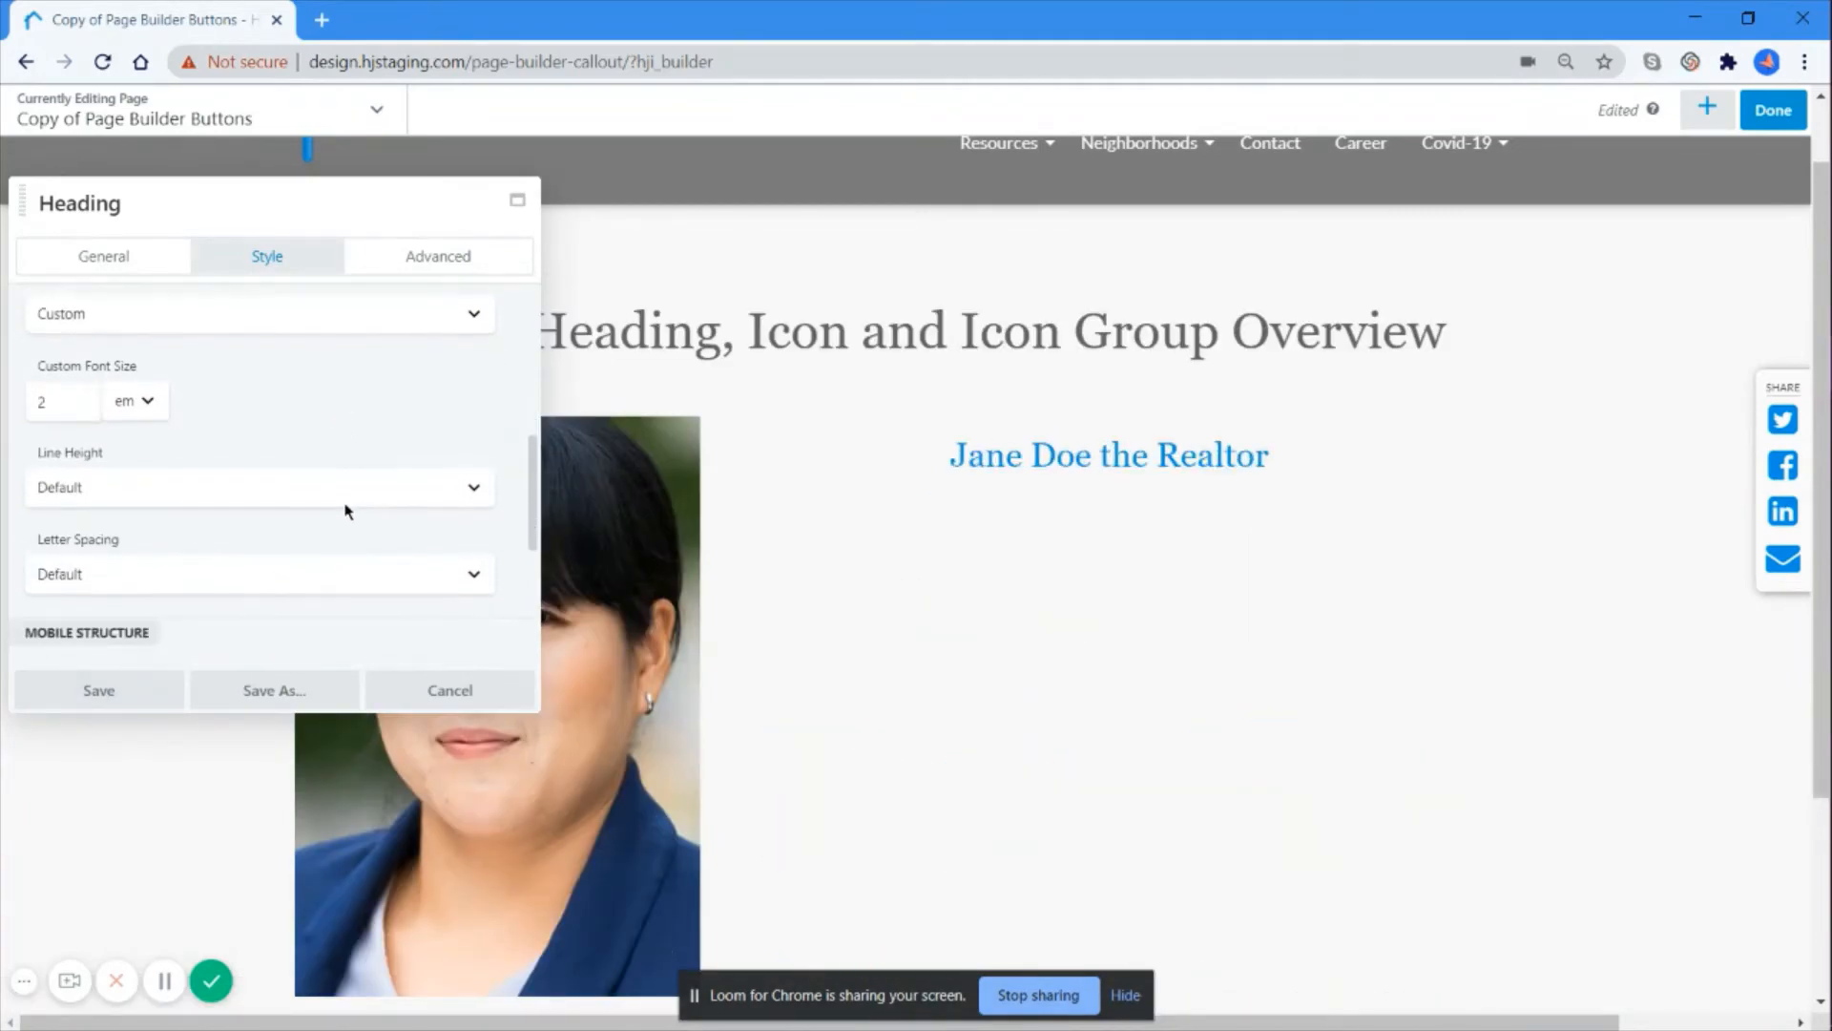
{"action": "left_click", "coordinate": [369, 460]}
{"action": "left_click", "coordinate": [370, 460]}
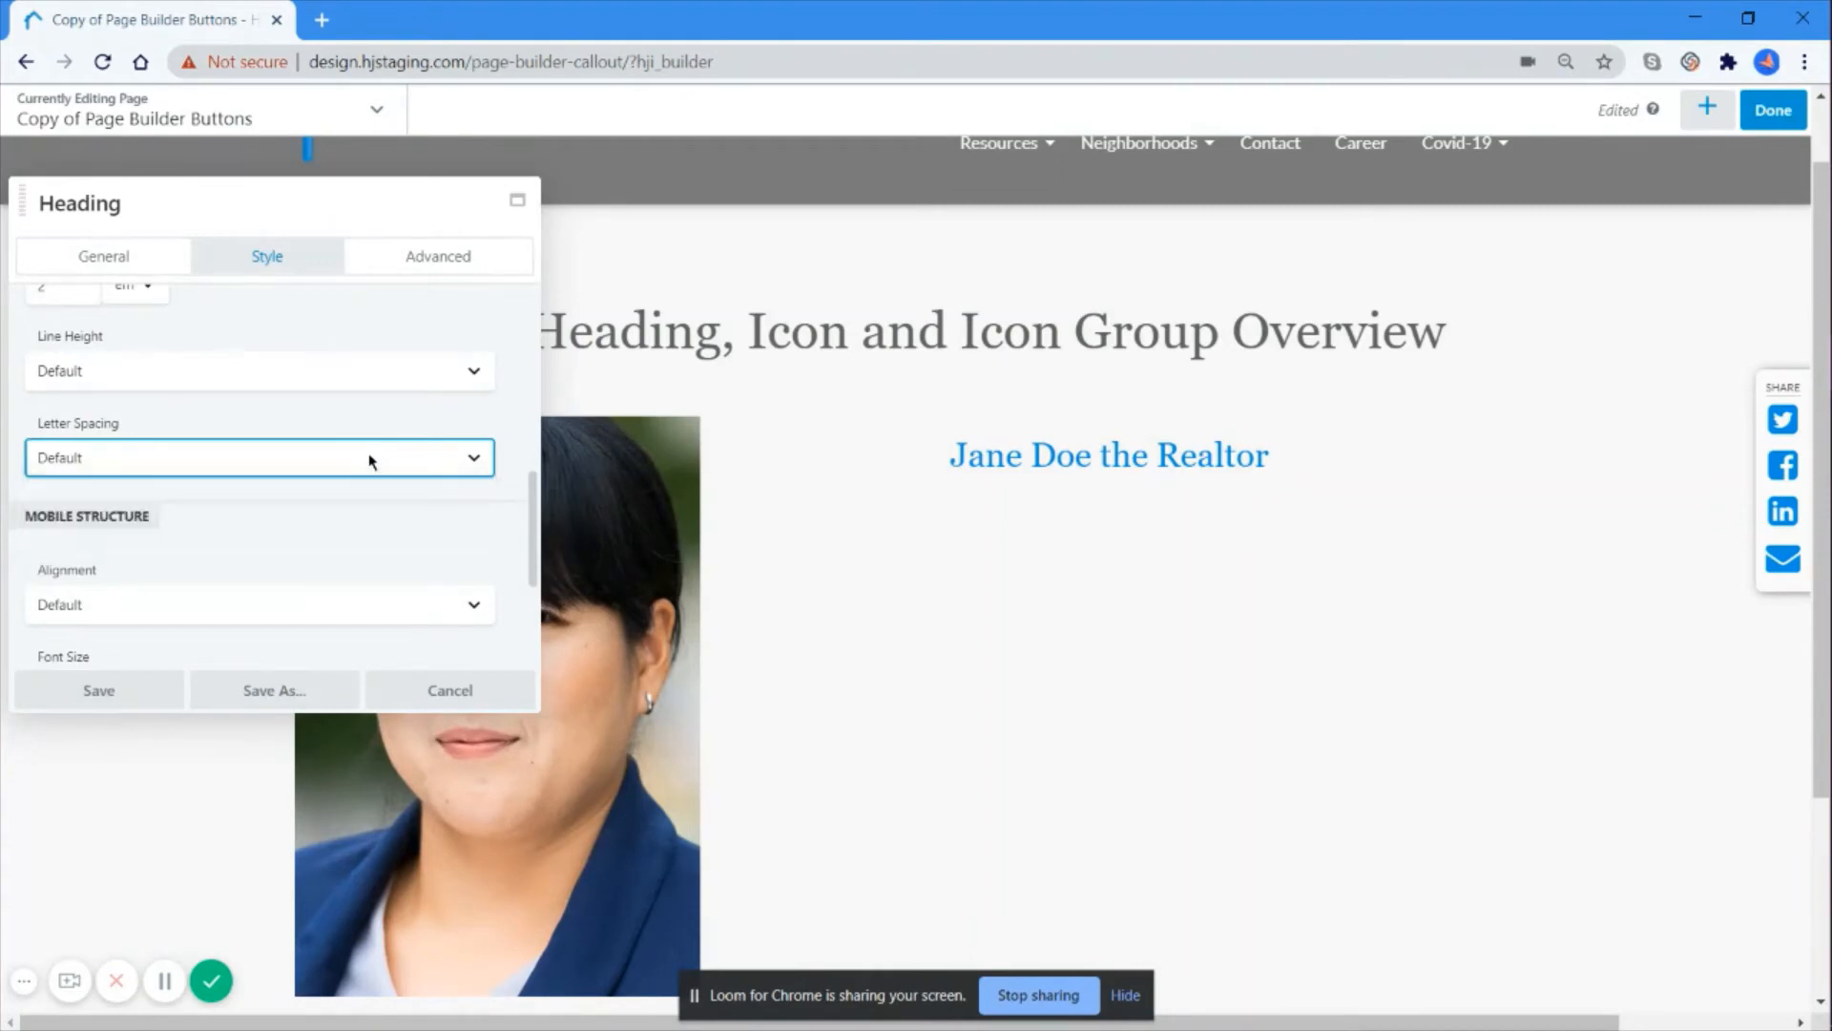
{"action": "scroll", "coordinate": [365, 468], "scroll_direction": "down", "scroll_amount": 5}
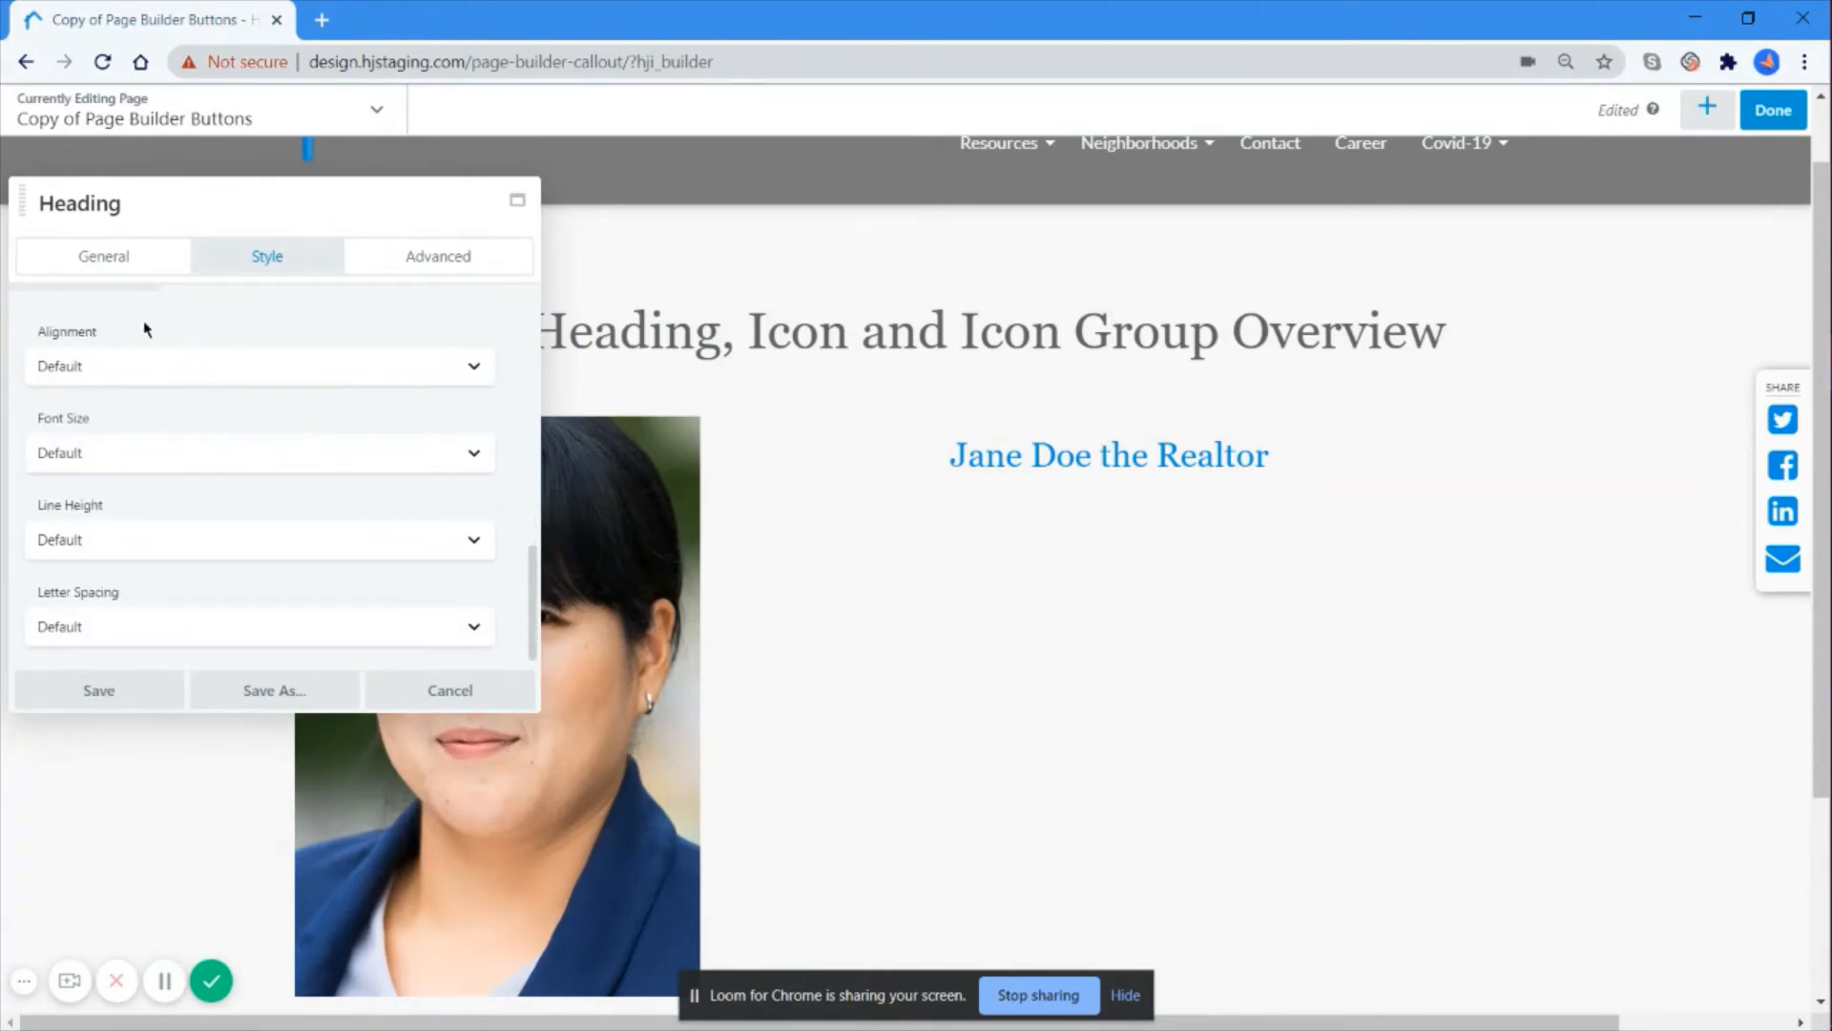
{"action": "scroll", "coordinate": [143, 330], "scroll_direction": "up", "scroll_amount": 2}
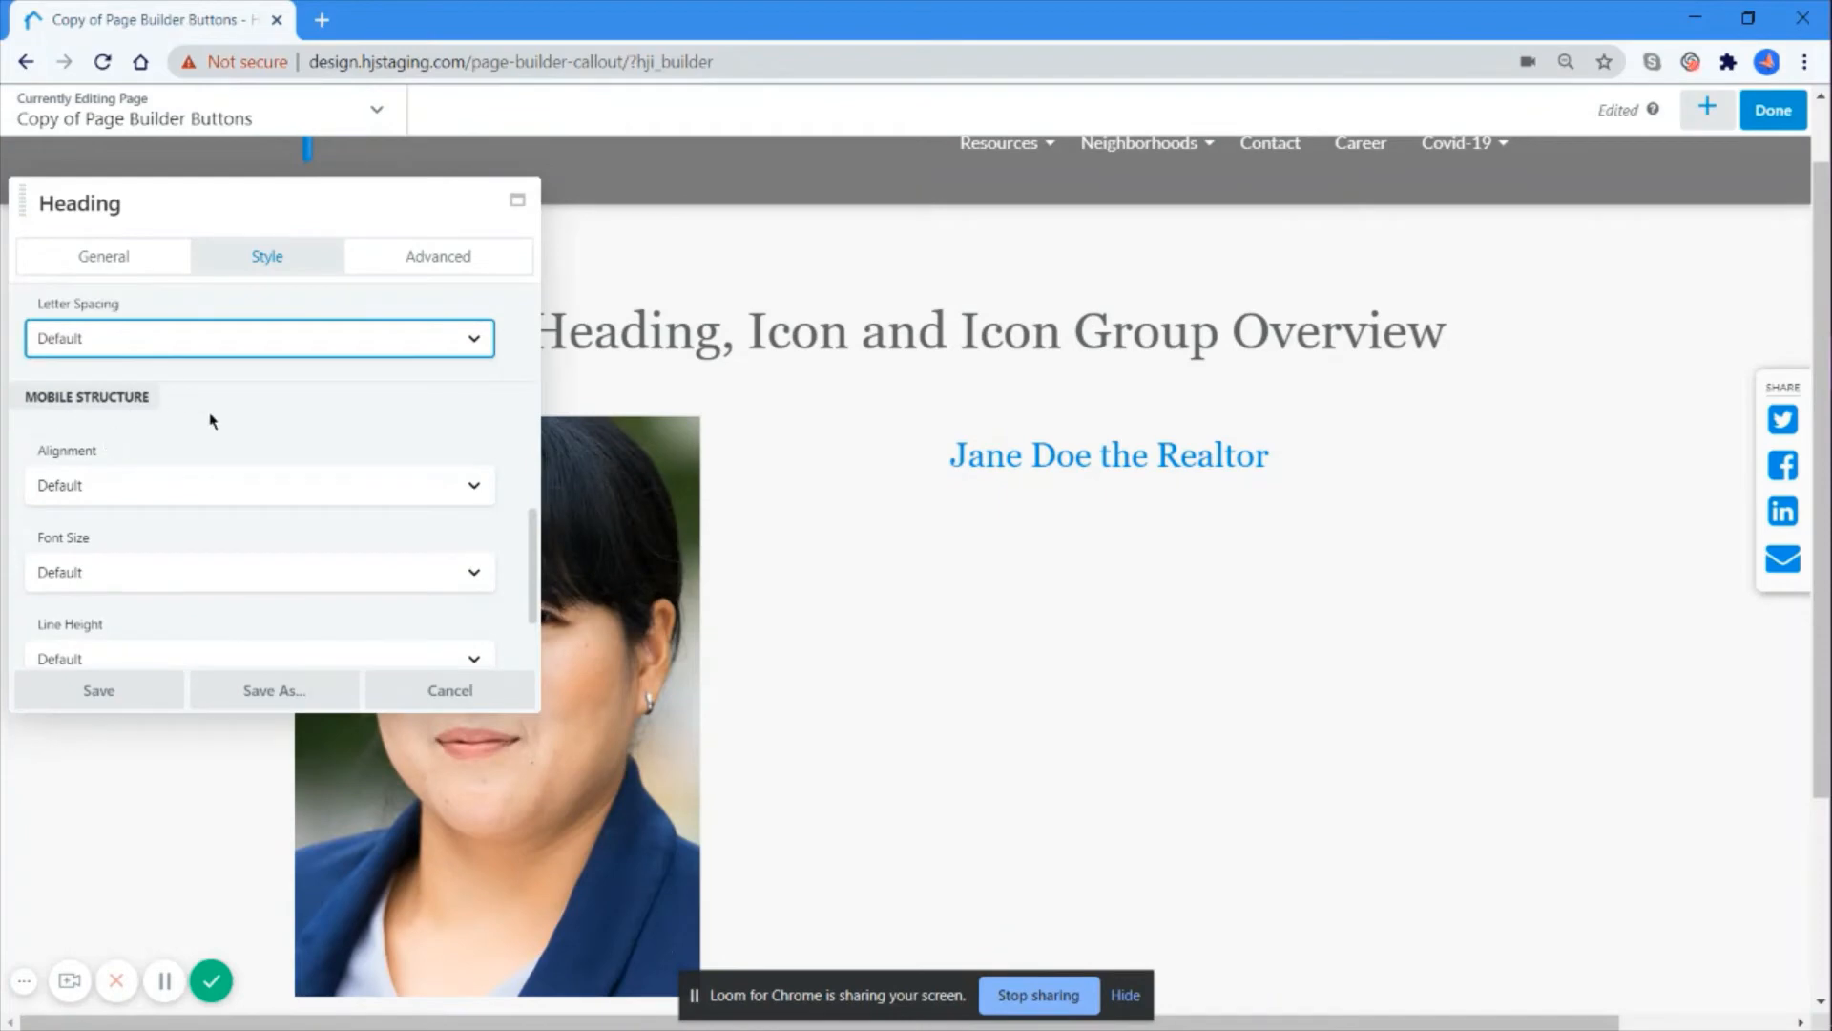
{"action": "scroll", "coordinate": [508, 454], "scroll_direction": "down", "scroll_amount": 2}
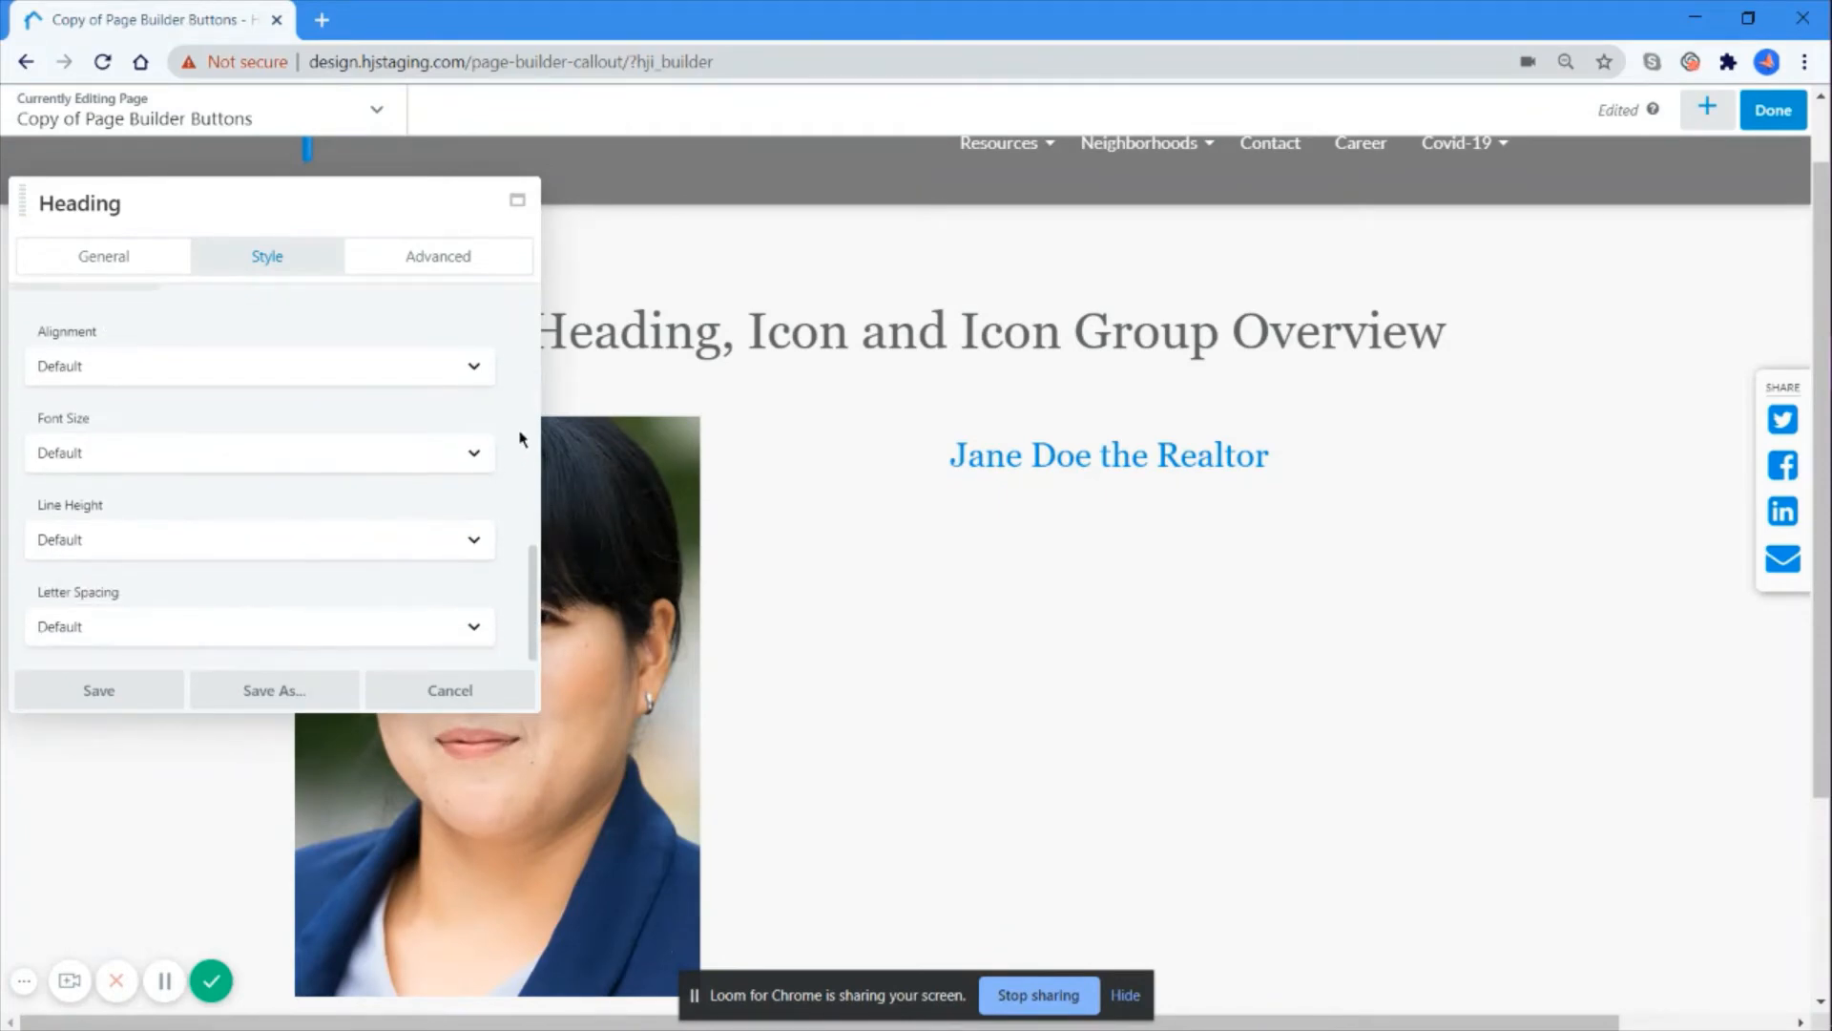
{"action": "left_click", "coordinate": [480, 371]}
{"action": "left_click", "coordinate": [484, 378]}
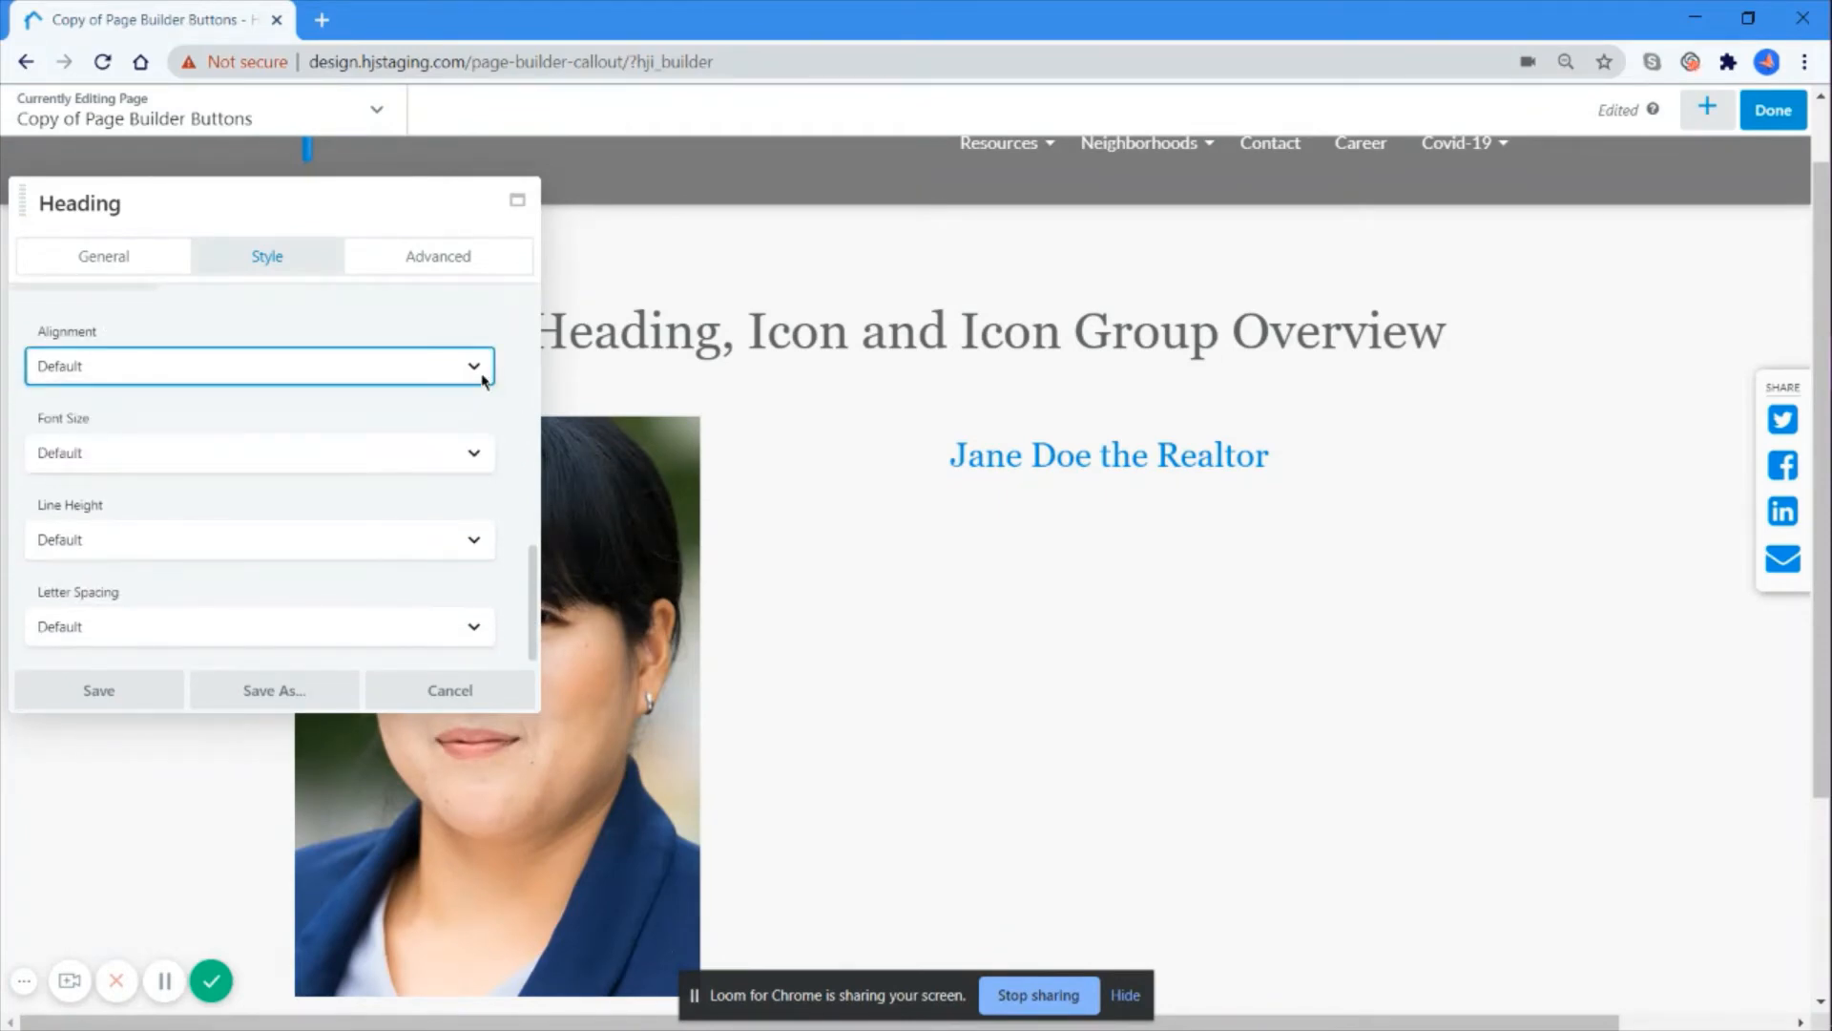
{"action": "left_click", "coordinate": [480, 466]}
{"action": "left_click", "coordinate": [481, 486]}
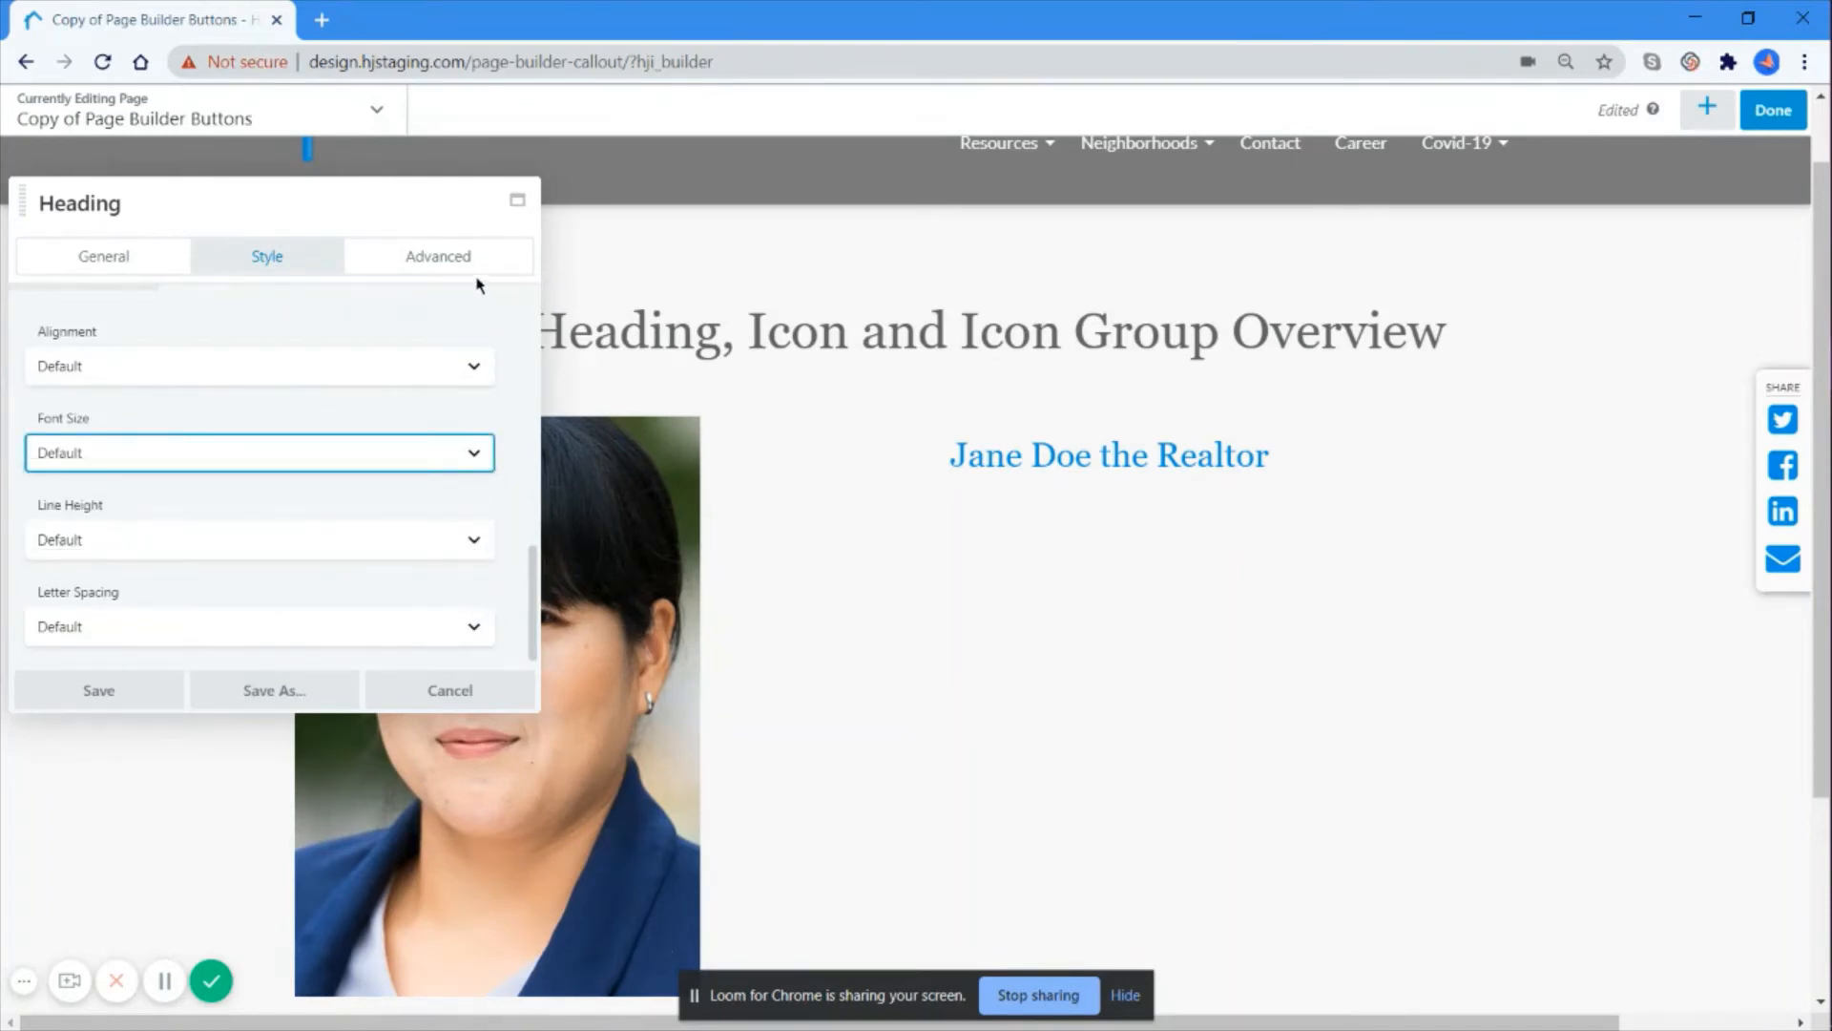
Step: Check the heading's advanced margin, display, animation and HTML element settings, and save the heading
{"action": "left_click", "coordinate": [420, 256]}
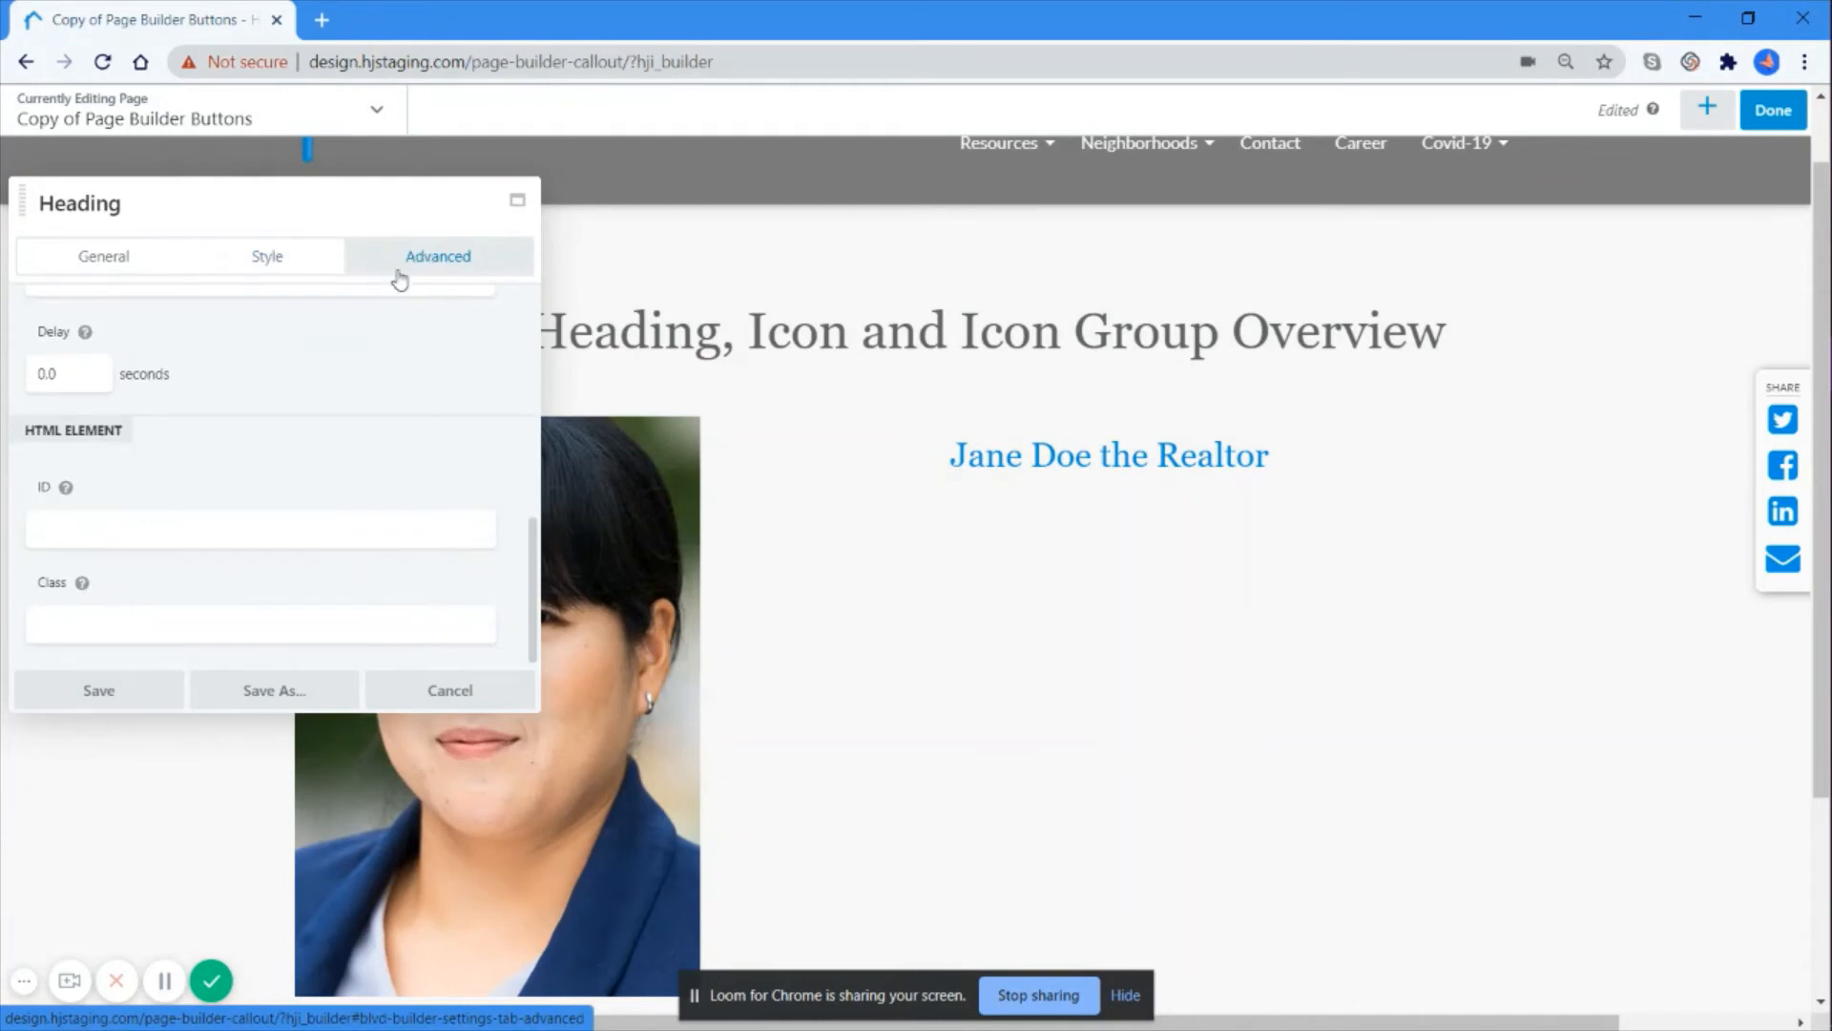
{"action": "scroll", "coordinate": [369, 474], "scroll_direction": "up", "scroll_amount": 10}
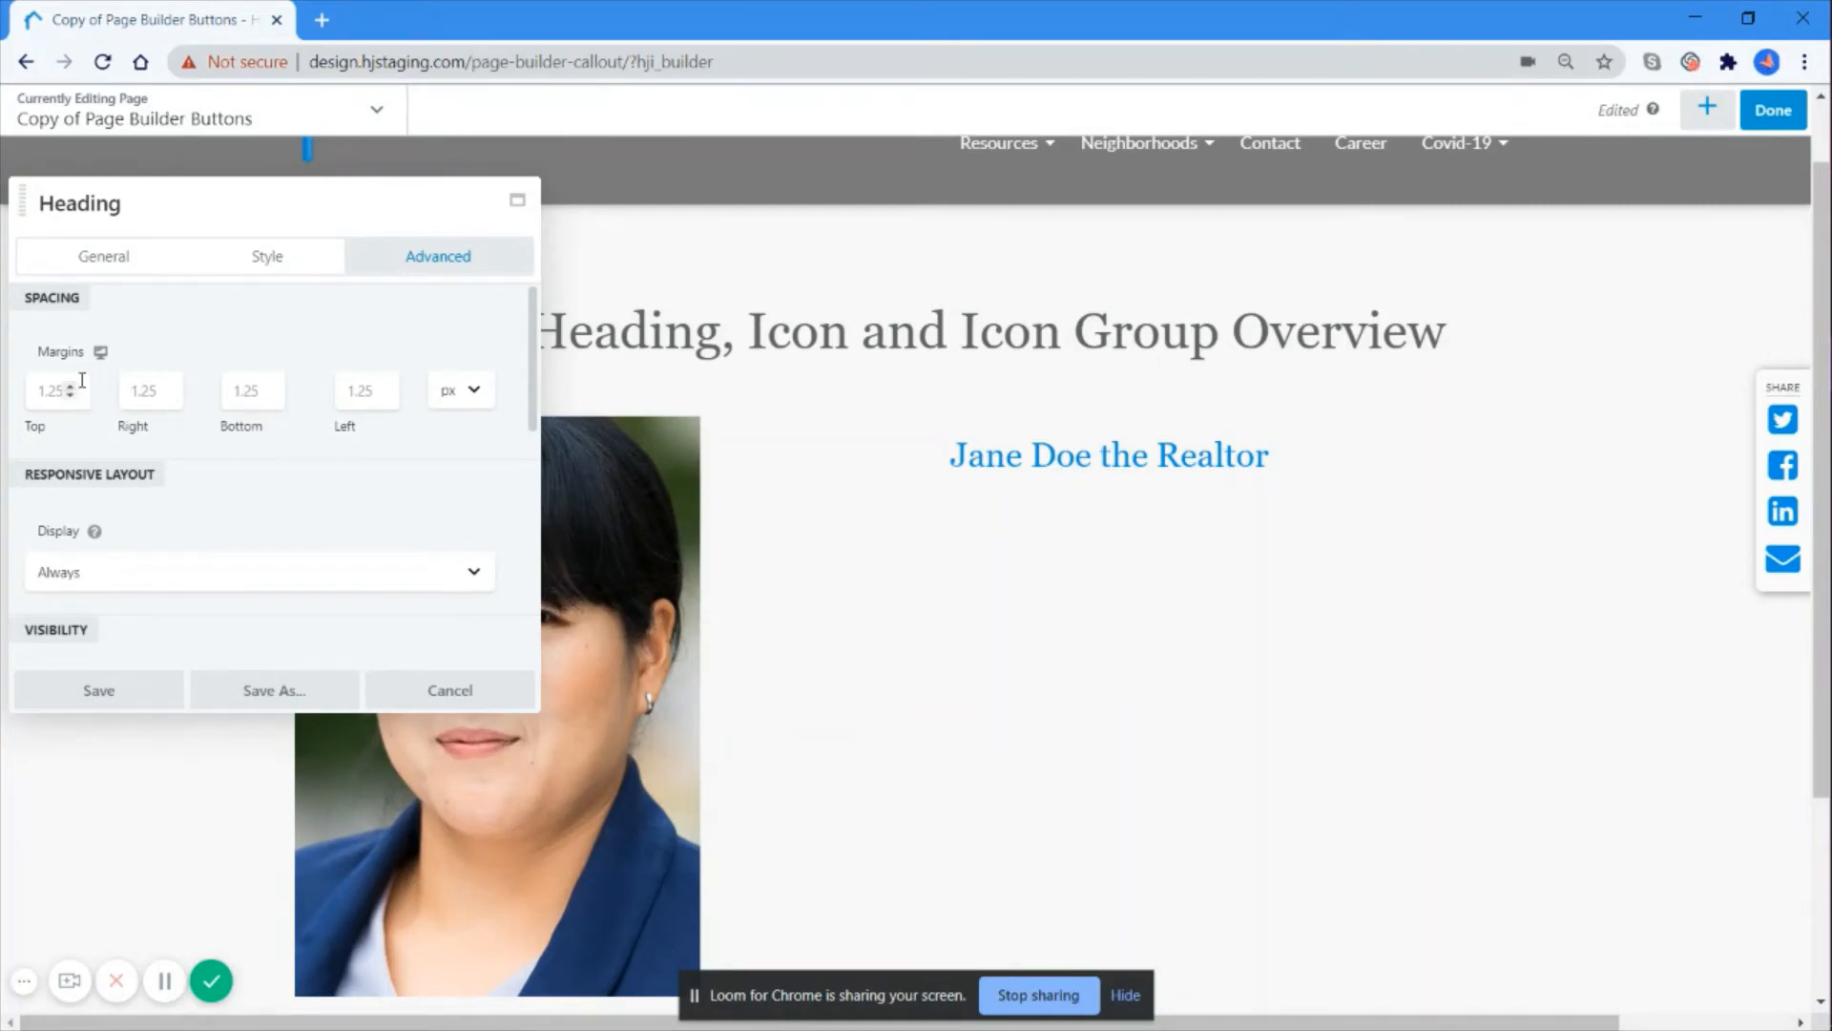
{"action": "scroll", "coordinate": [465, 486], "scroll_direction": "down", "scroll_amount": 3}
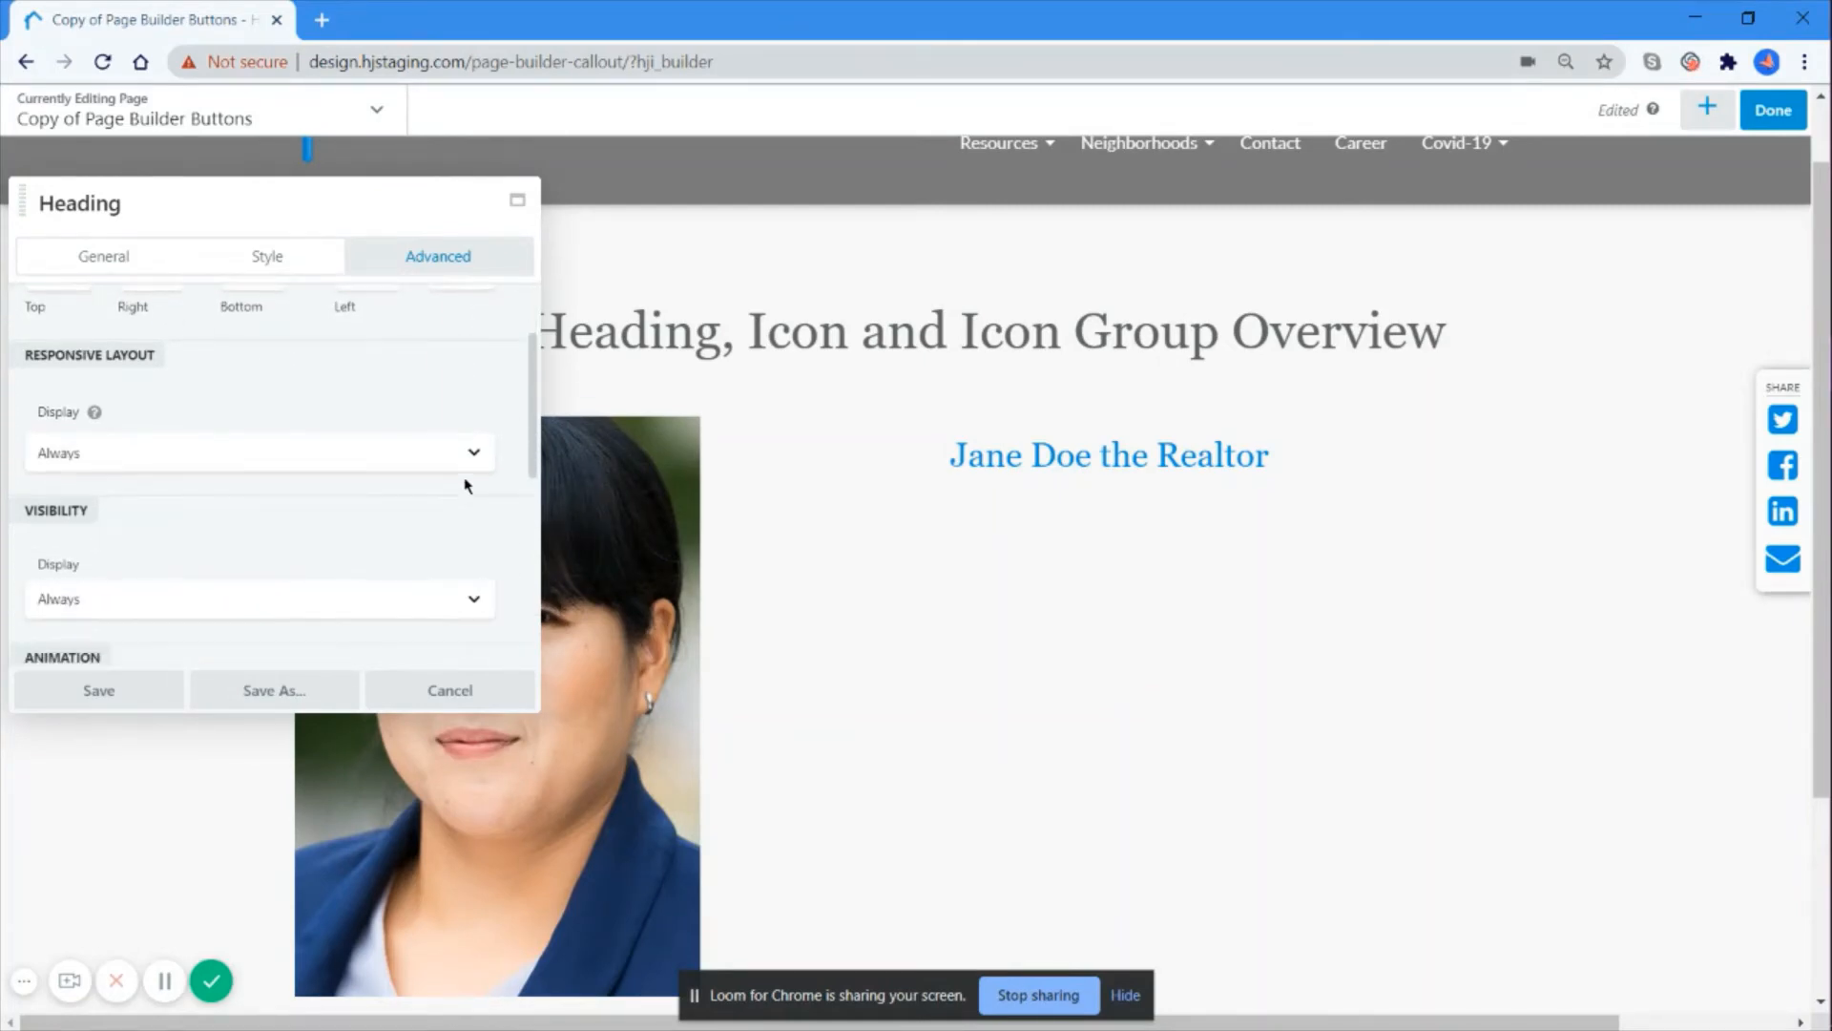
{"action": "scroll", "coordinate": [465, 486], "scroll_direction": "down", "scroll_amount": 2}
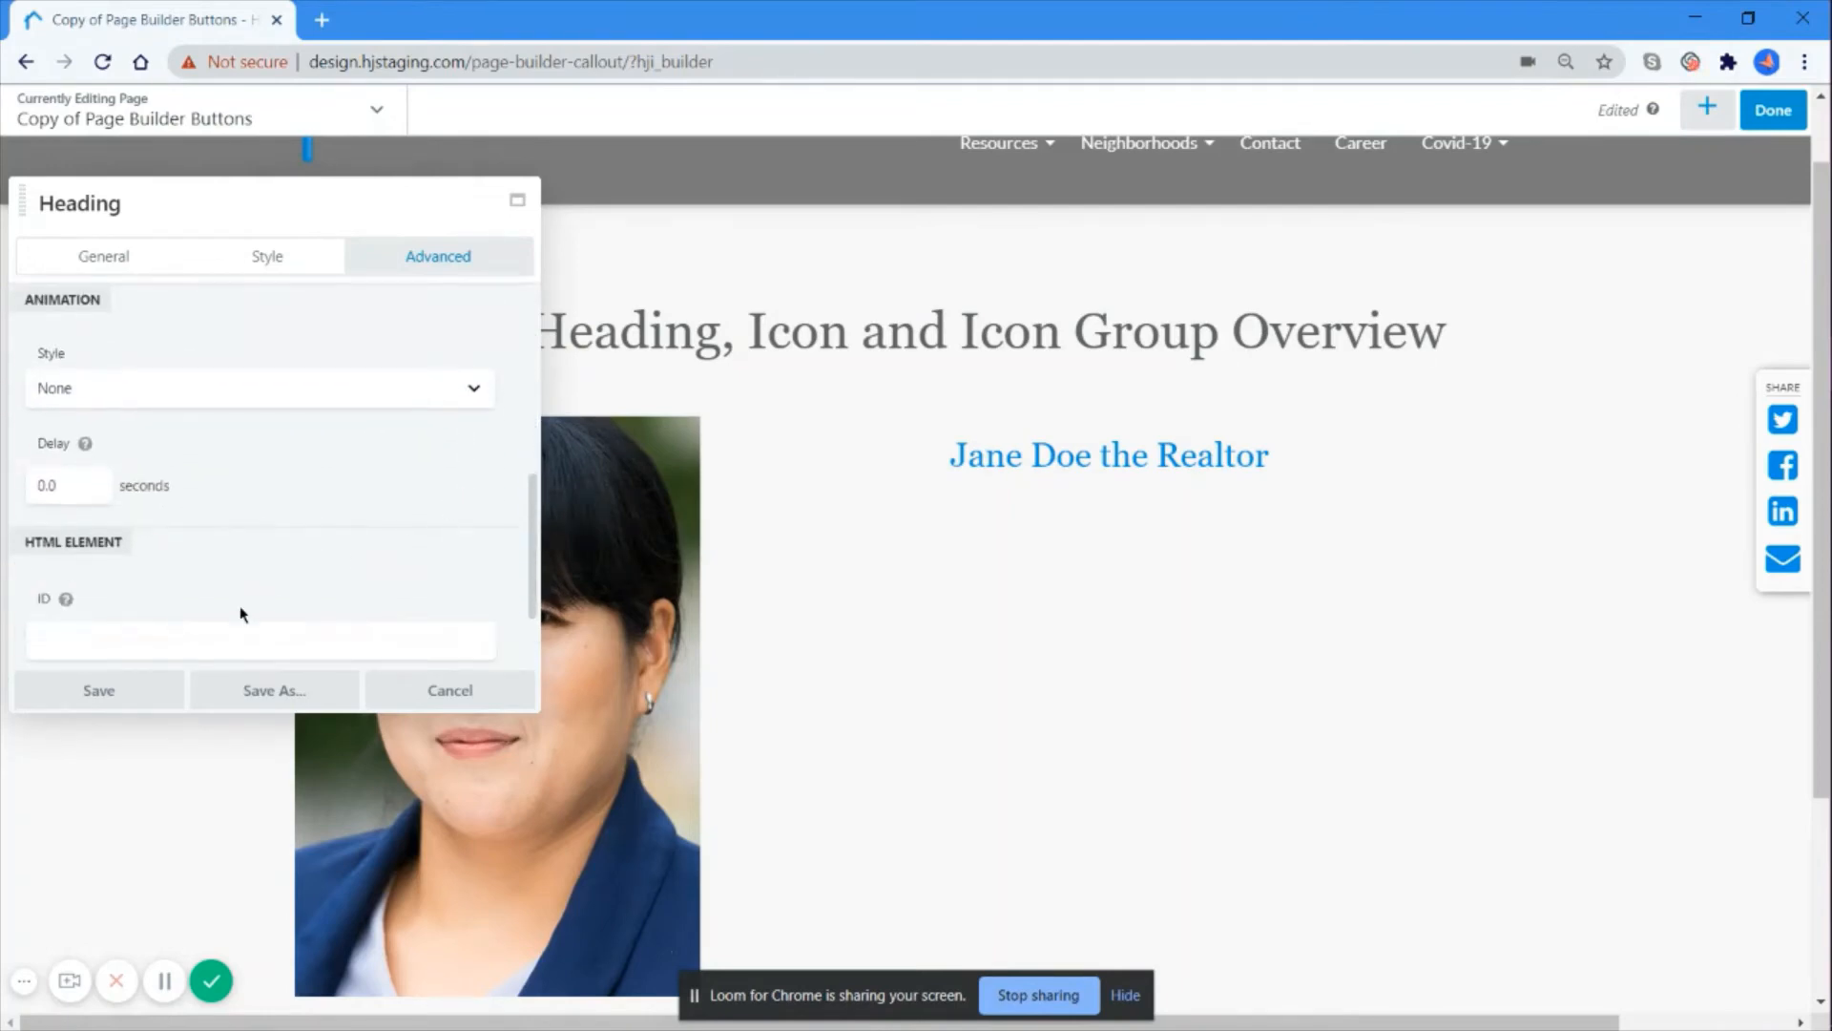
{"action": "left_click", "coordinate": [127, 687]}
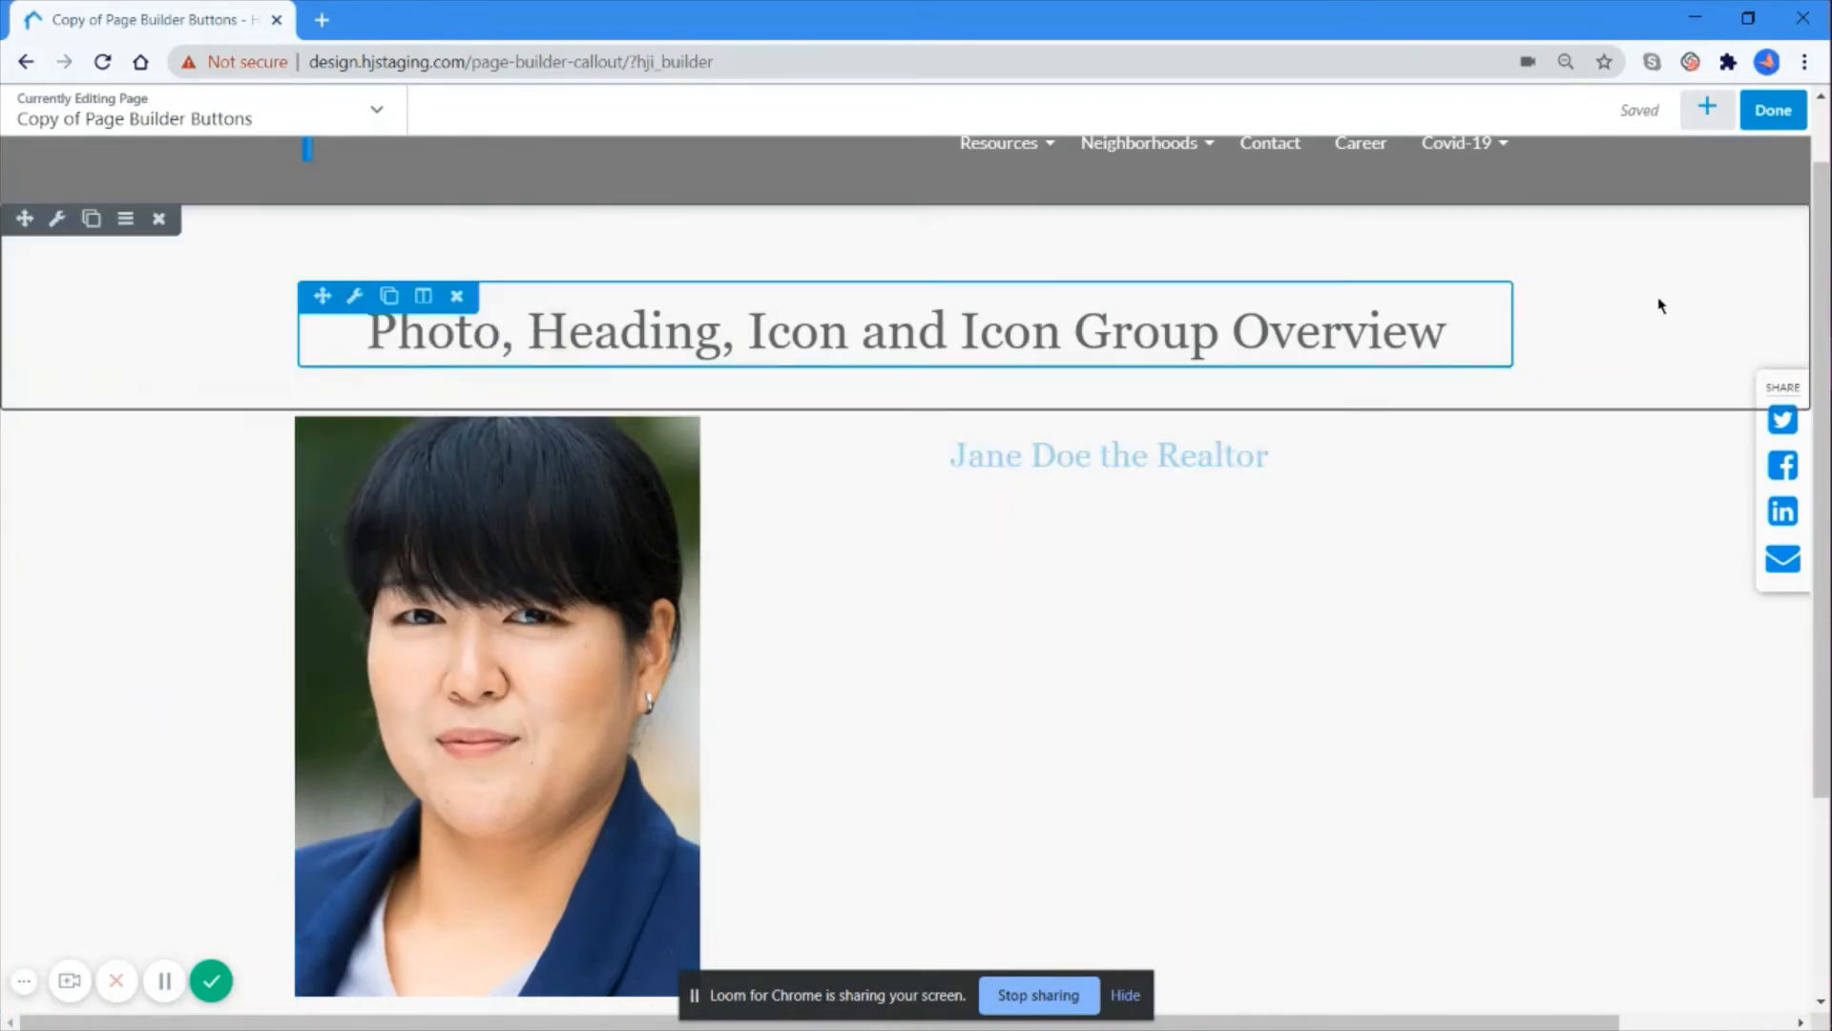
Step: Add an Icon module below the heading and choose the solid comment icon by searching for "com"
{"action": "left_click", "coordinate": [1721, 121]}
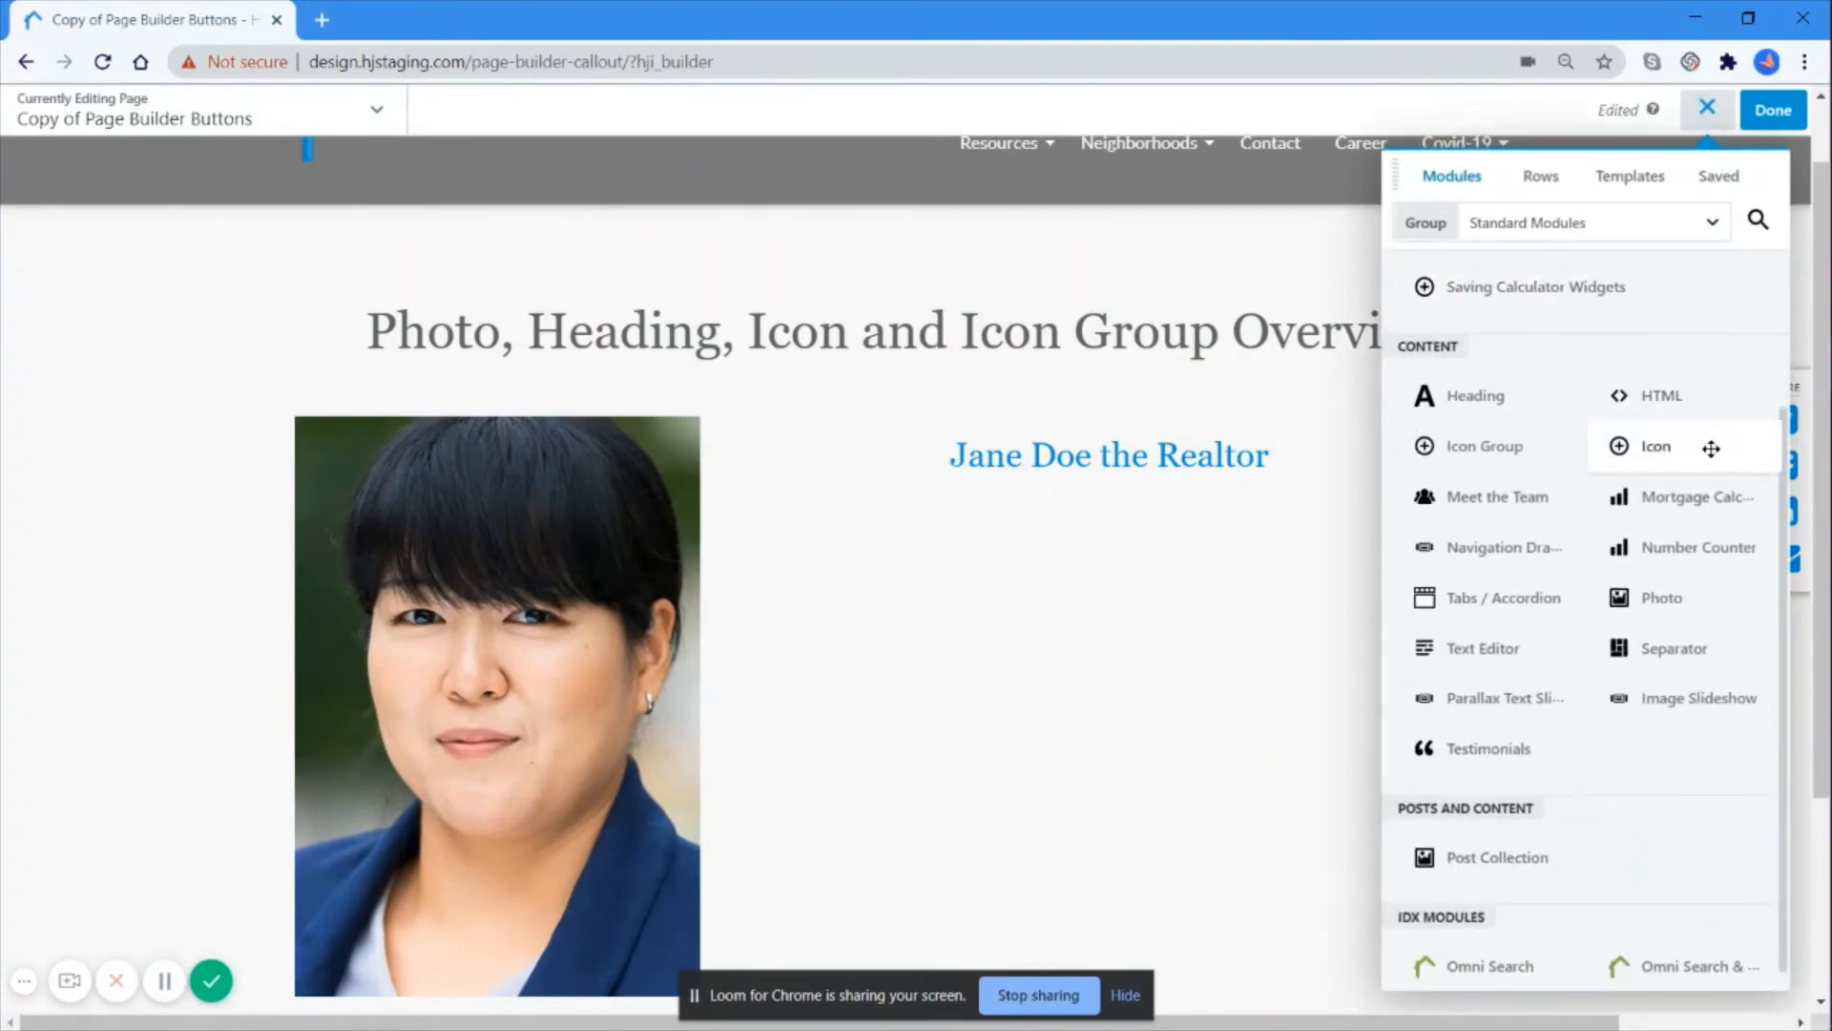
{"action": "left_click_drag", "start_coordinate": [1719, 441], "coordinate": [1102, 676]}
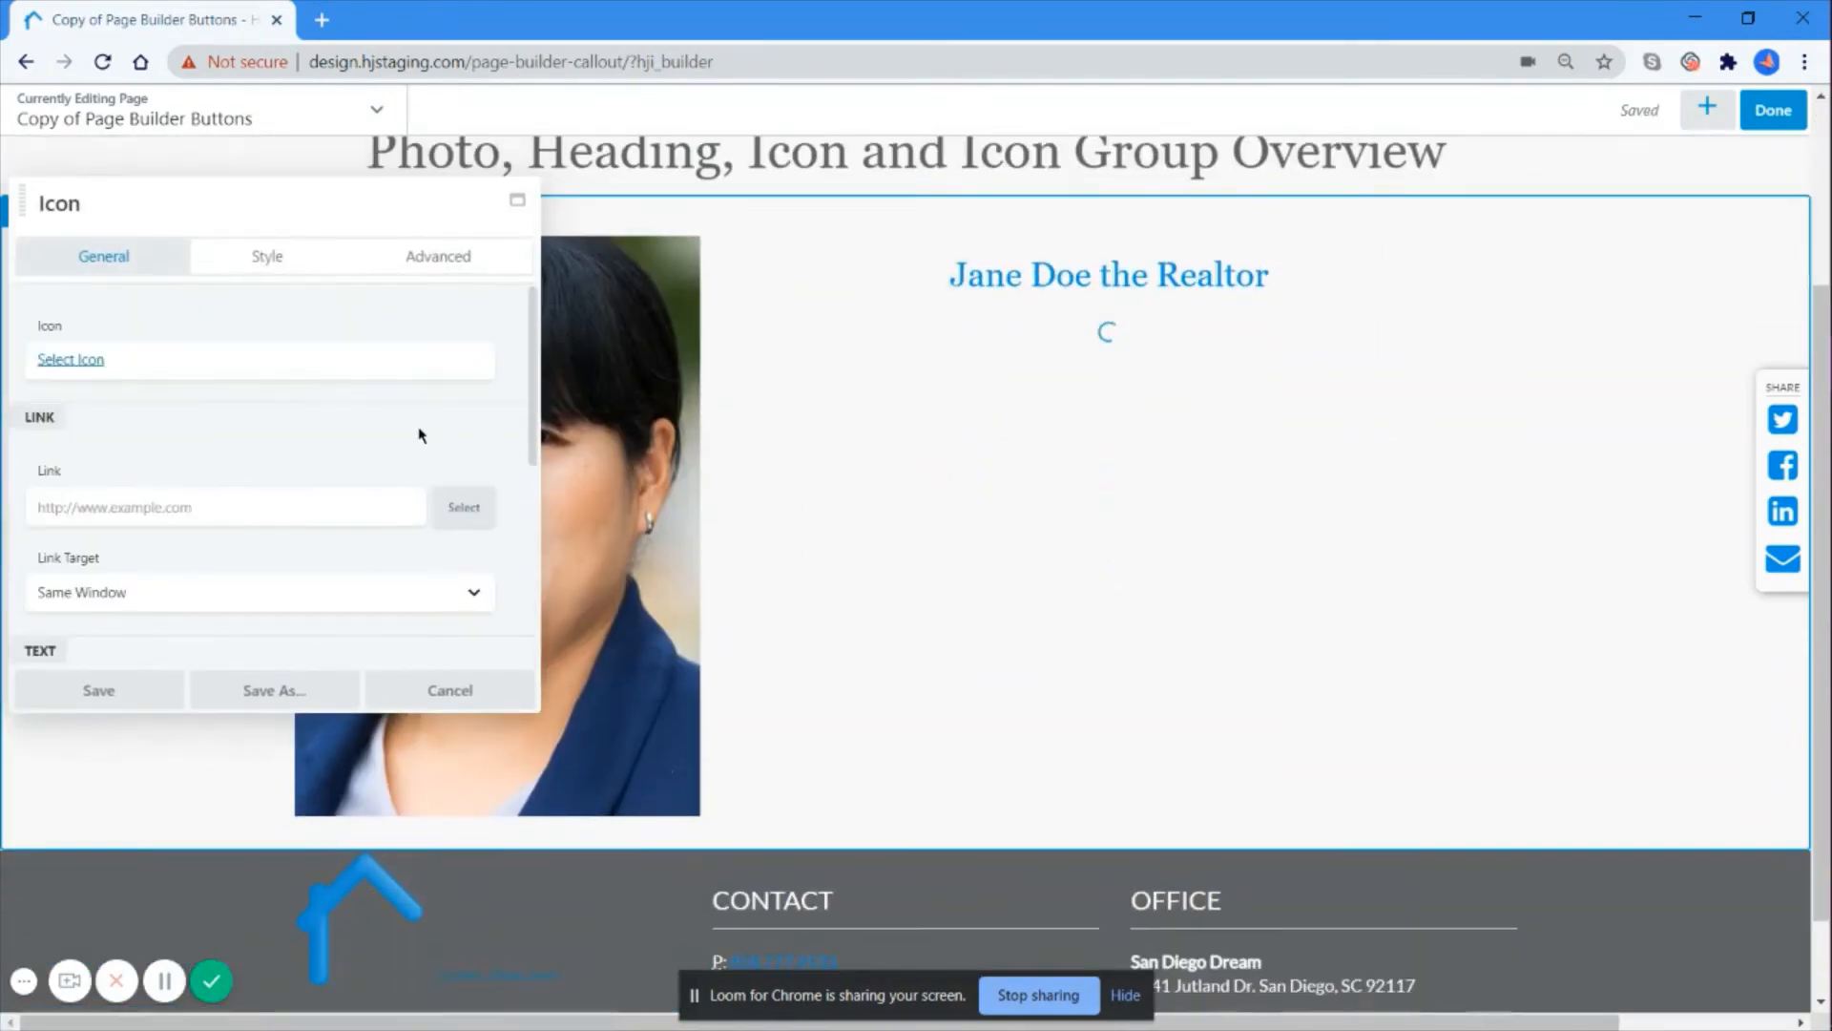
{"action": "left_click", "coordinate": [87, 368]}
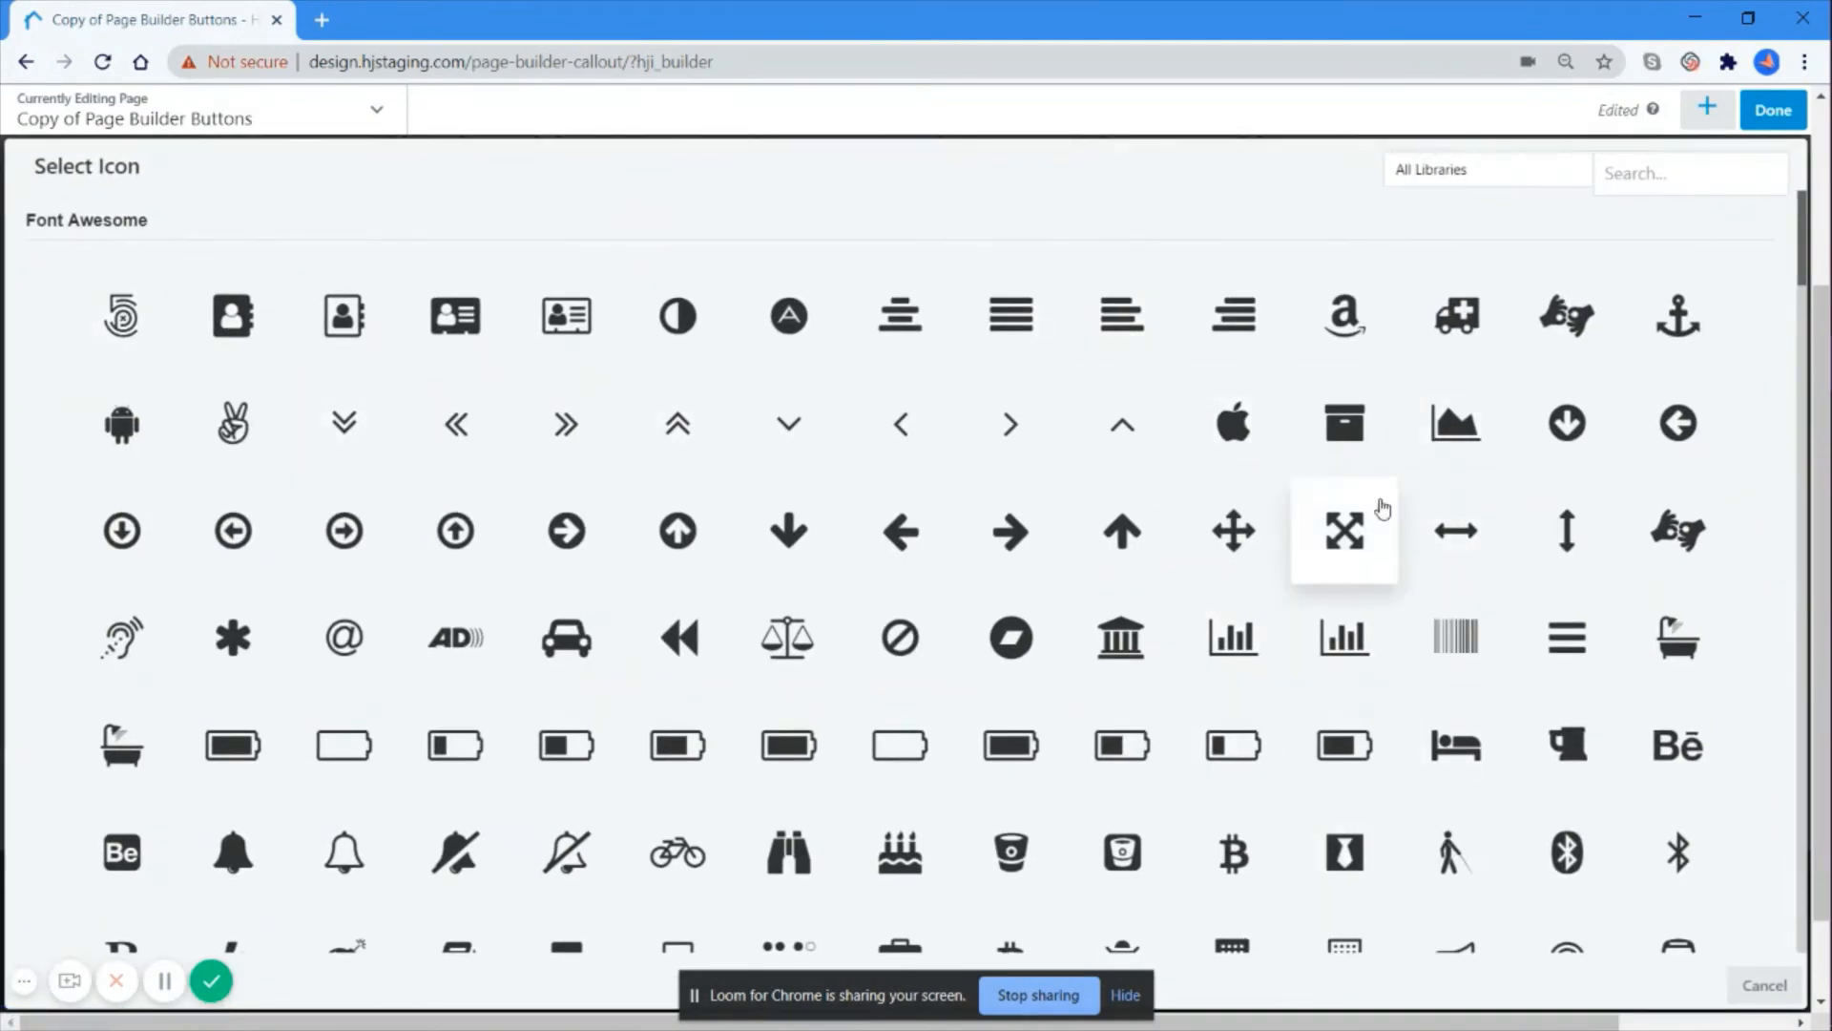
{"action": "left_click", "coordinate": [1670, 174]}
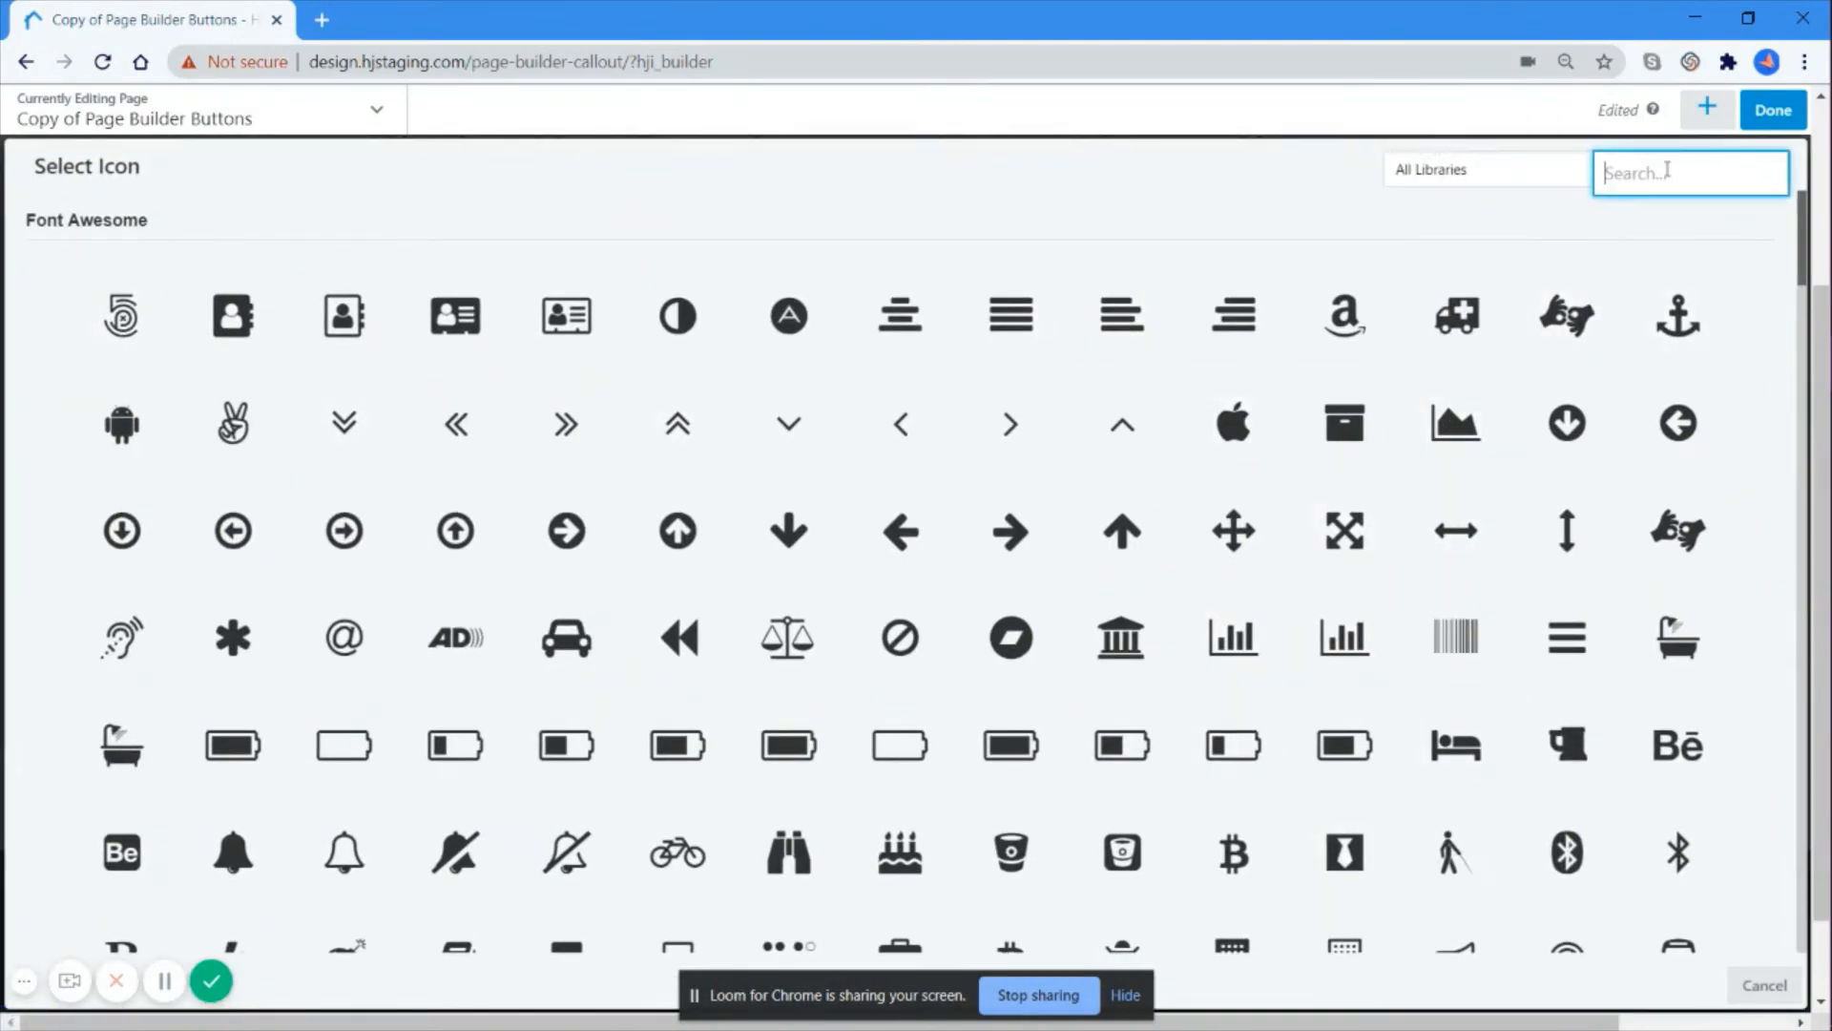
{"action": "type", "text": "com"}
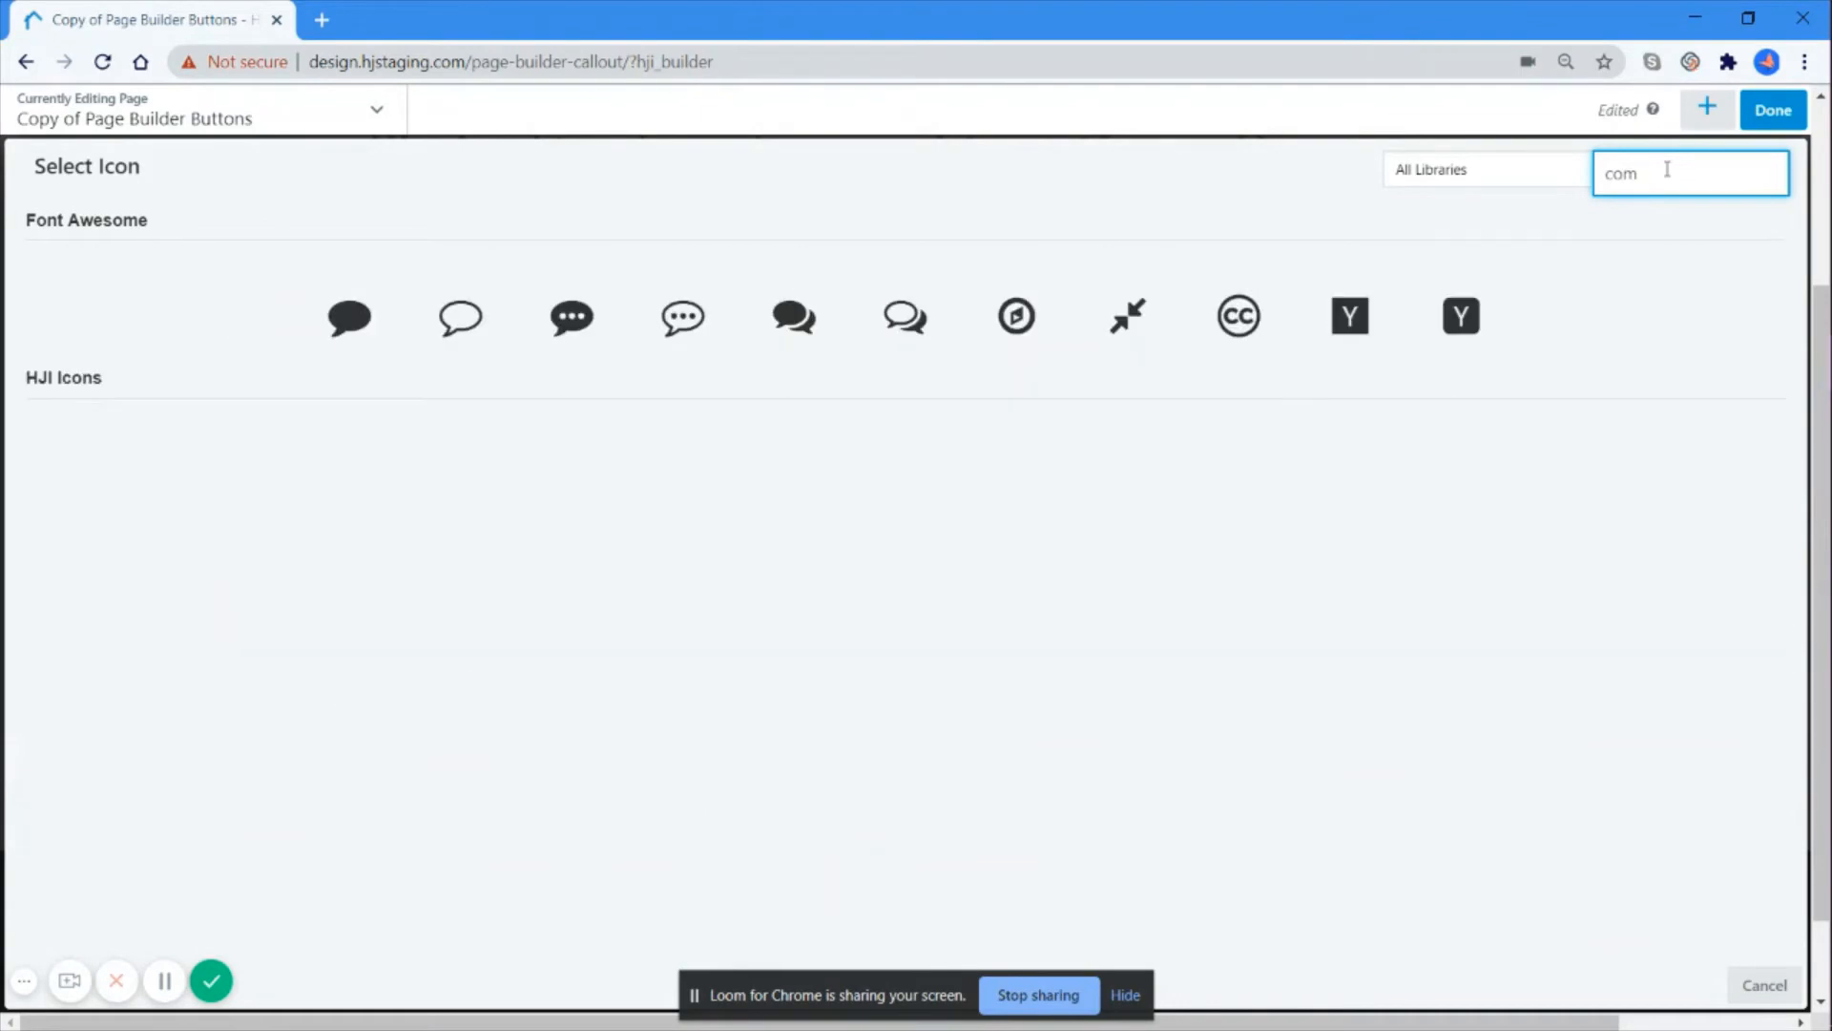
{"action": "left_click", "coordinate": [349, 317]}
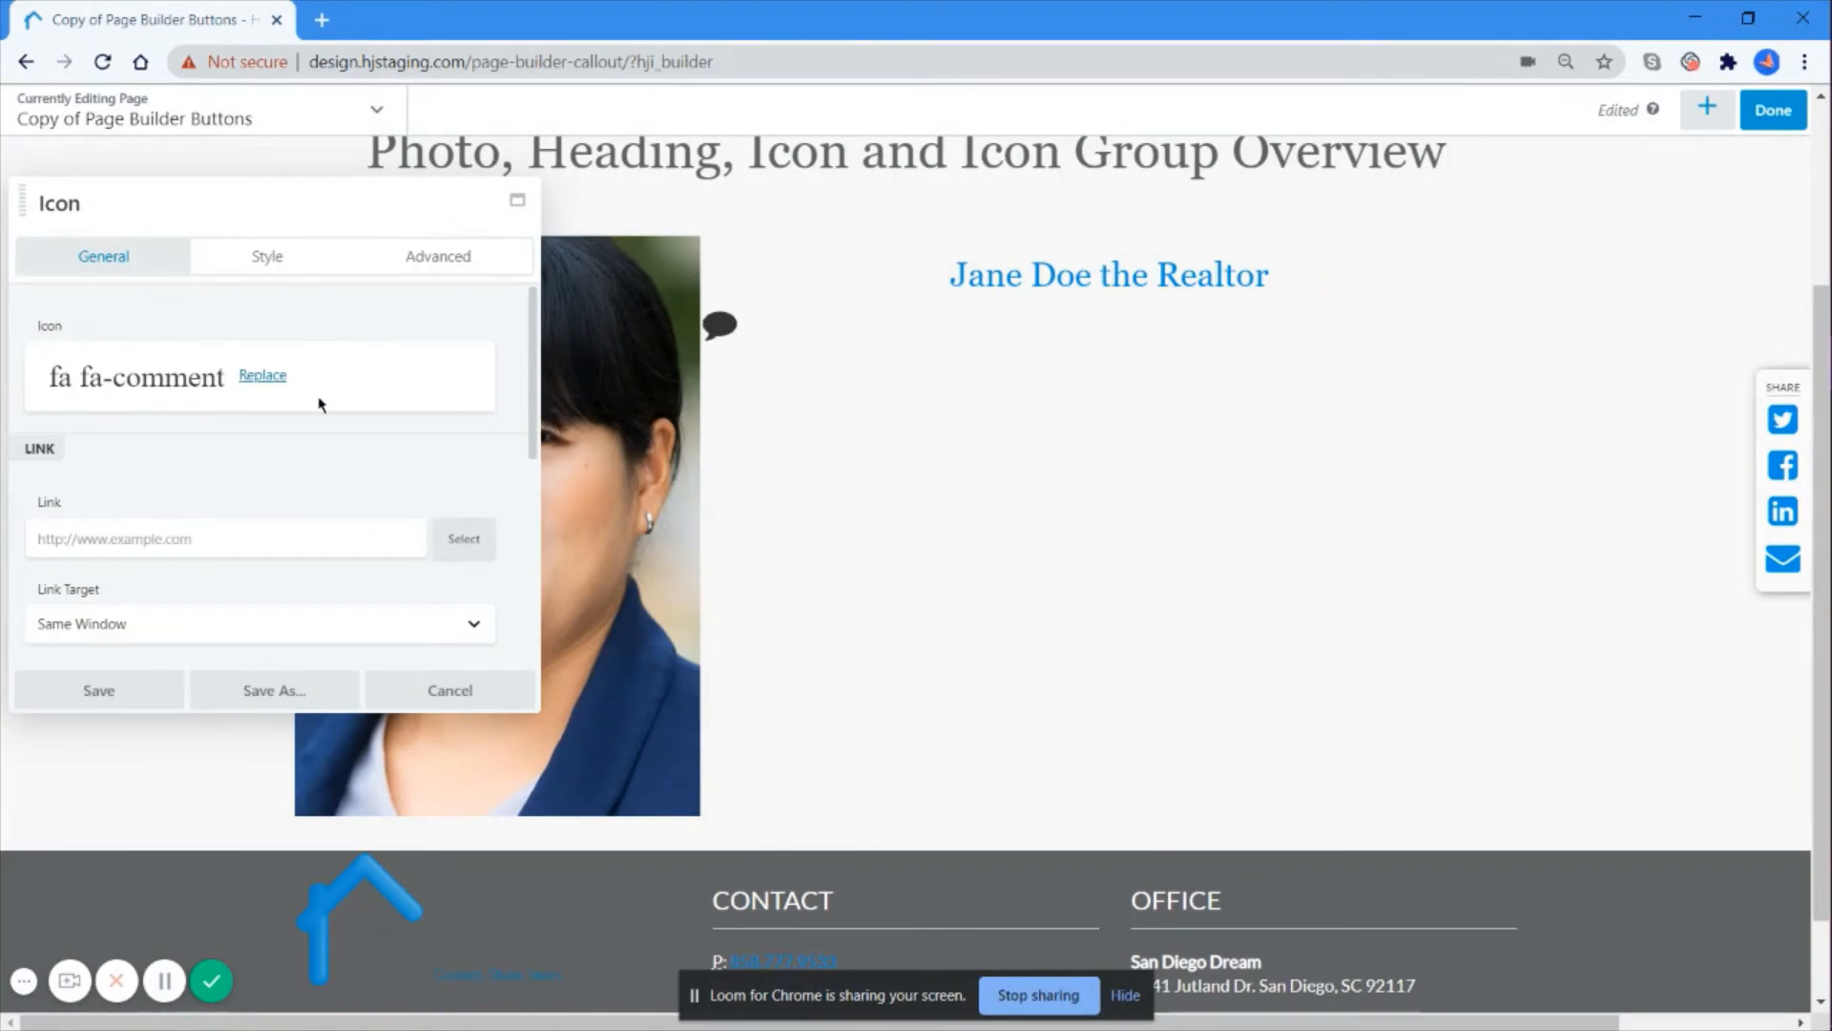
{"action": "scroll", "coordinate": [324, 403], "scroll_direction": "down", "scroll_amount": 1}
{"action": "left_click", "coordinate": [267, 425]}
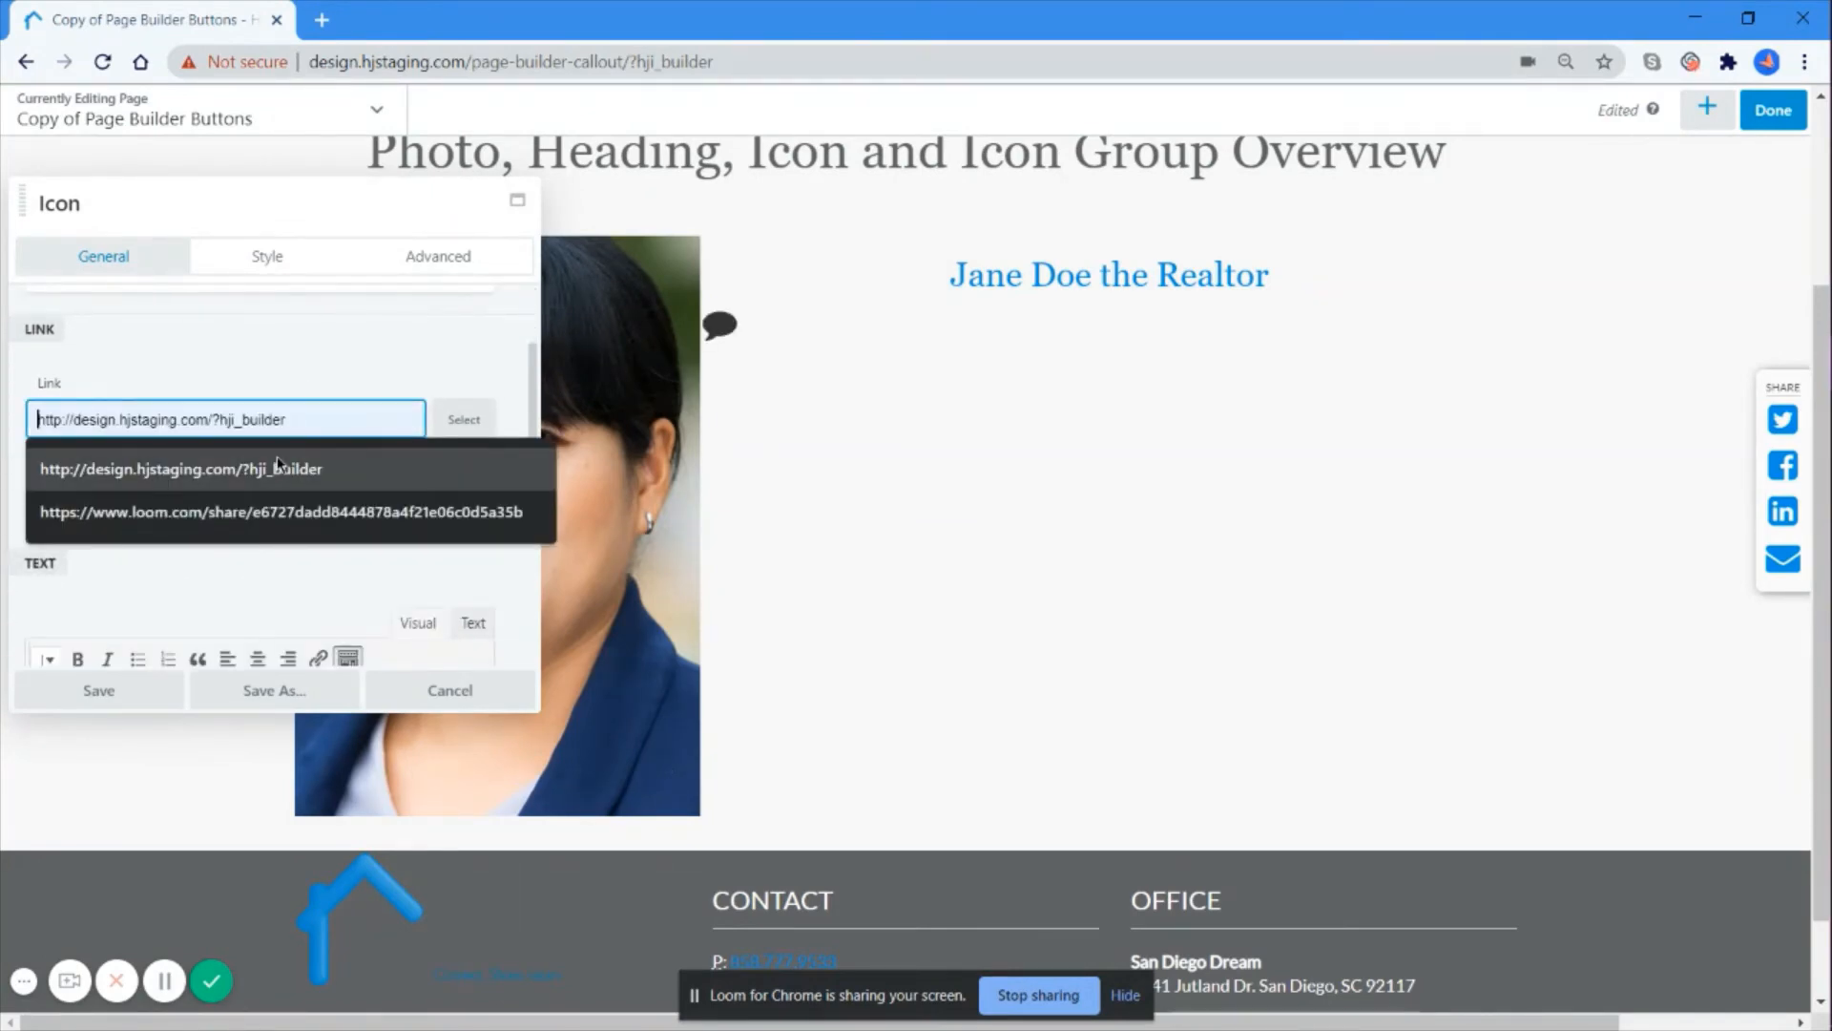
{"action": "left_click", "coordinate": [279, 466]}
{"action": "scroll", "coordinate": [238, 501], "scroll_direction": "down", "scroll_amount": 1}
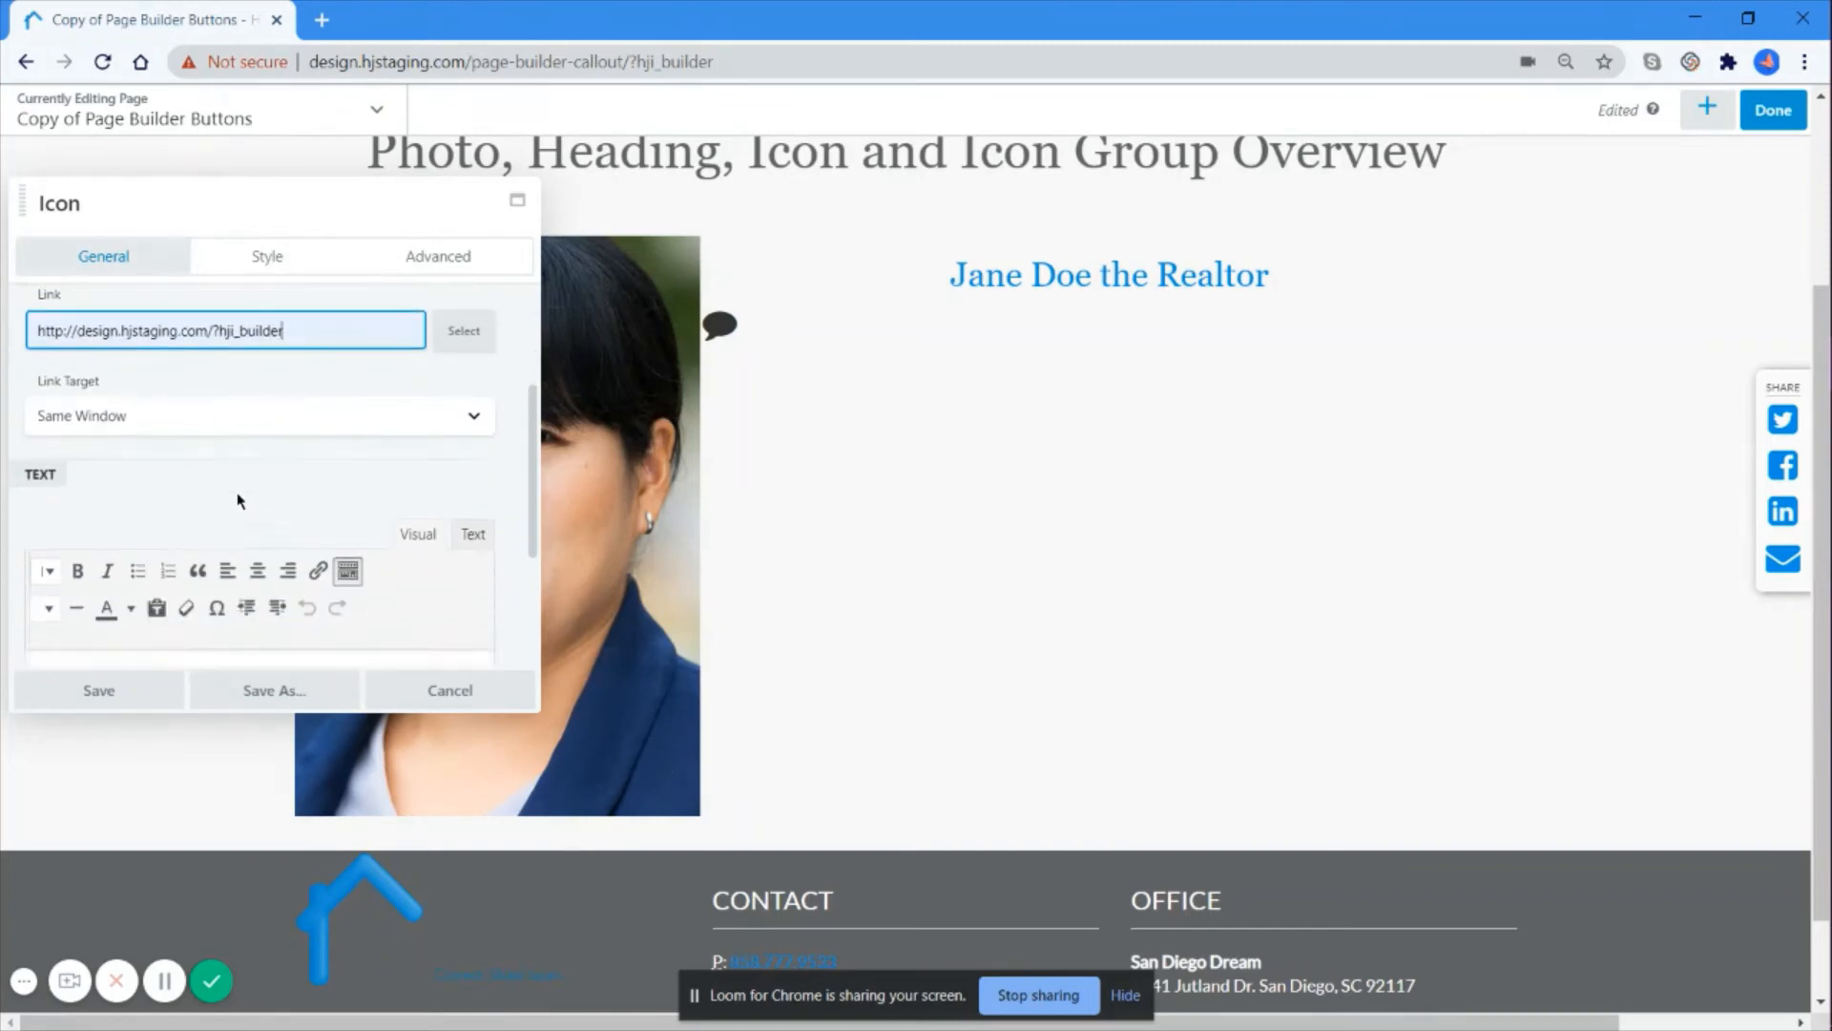
{"action": "left_click", "coordinate": [269, 392]}
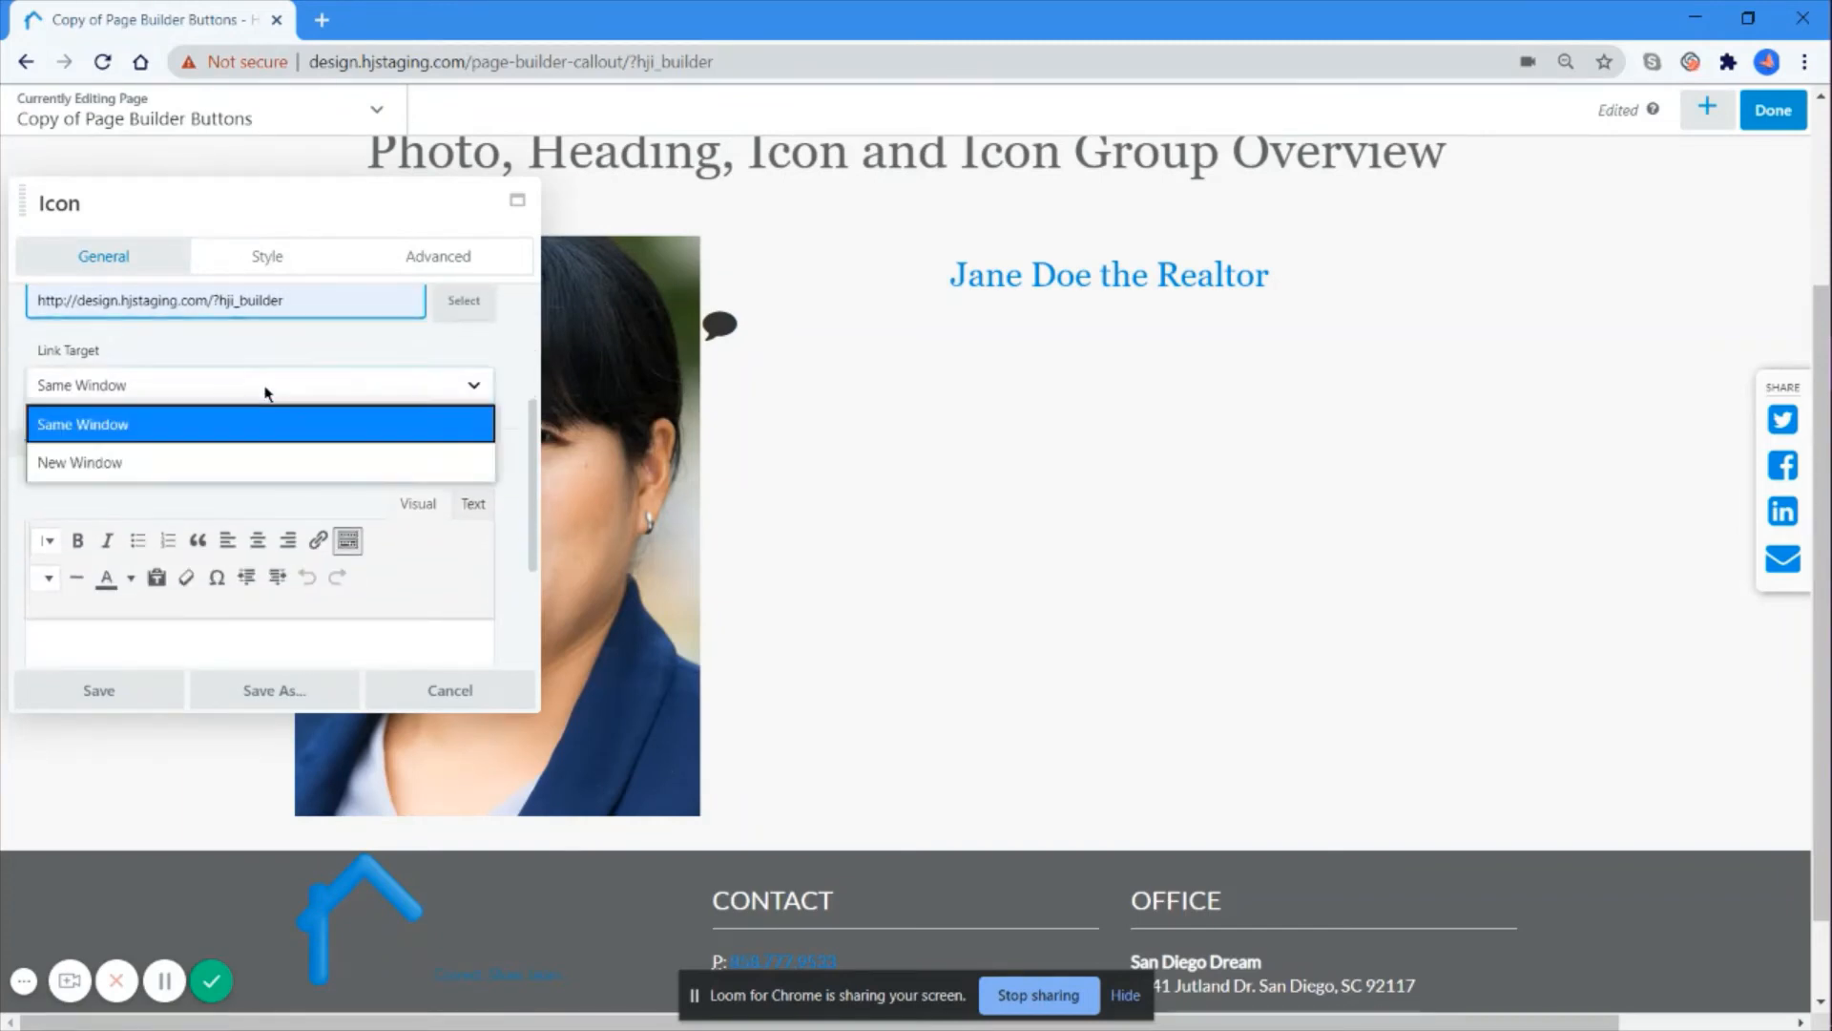
{"action": "left_click", "coordinate": [253, 456]}
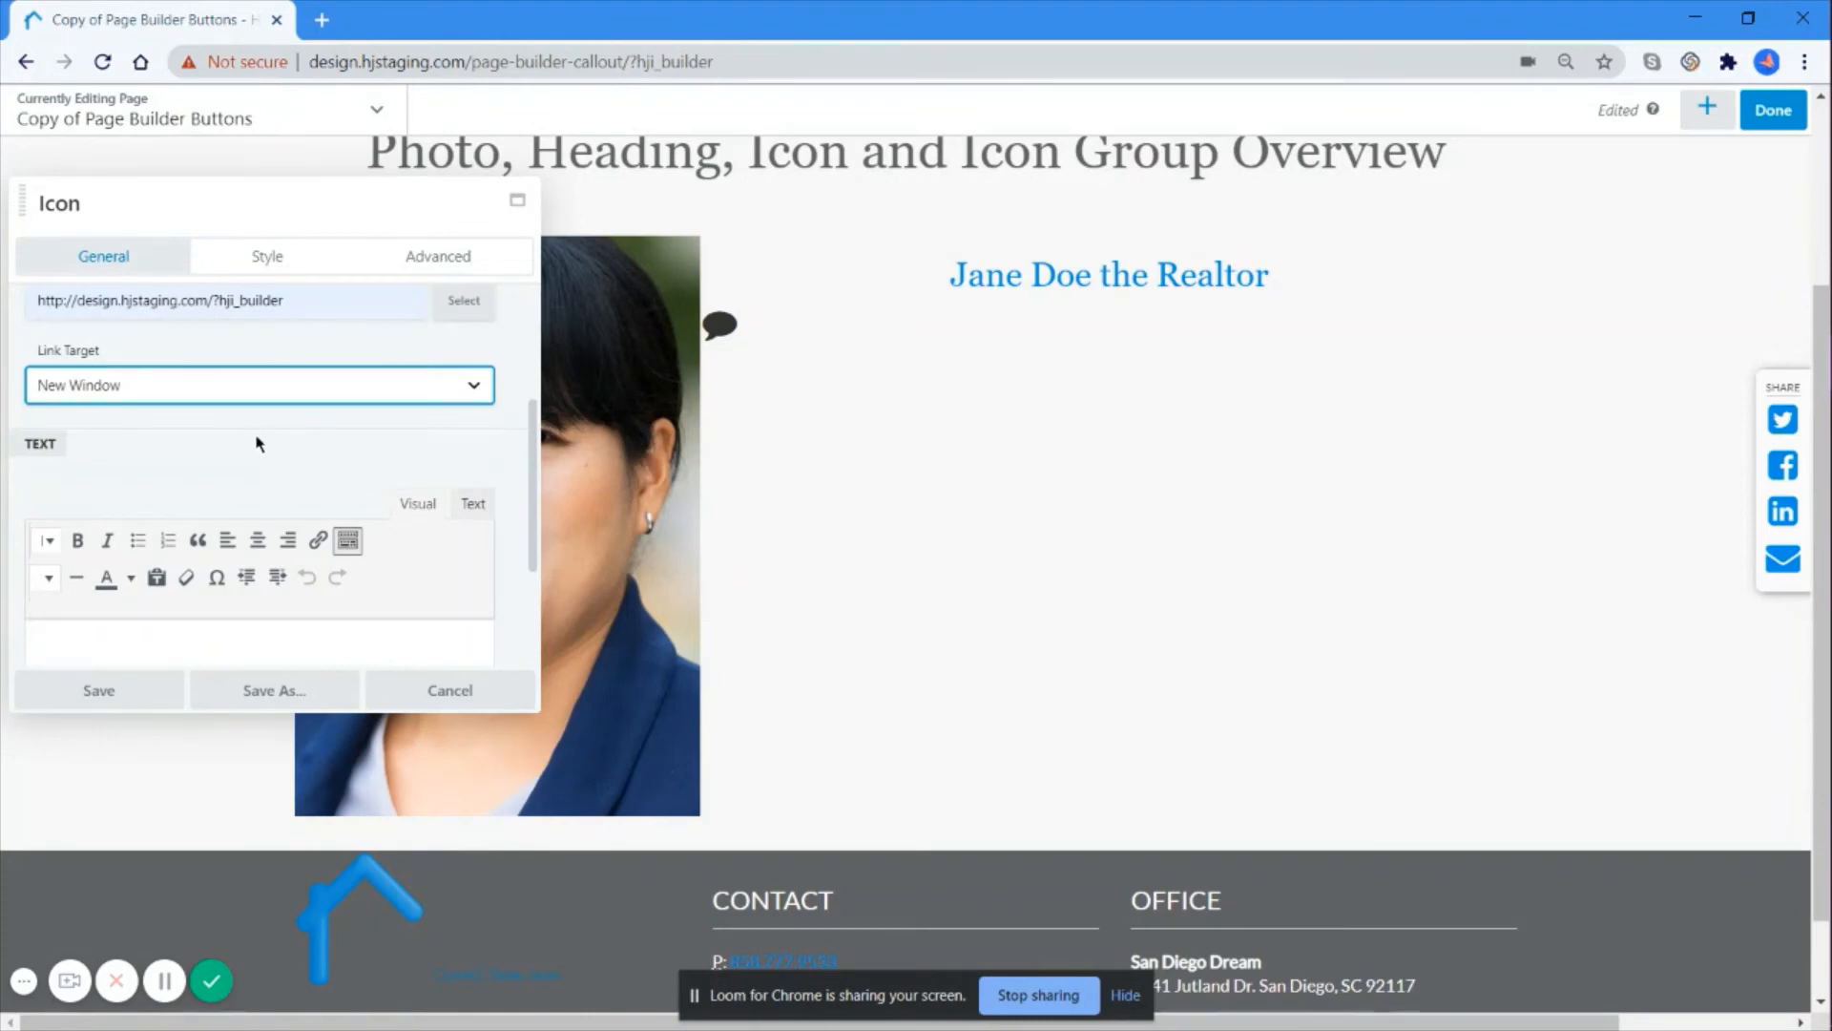
Step: Enter "Contact Me" as the icon's text and apply a gray text color from the palette
{"action": "scroll", "coordinate": [258, 444], "scroll_direction": "down", "scroll_amount": 1}
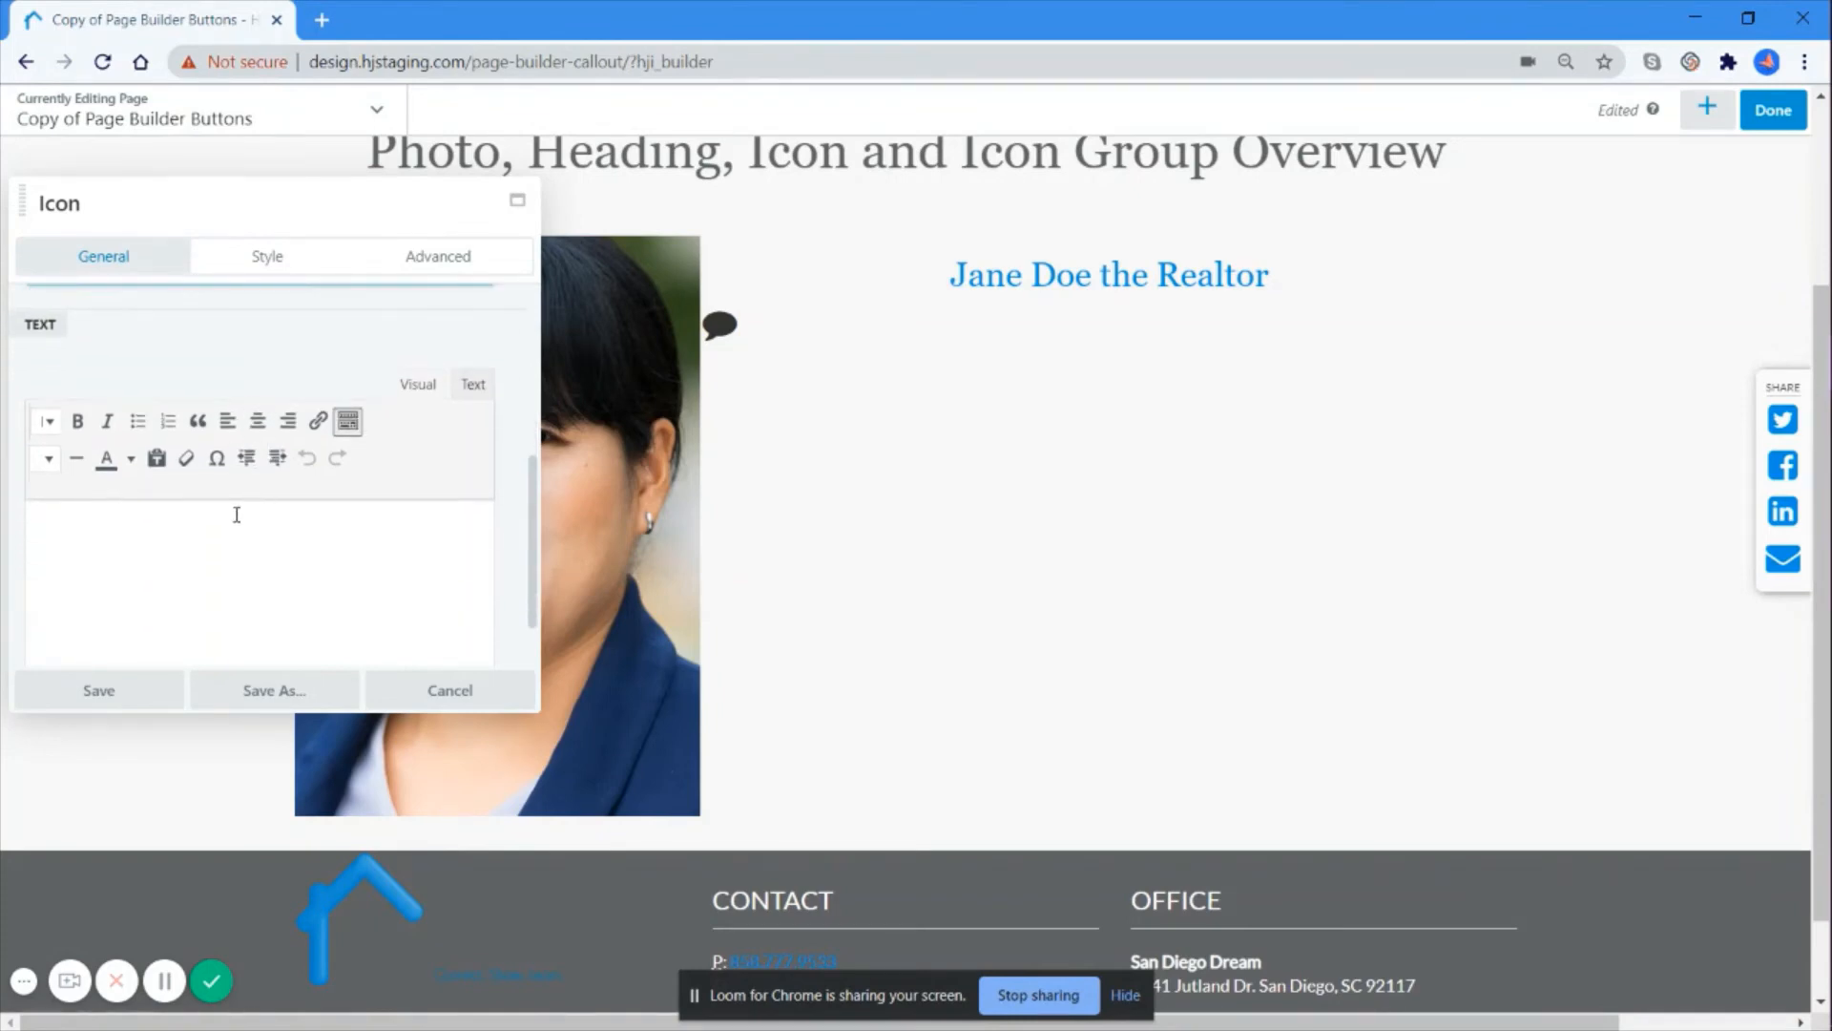
{"action": "scroll", "coordinate": [181, 506], "scroll_direction": "down", "scroll_amount": 1}
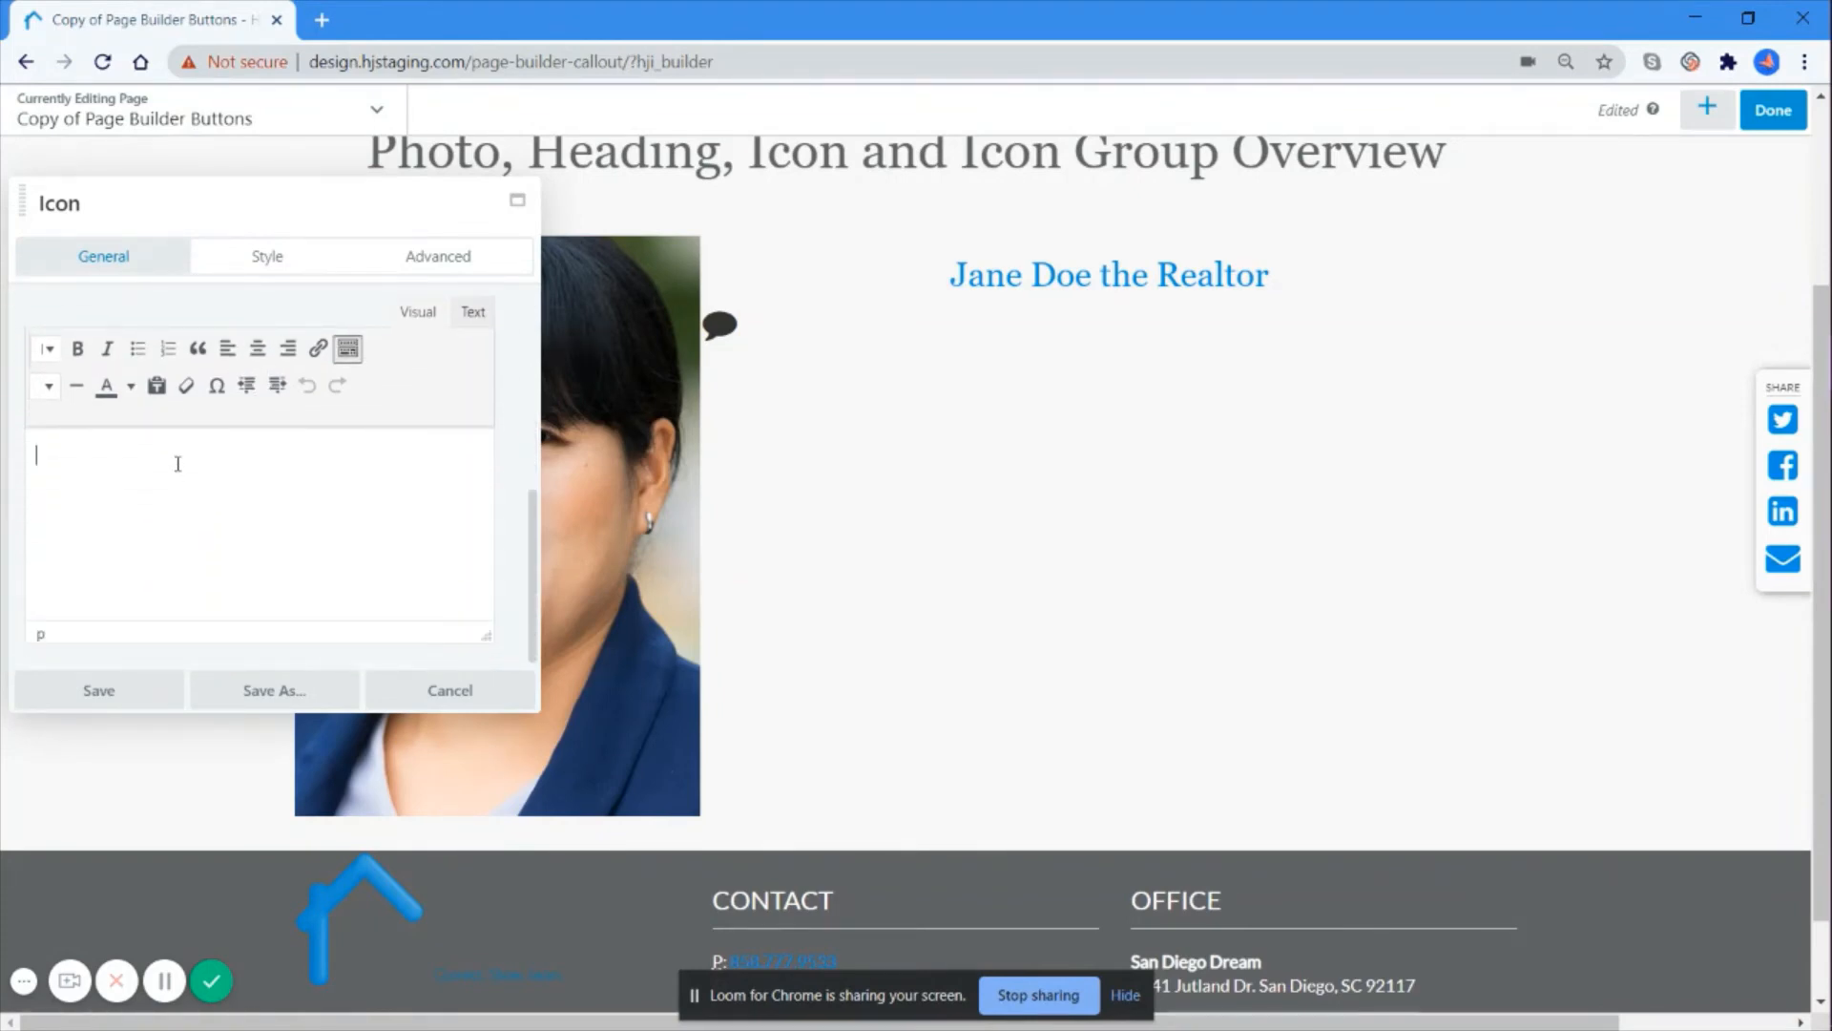
{"action": "type", "text": "Contact Me"}
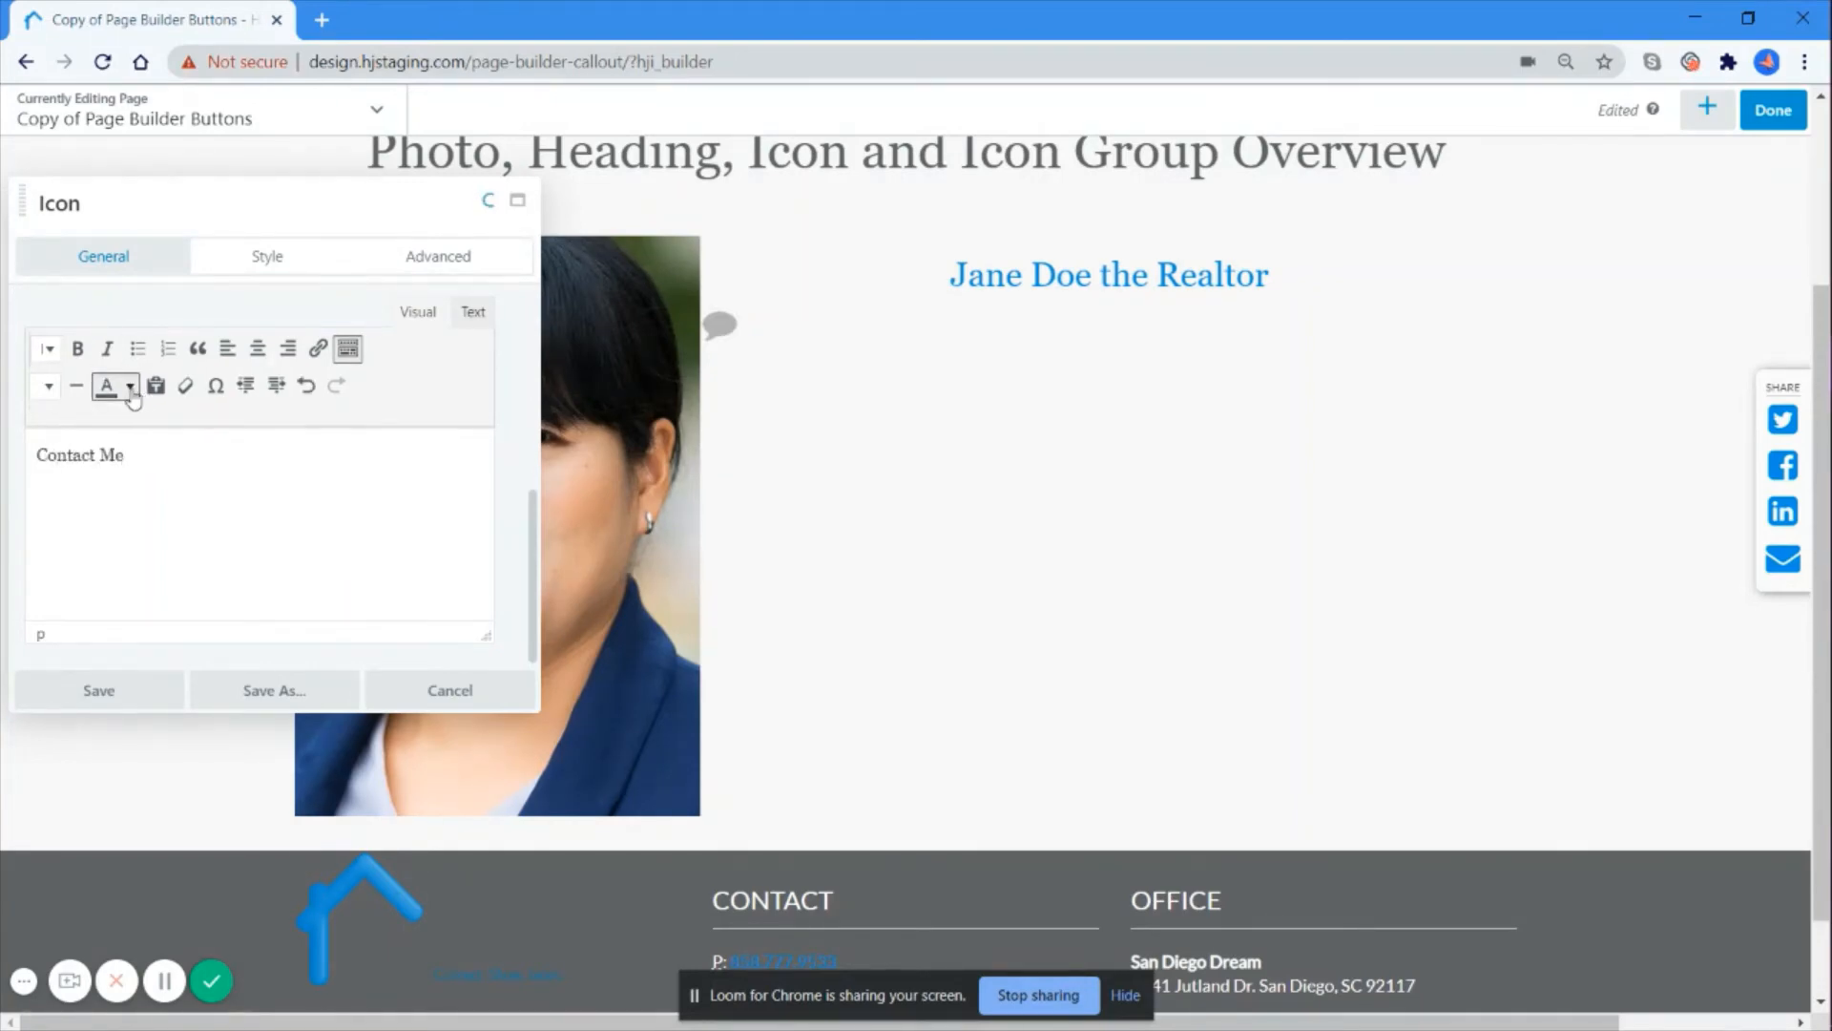
{"action": "left_click", "coordinate": [131, 386]}
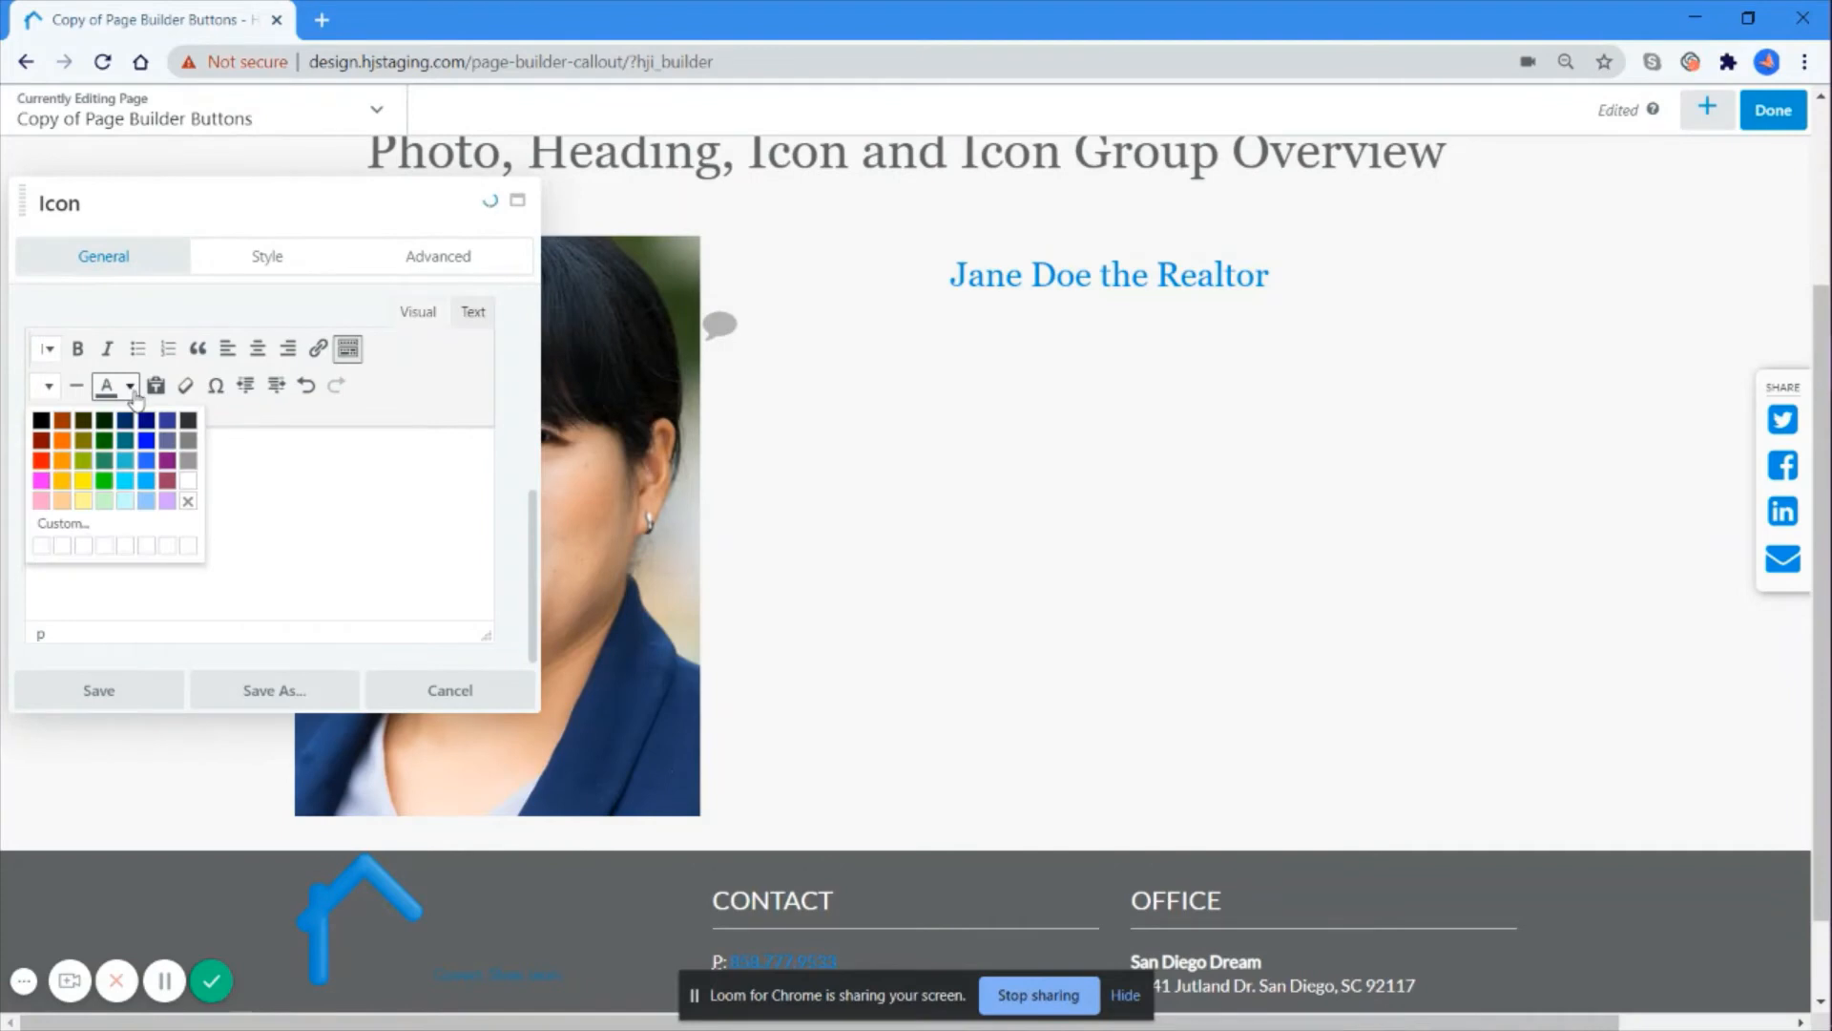
{"action": "left_click", "coordinate": [195, 445]}
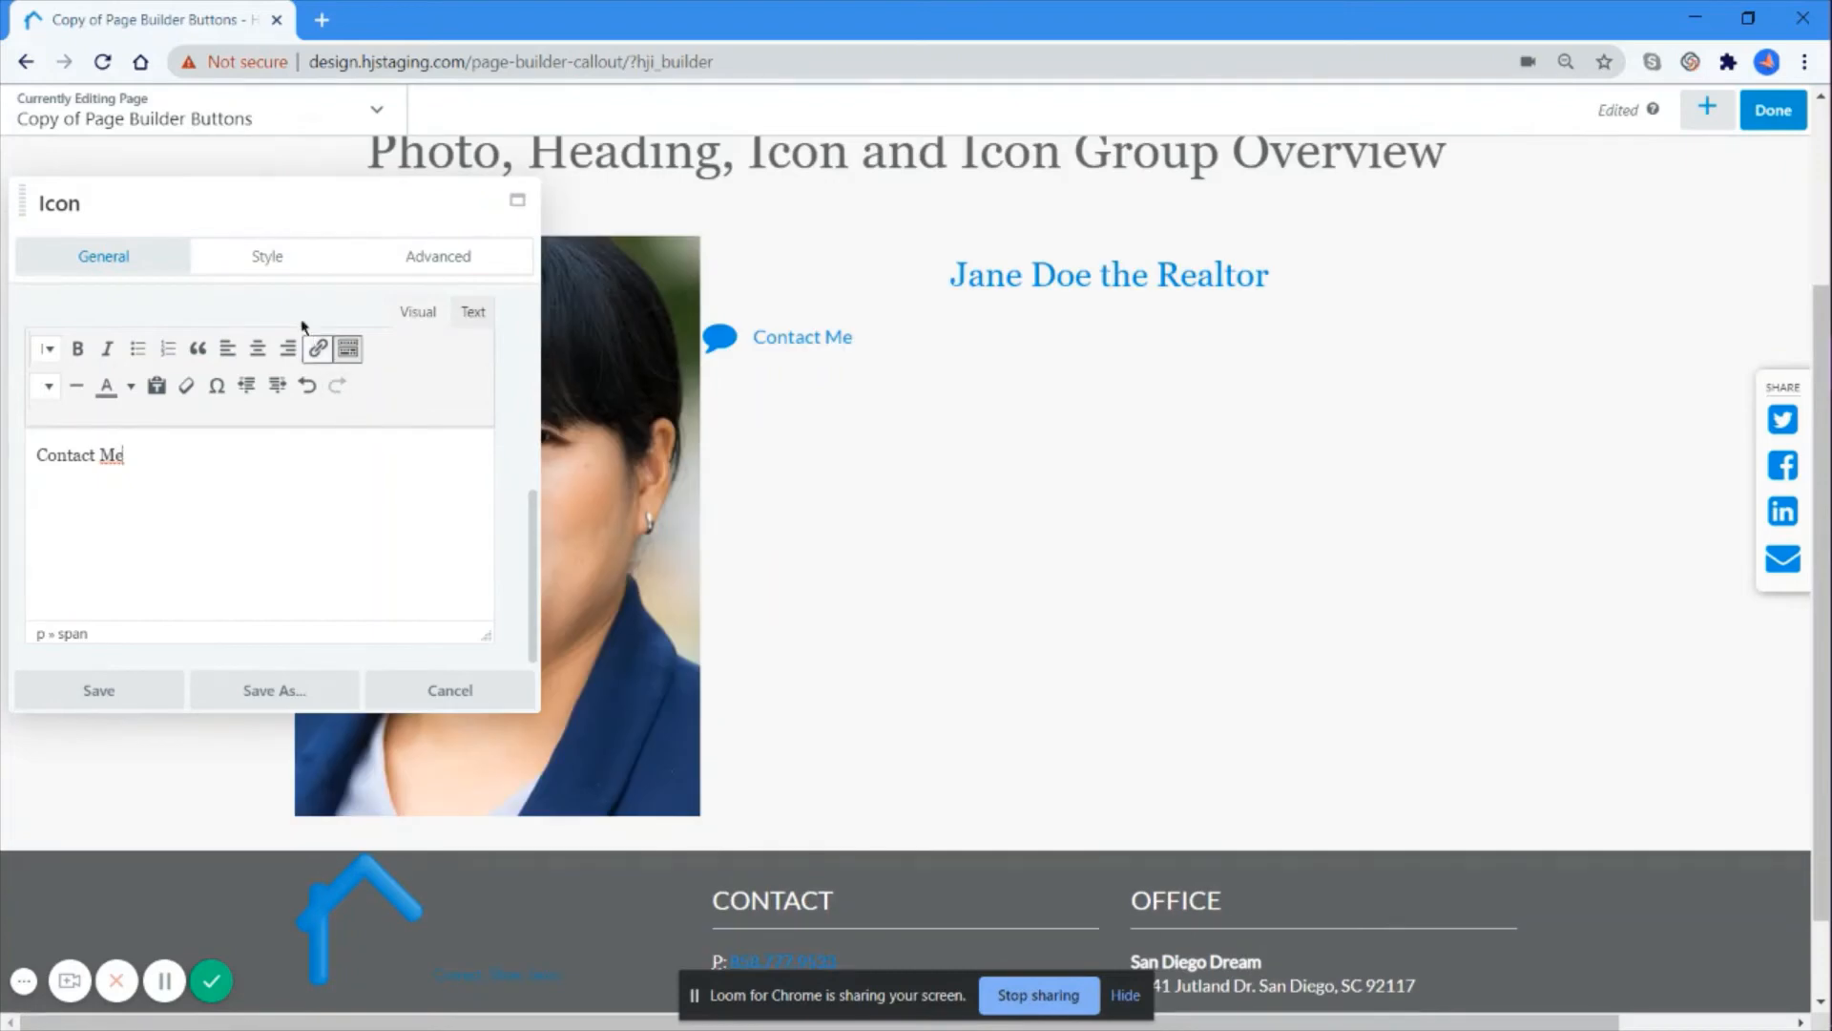
Step: Set the icon's color to the #ffffff preset and its hover color to the #0097e3 preset
{"action": "left_click", "coordinate": [270, 260]}
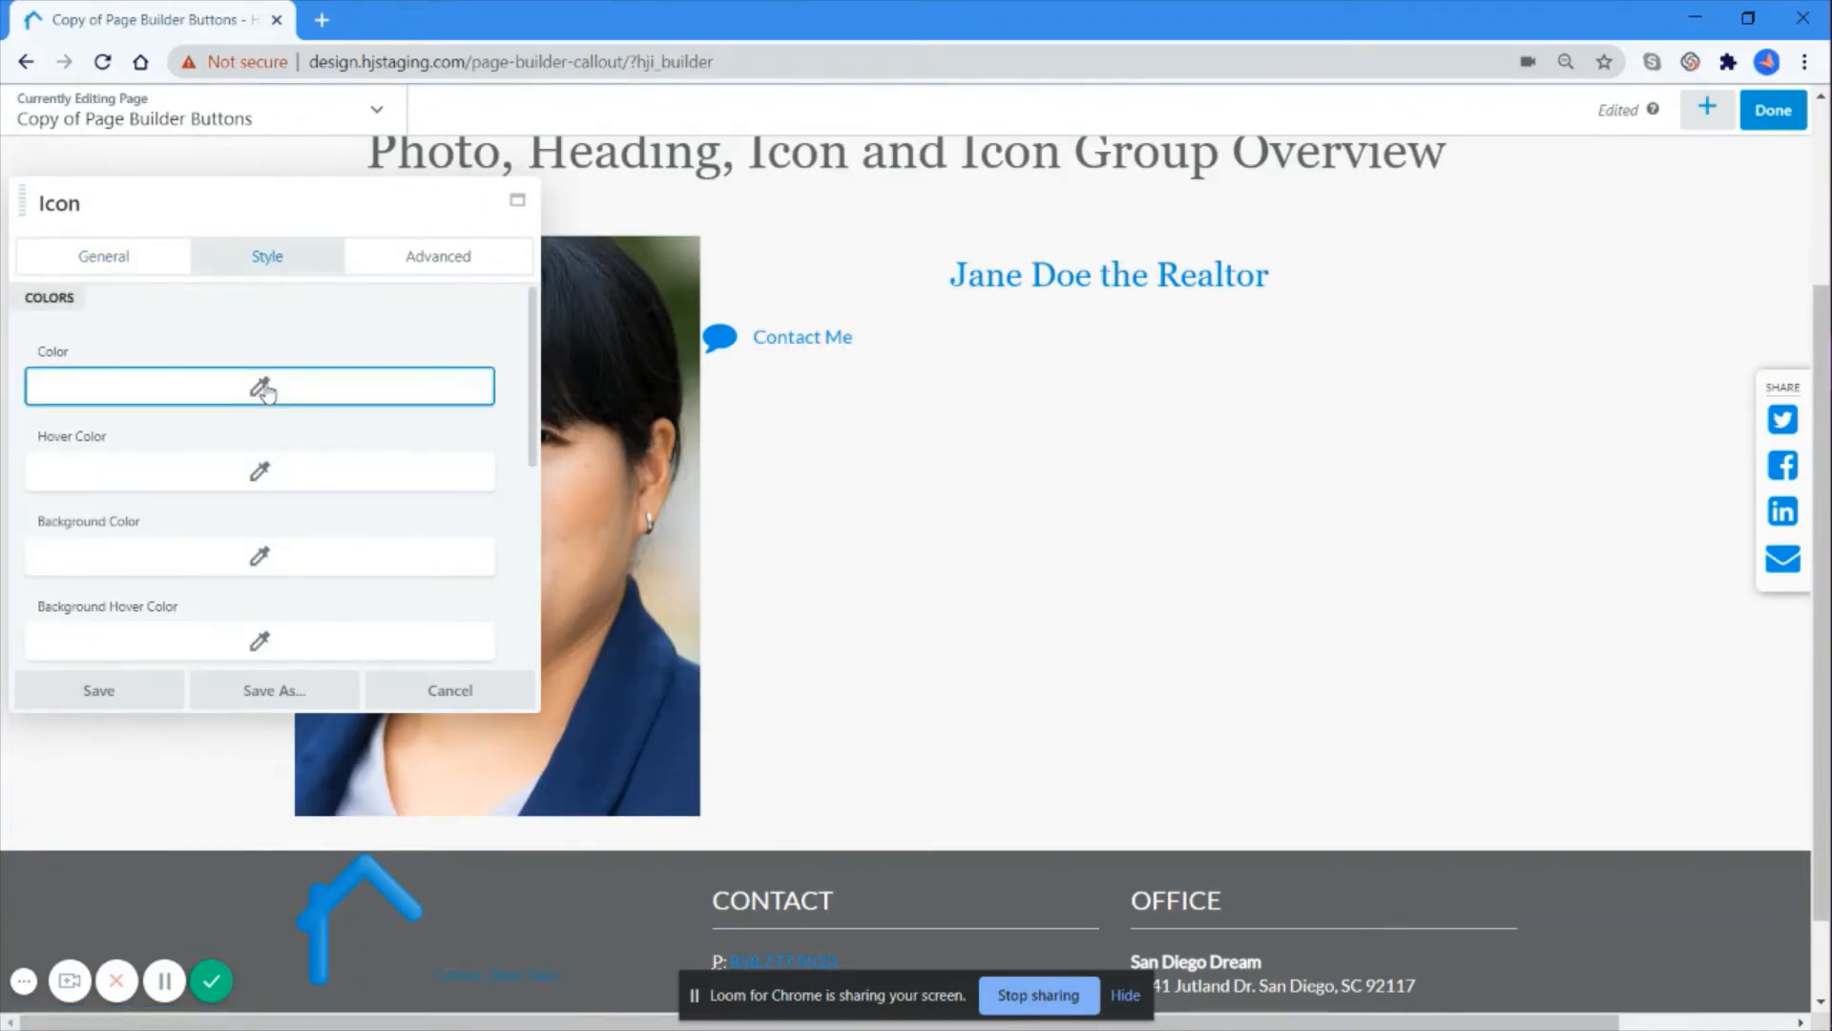
{"action": "left_click", "coordinate": [263, 390]}
{"action": "left_click", "coordinate": [229, 704]}
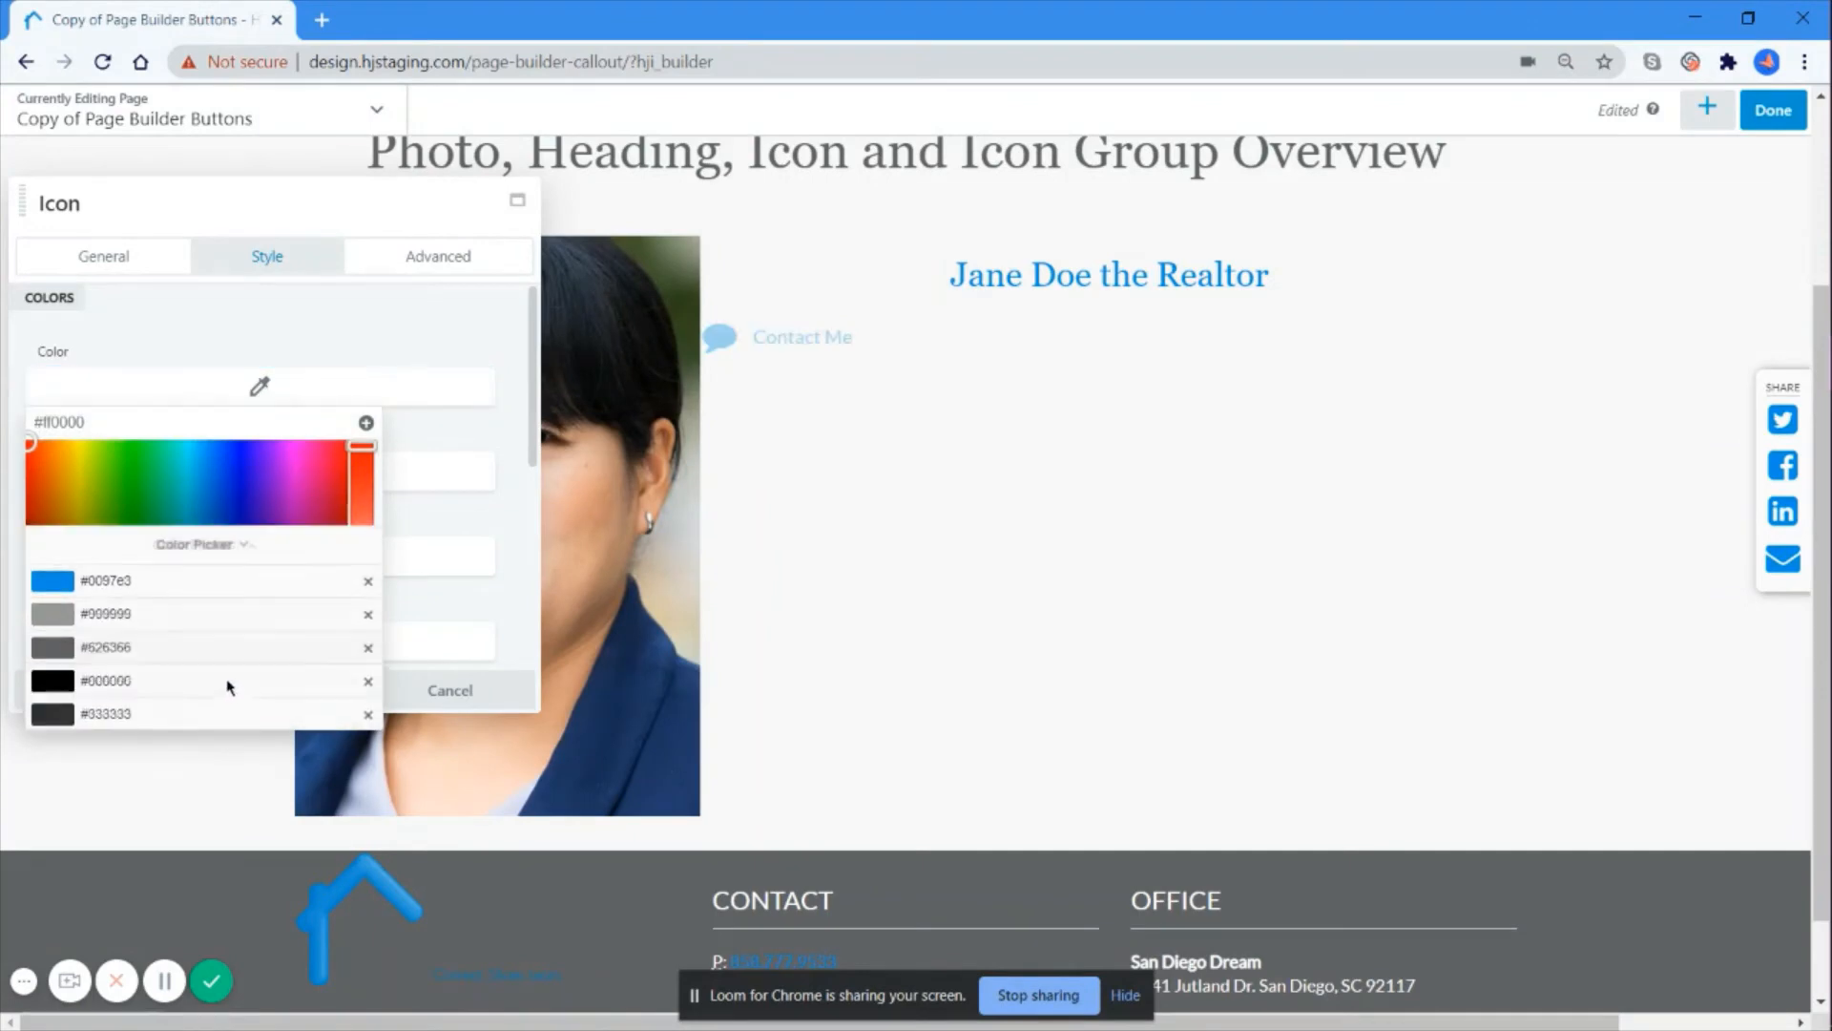
{"action": "left_click", "coordinate": [214, 689]}
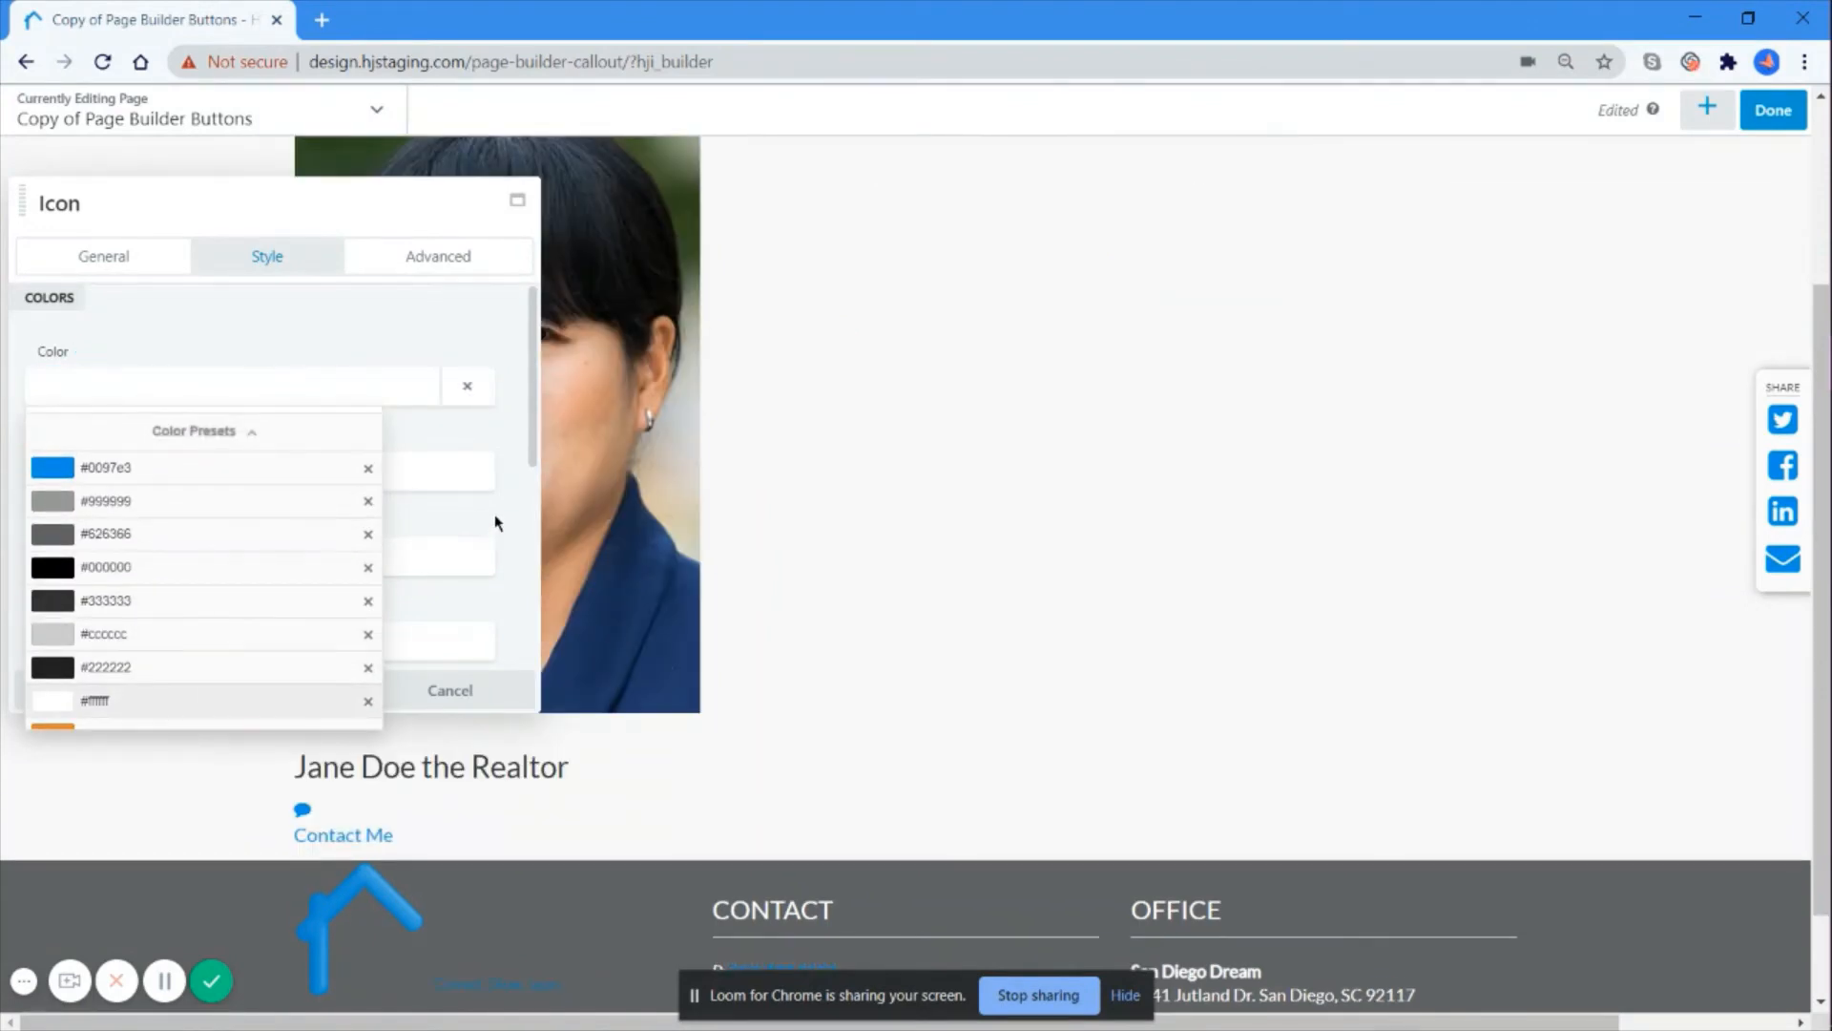
{"action": "left_click", "coordinate": [495, 523]}
{"action": "left_click", "coordinate": [288, 470]}
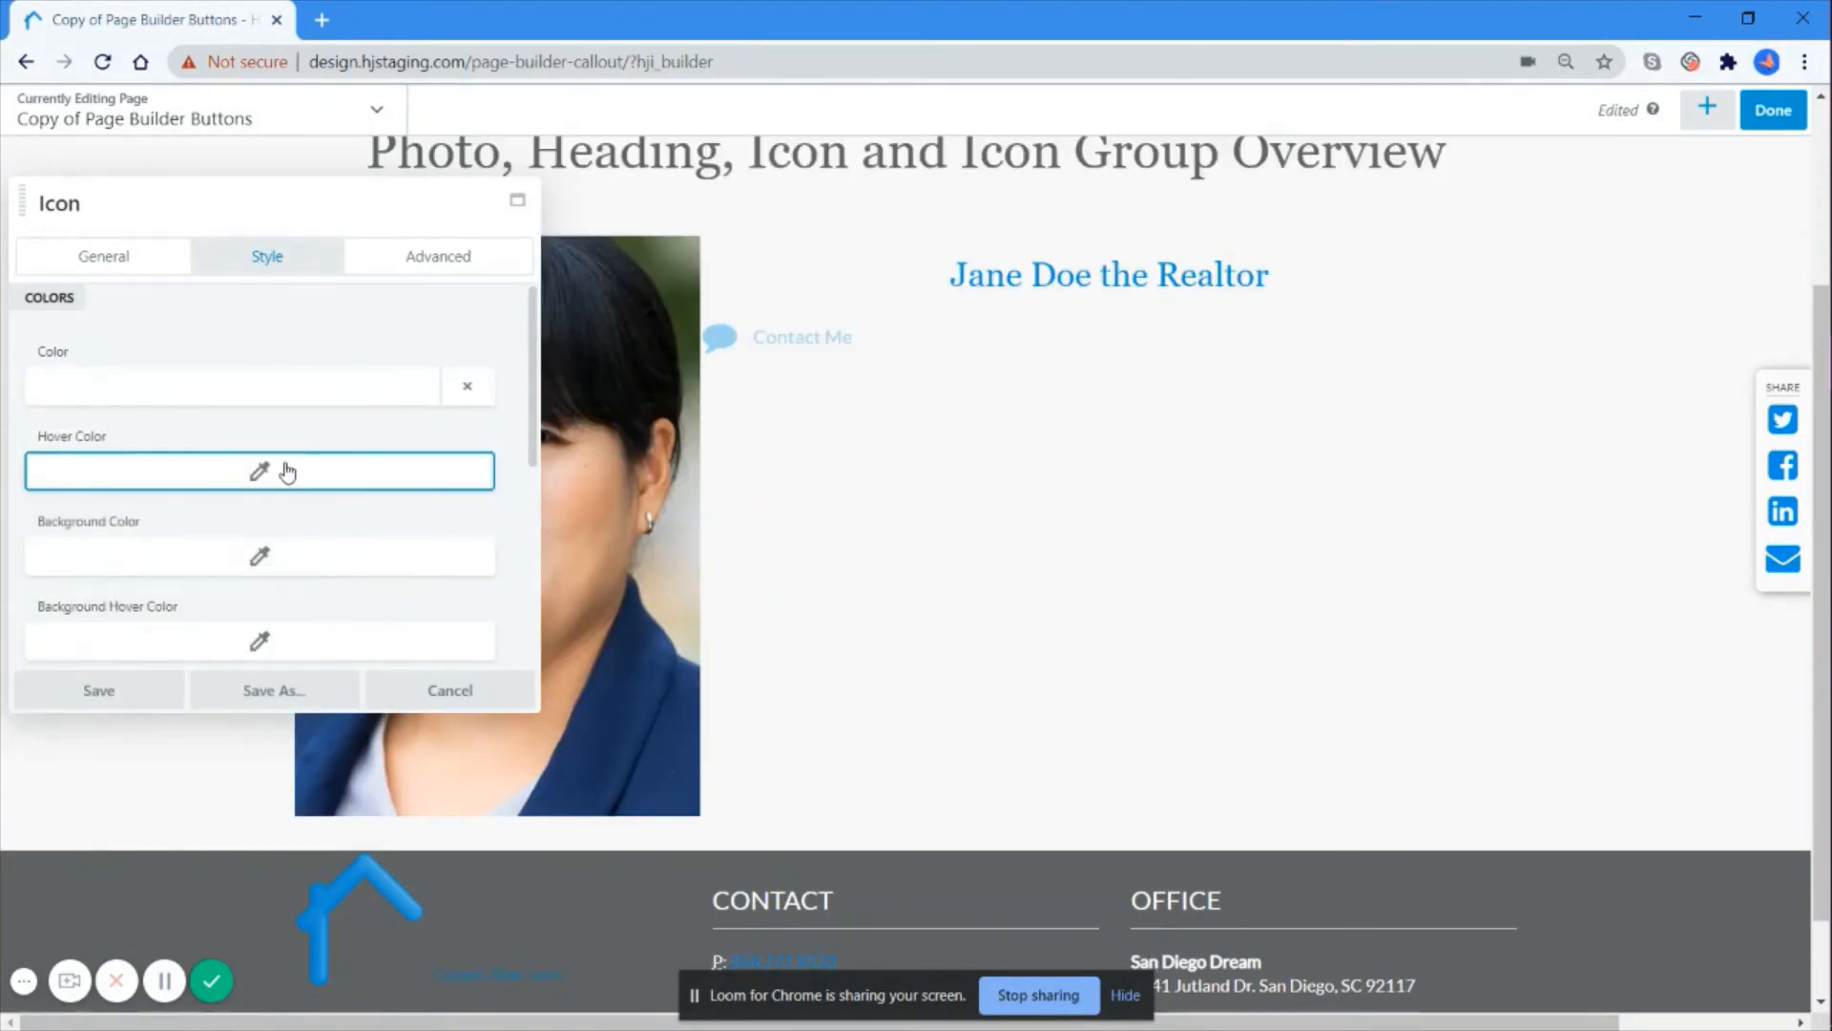
{"action": "left_click", "coordinate": [198, 686]}
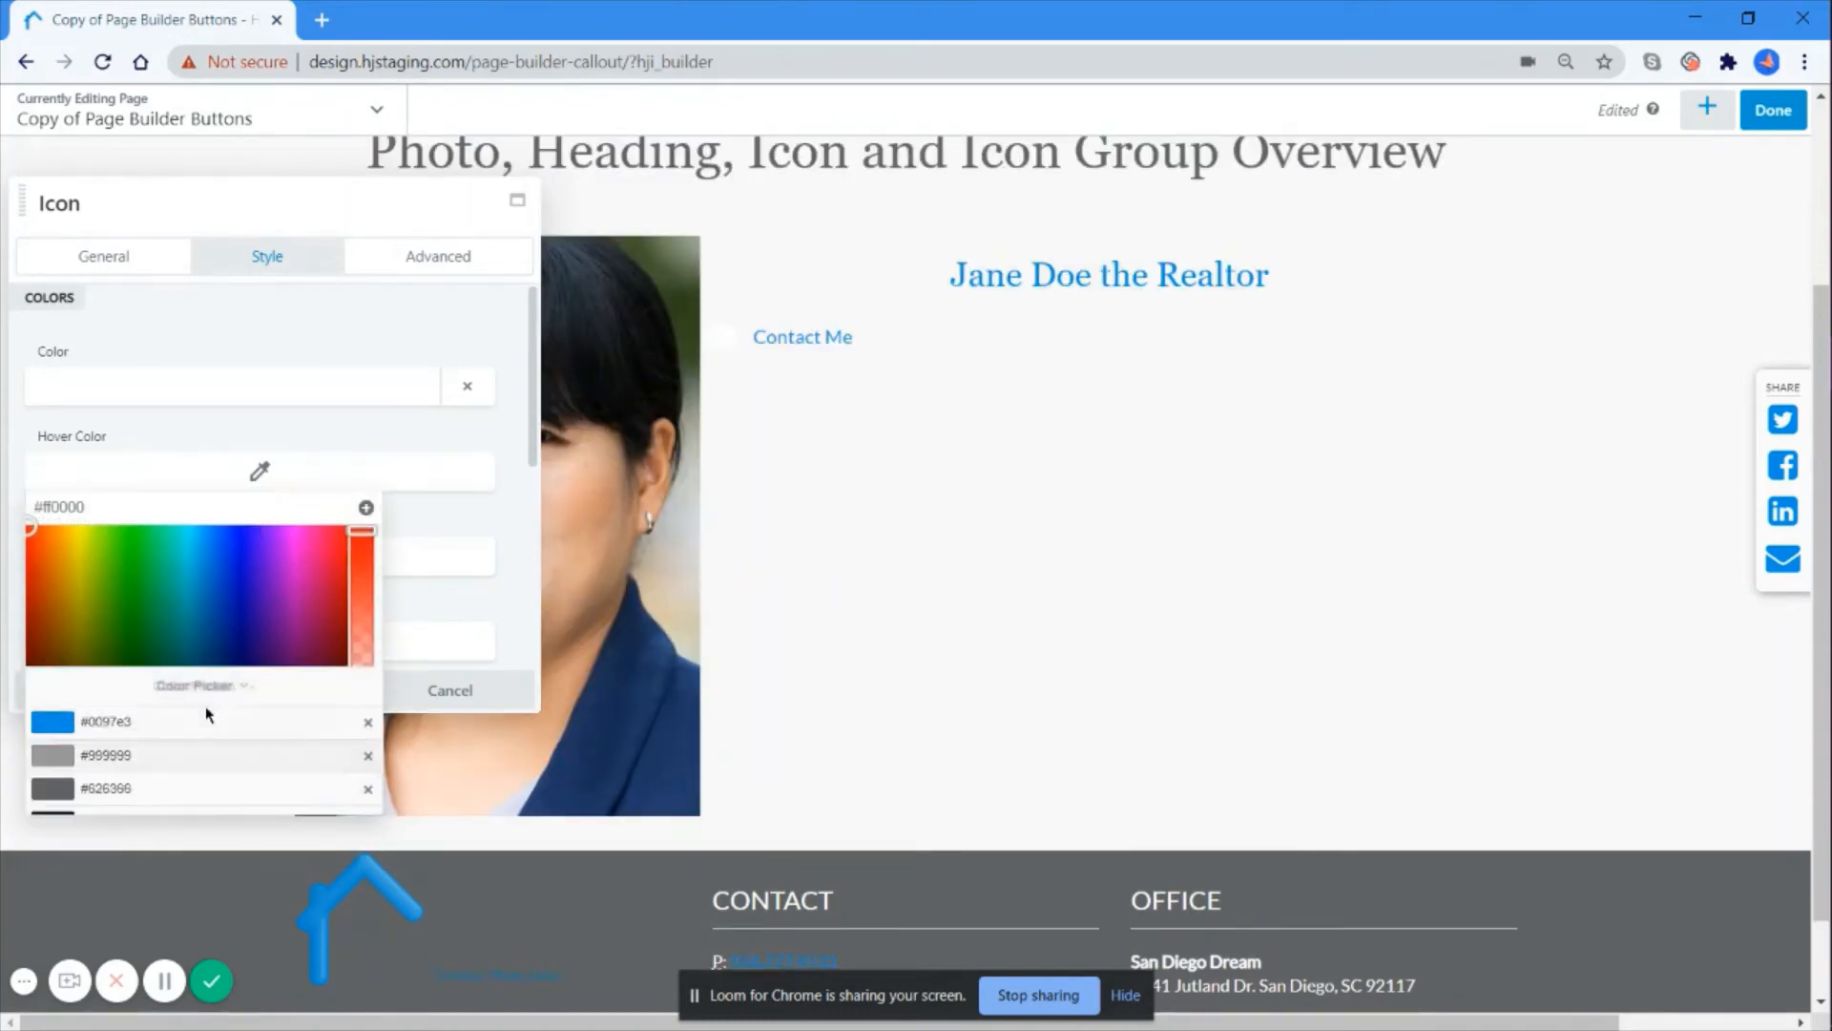
{"action": "left_click", "coordinate": [238, 540]}
{"action": "left_click", "coordinate": [462, 522]}
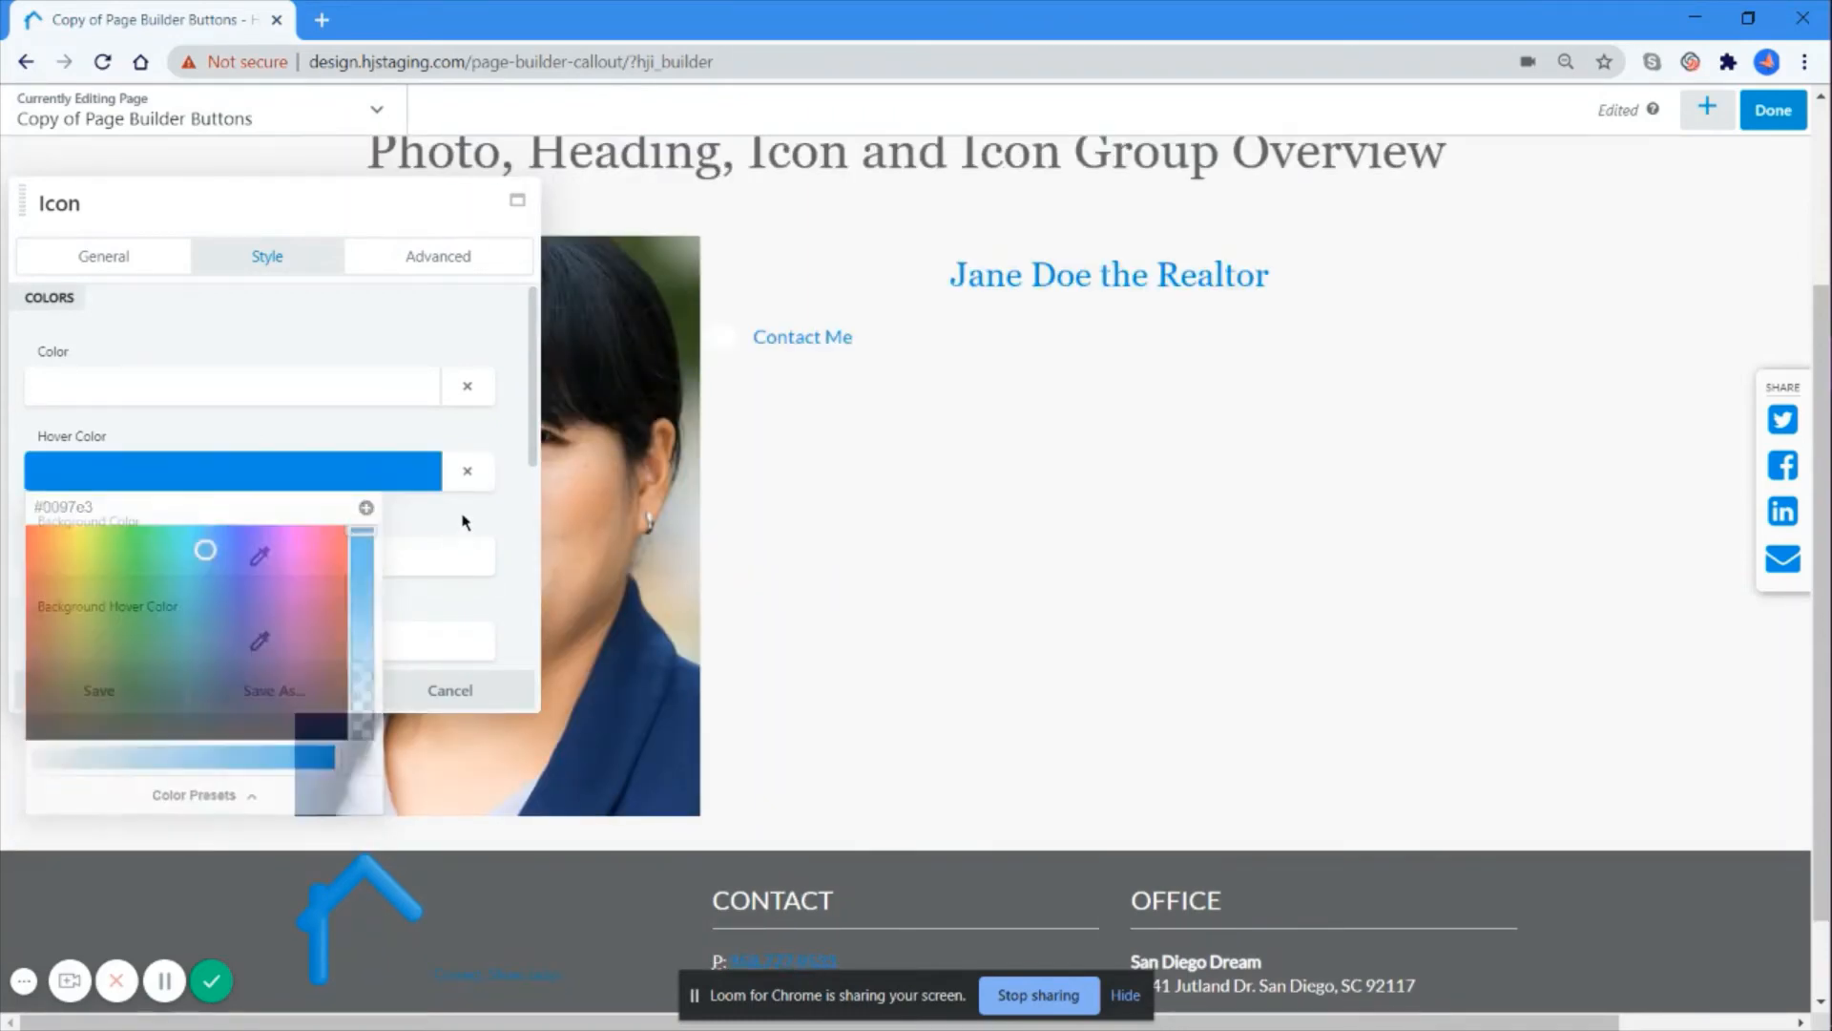
Step: Set the icon's background color to the #0097e3 preset and its background hover color to #ffffff
{"action": "left_click", "coordinate": [306, 556]}
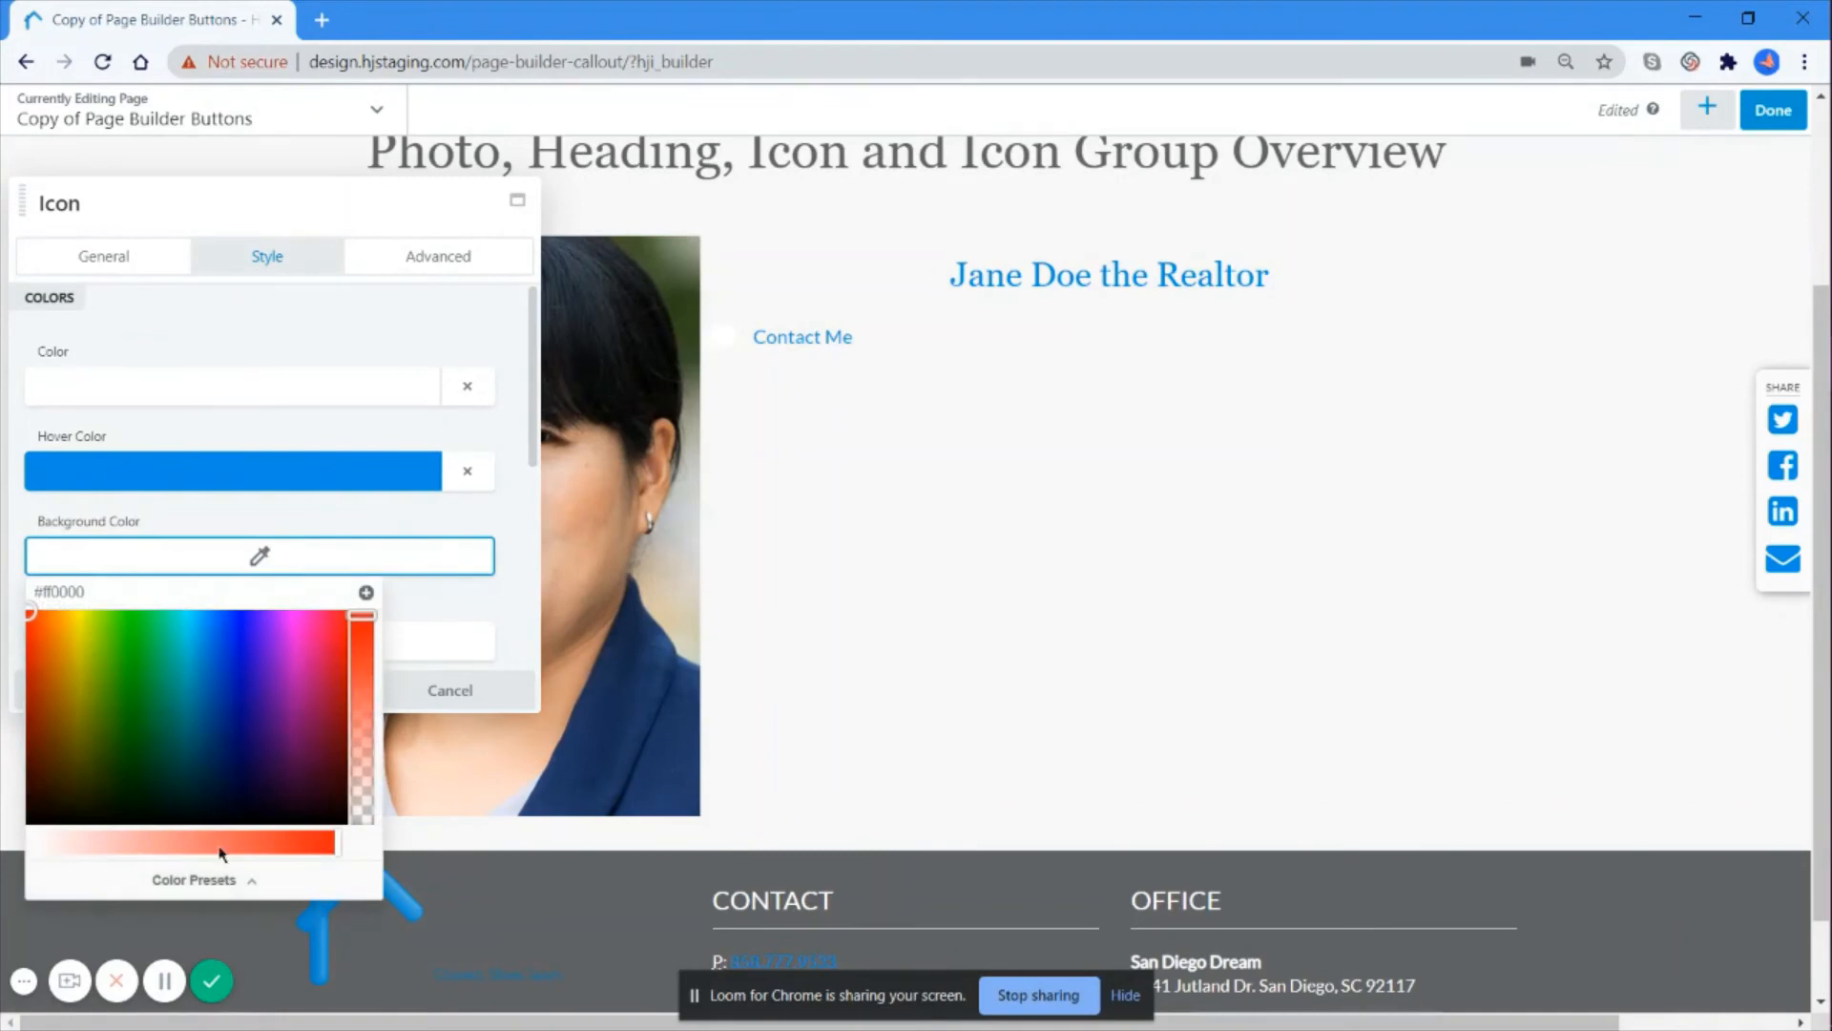
{"action": "left_click", "coordinate": [204, 877]}
{"action": "left_click", "coordinate": [247, 628]}
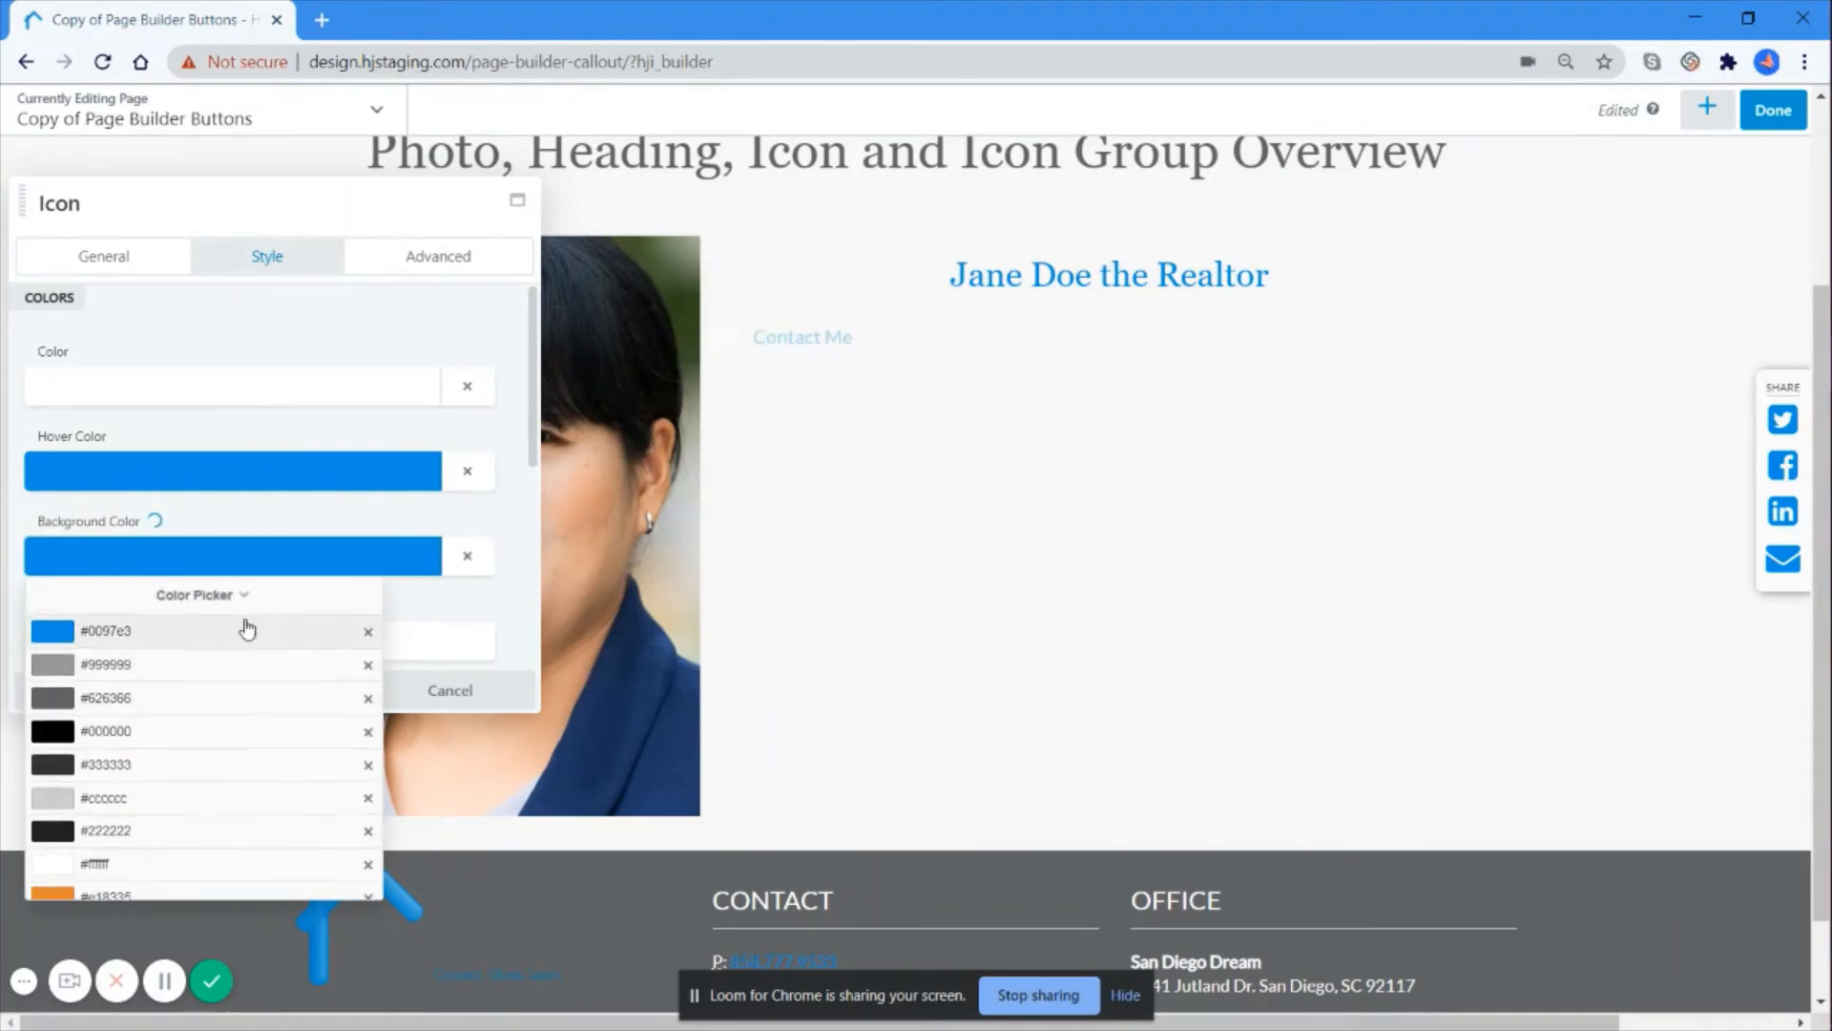
{"action": "left_click", "coordinate": [462, 615]}
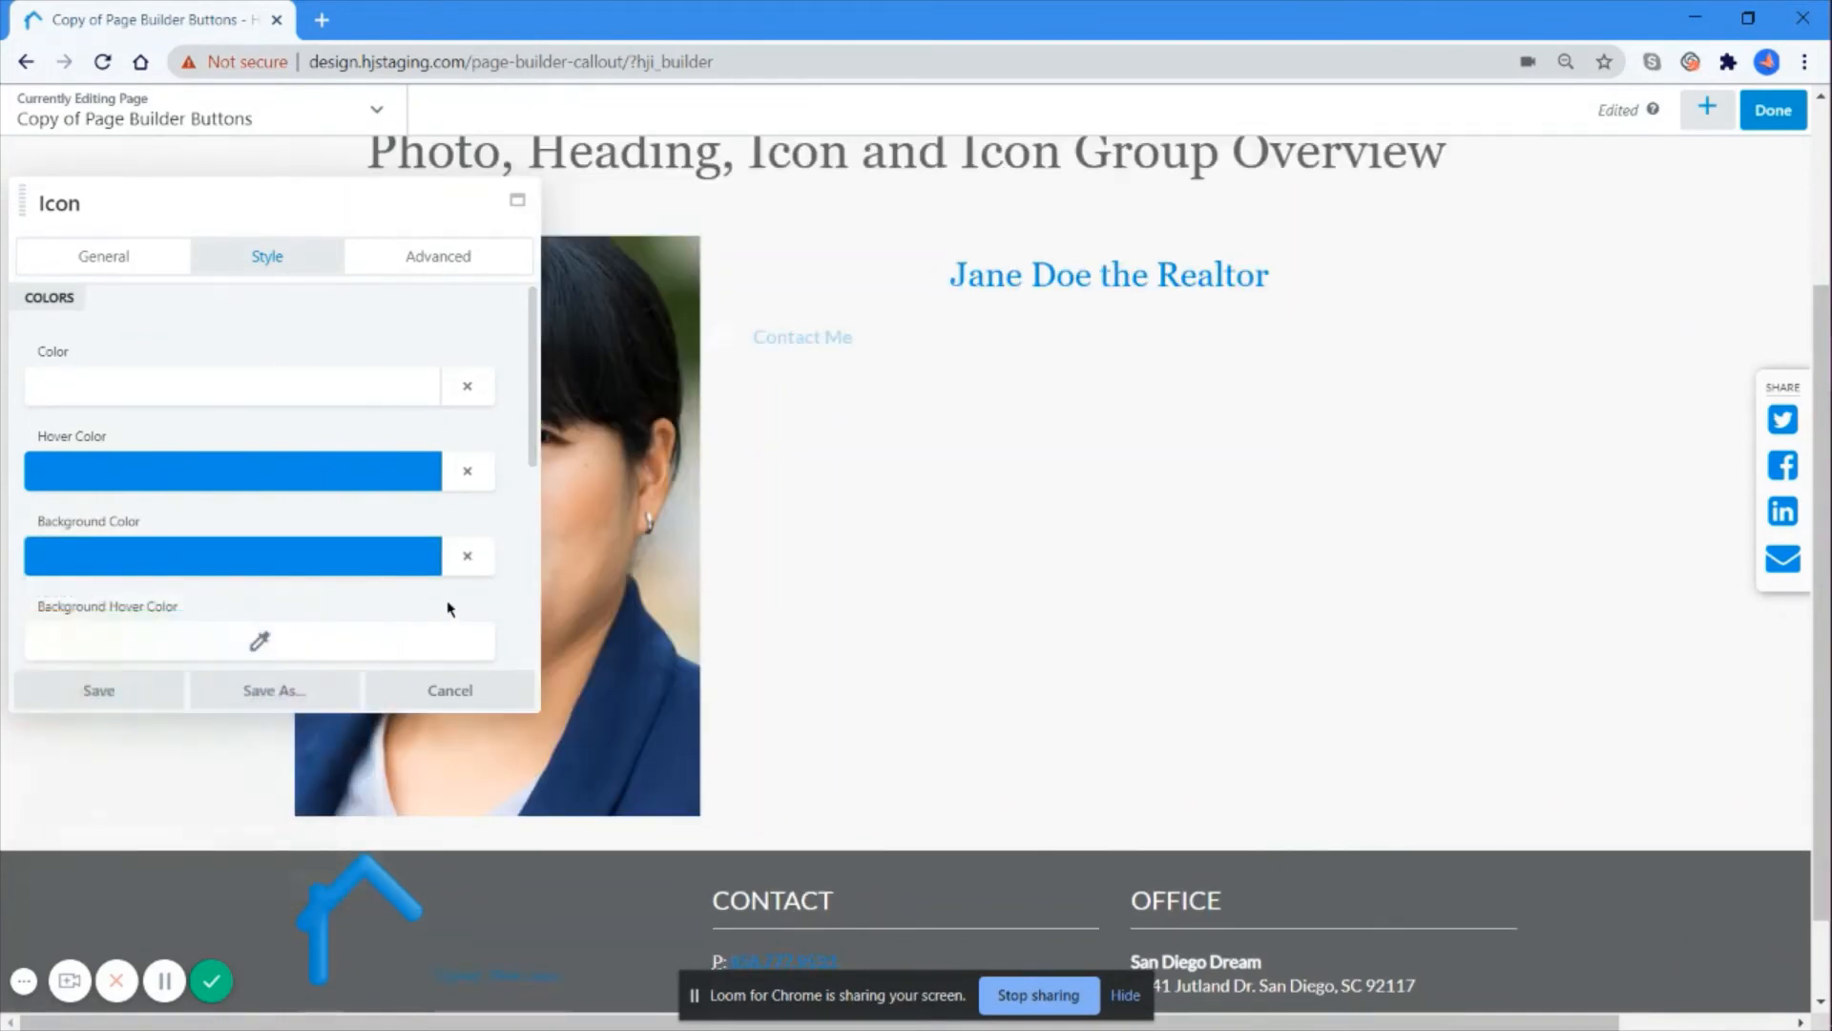
{"action": "left_click", "coordinate": [324, 641]}
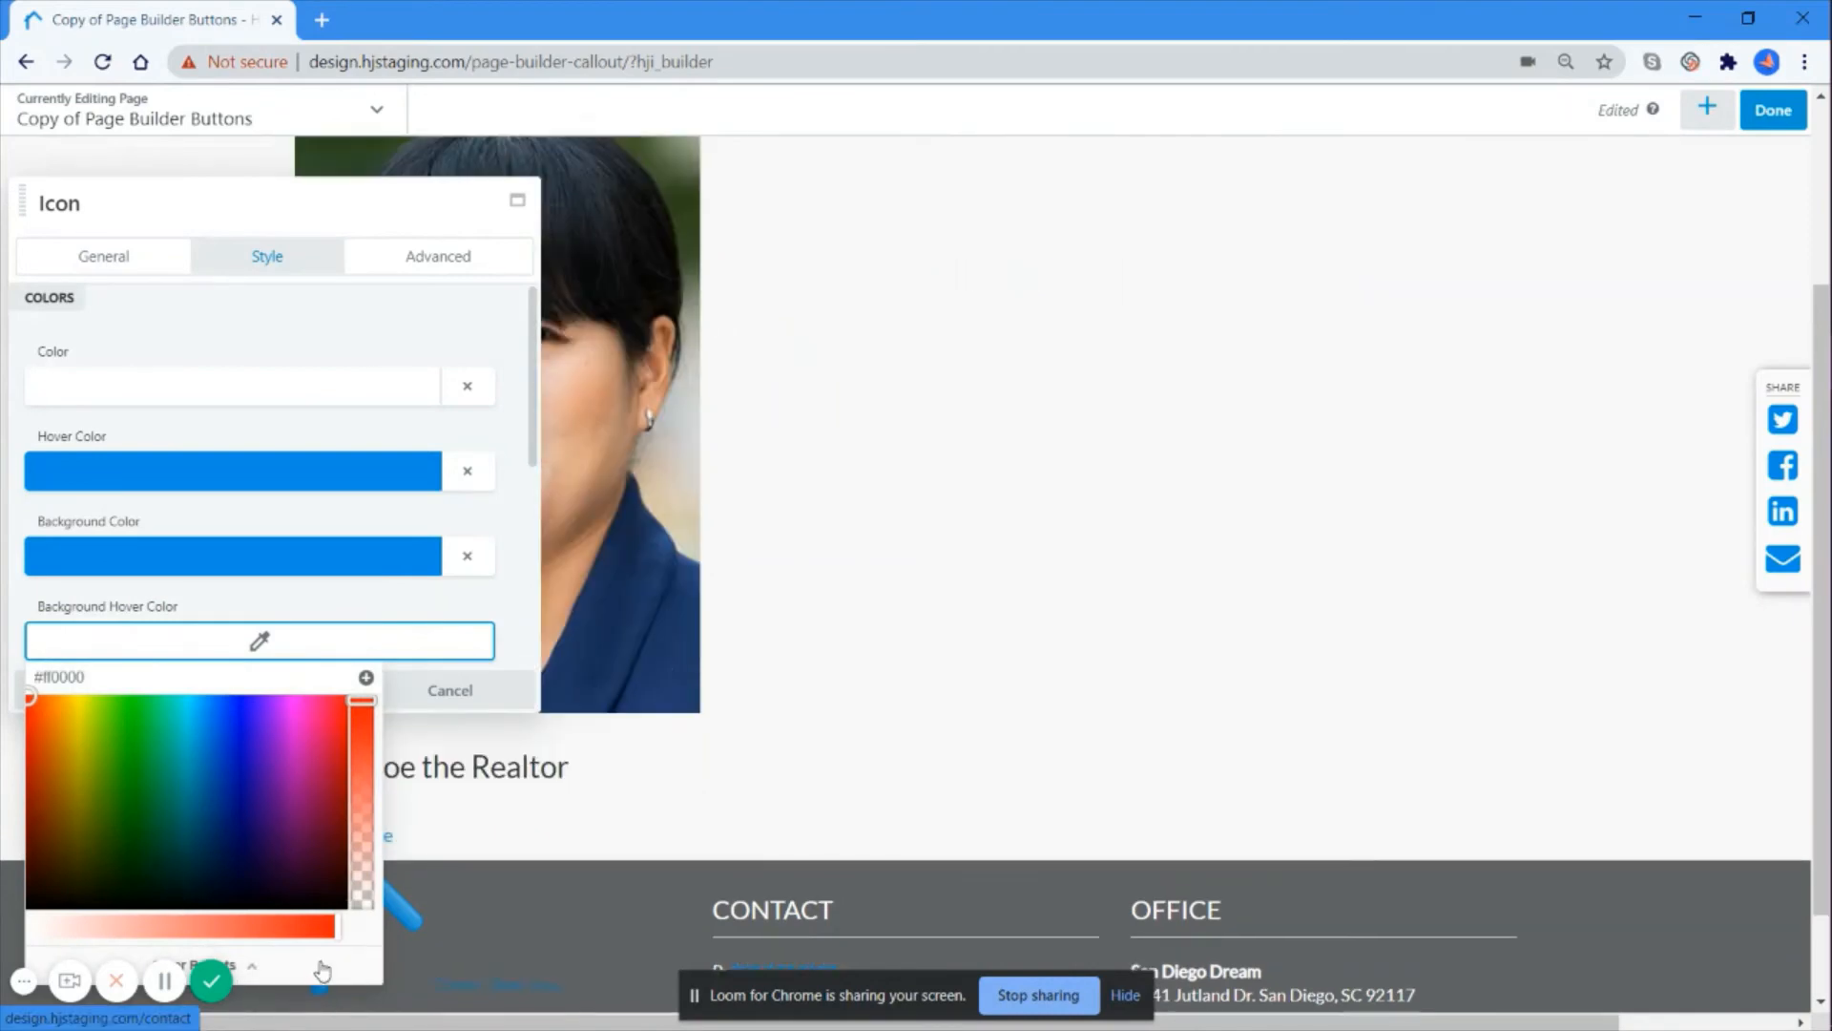
{"action": "left_click", "coordinate": [324, 971]}
{"action": "scroll", "coordinate": [225, 764], "scroll_direction": "down", "scroll_amount": 2}
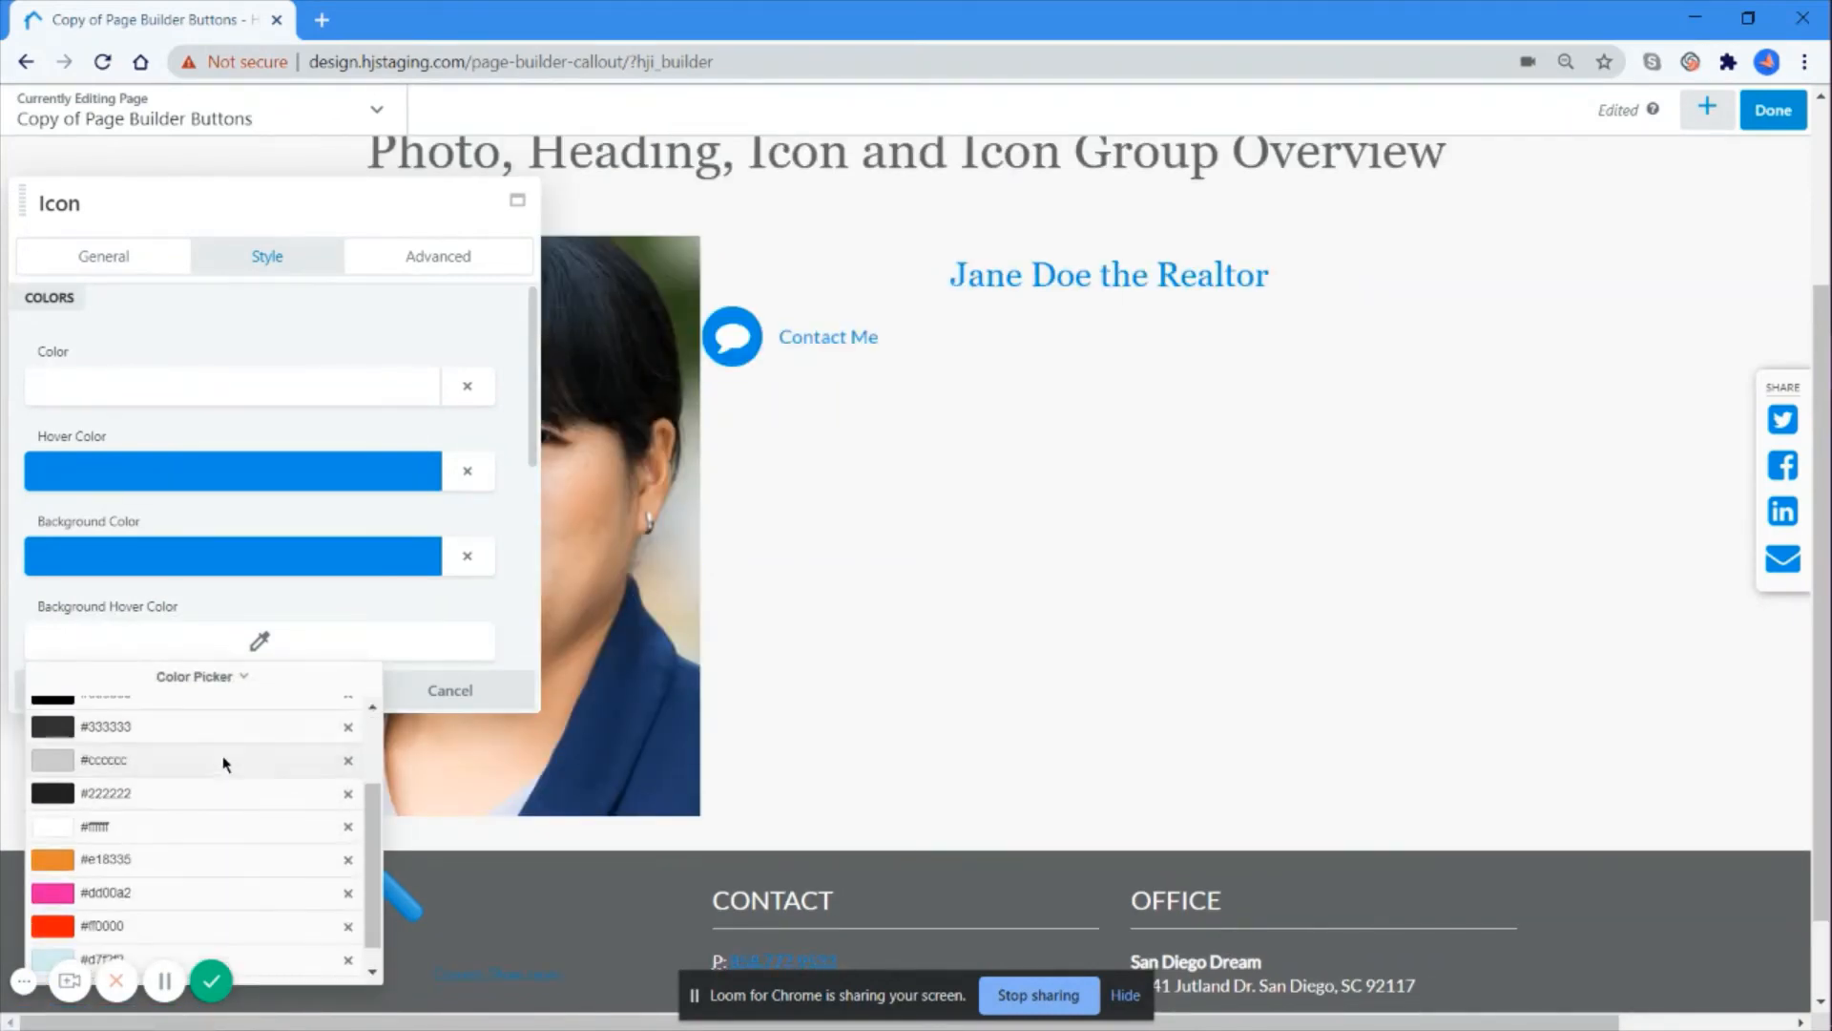
{"action": "left_click", "coordinate": [225, 827]}
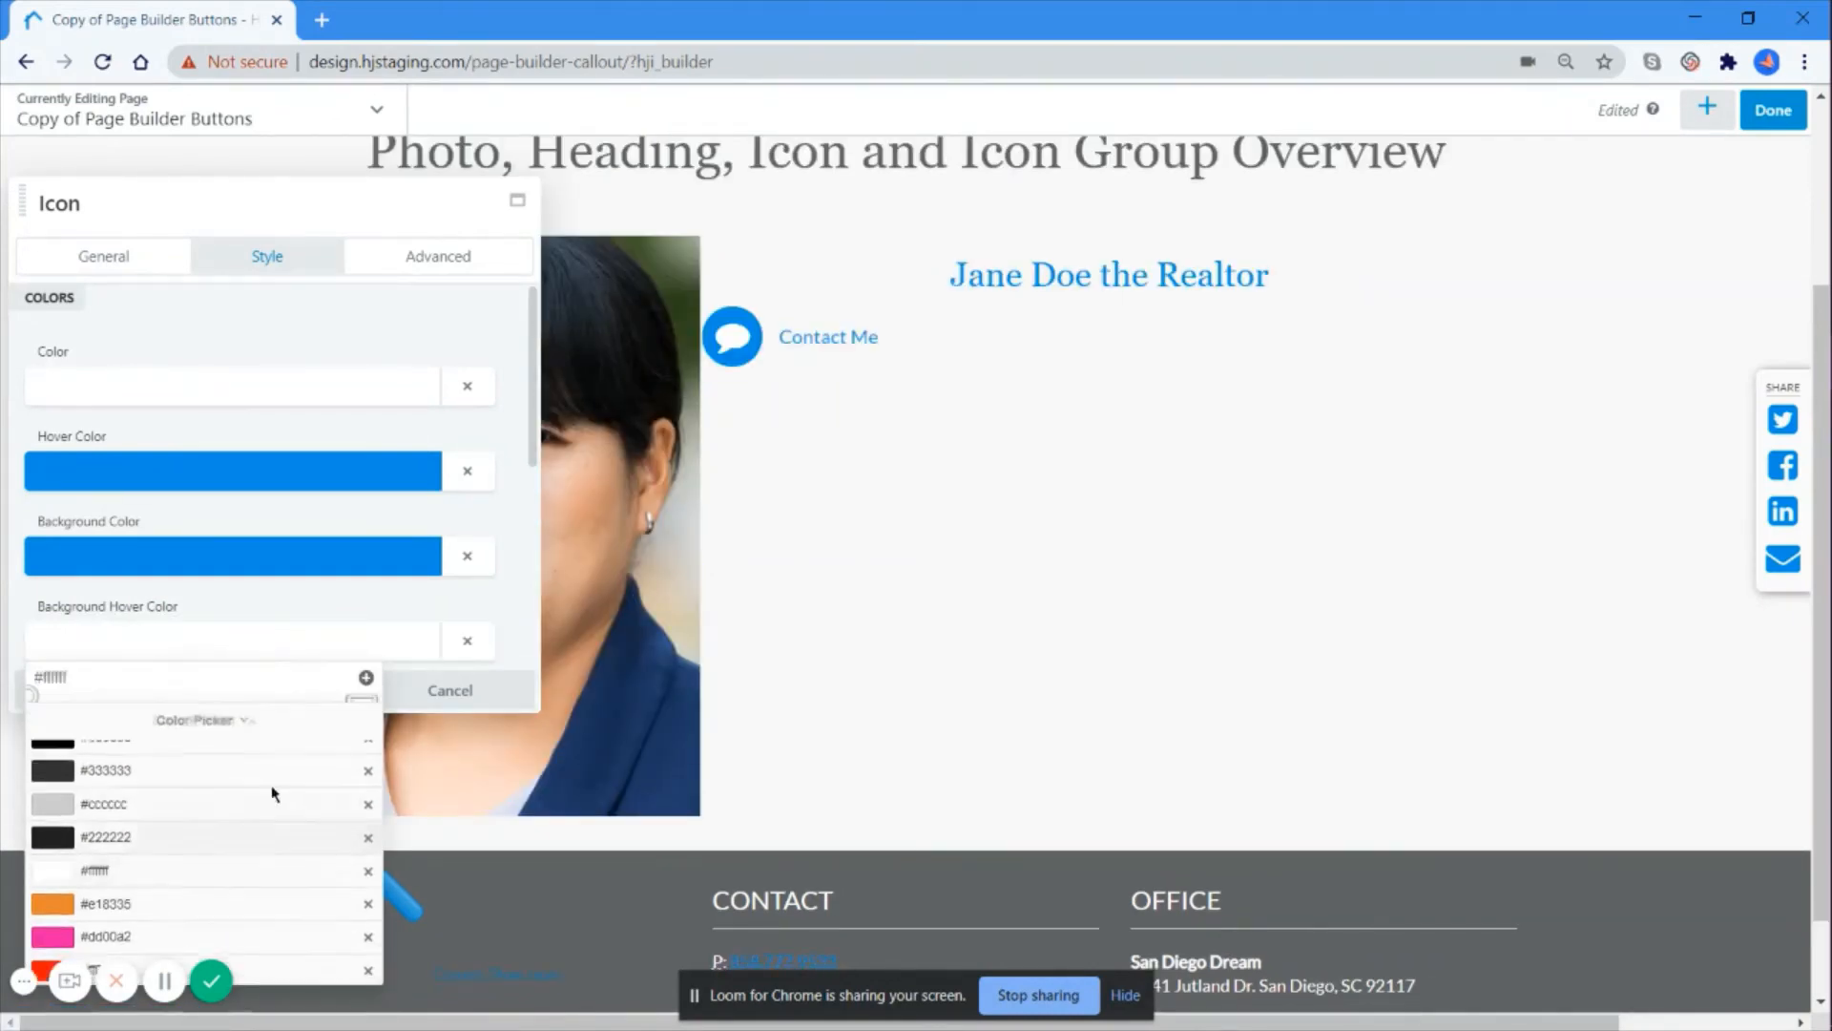
{"action": "left_click", "coordinate": [507, 603]}
Step: Set the icon's size to 3 em and its alignment to Center, and check the mobile alignment options
{"action": "scroll", "coordinate": [329, 539], "scroll_direction": "down", "scroll_amount": 4}
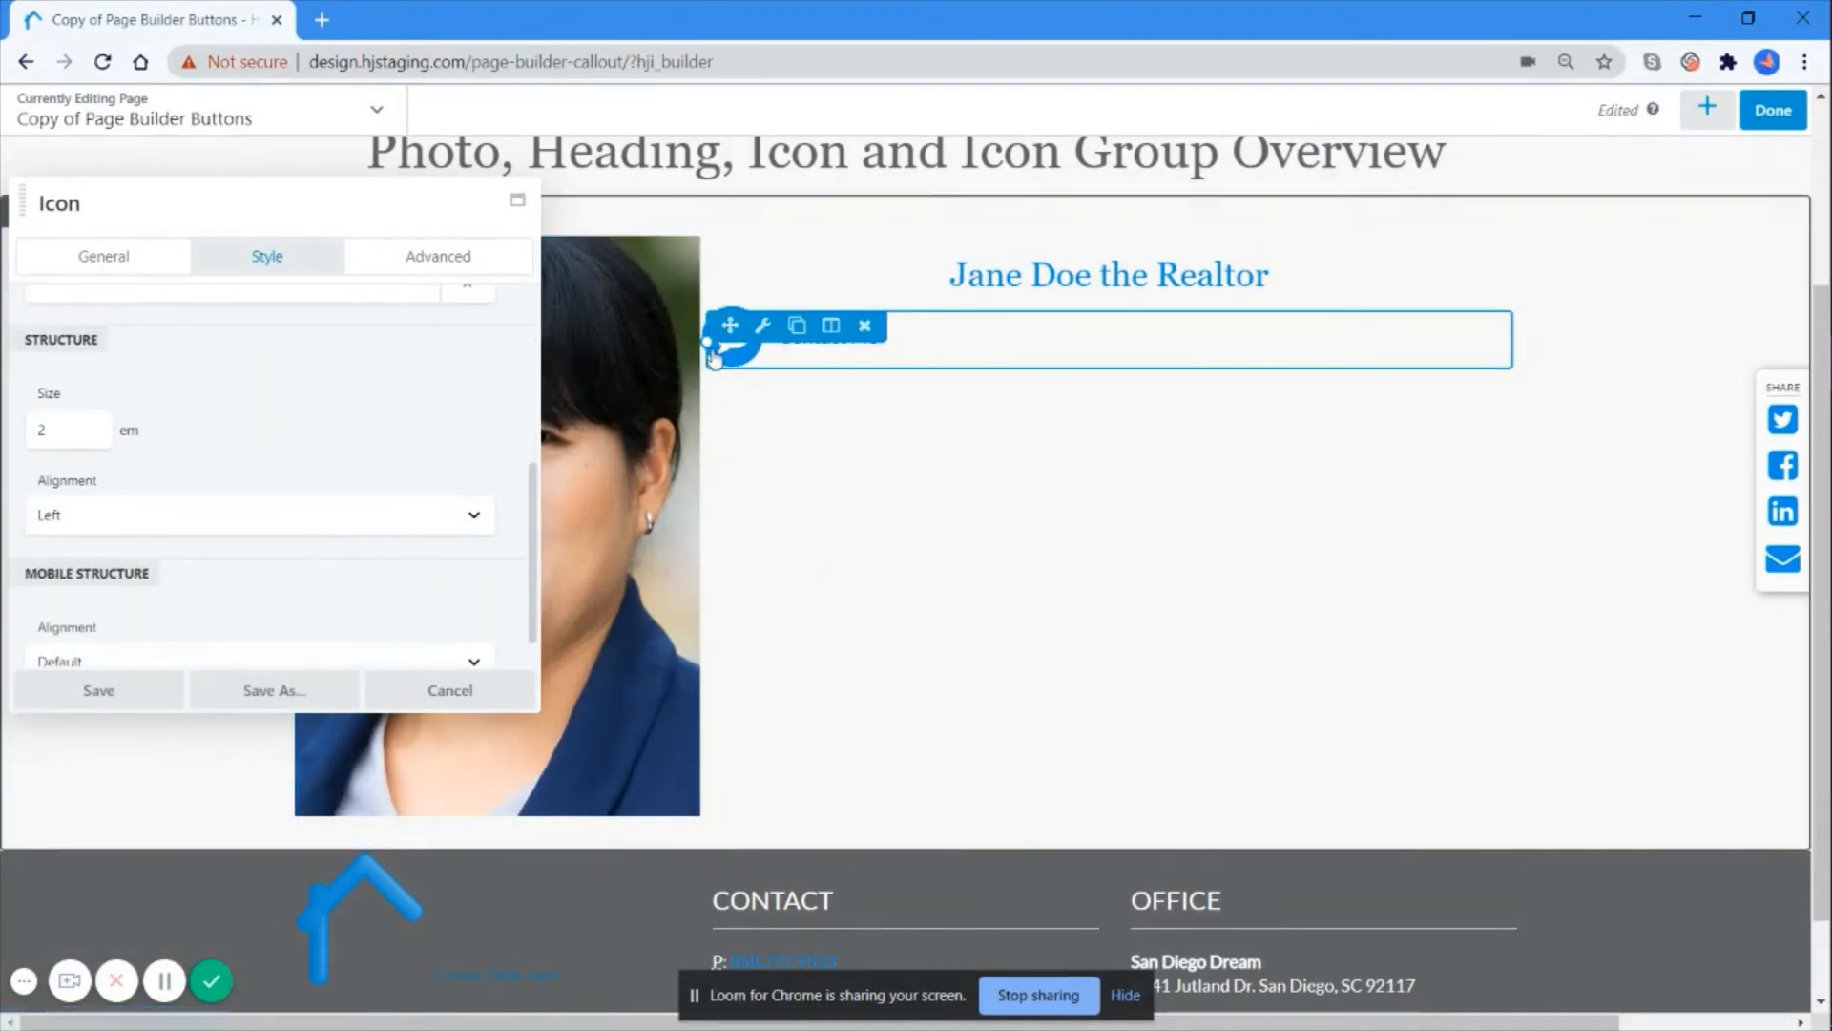
{"action": "left_click", "coordinate": [107, 430]}
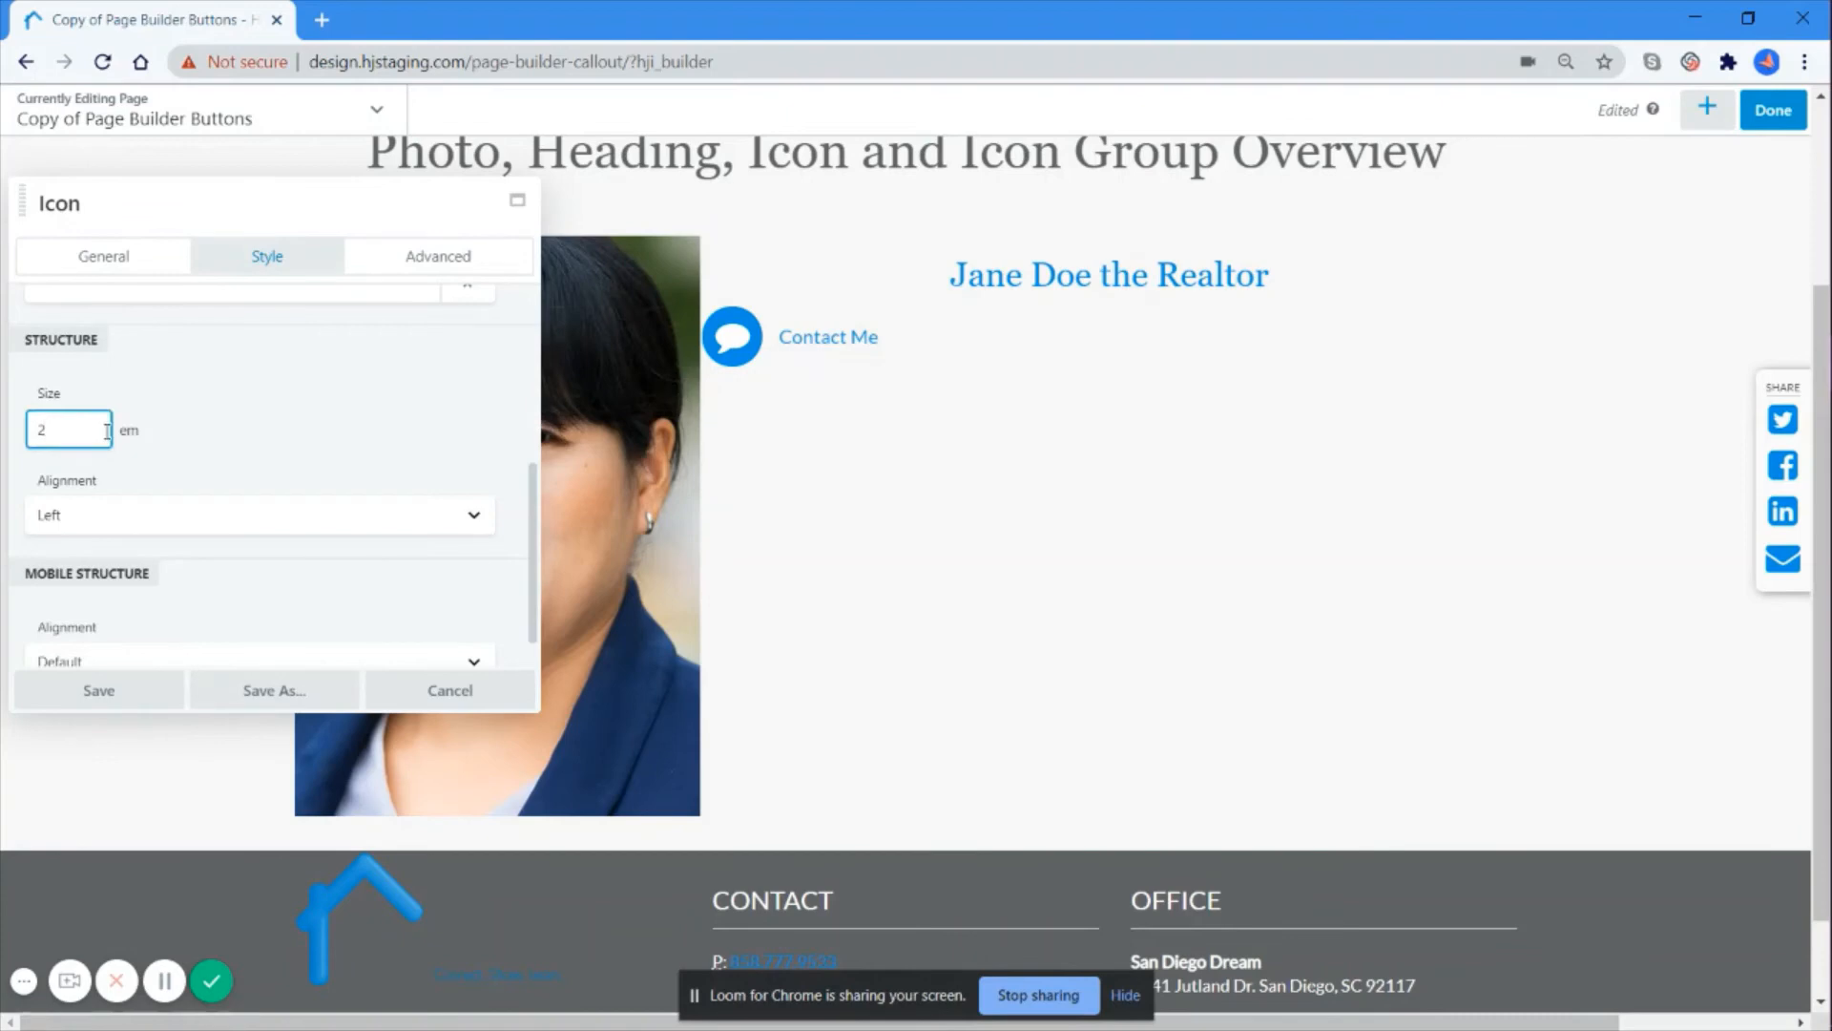
{"action": "type", "text": "3"}
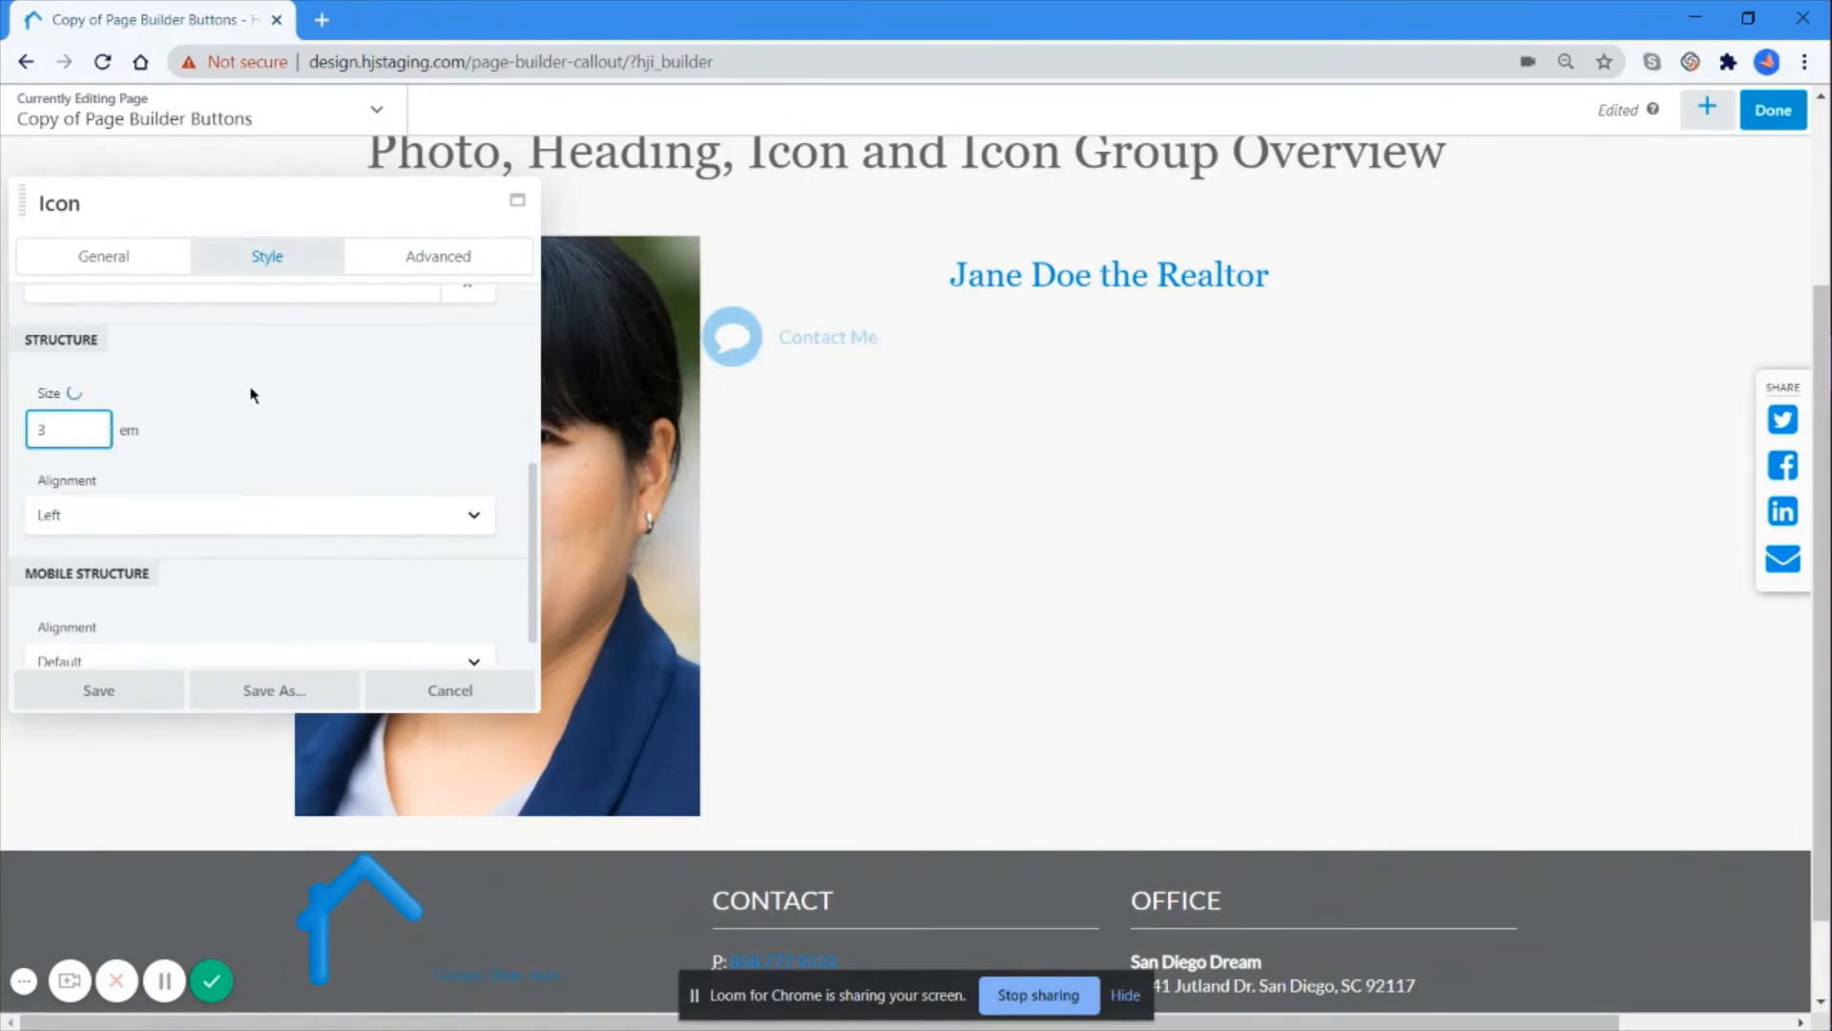
{"action": "left_click", "coordinate": [286, 515]}
{"action": "left_click", "coordinate": [280, 553]}
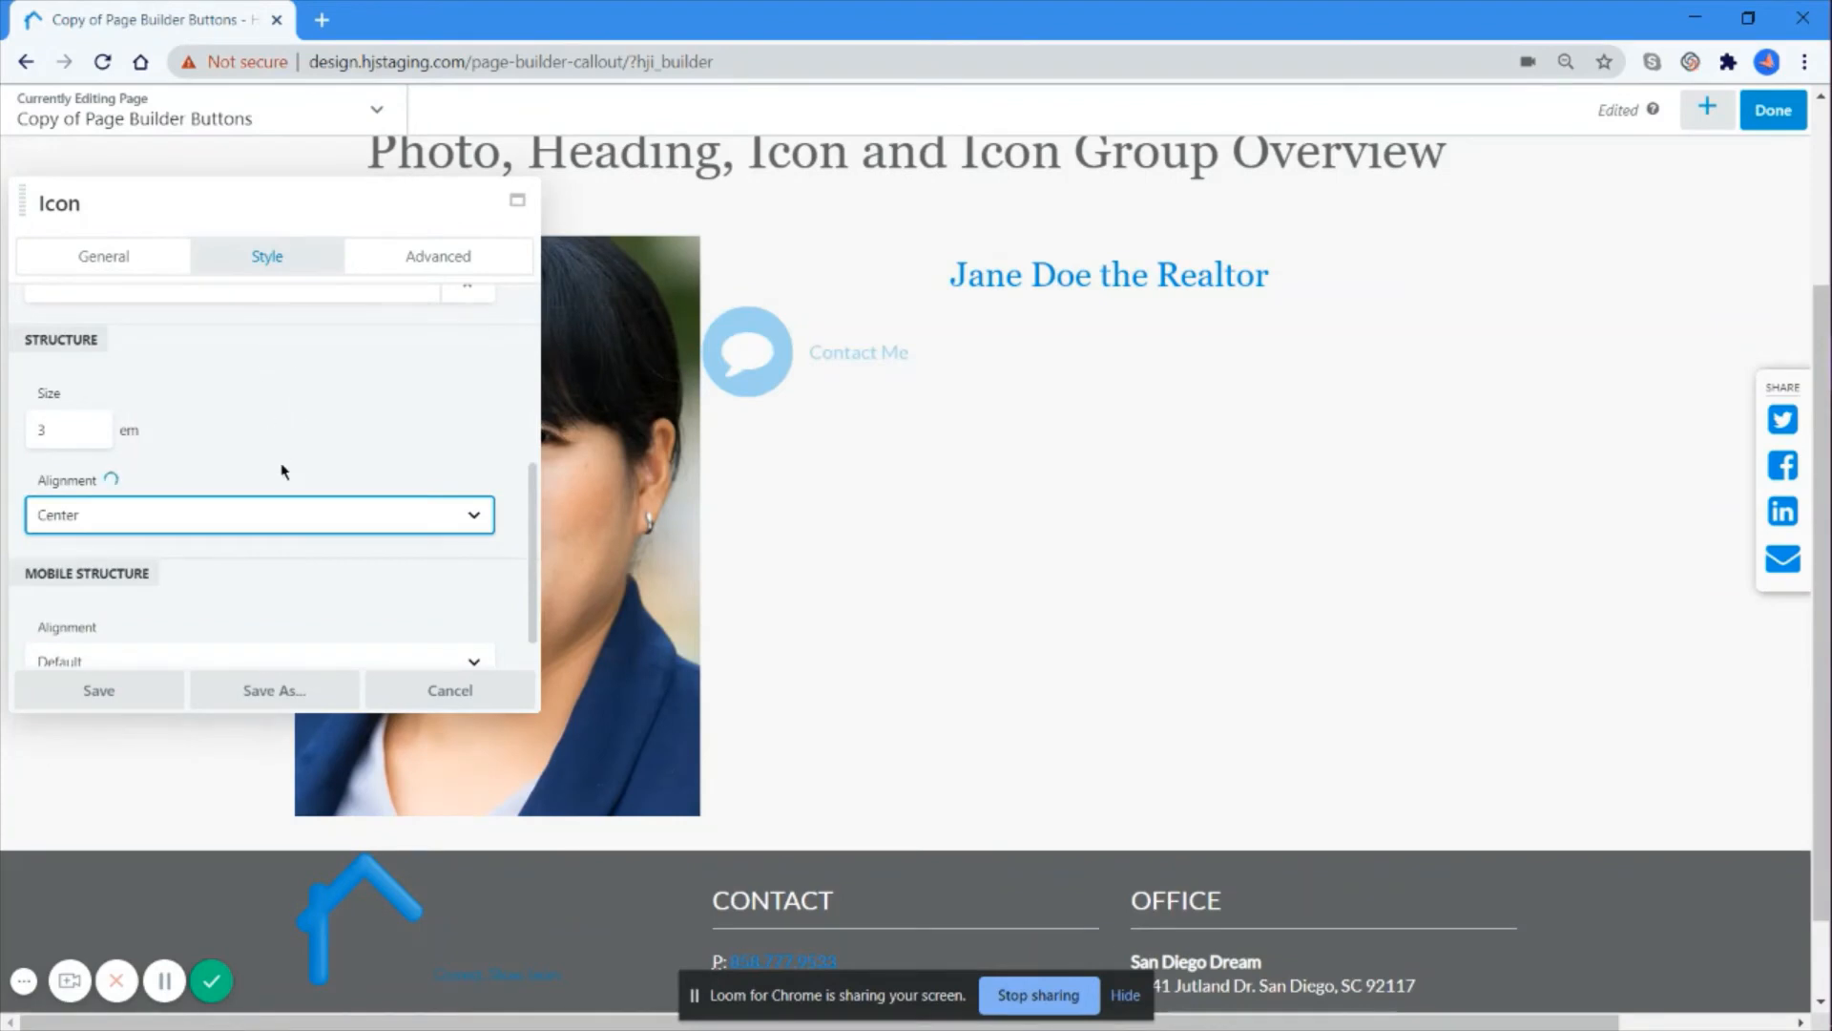
{"action": "scroll", "coordinate": [289, 471], "scroll_direction": "down", "scroll_amount": 1}
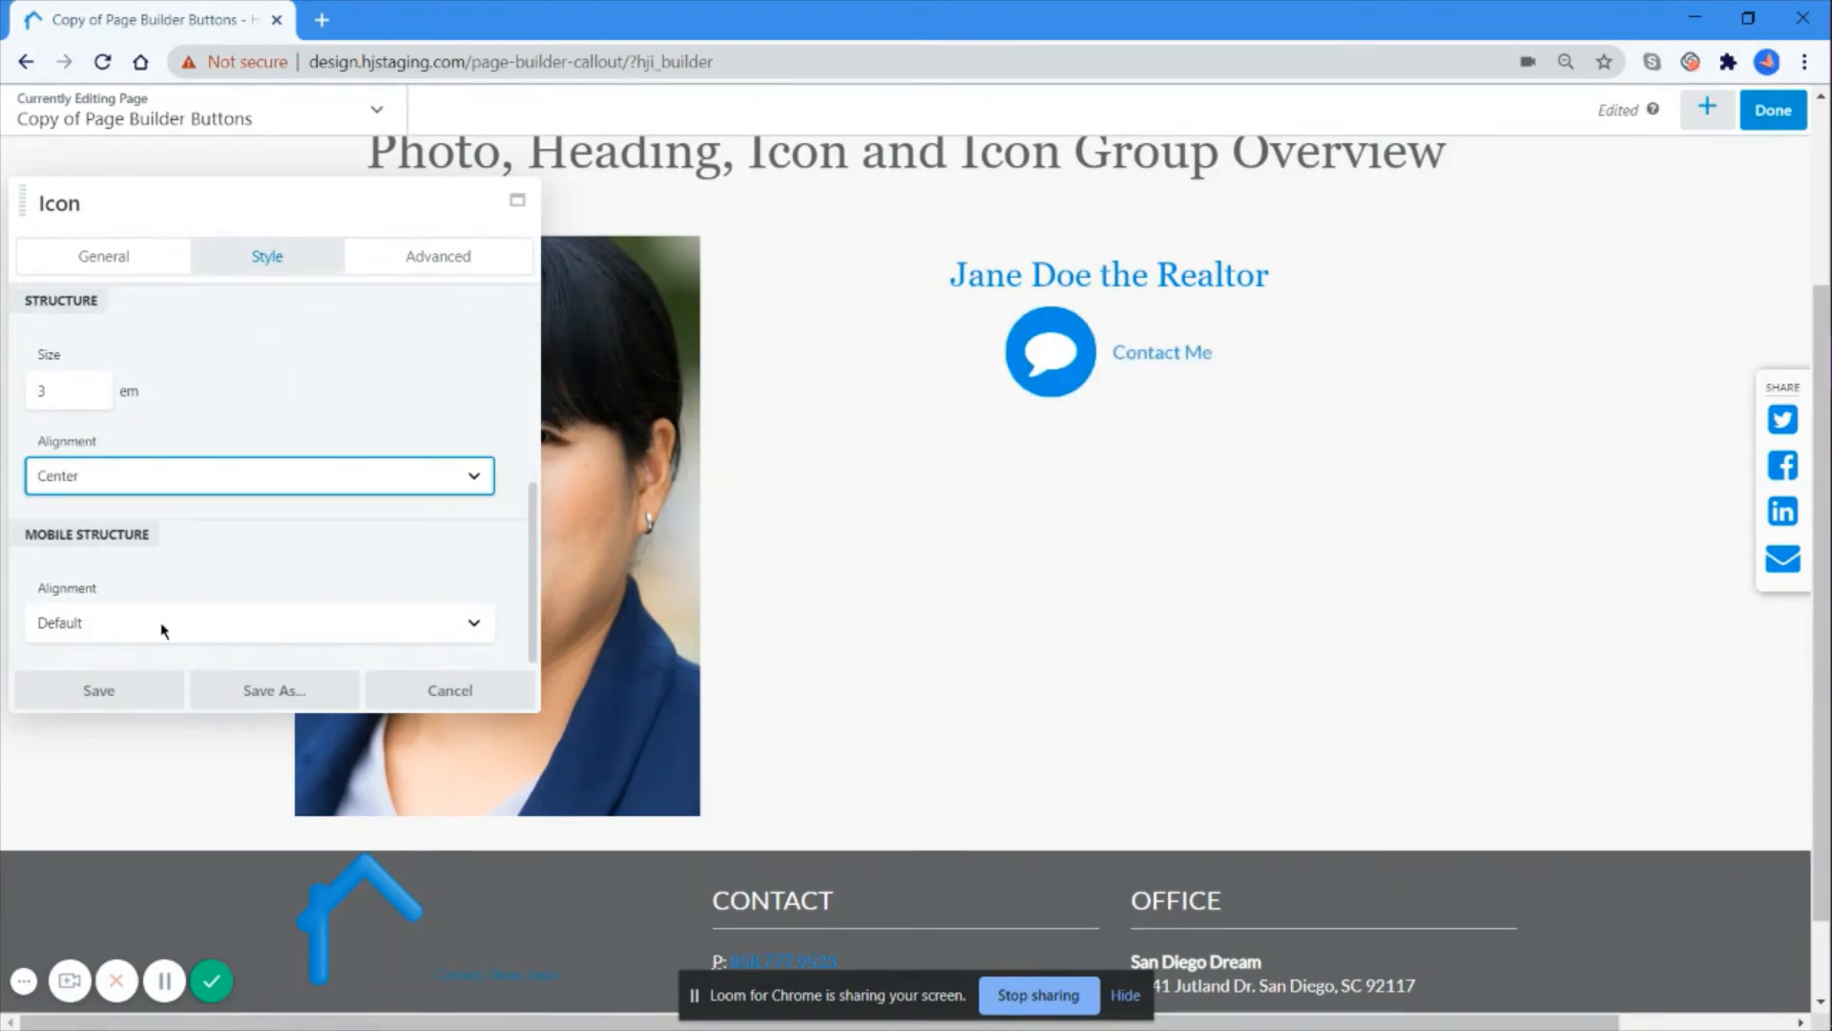
{"action": "left_click", "coordinate": [392, 630]}
{"action": "left_click", "coordinate": [391, 625]}
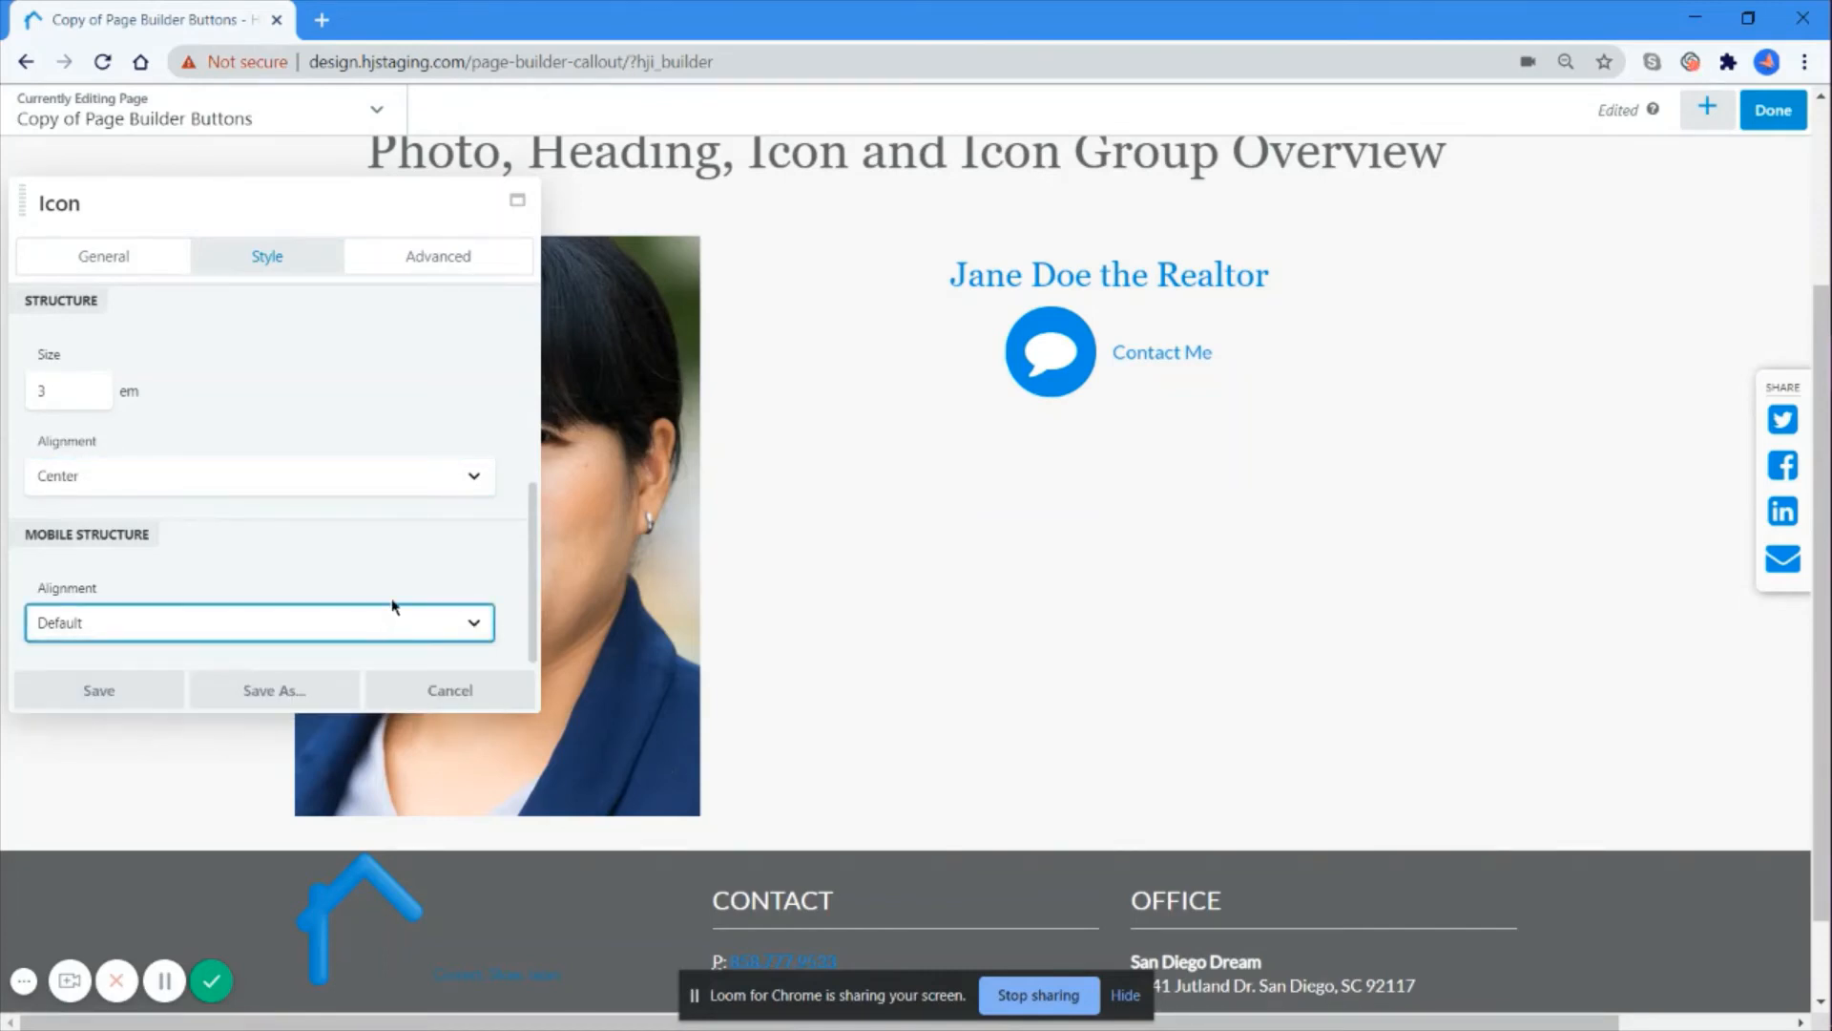
Step: Set the icon's top margin to 15 px and save the icon
{"action": "left_click", "coordinate": [449, 255]}
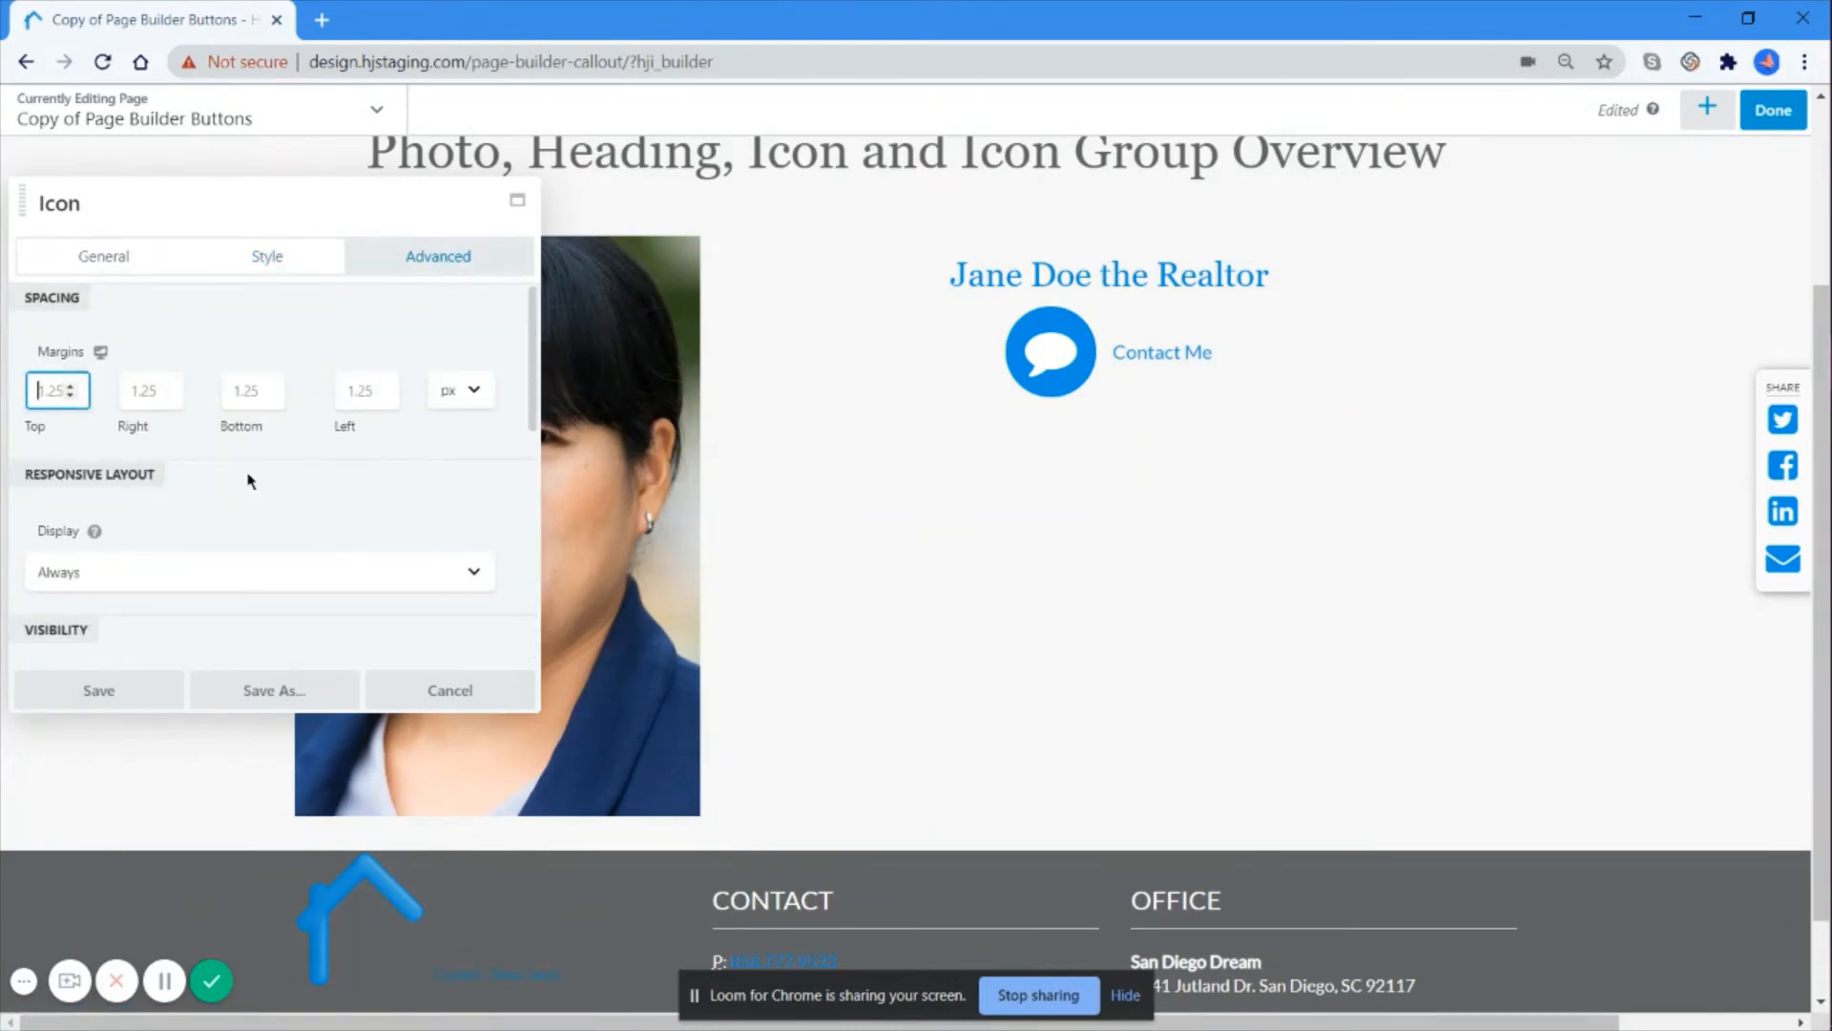
{"action": "type", "text": "15"}
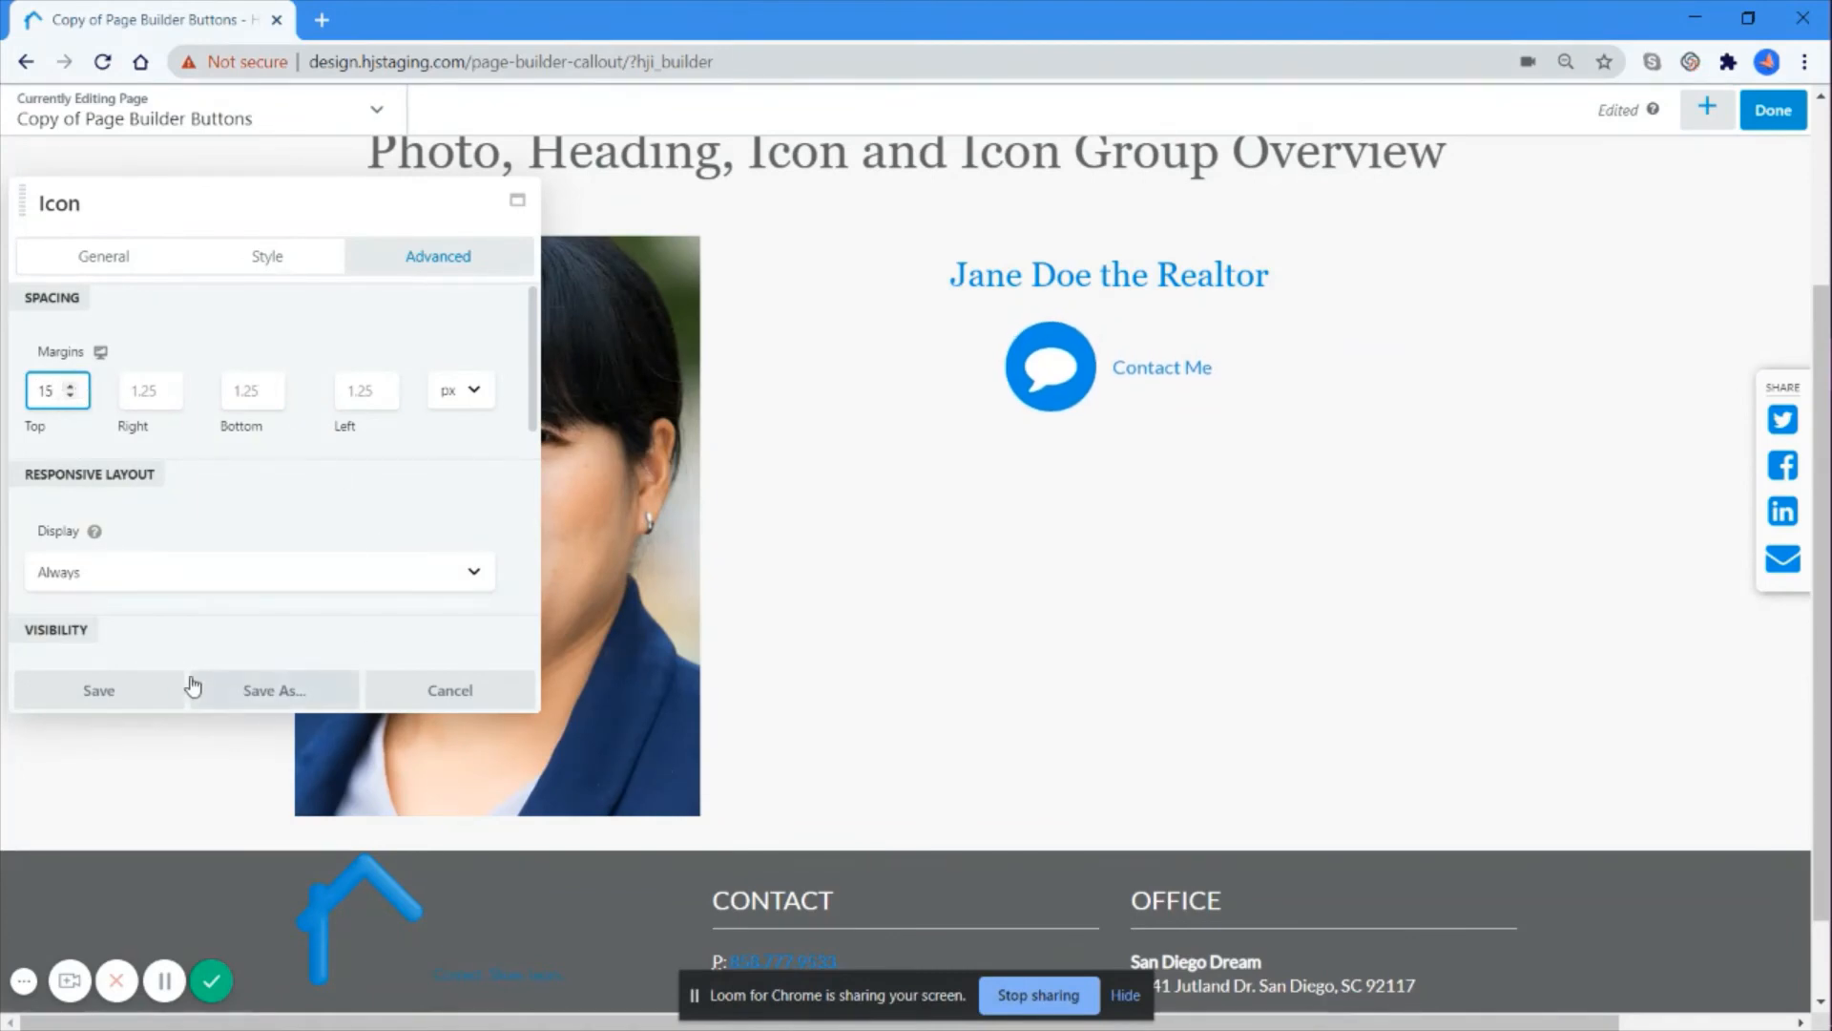
{"action": "left_click", "coordinate": [163, 688]}
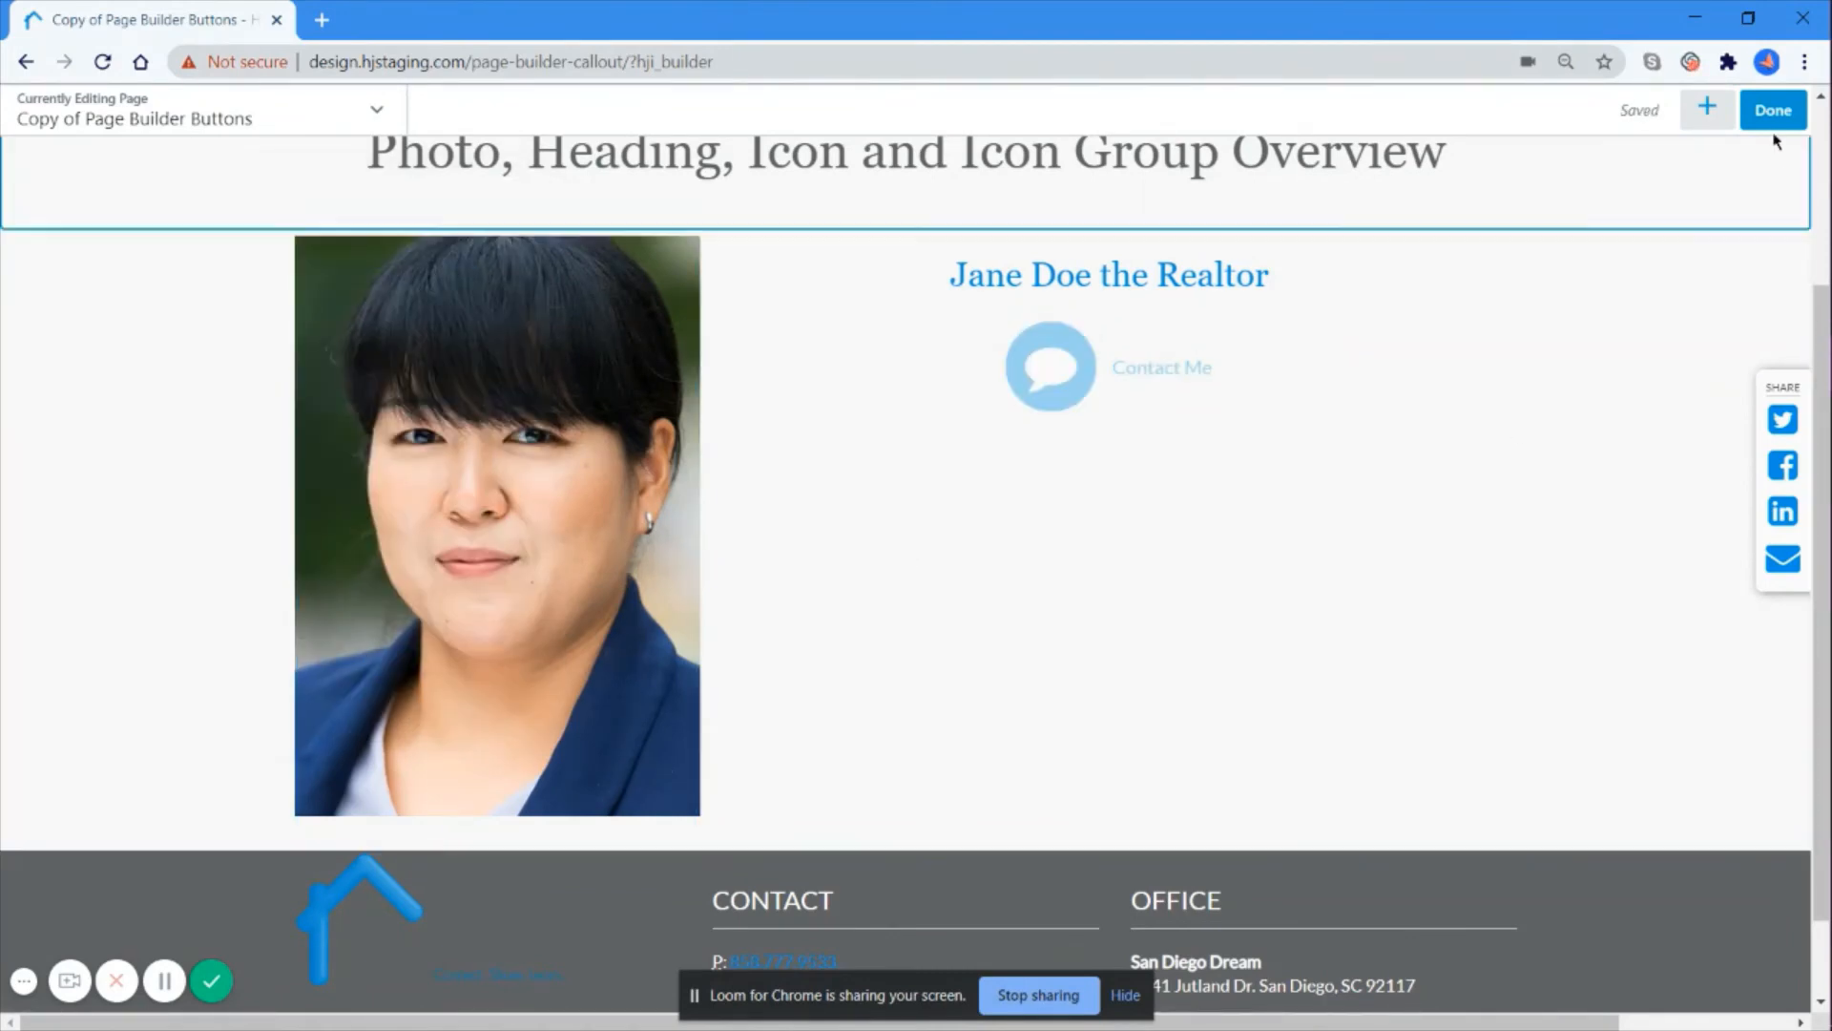
Step: Add an Icon Group module above the heading and save its first icon as fa-facebook-square, found by searching for "fac"
{"action": "left_click", "coordinate": [1707, 107]}
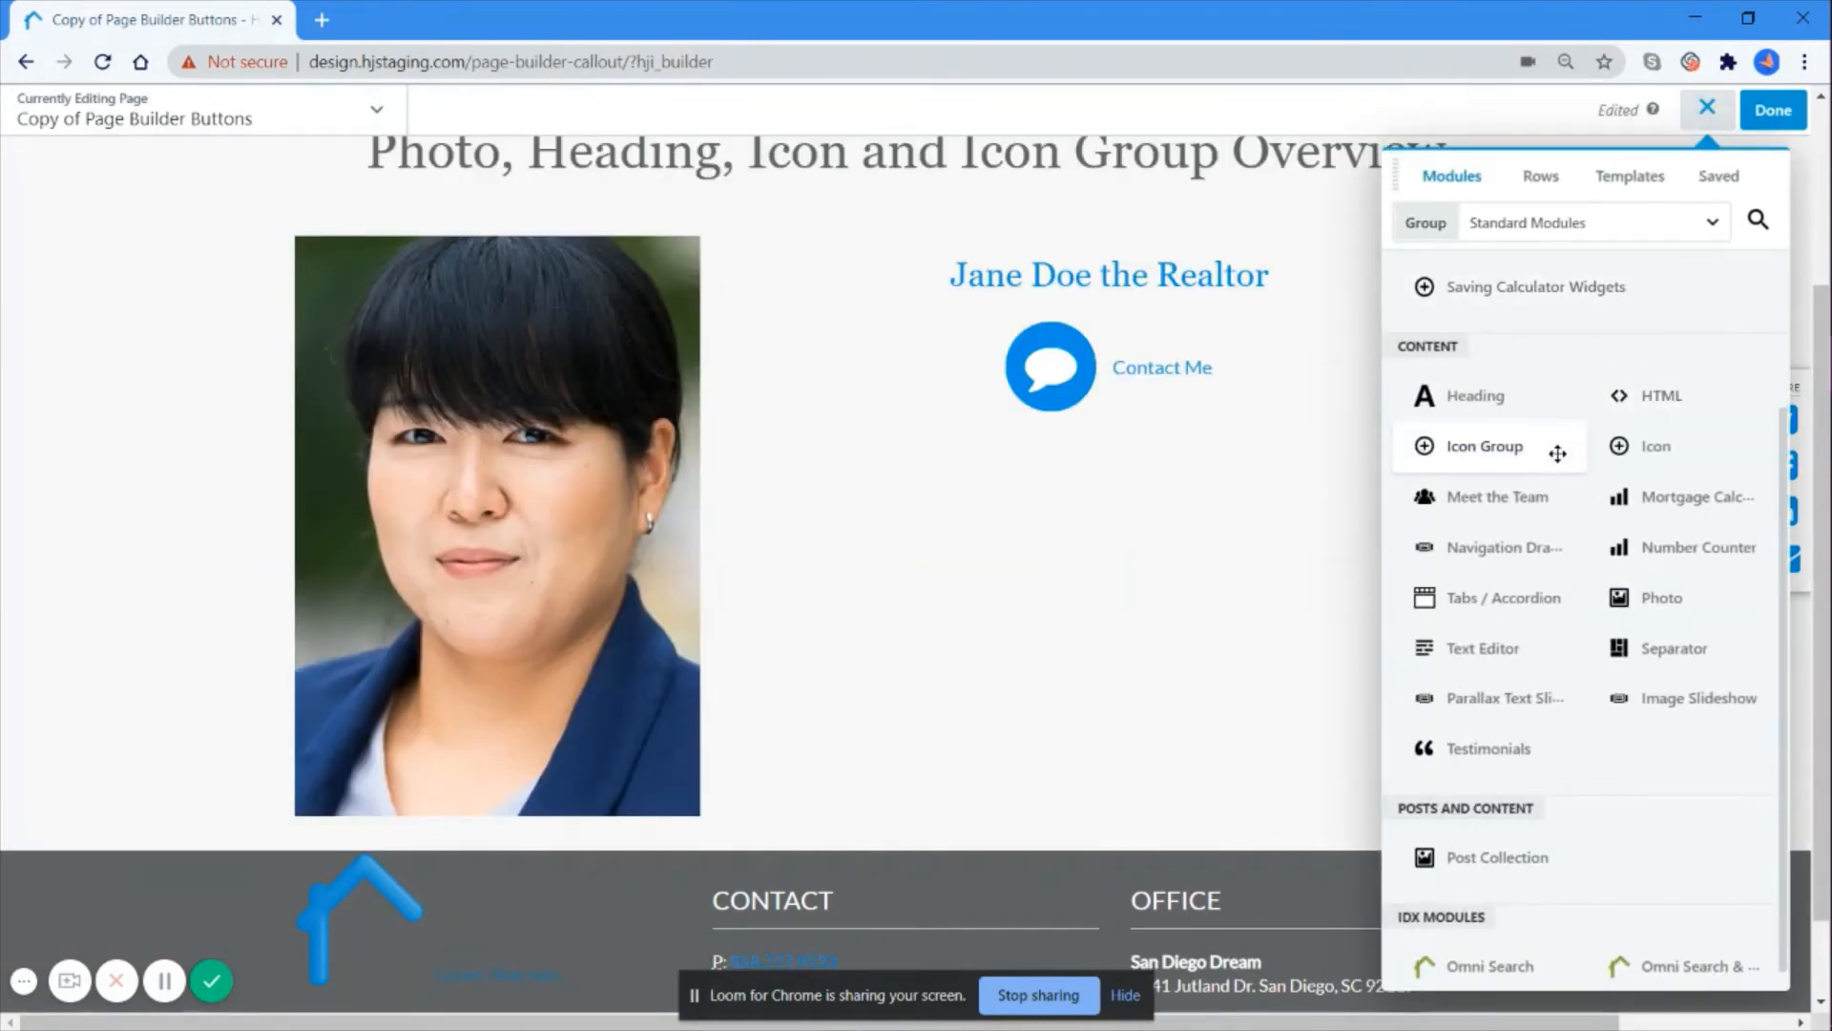
{"action": "left_click_drag", "start_coordinate": [1521, 449], "coordinate": [1088, 294]}
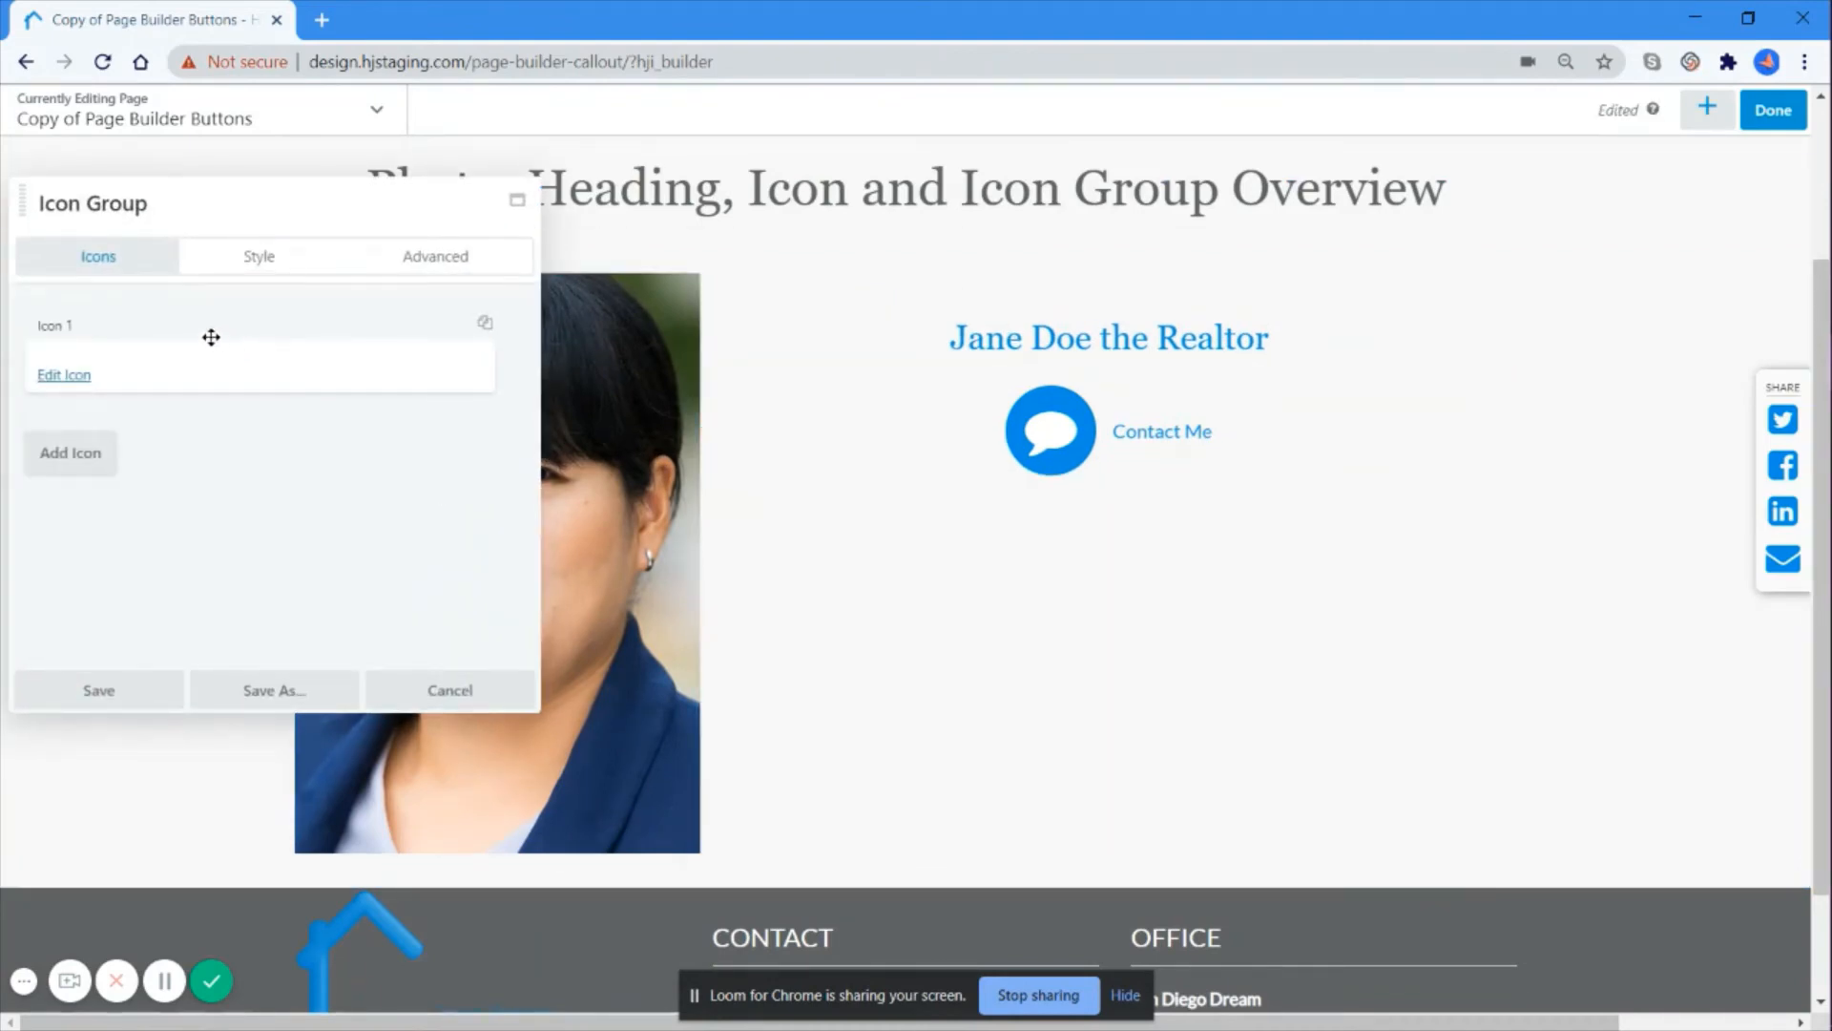
{"action": "left_click", "coordinate": [65, 382]}
{"action": "left_click", "coordinate": [92, 312]}
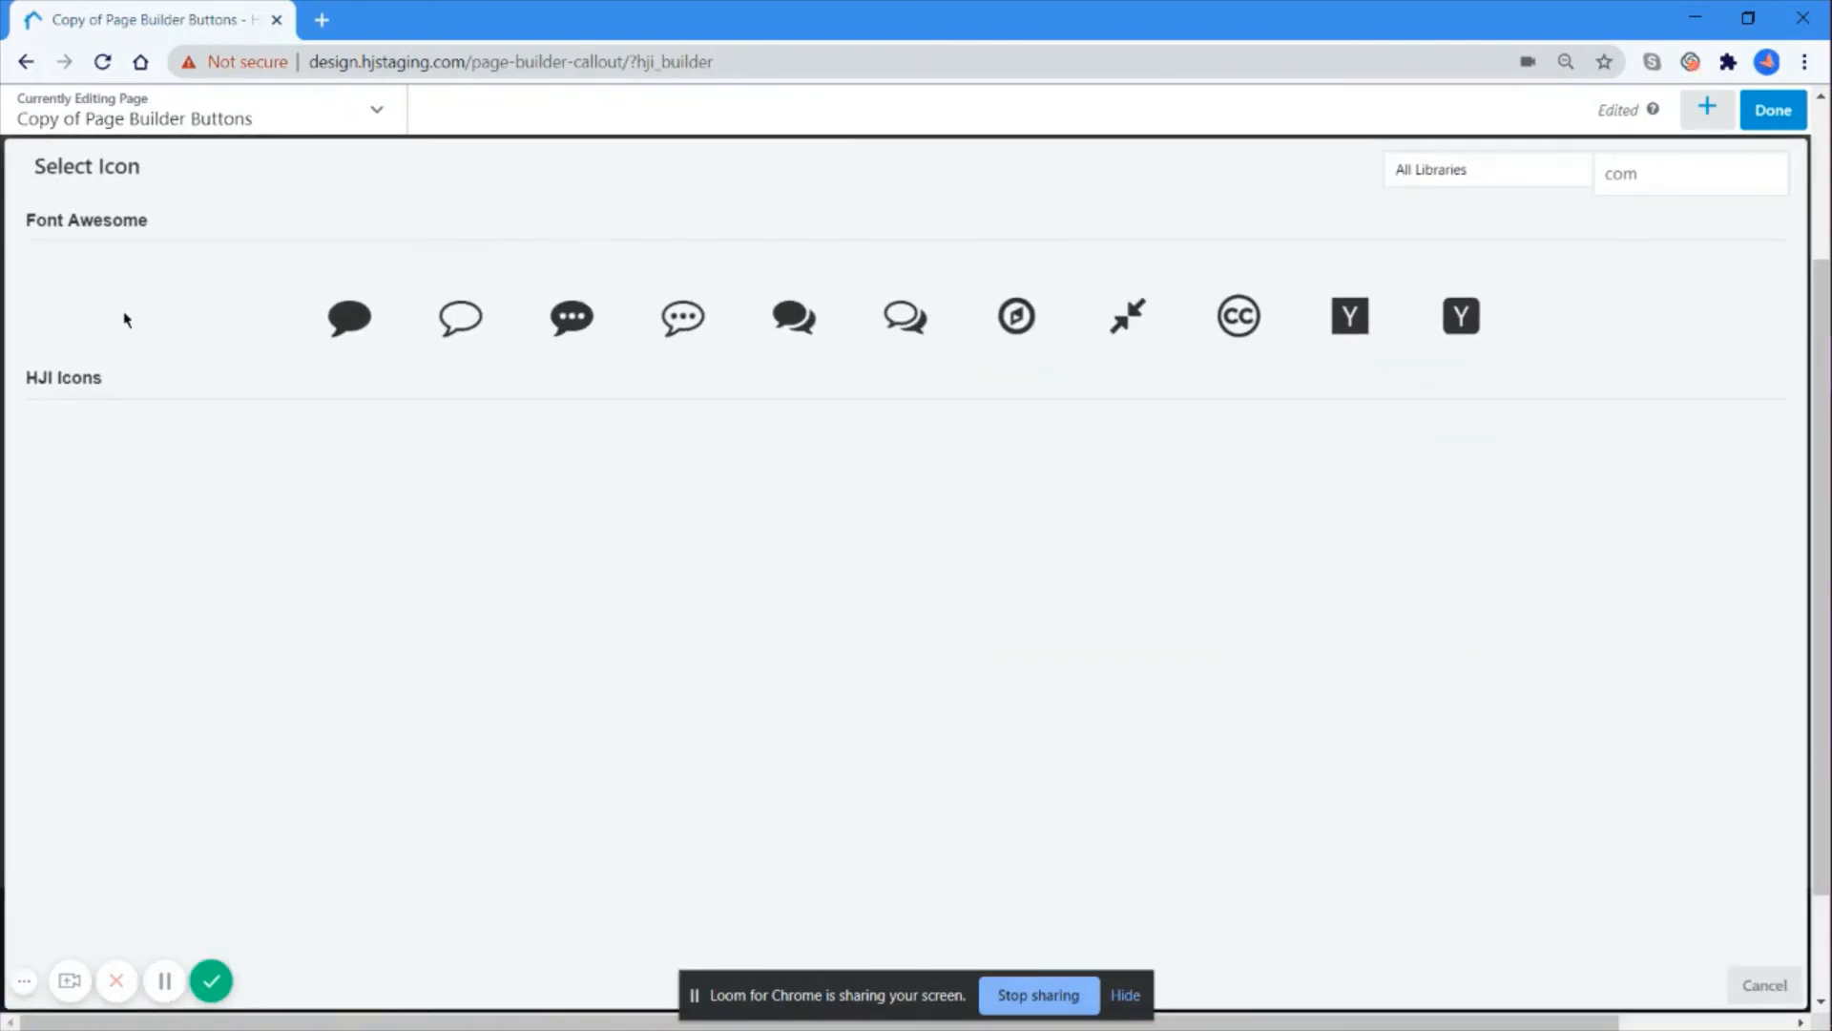
{"action": "left_click", "coordinate": [1701, 178]}
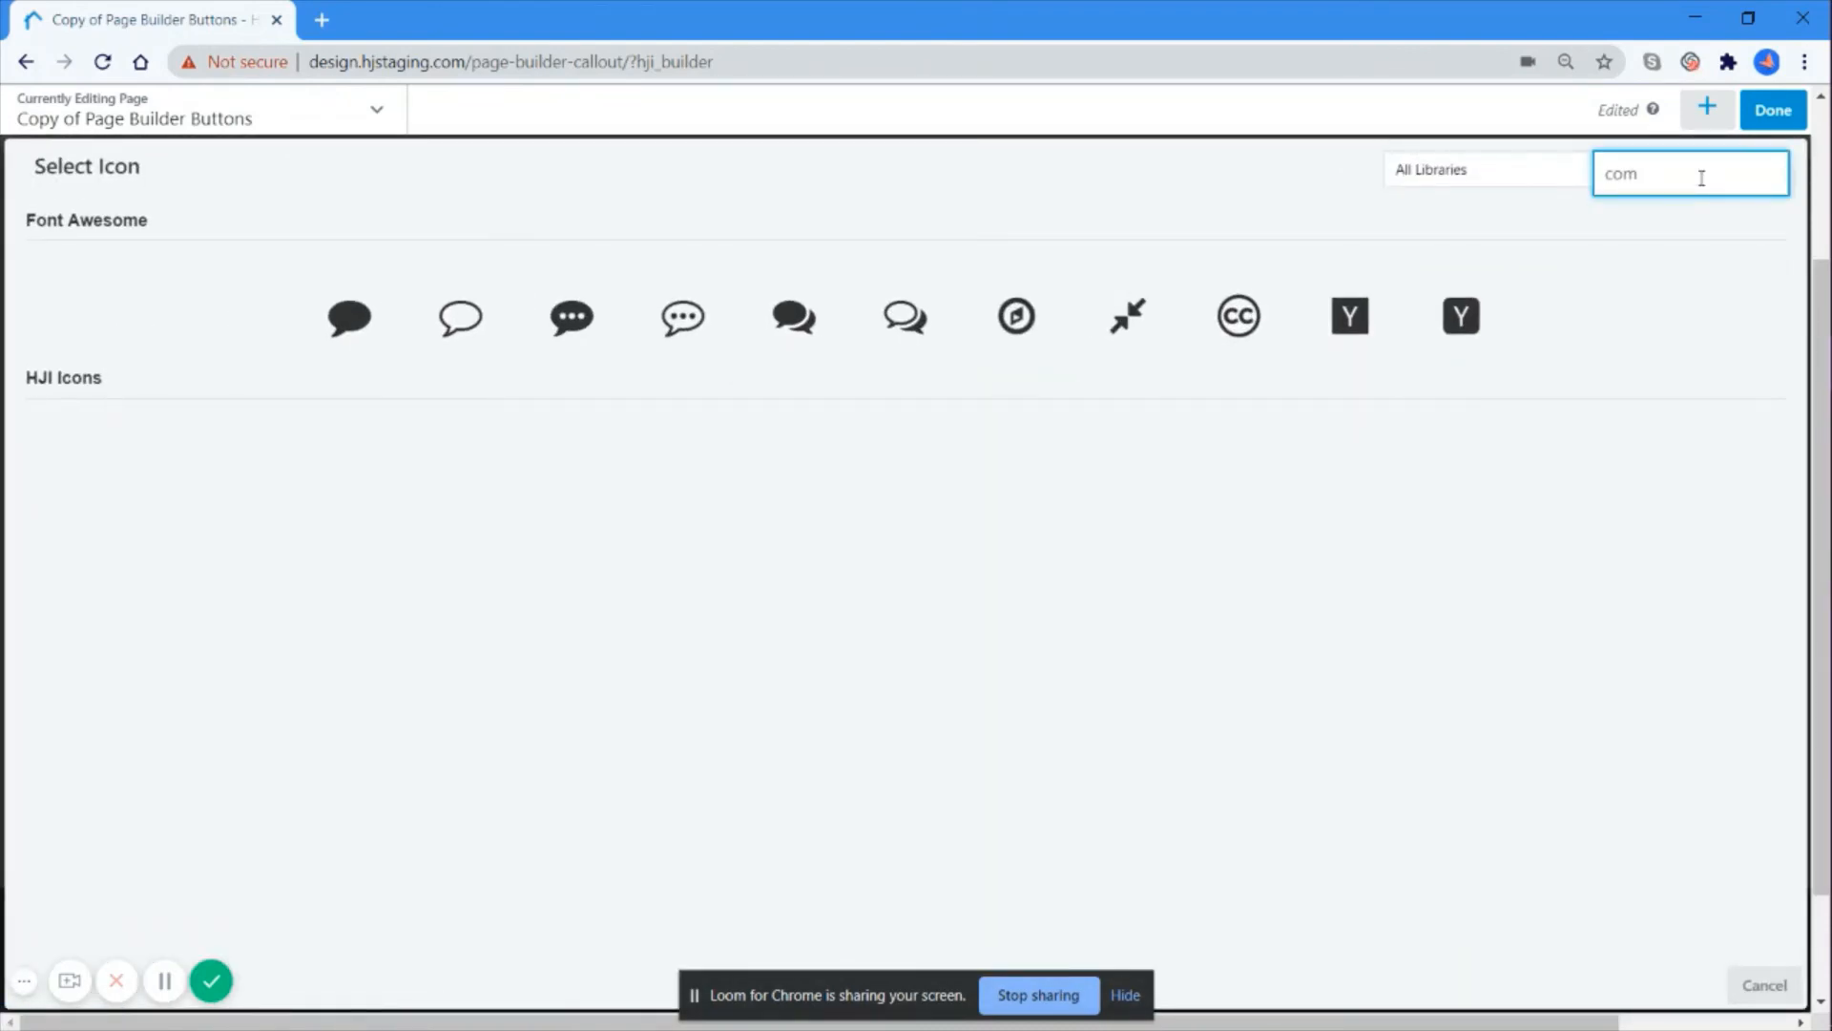
{"action": "key", "text": "BackSpace"}
{"action": "key", "text": "BackSpace"}
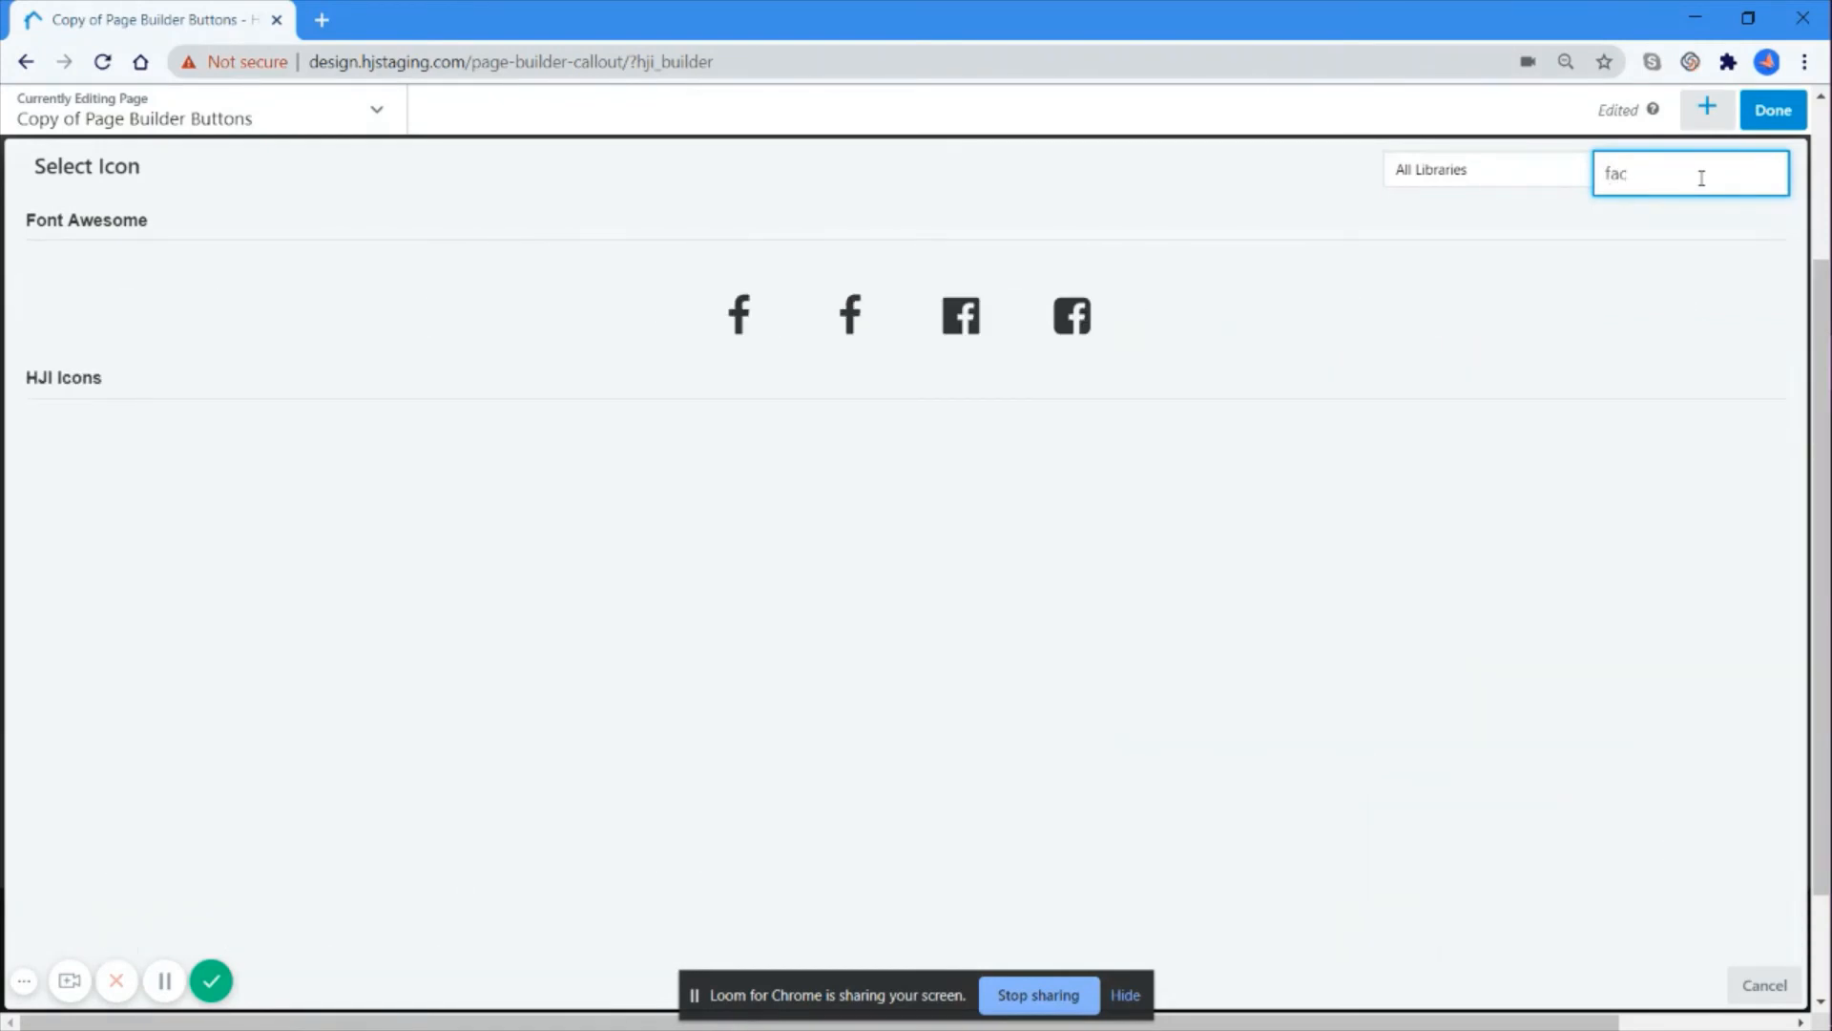
{"action": "left_click", "coordinate": [1088, 315]}
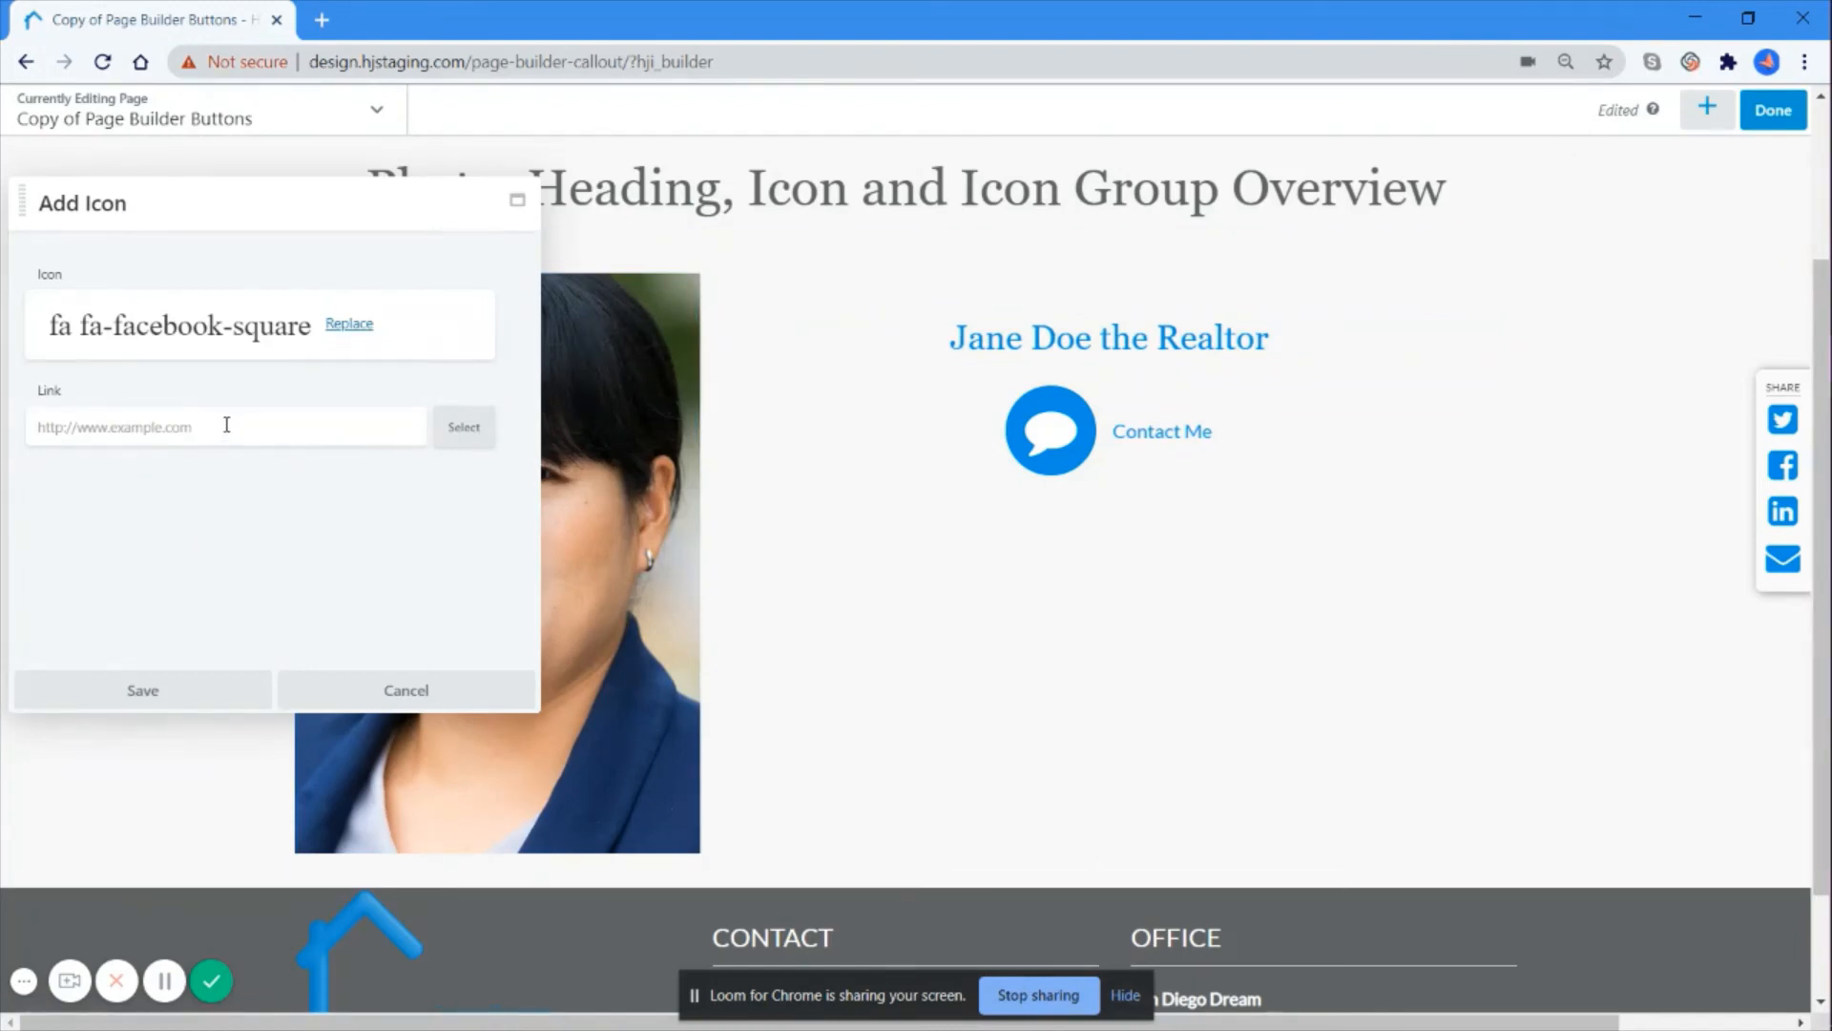
{"action": "left_click", "coordinate": [164, 685]}
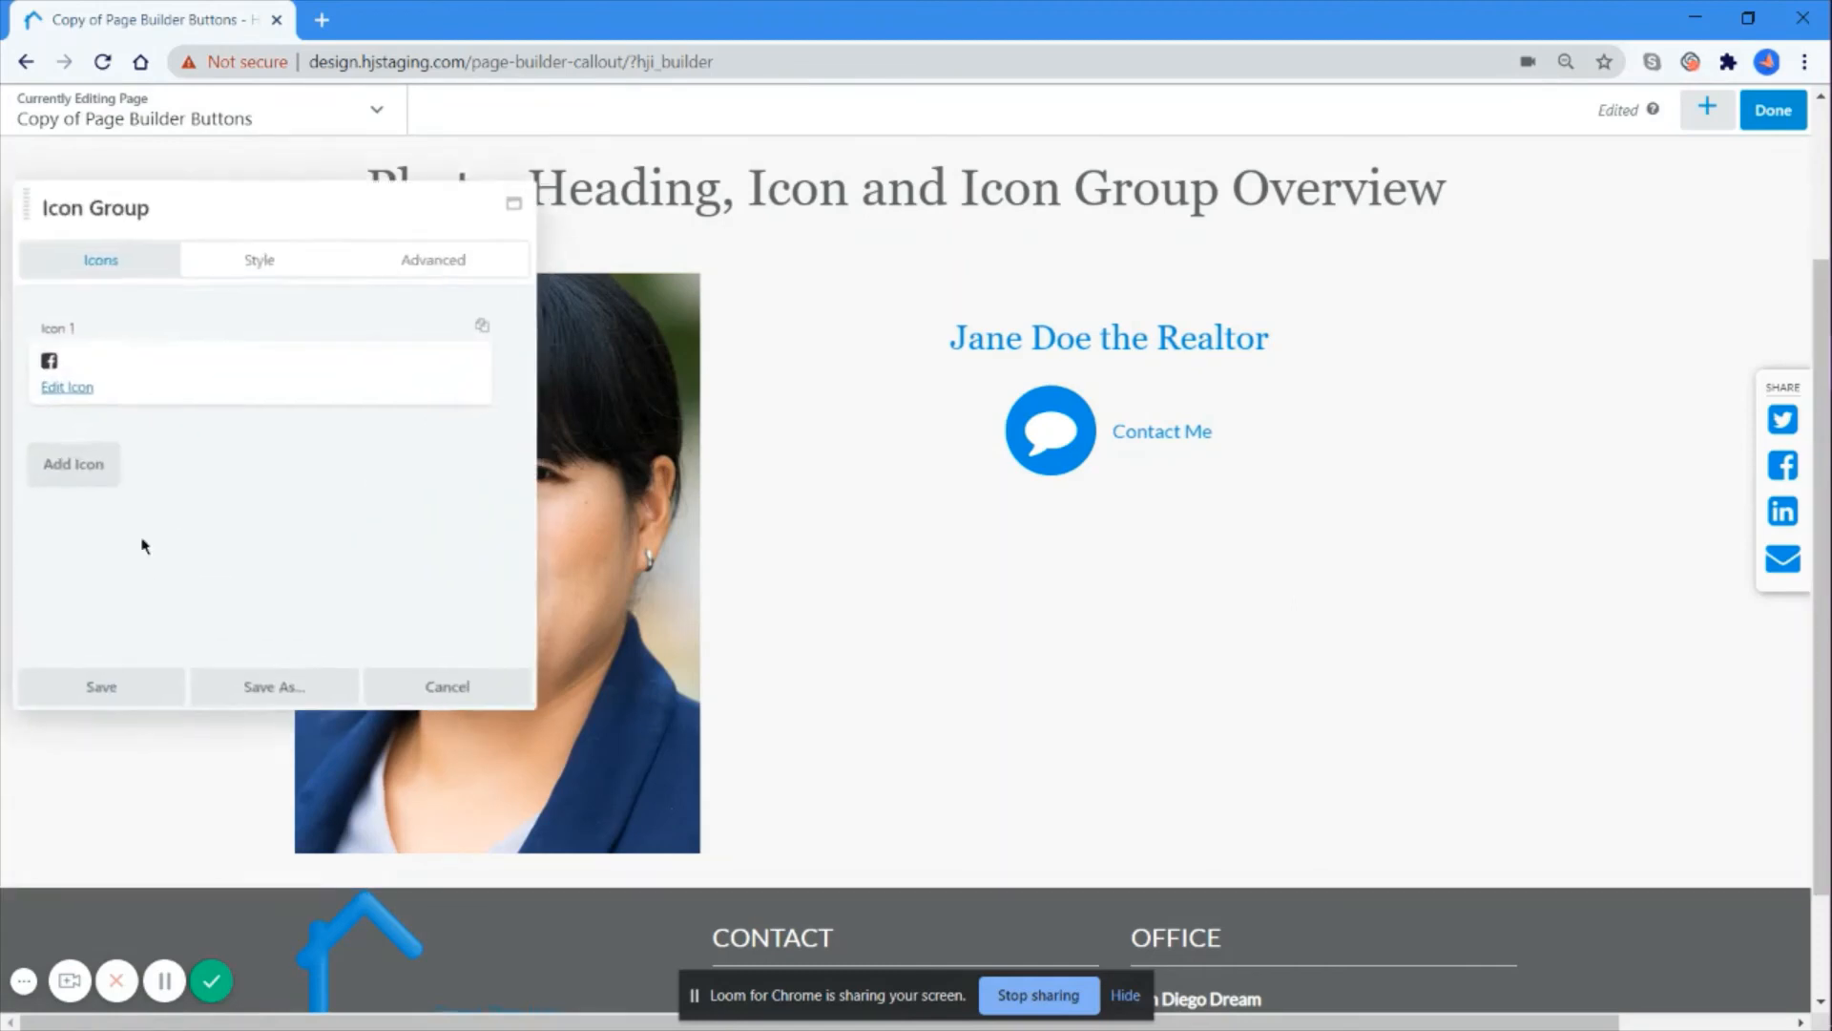
Step: Add a second icon to the icon group and save it as fa-twitter-square, found by searching for "twi"
{"action": "left_click", "coordinate": [76, 468]}
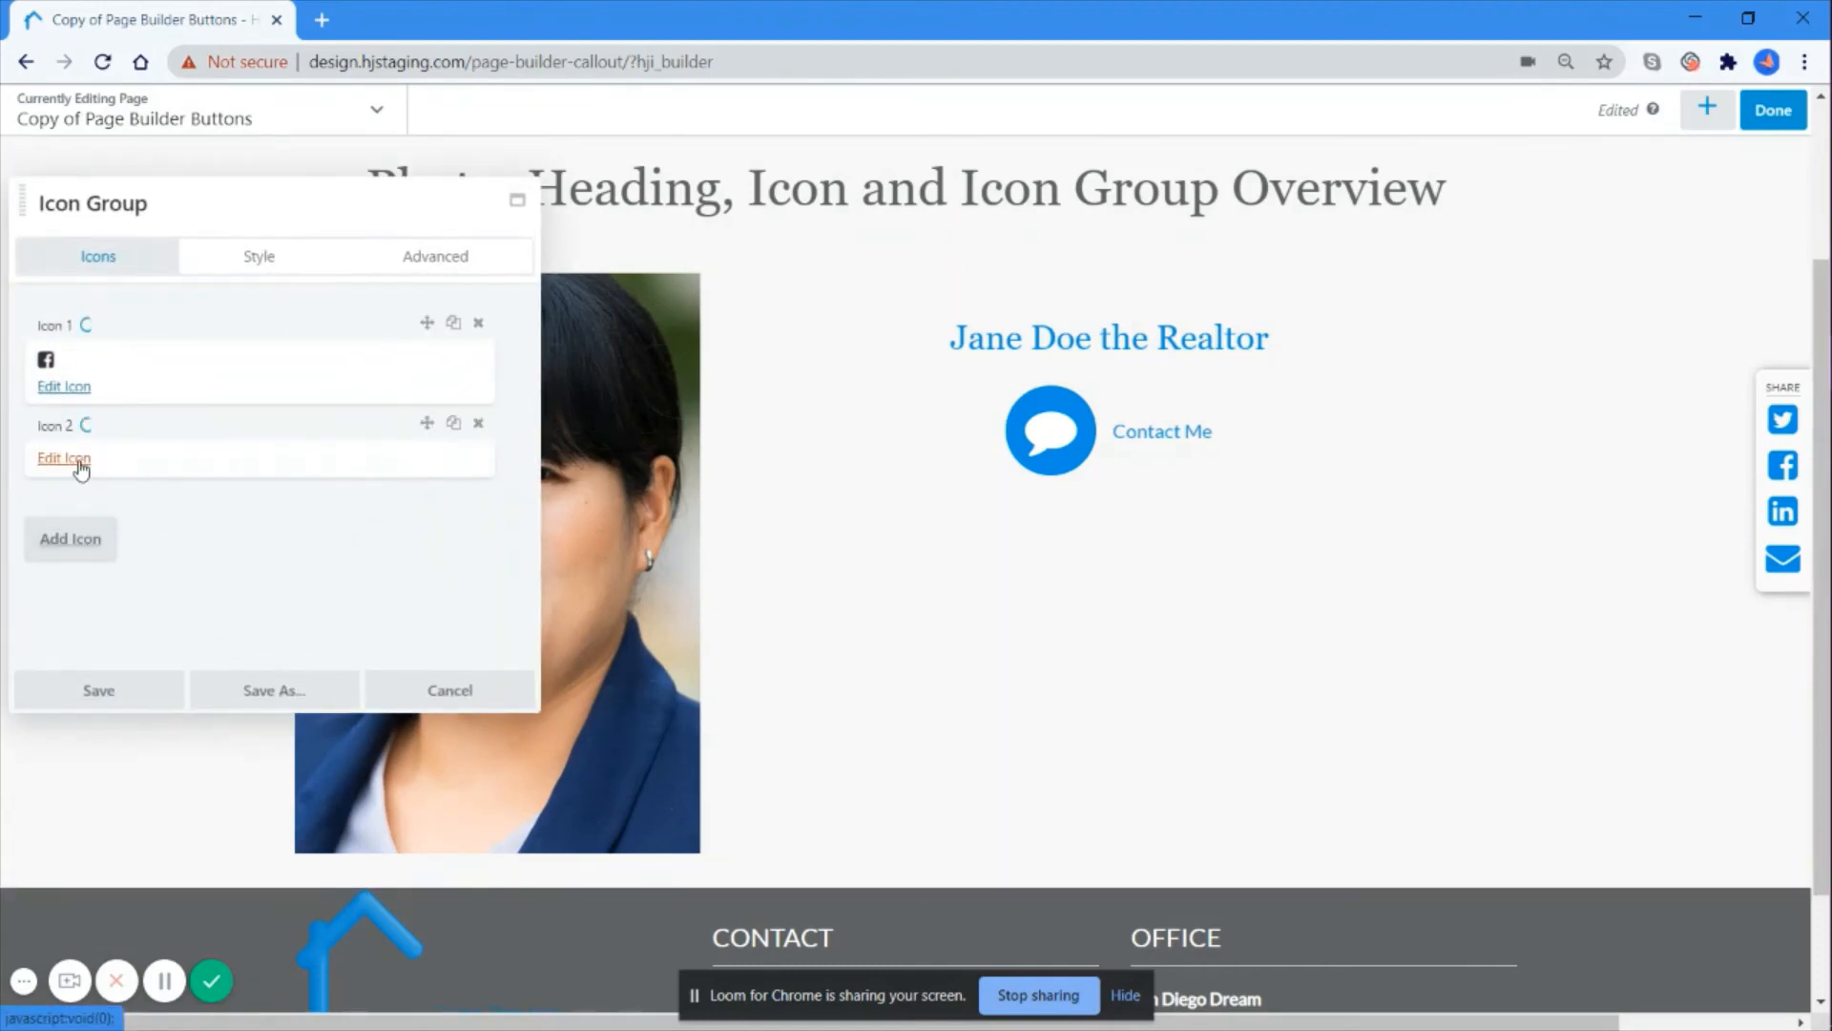
{"action": "left_click", "coordinate": [77, 460]}
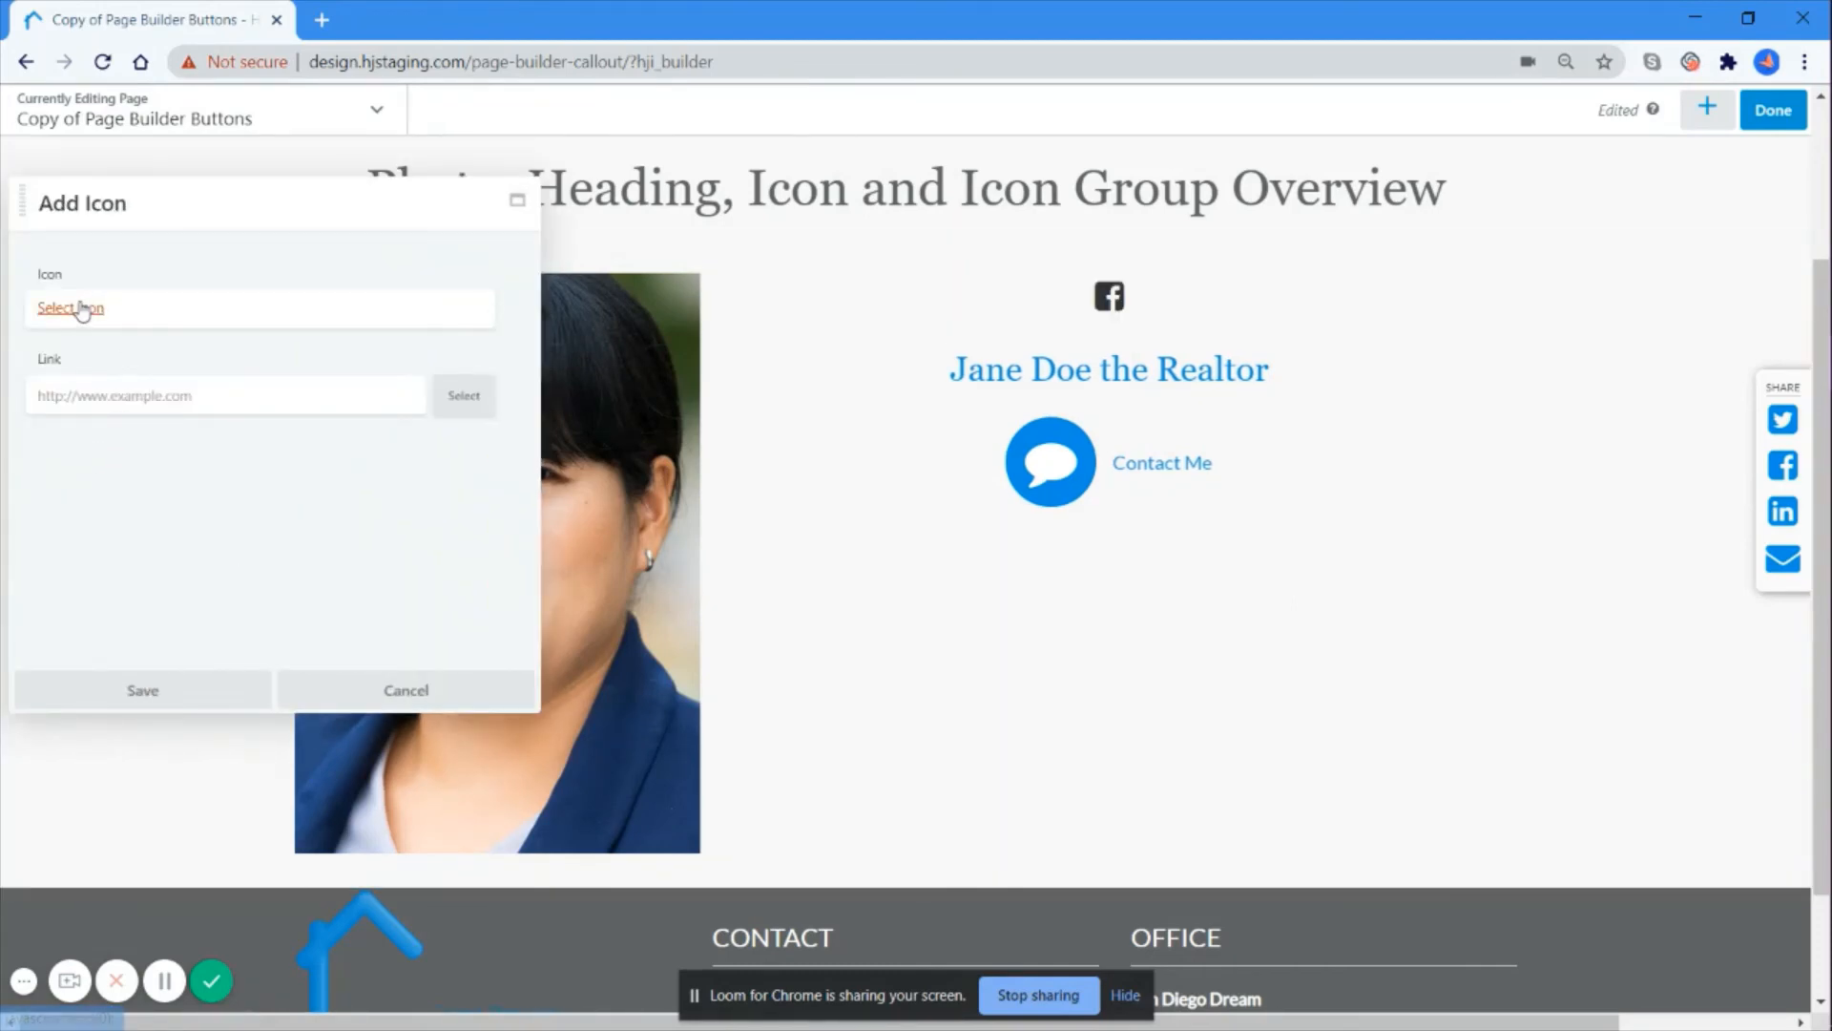
{"action": "left_click", "coordinate": [84, 308]}
{"action": "left_click", "coordinate": [1763, 177]}
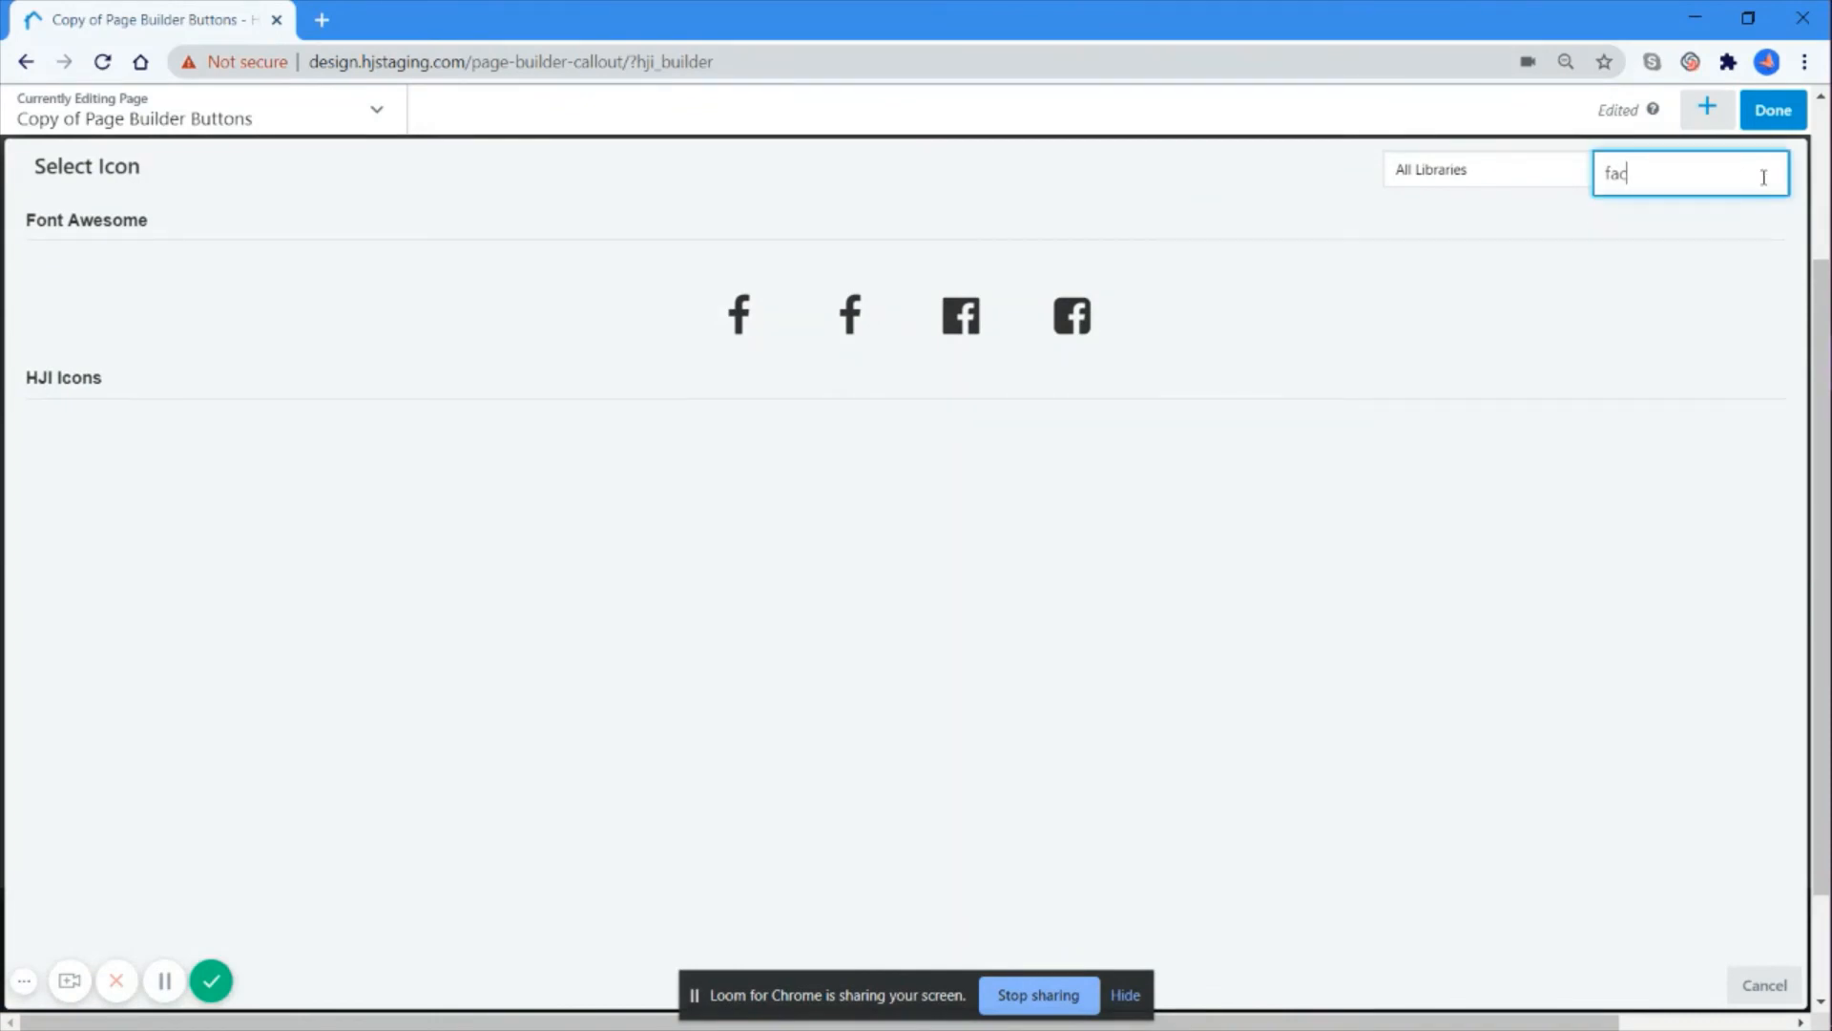
{"action": "key", "text": "BackSpace"}
{"action": "type", "text": "tw"}
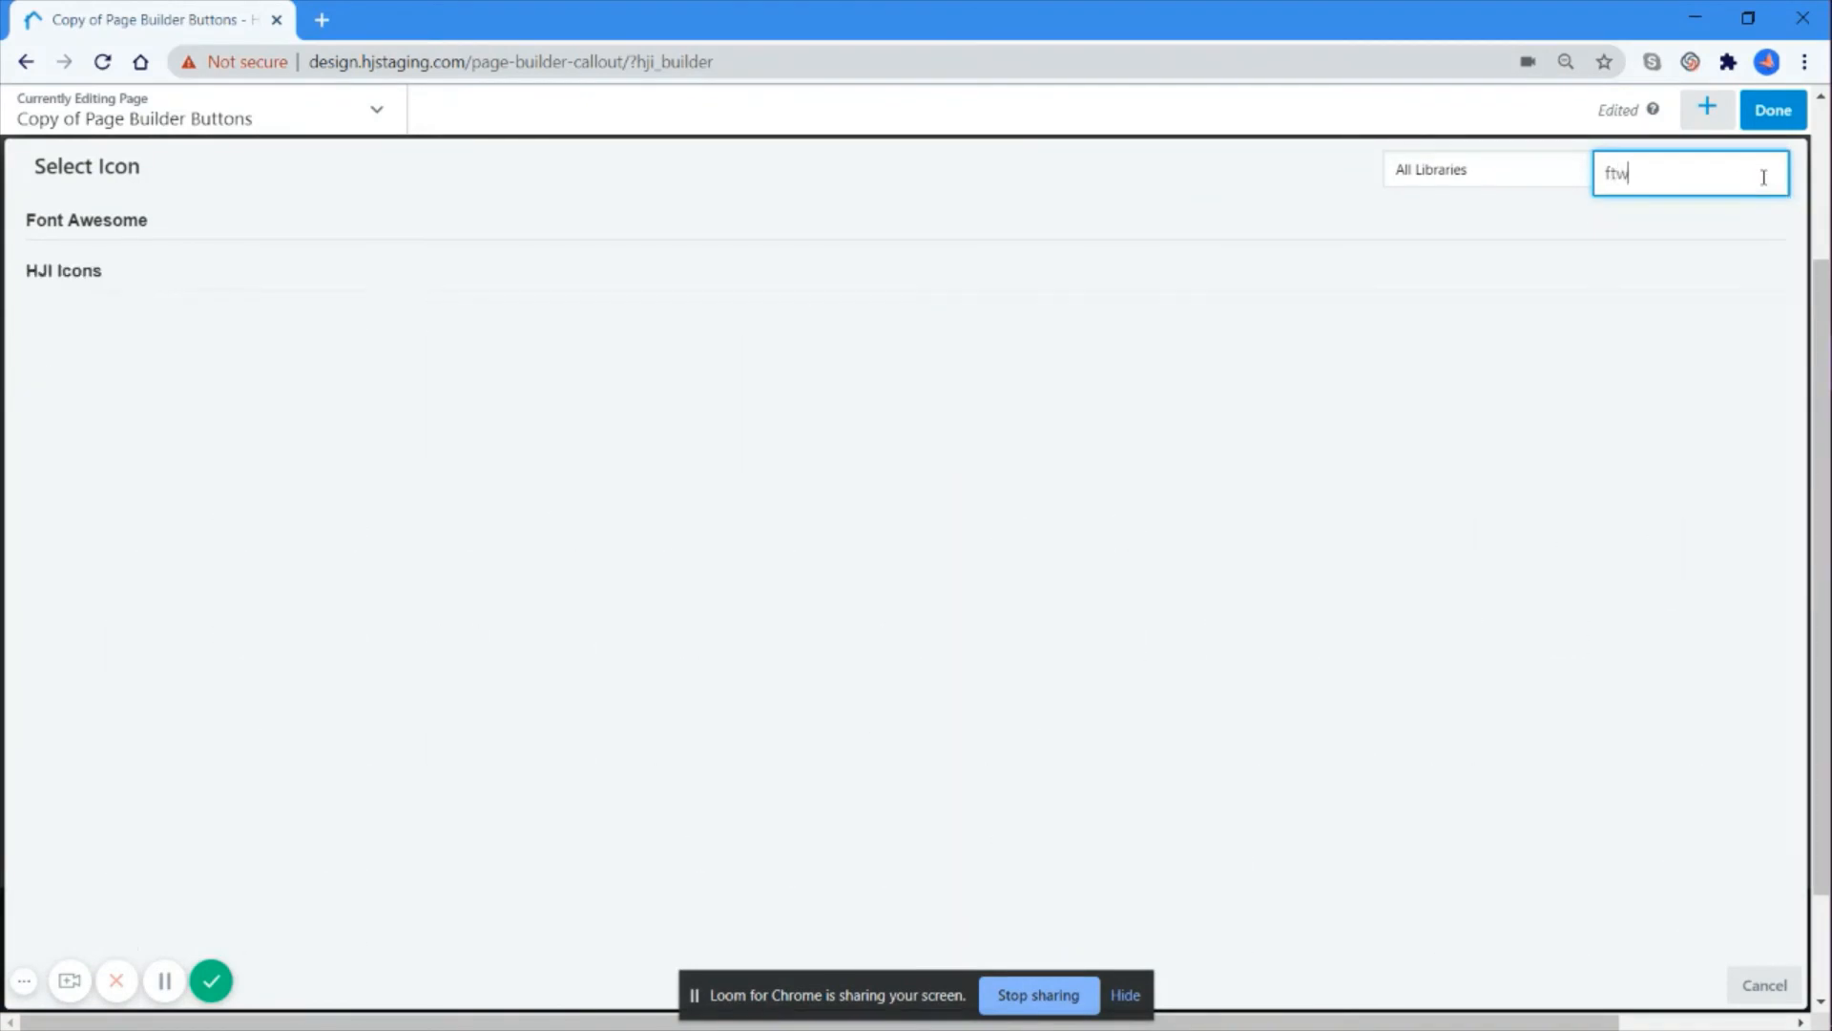
{"action": "key", "text": "BackSpace"}
{"action": "key", "text": "BackSpace"}
{"action": "type", "text": "twi"}
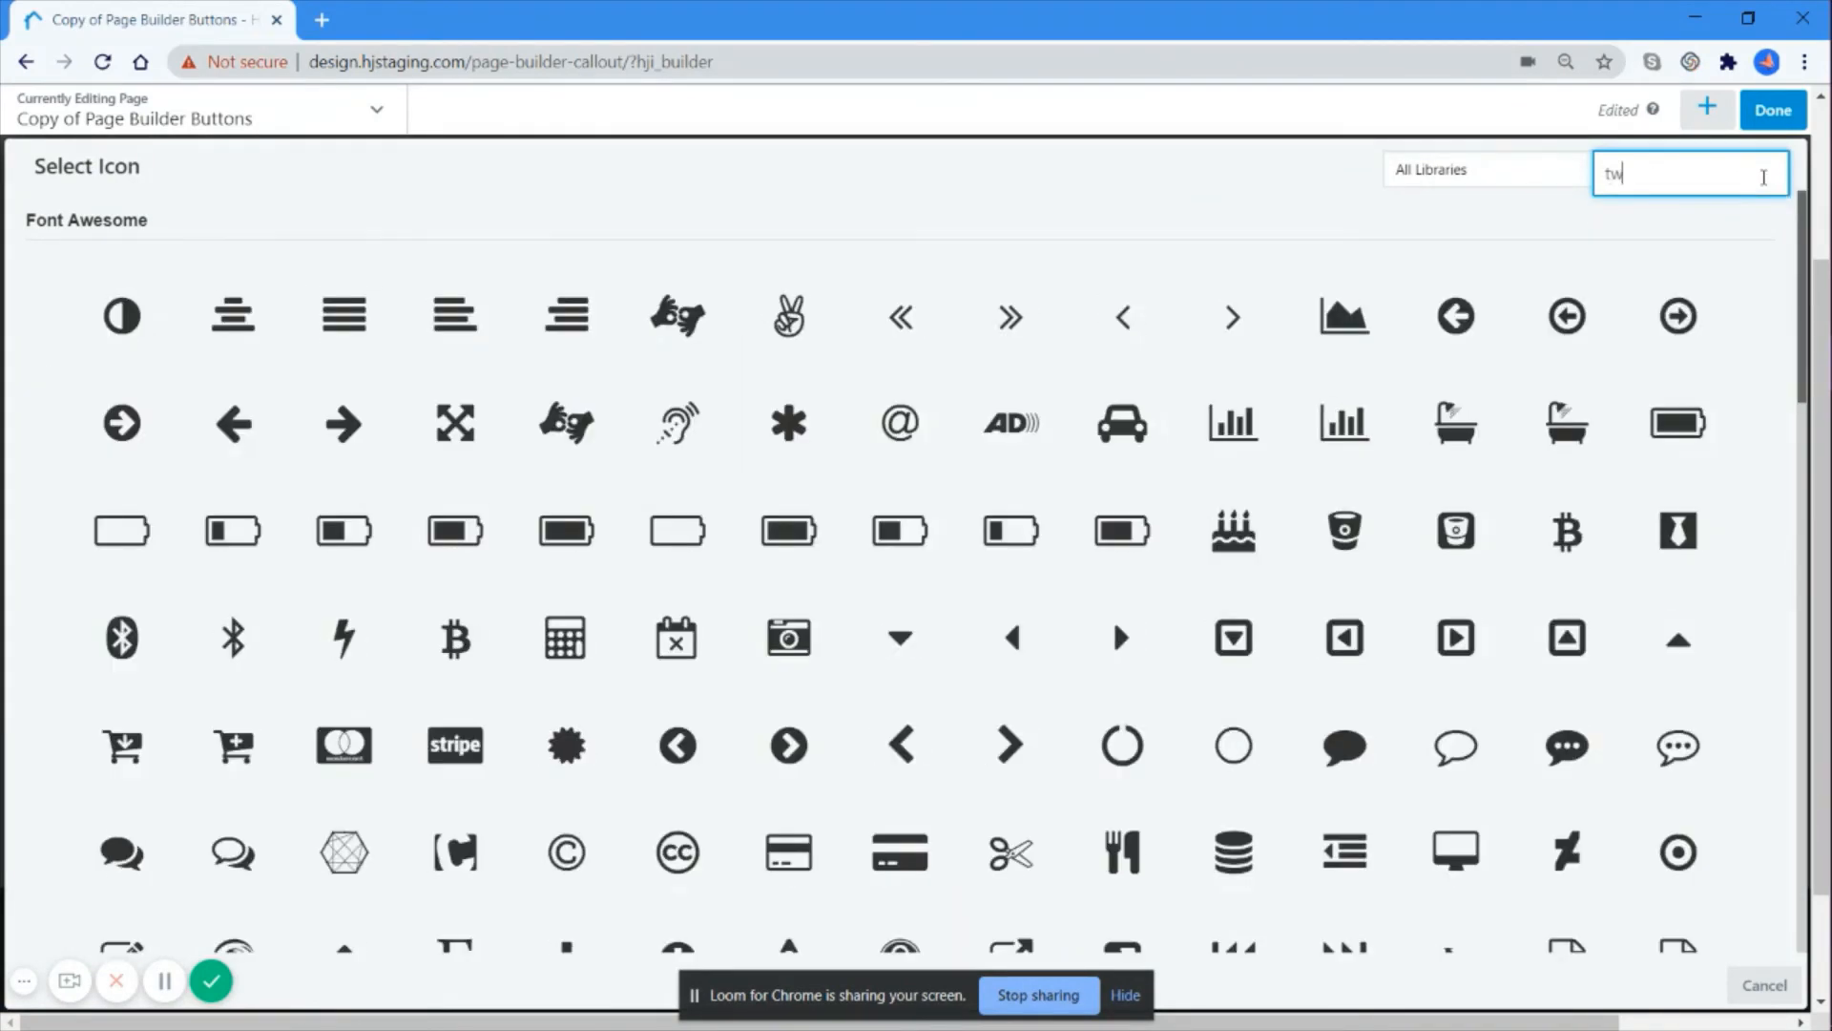
{"action": "left_click", "coordinate": [1016, 343]}
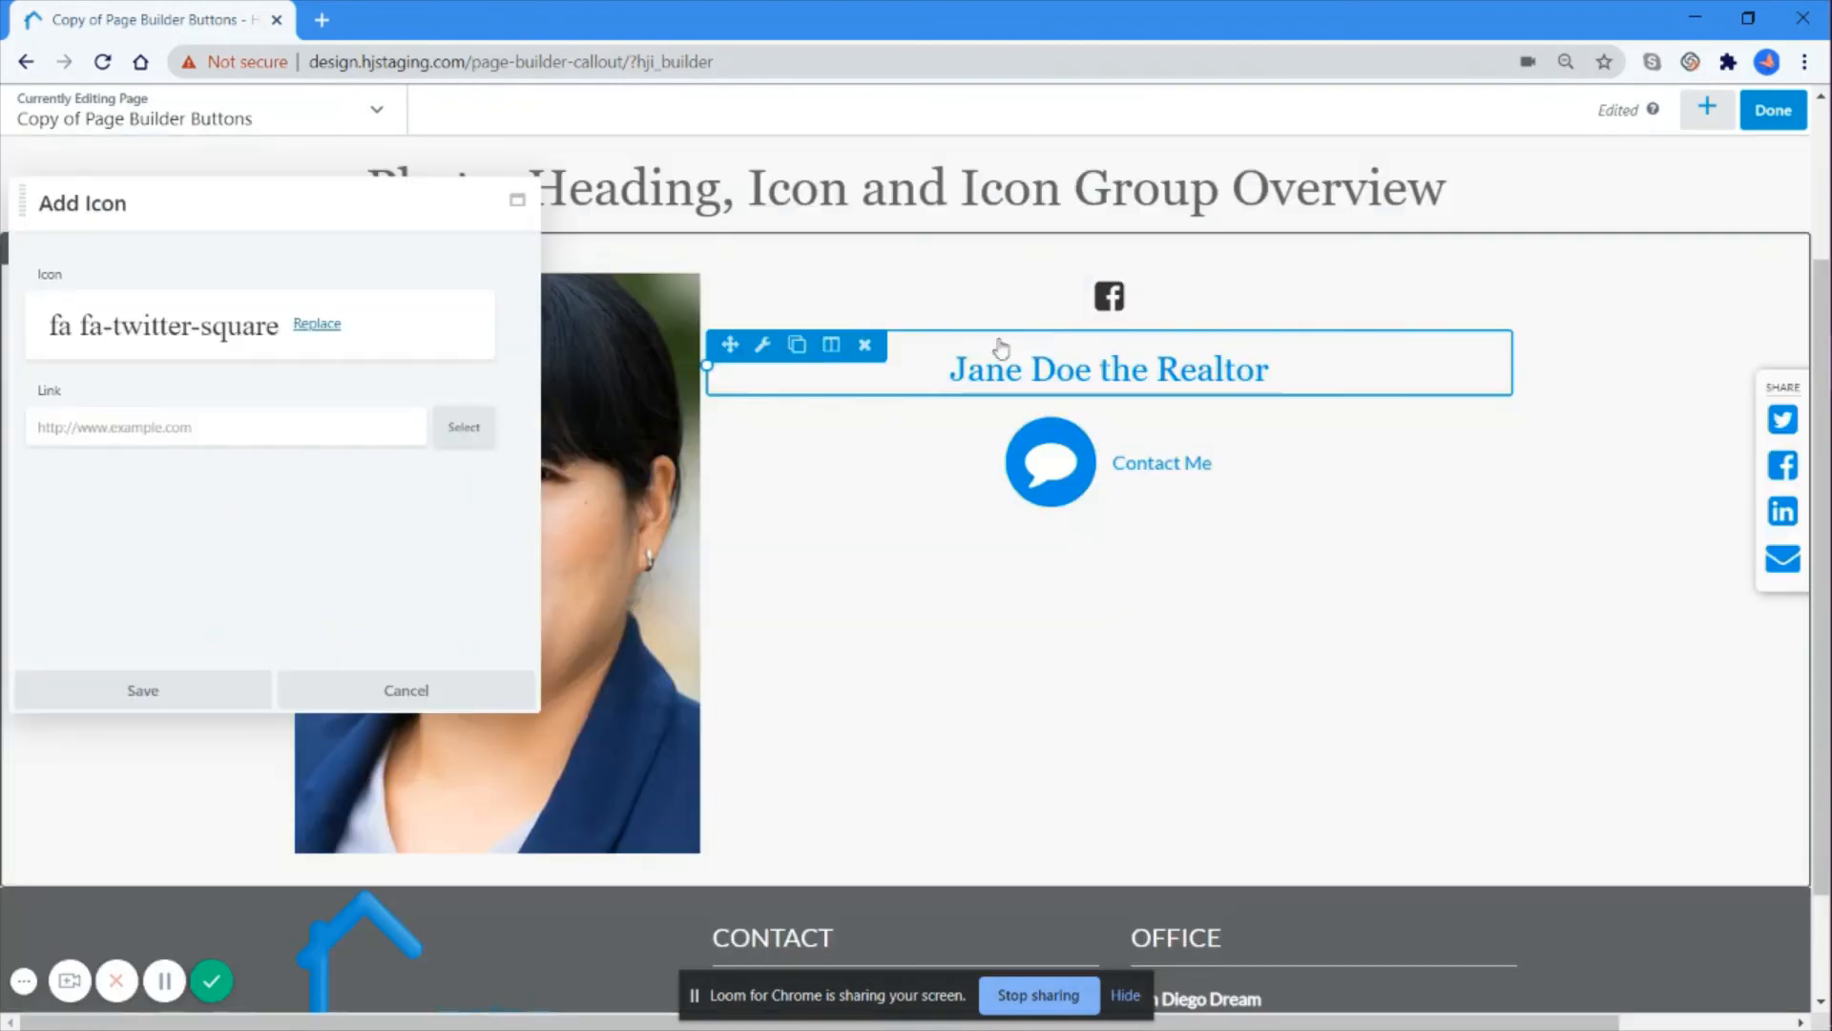
{"action": "left_click", "coordinate": [167, 687]}
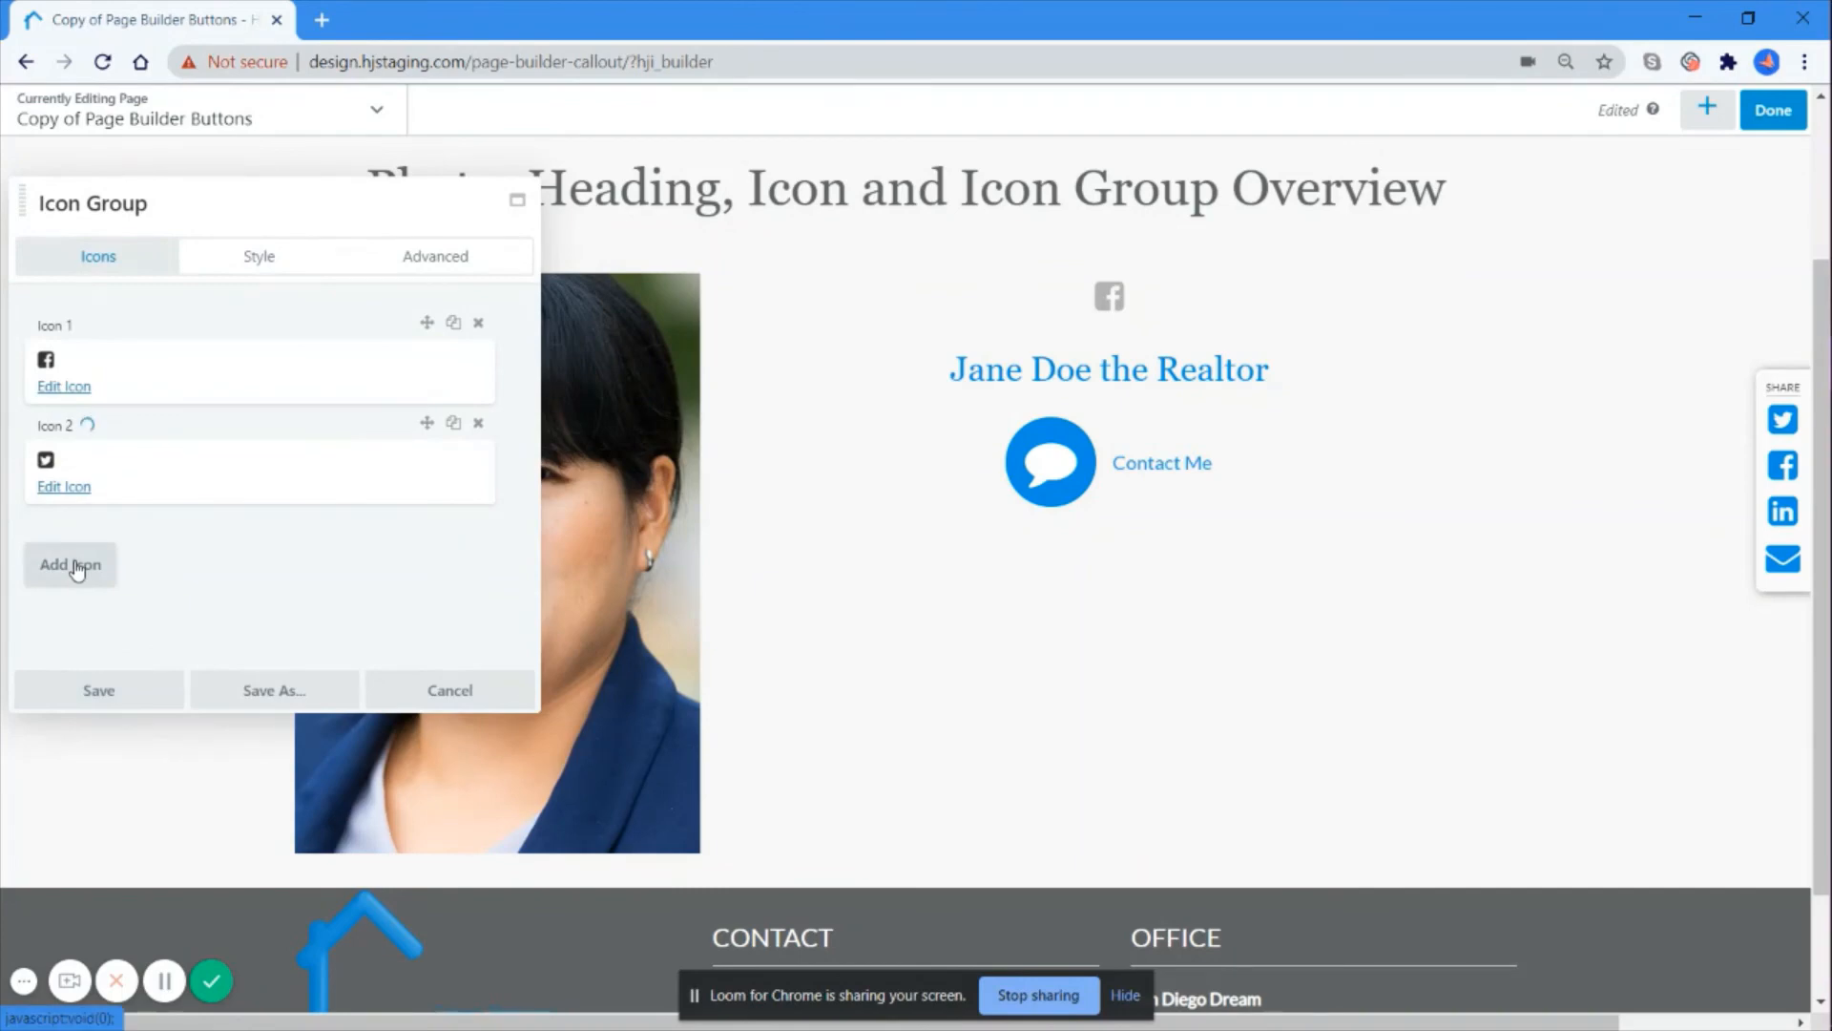
Step: Add and save fa-instagram as the third icon, found by searching for "ins", and move the Facebook icon below the Twitter icon
{"action": "left_click", "coordinate": [77, 568]}
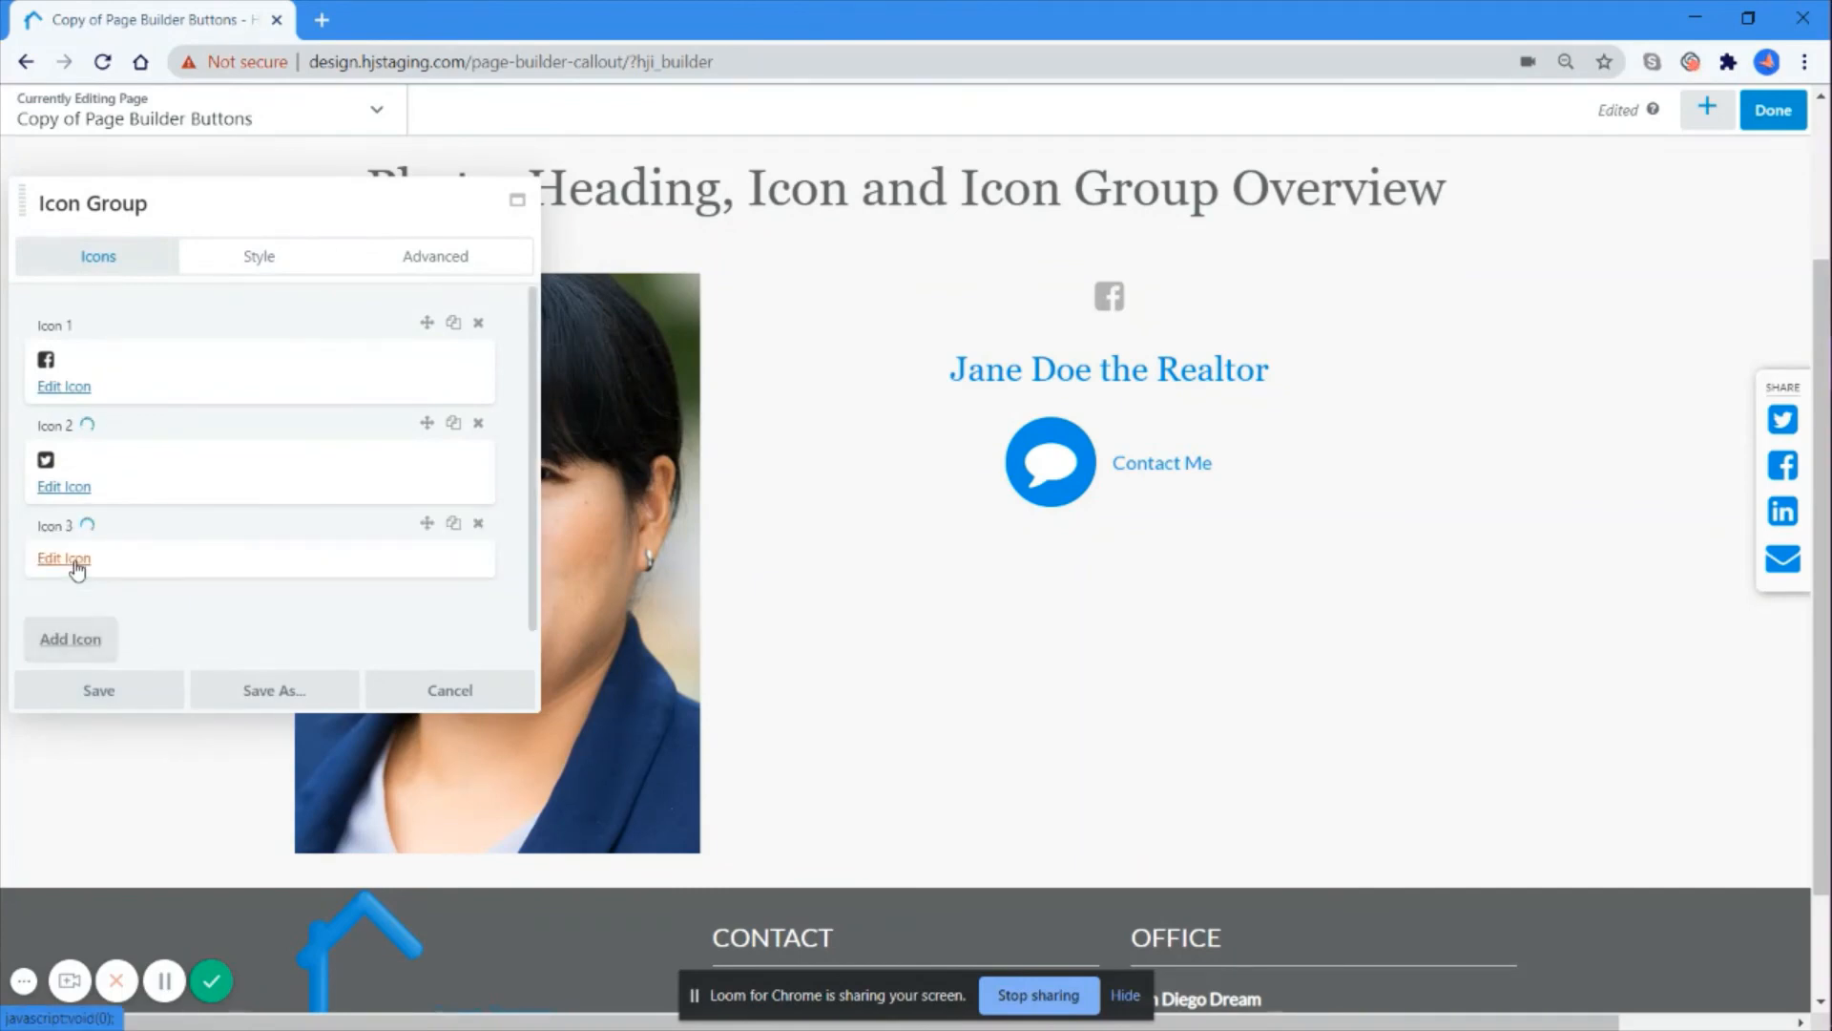
{"action": "left_click", "coordinate": [77, 563]}
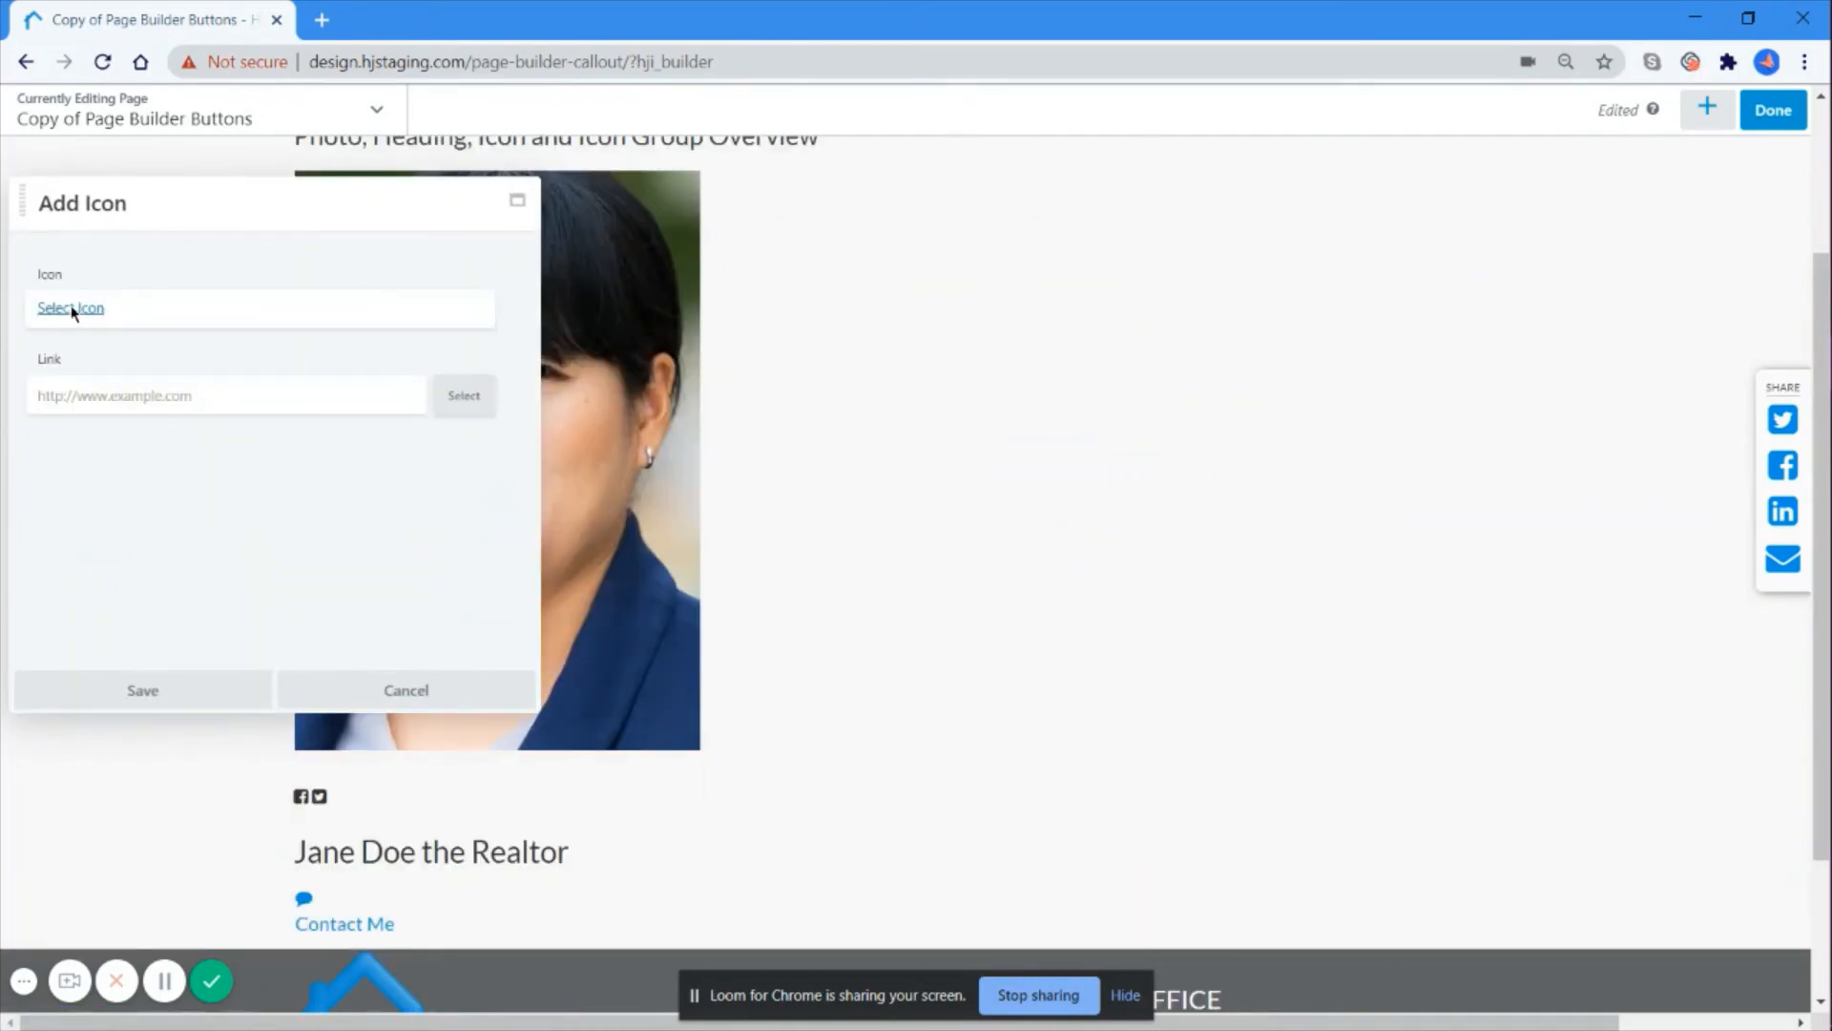
{"action": "left_click", "coordinate": [71, 307]}
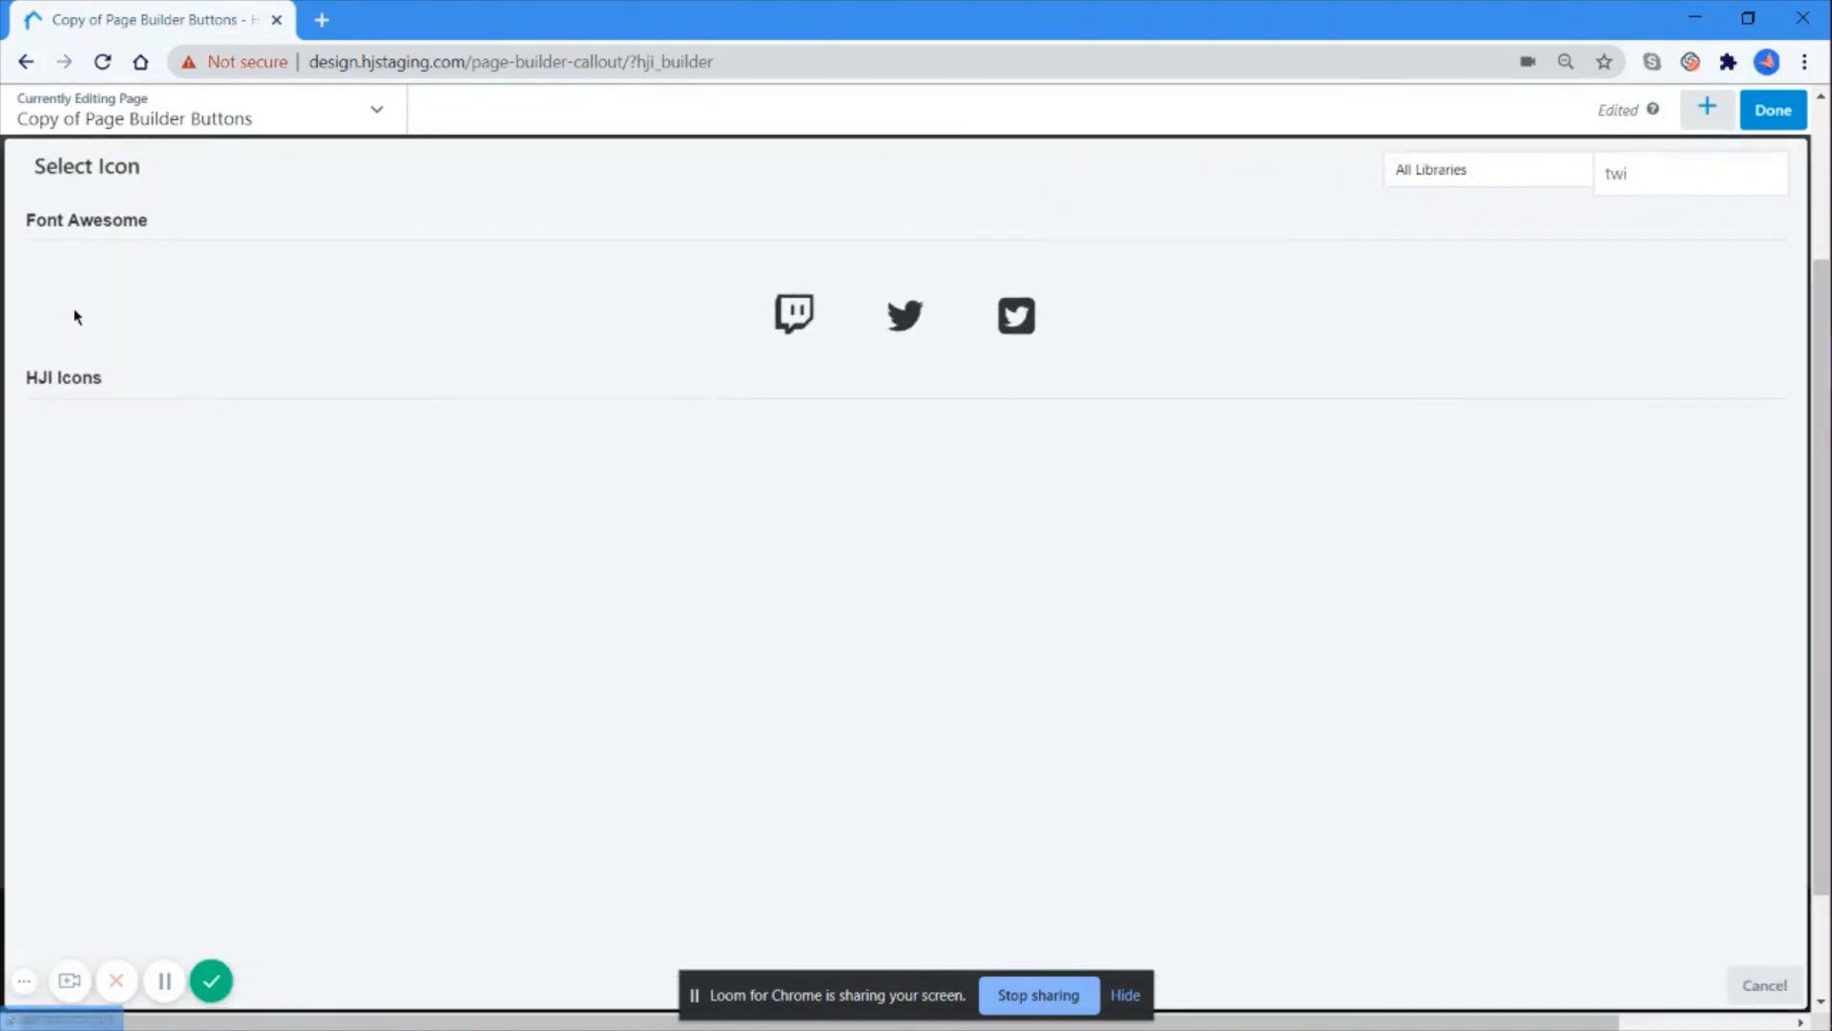
{"action": "left_click", "coordinate": [1670, 177]}
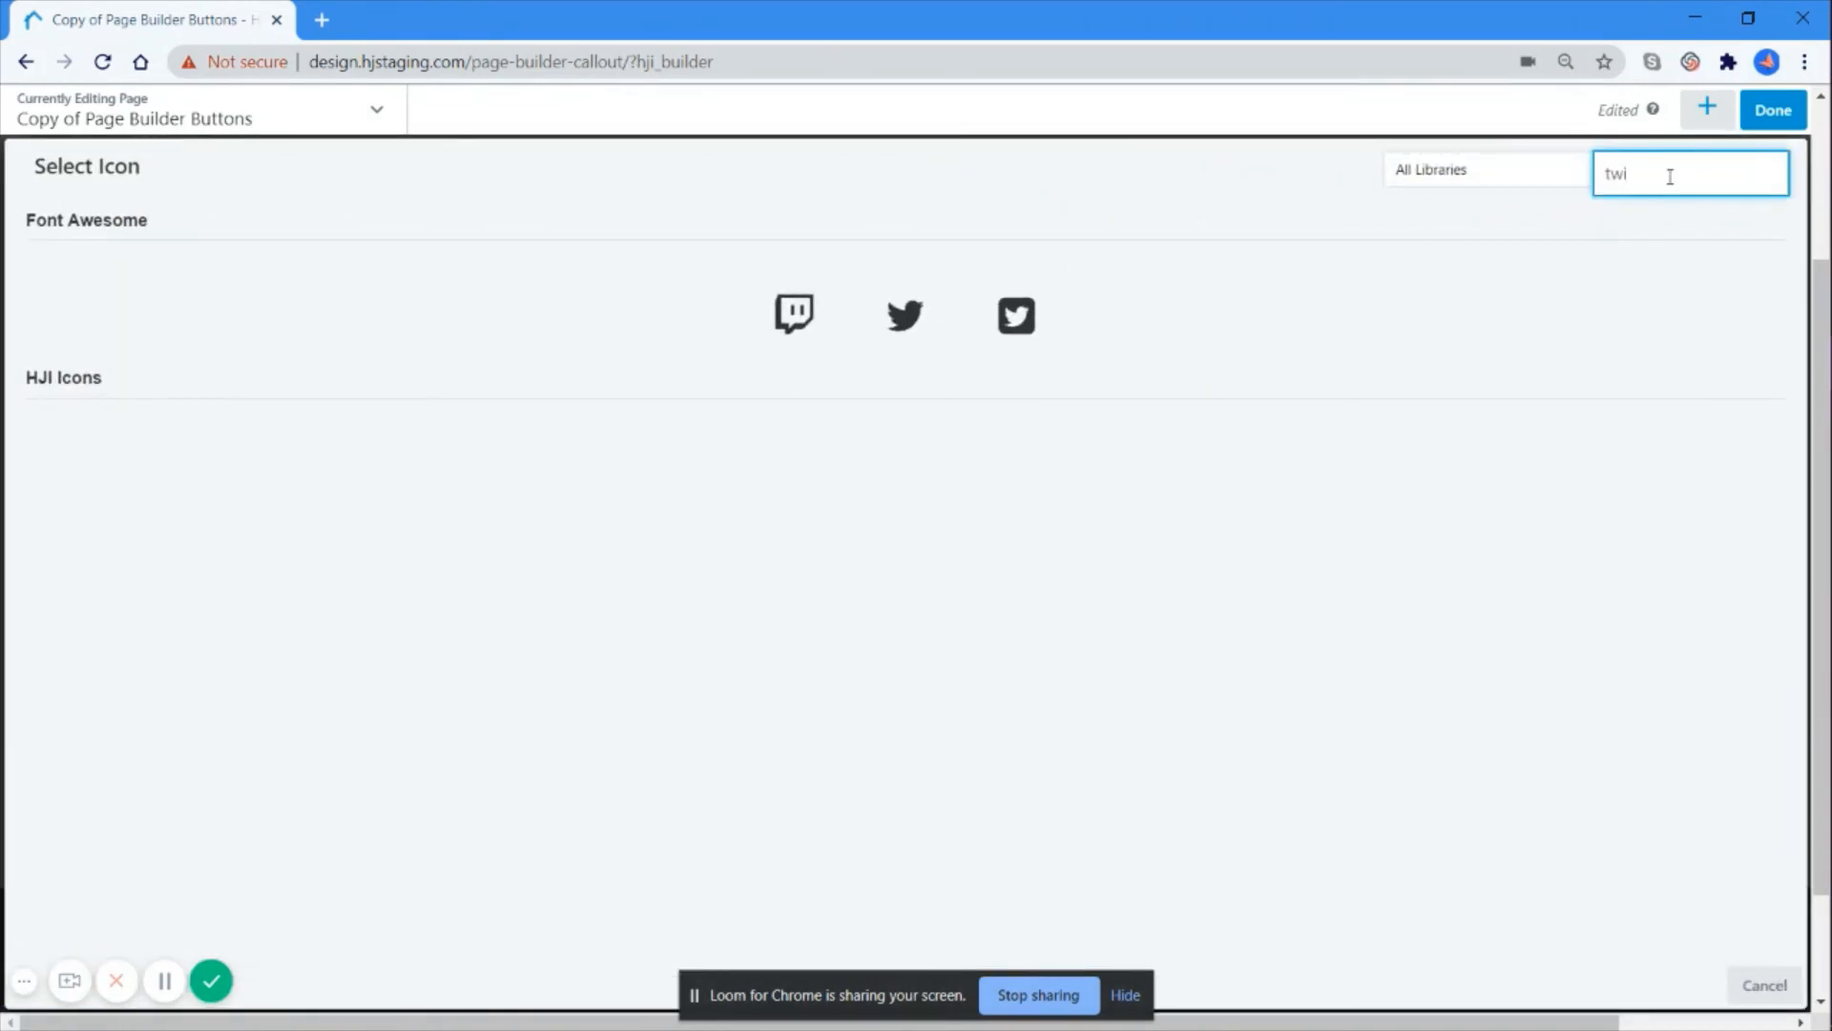
{"action": "key", "text": "BackSpace"}
{"action": "key", "text": "BackSpace"}
{"action": "type", "text": "ins"}
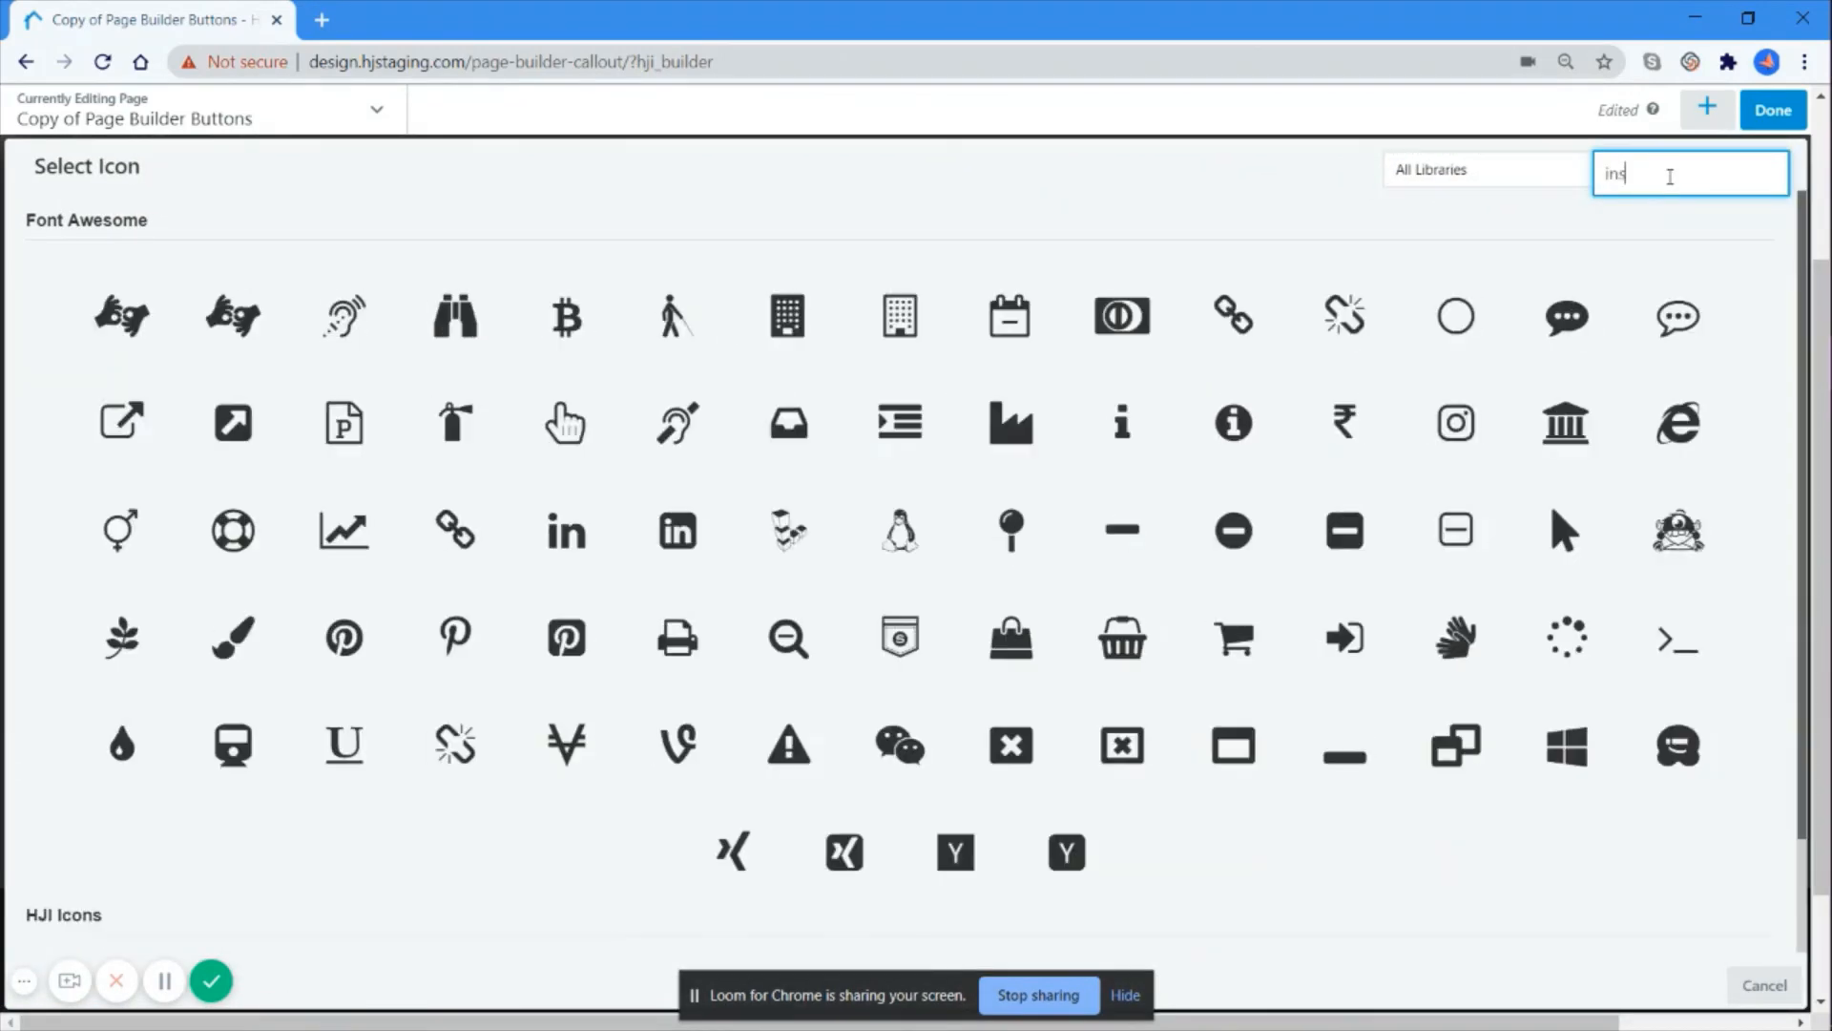
{"action": "left_click", "coordinate": [845, 315]}
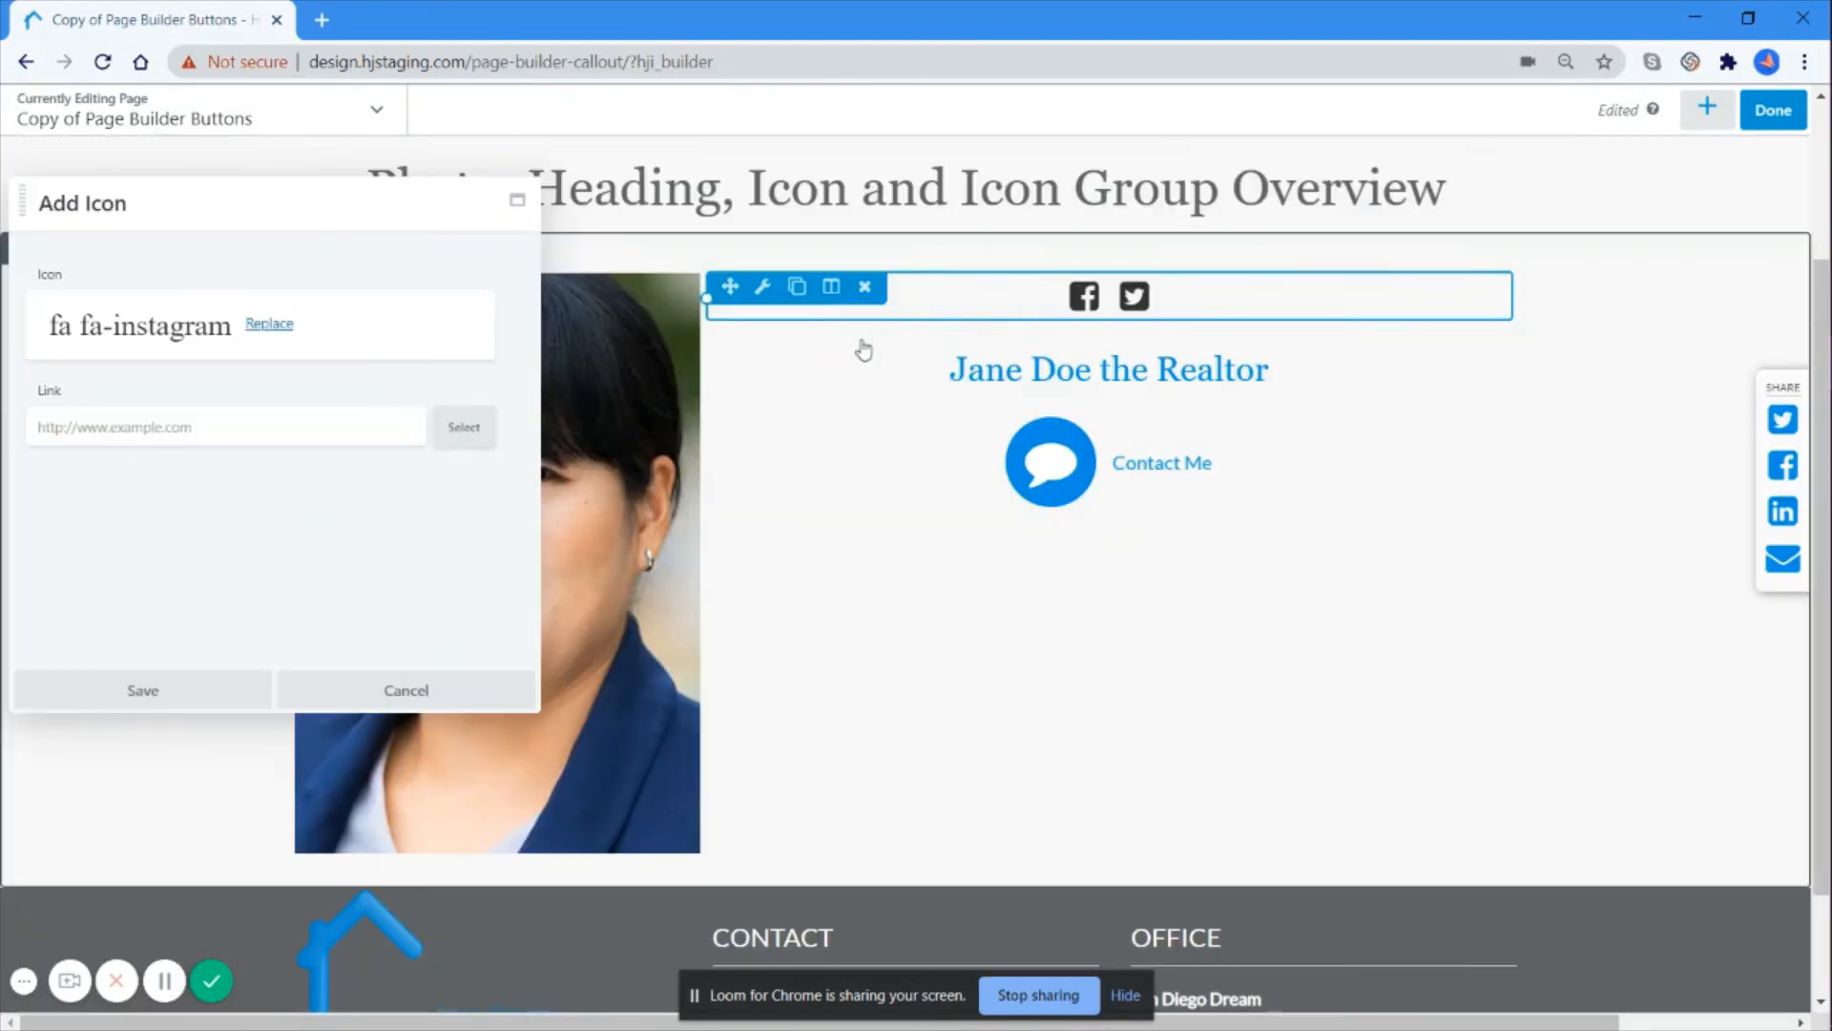
{"action": "left_click", "coordinate": [162, 690]}
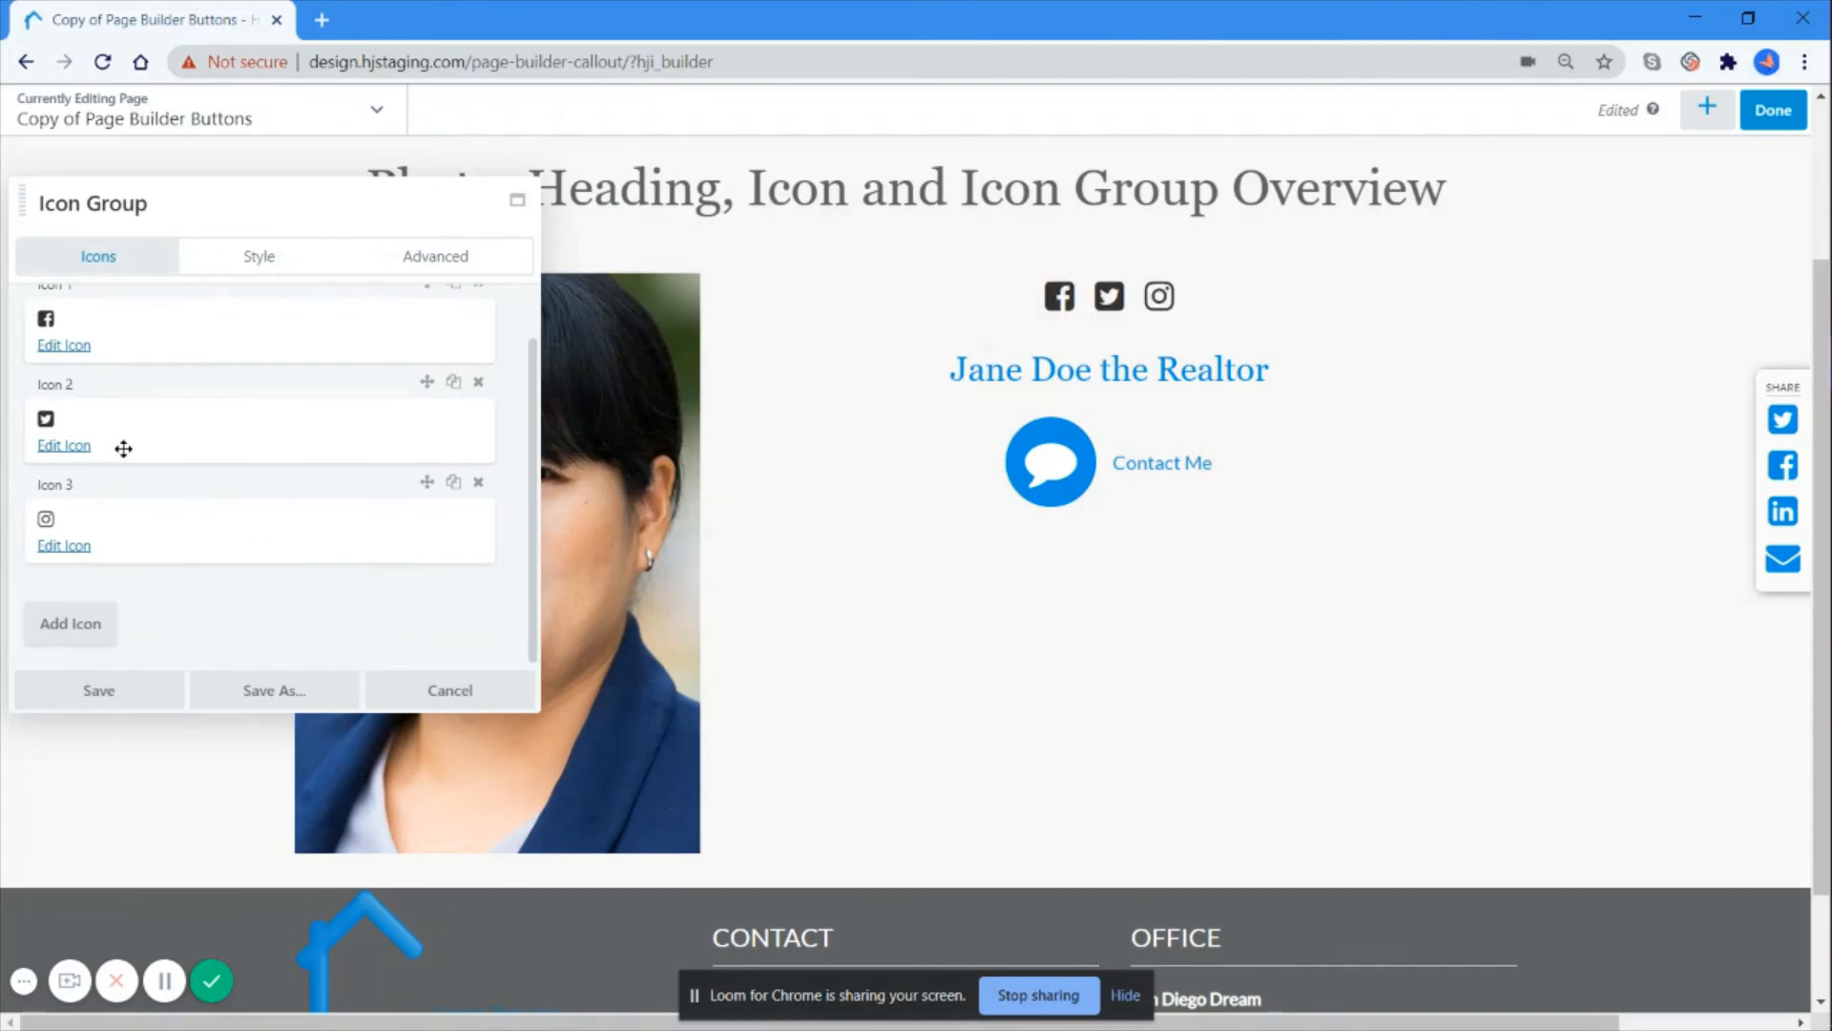
{"action": "scroll", "coordinate": [136, 433], "scroll_direction": "up", "scroll_amount": 1}
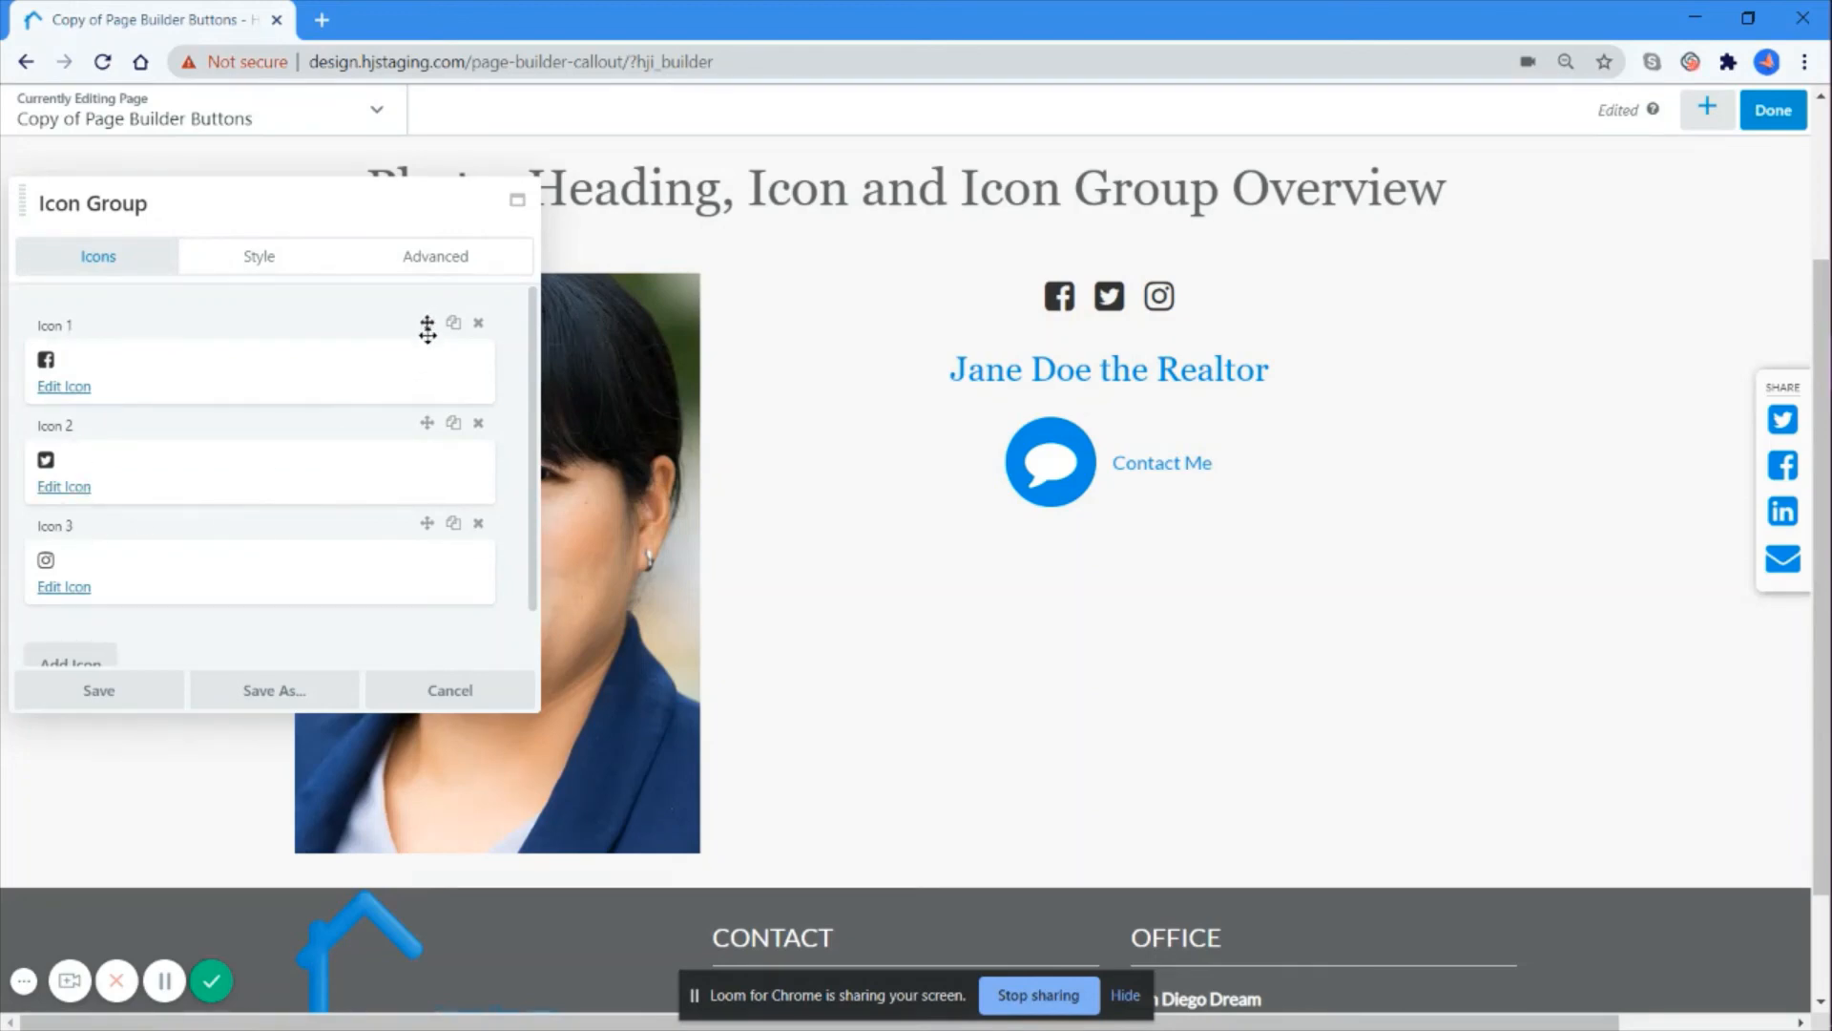
{"action": "left_click_drag", "start_coordinate": [427, 328], "coordinate": [396, 486]}
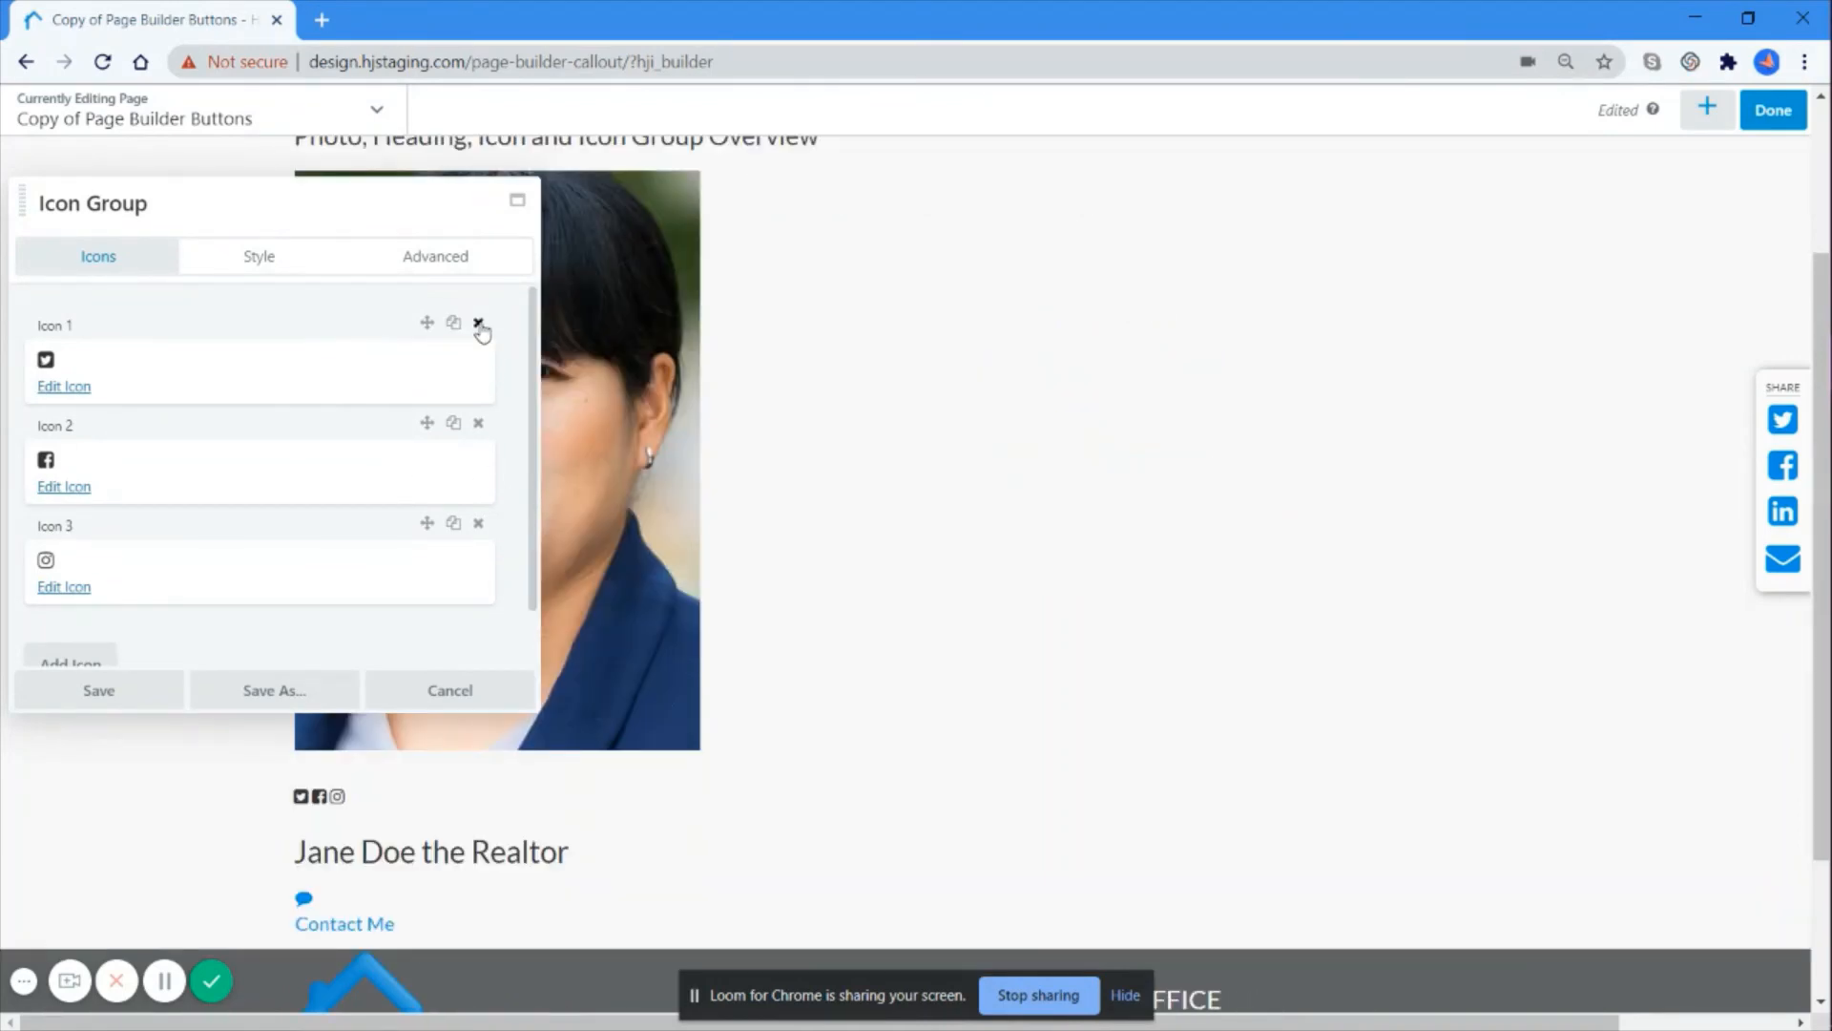
Step: Set the icon group's color to the #0097e3 preset and its hover color to the darker blue #0064e8
{"action": "left_click", "coordinate": [253, 258]}
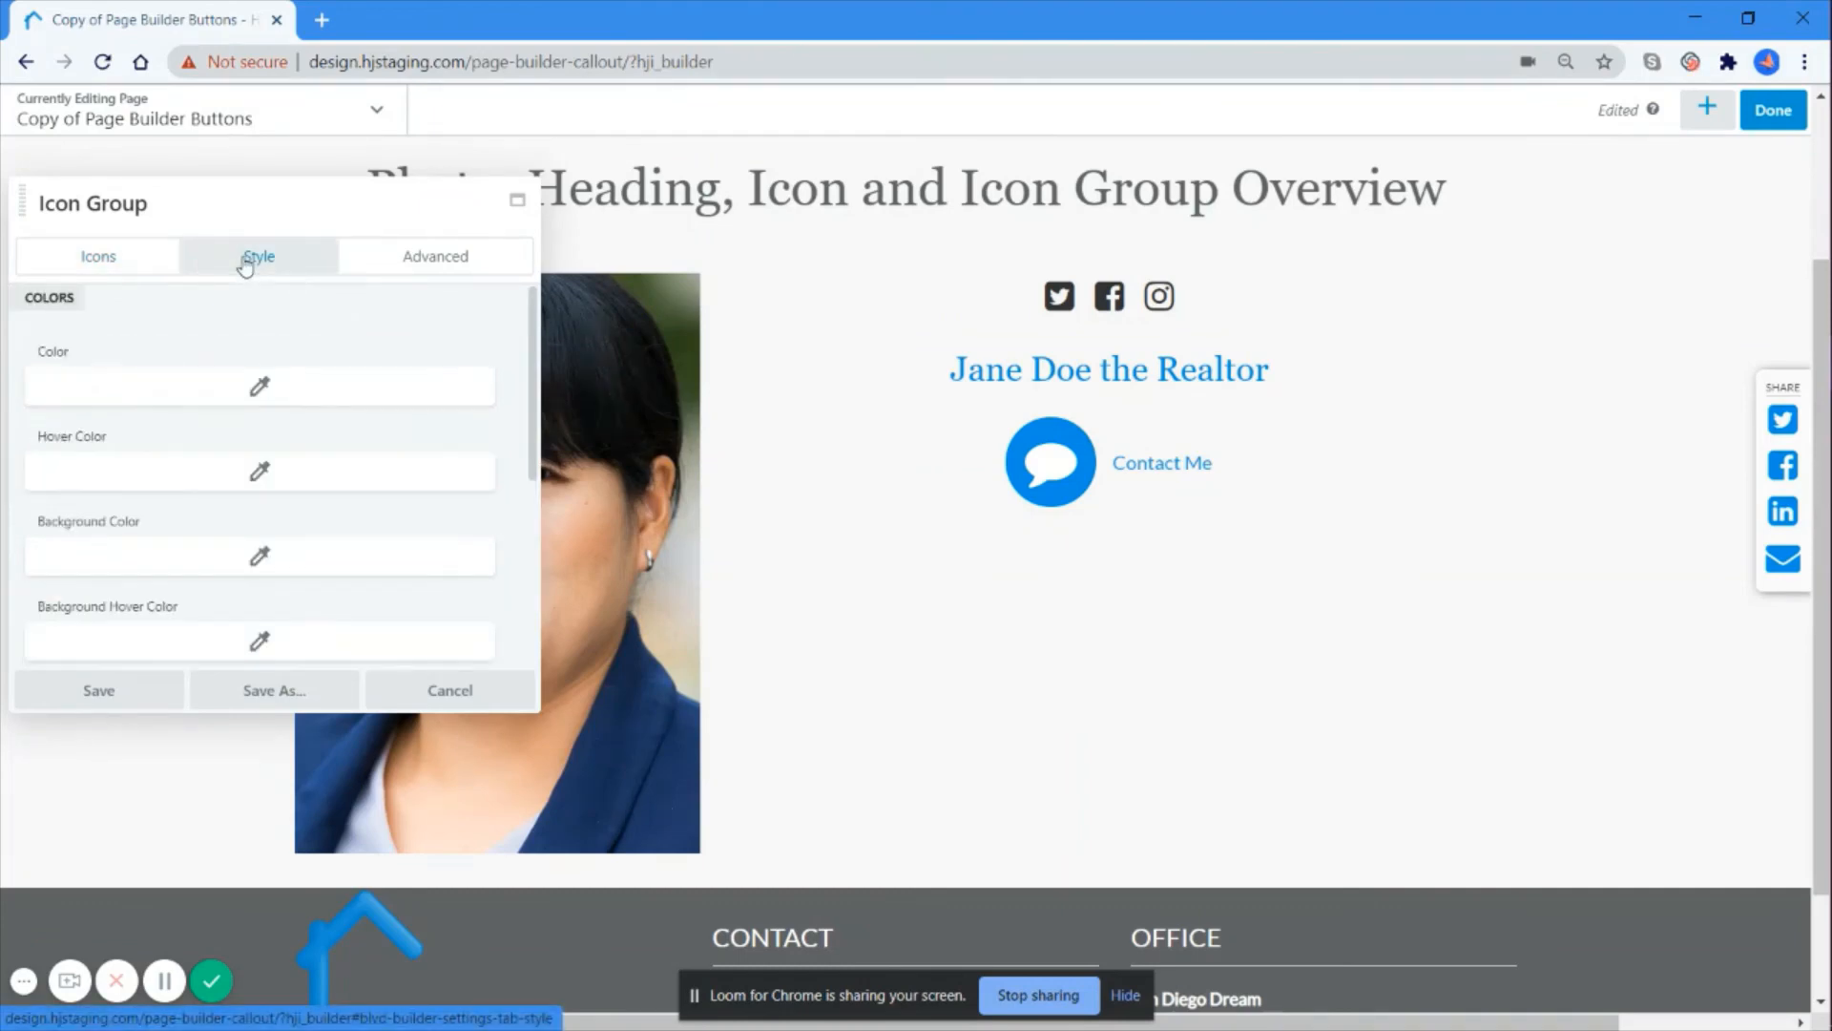
{"action": "left_click", "coordinate": [262, 388]}
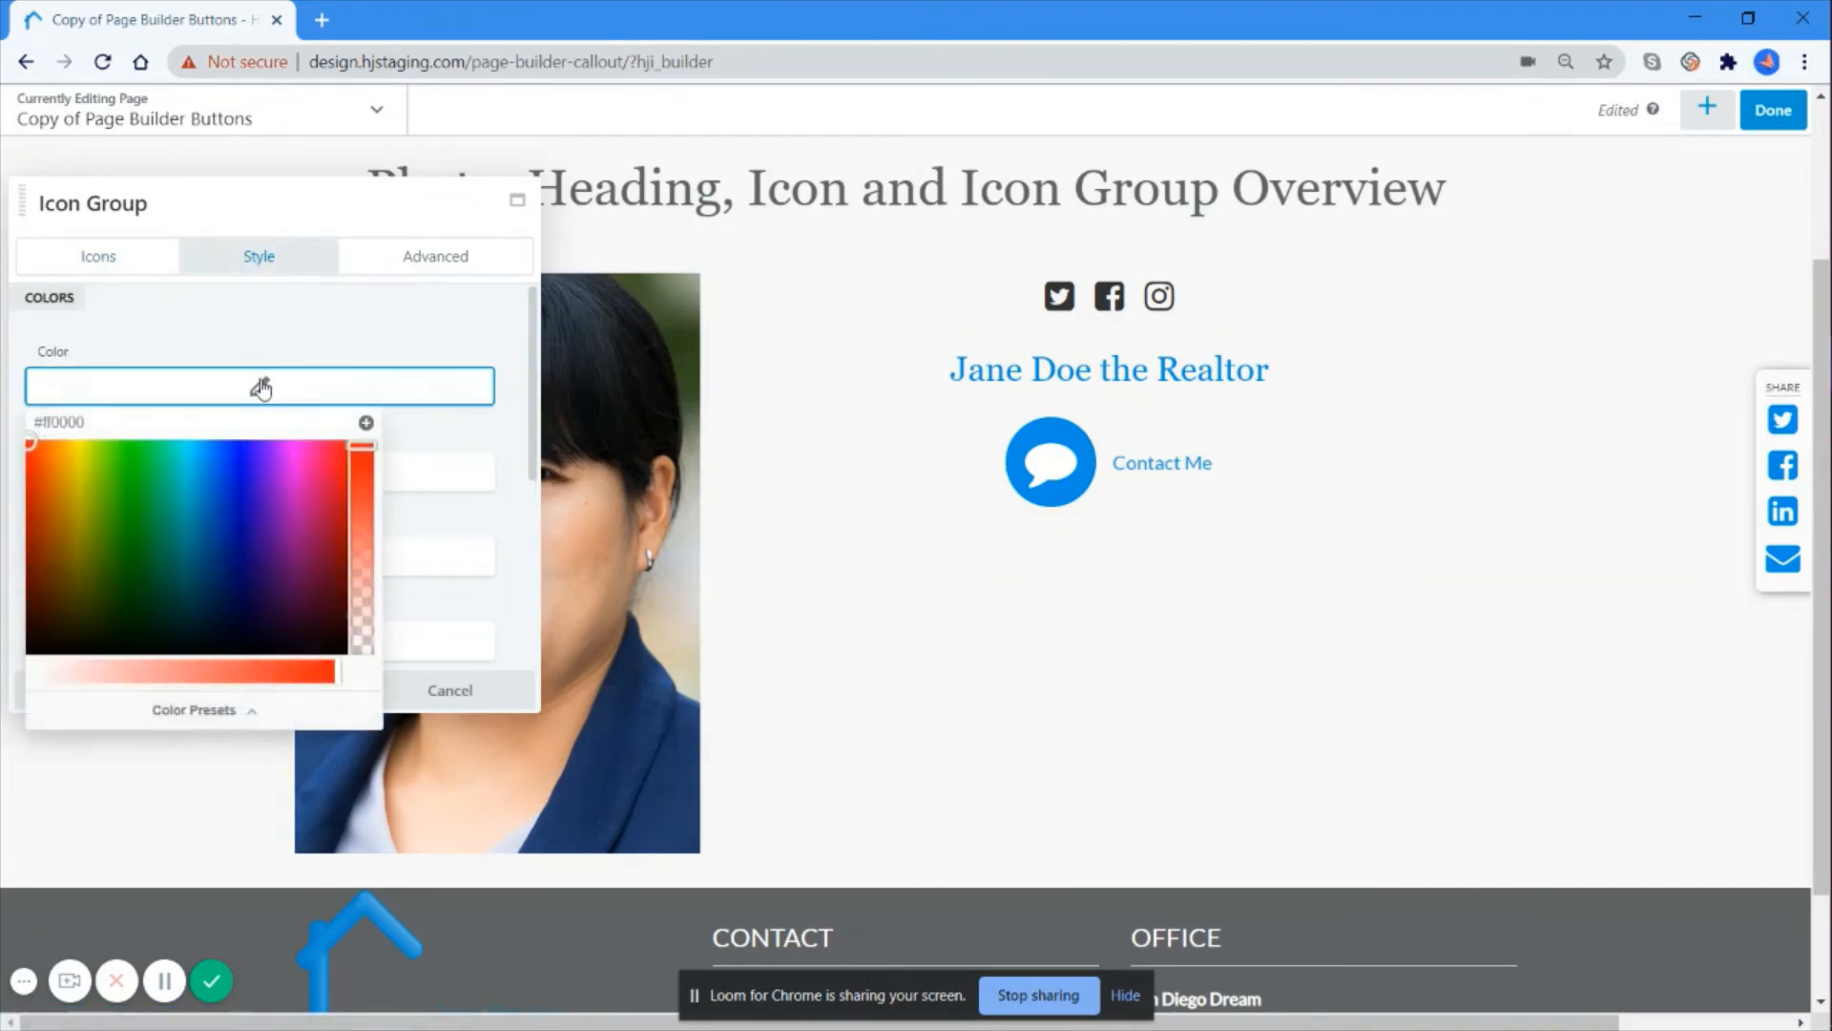
{"action": "left_click", "coordinate": [250, 711]}
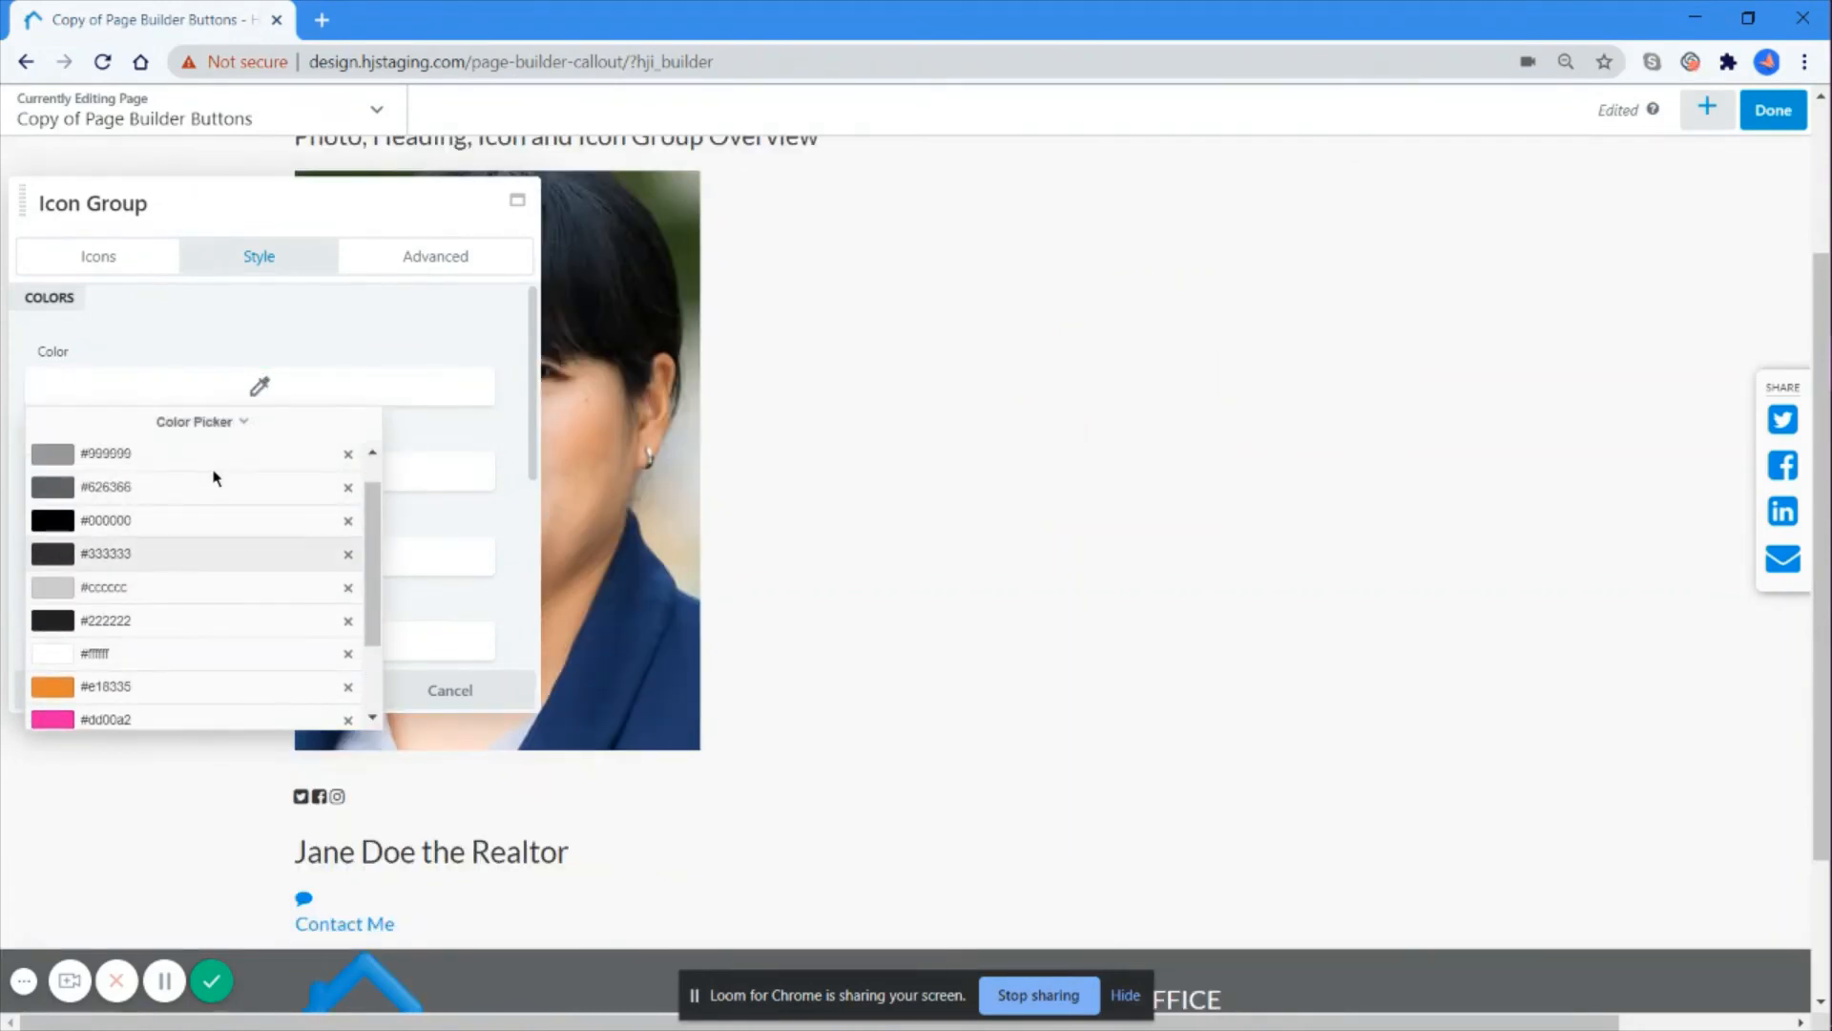
{"action": "left_click", "coordinate": [464, 465]}
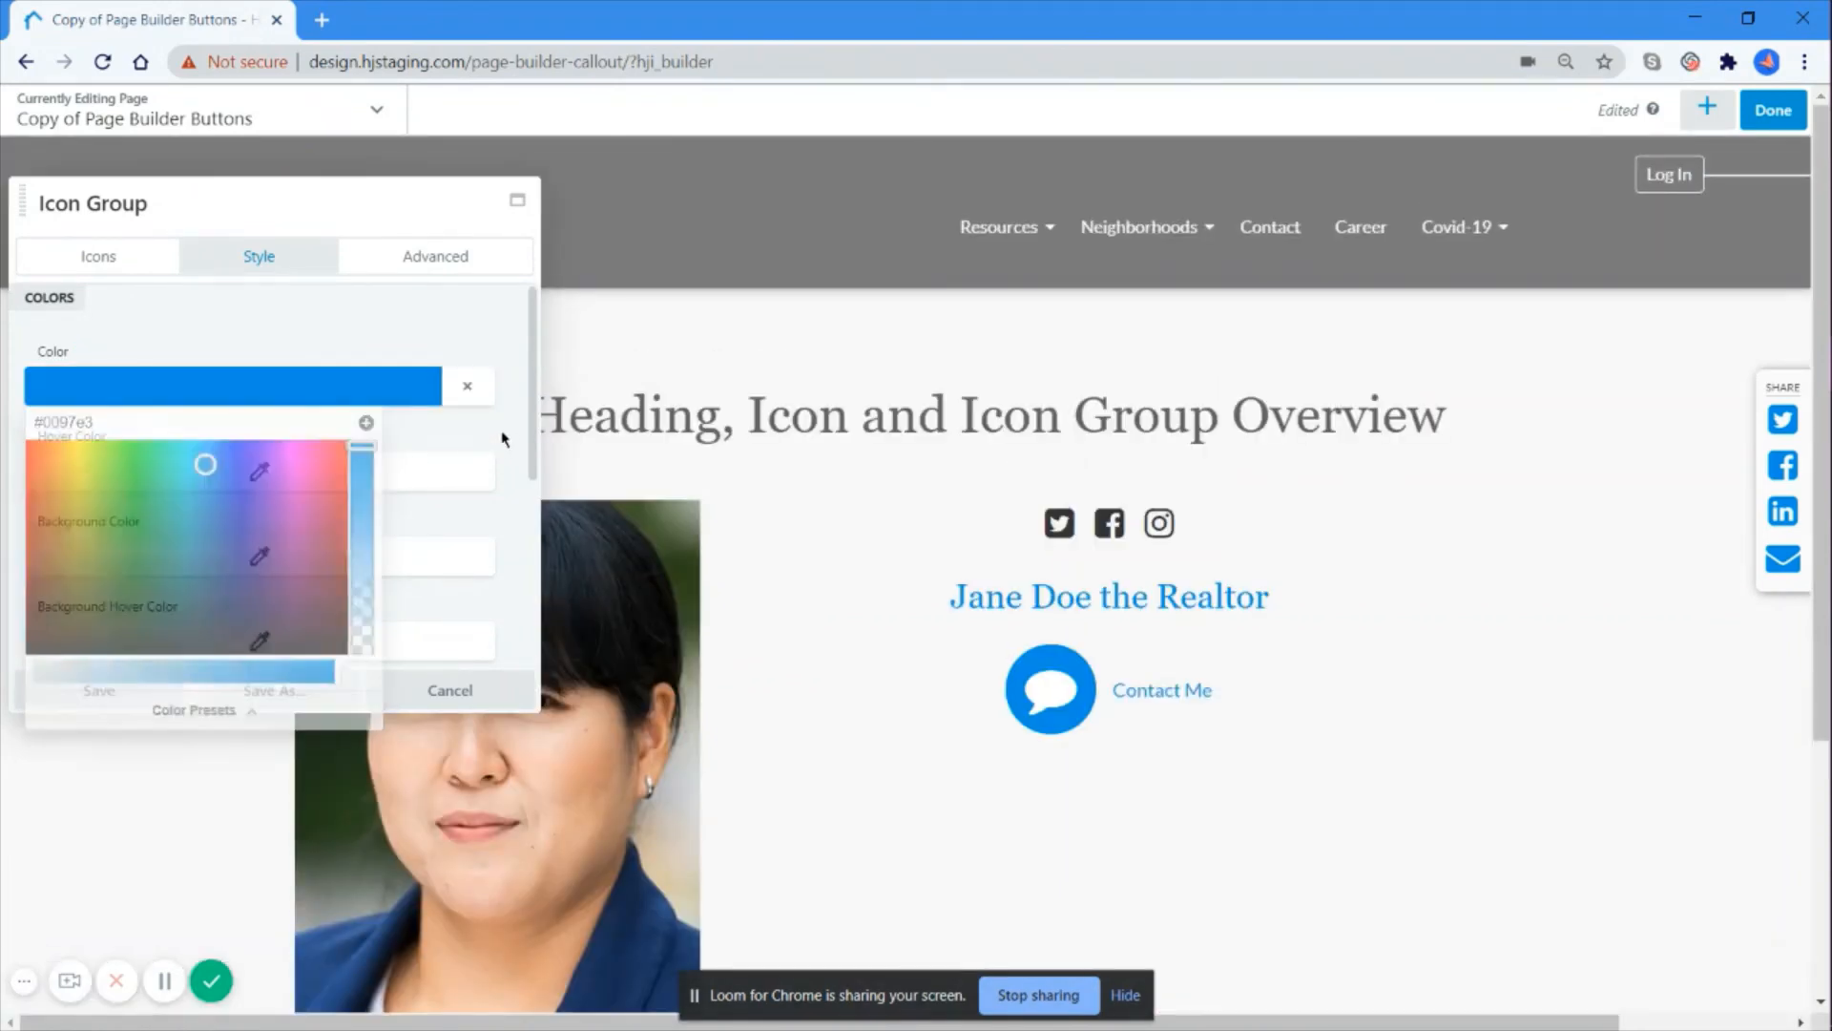
{"action": "left_click", "coordinate": [254, 477]}
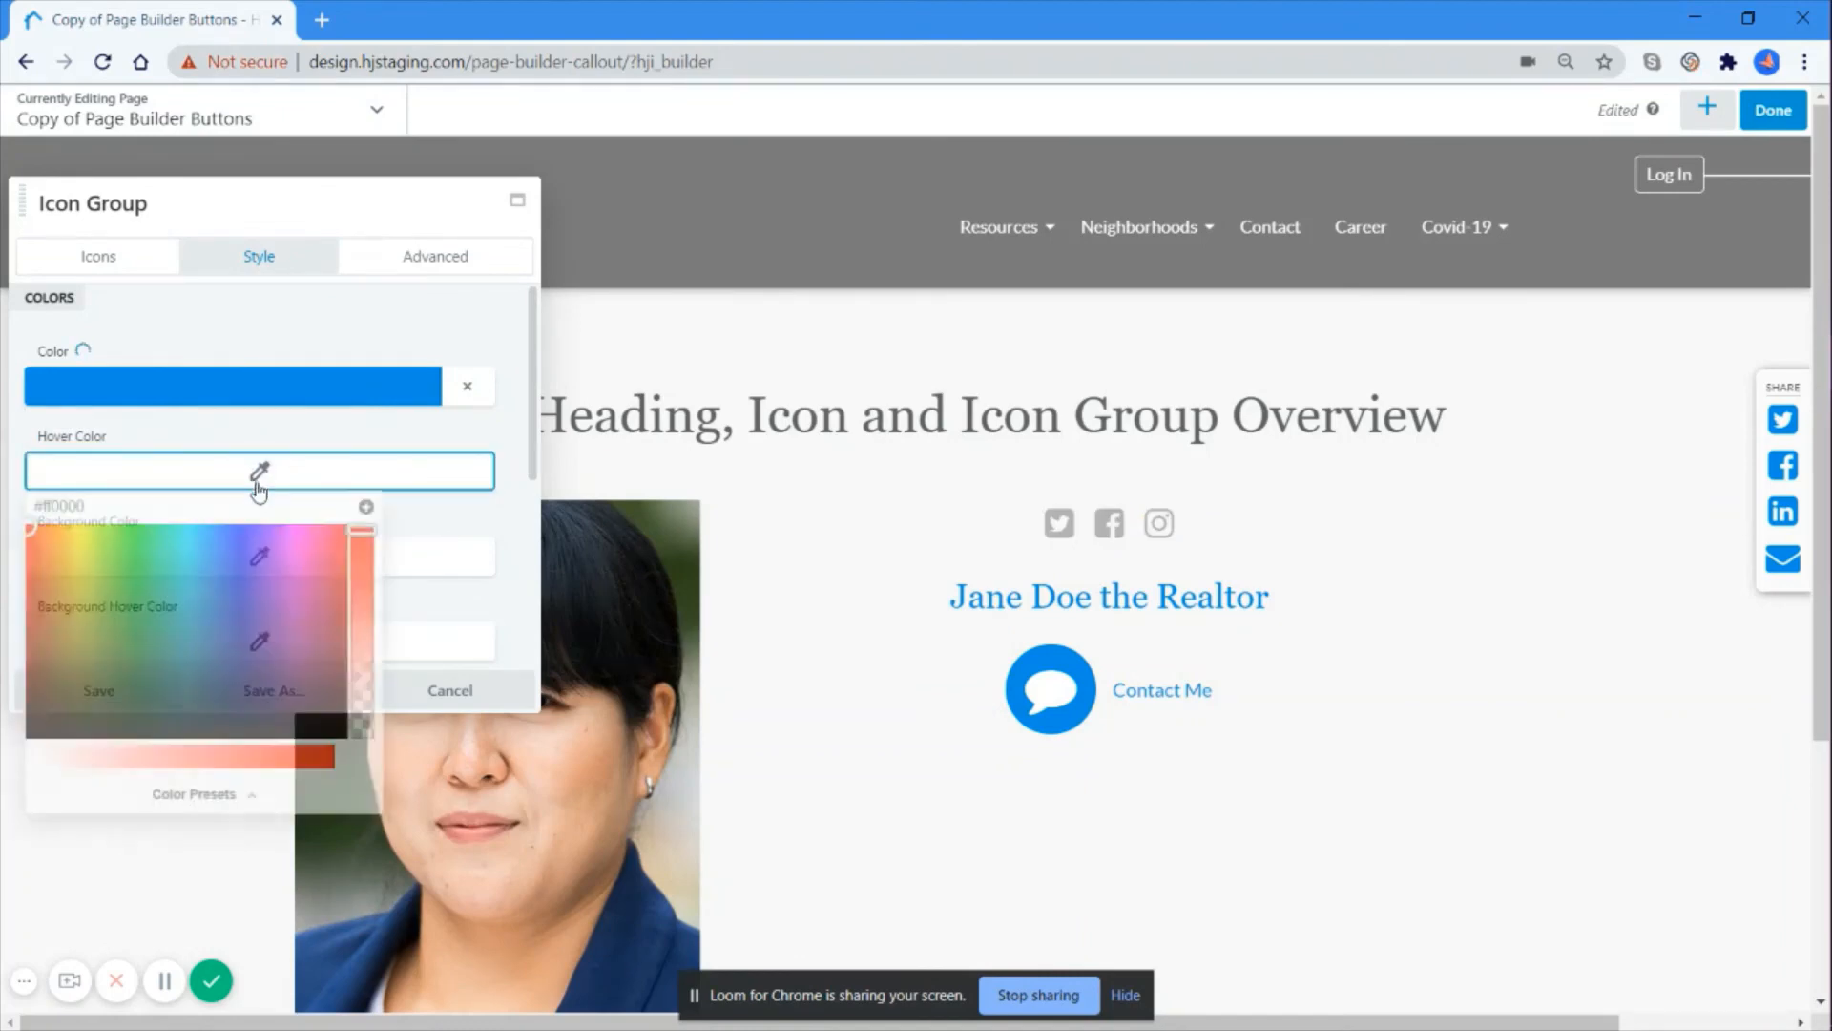
{"action": "left_click", "coordinate": [216, 548]}
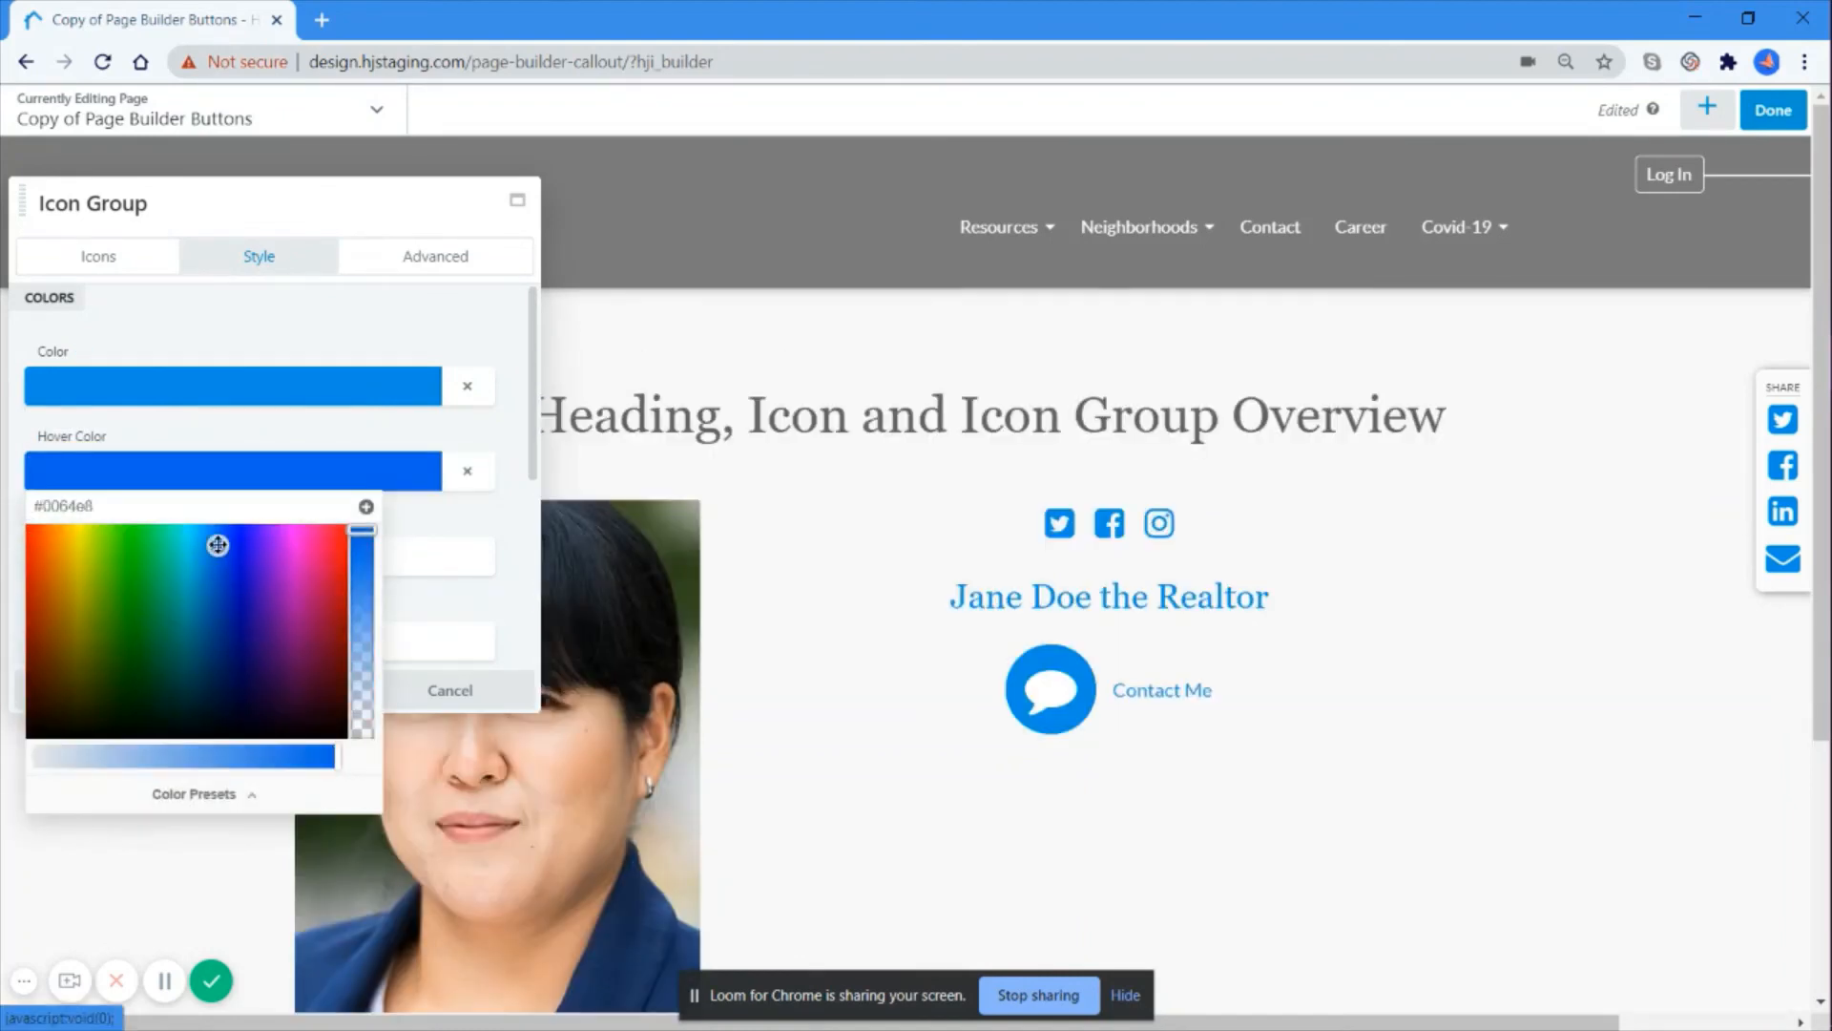
{"action": "left_click", "coordinate": [468, 520]}
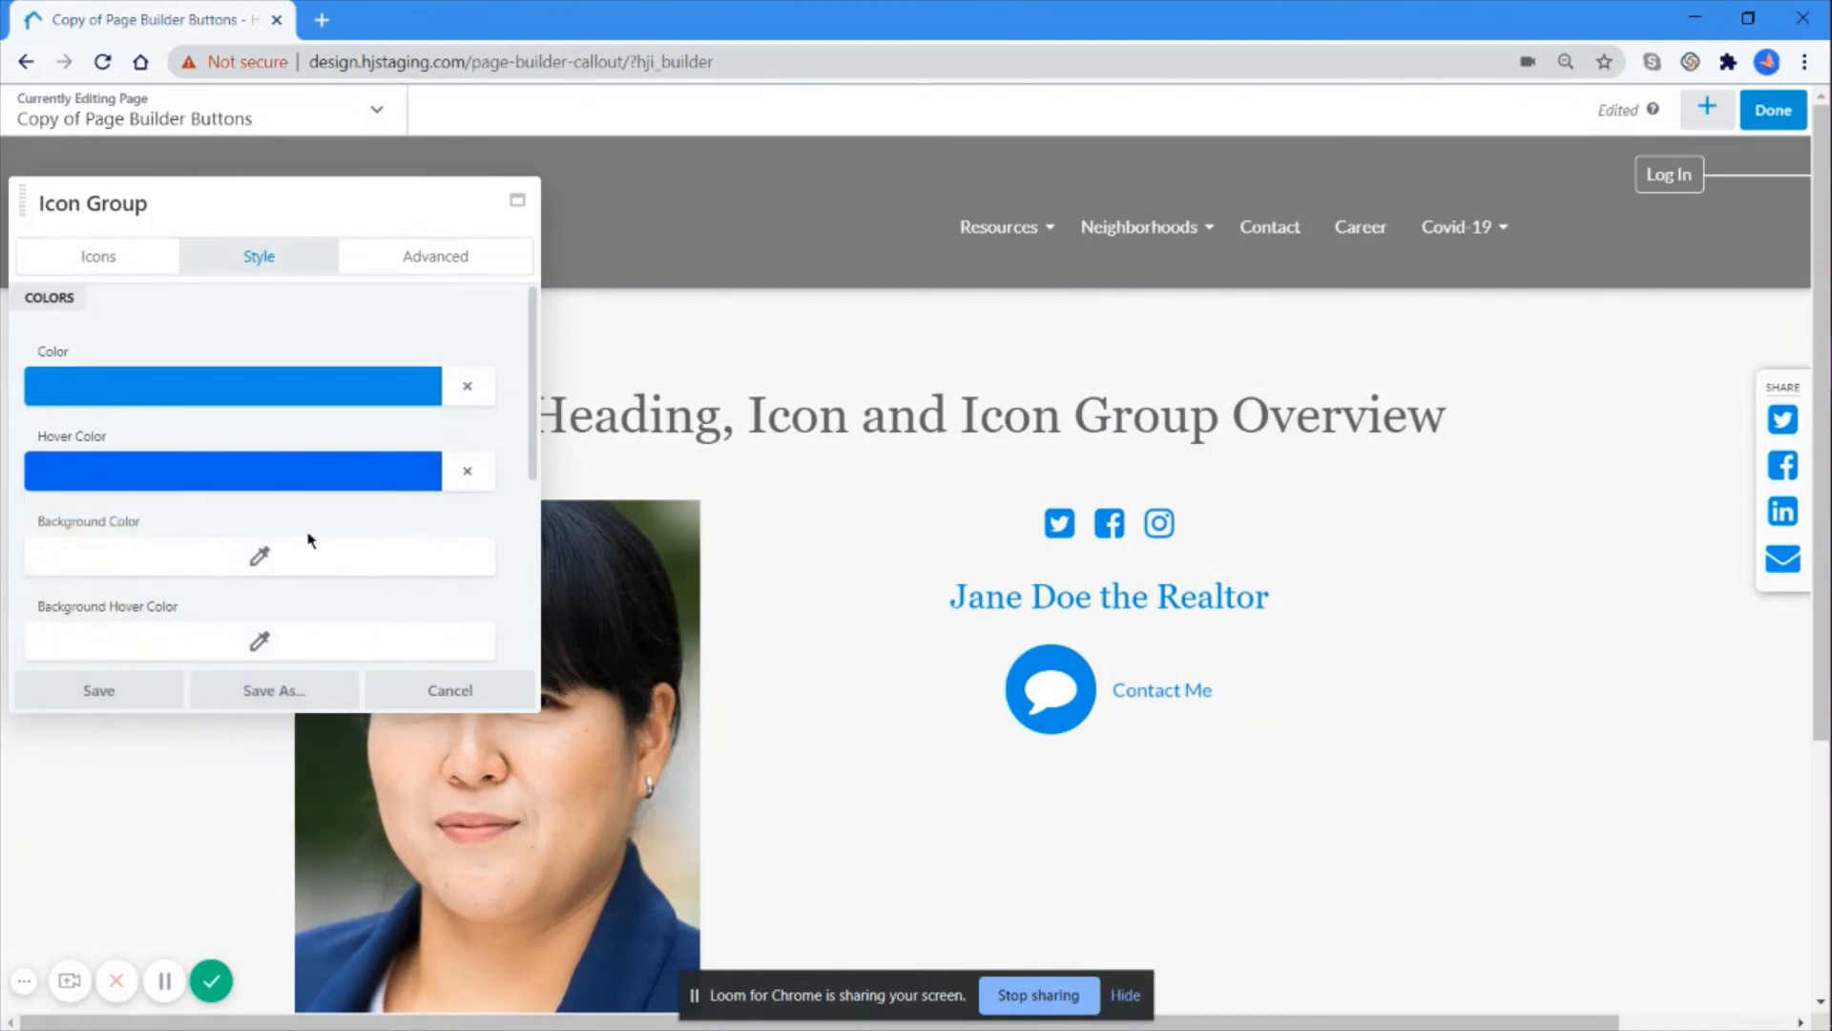
Step: Set the icon group's background hover color to the #ffffff preset
{"action": "scroll", "coordinate": [315, 487], "scroll_direction": "down", "scroll_amount": 2}
{"action": "left_click", "coordinate": [256, 519]}
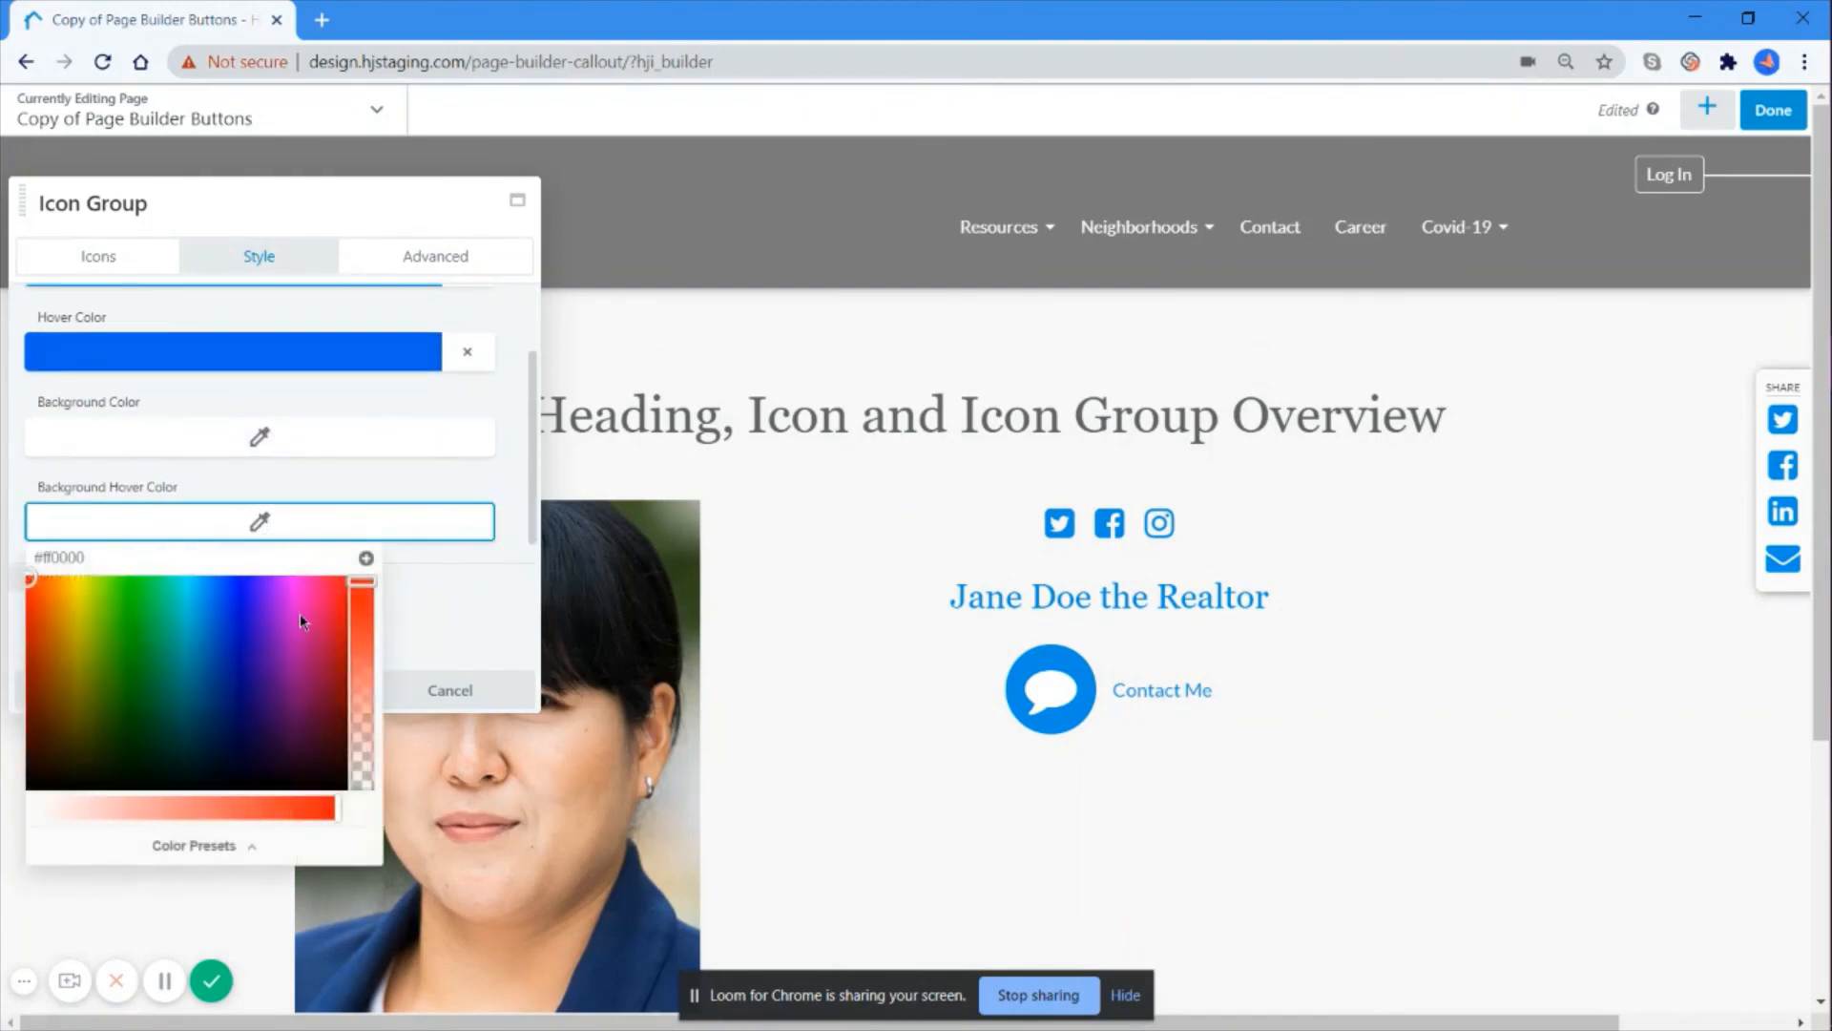
{"action": "left_click", "coordinate": [247, 849]}
{"action": "scroll", "coordinate": [258, 817], "scroll_direction": "down", "scroll_amount": 2}
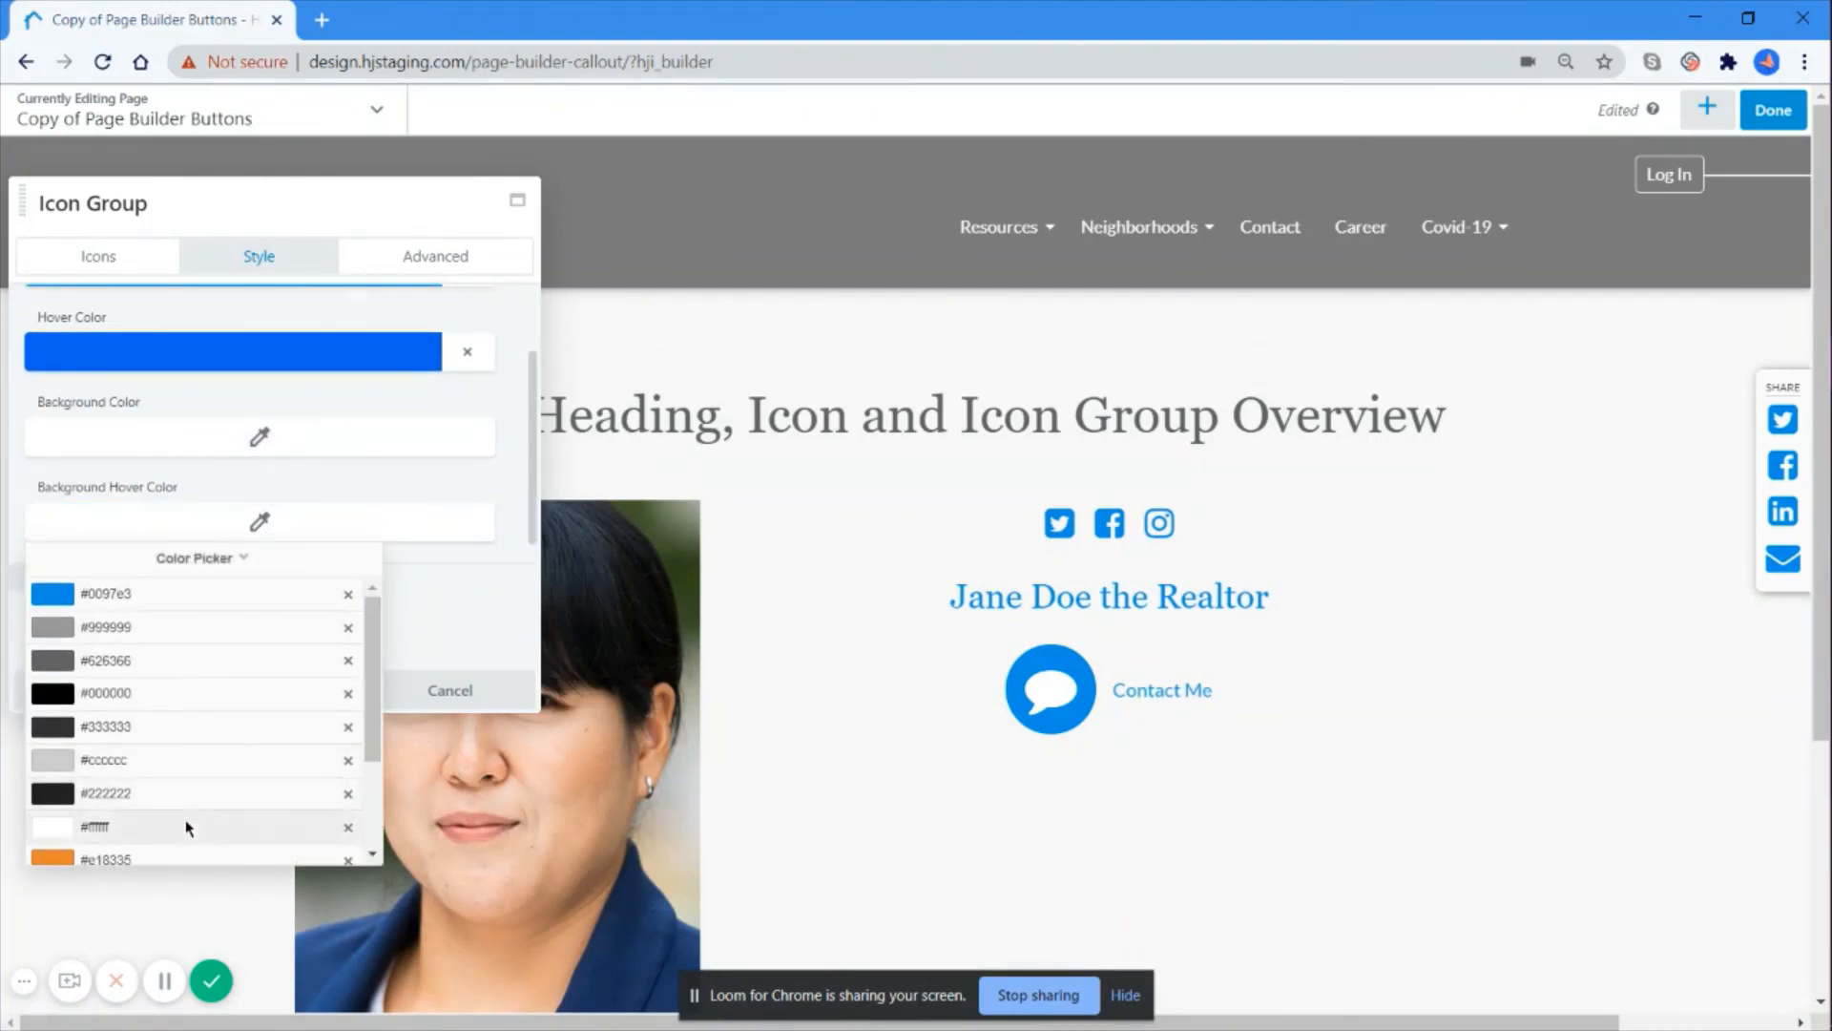
{"action": "left_click", "coordinate": [191, 820]}
{"action": "left_click", "coordinate": [468, 592]}
Step: Check the icon group's alignment options and its spacing, visibility and animation settings, and save the module
{"action": "scroll", "coordinate": [356, 478], "scroll_direction": "down", "scroll_amount": 3}
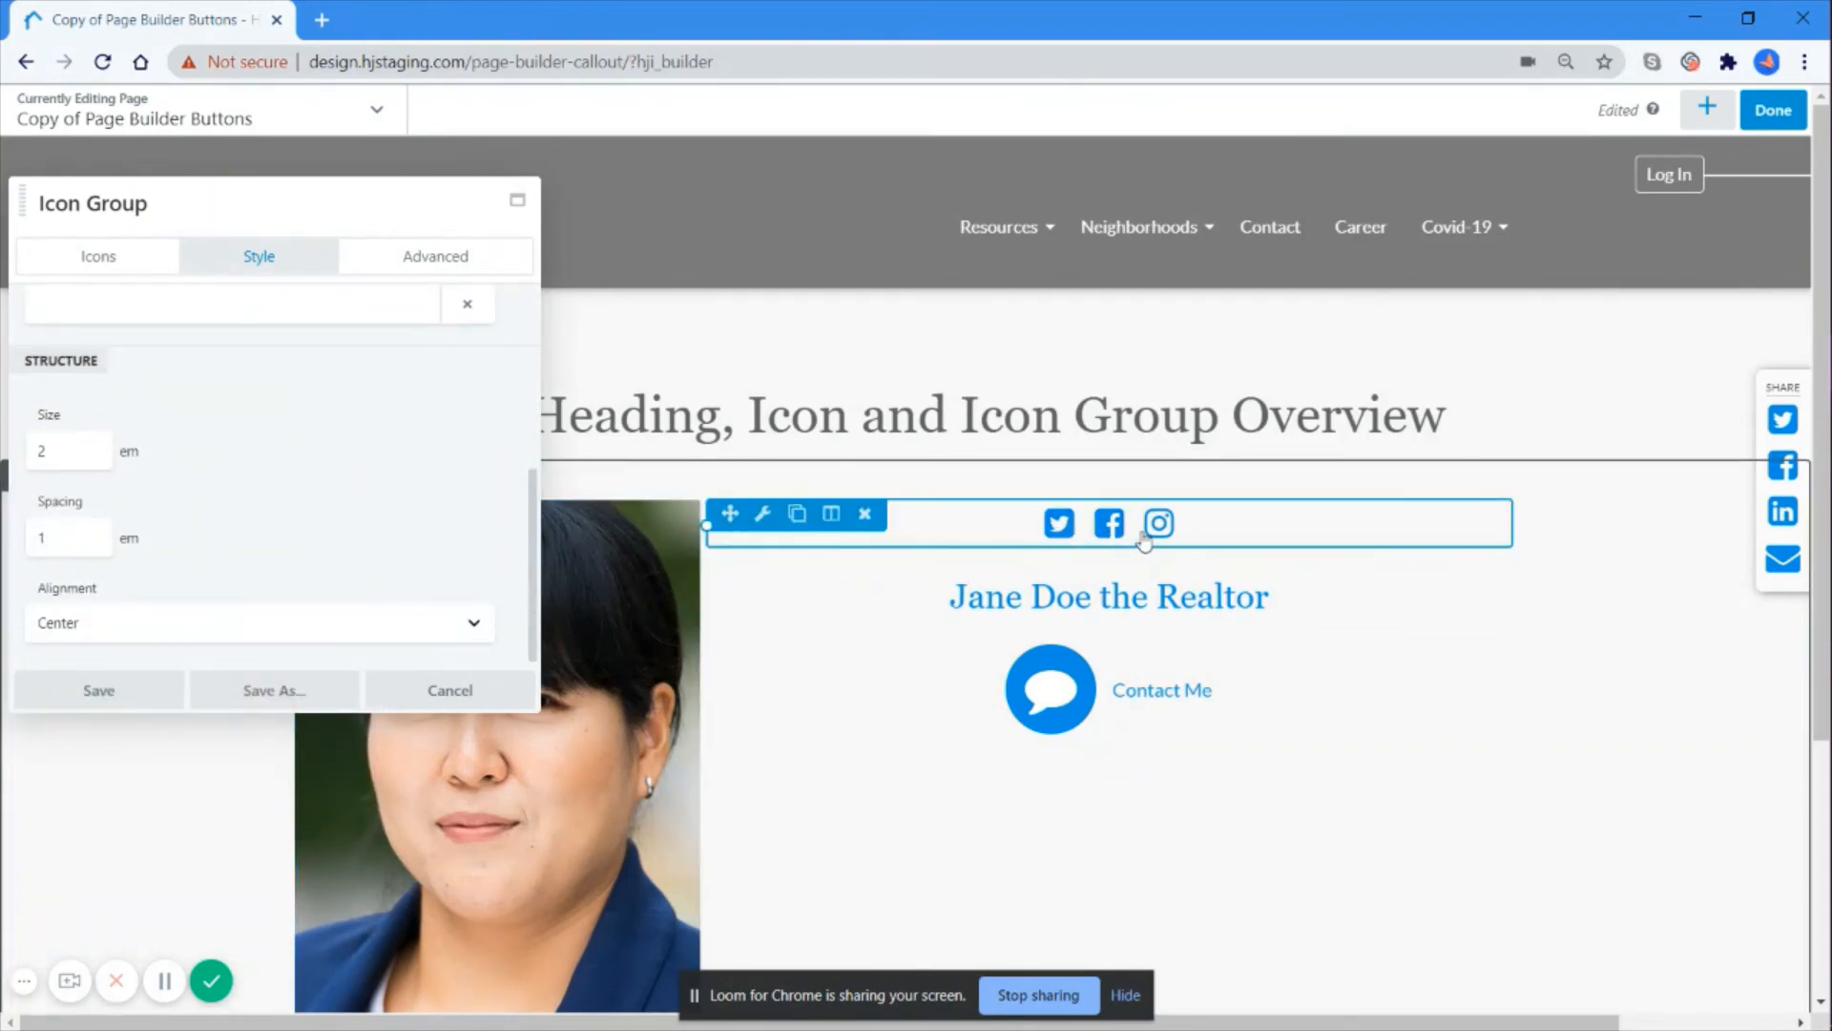
{"action": "left_click", "coordinate": [371, 627]}
{"action": "left_click", "coordinate": [371, 627]}
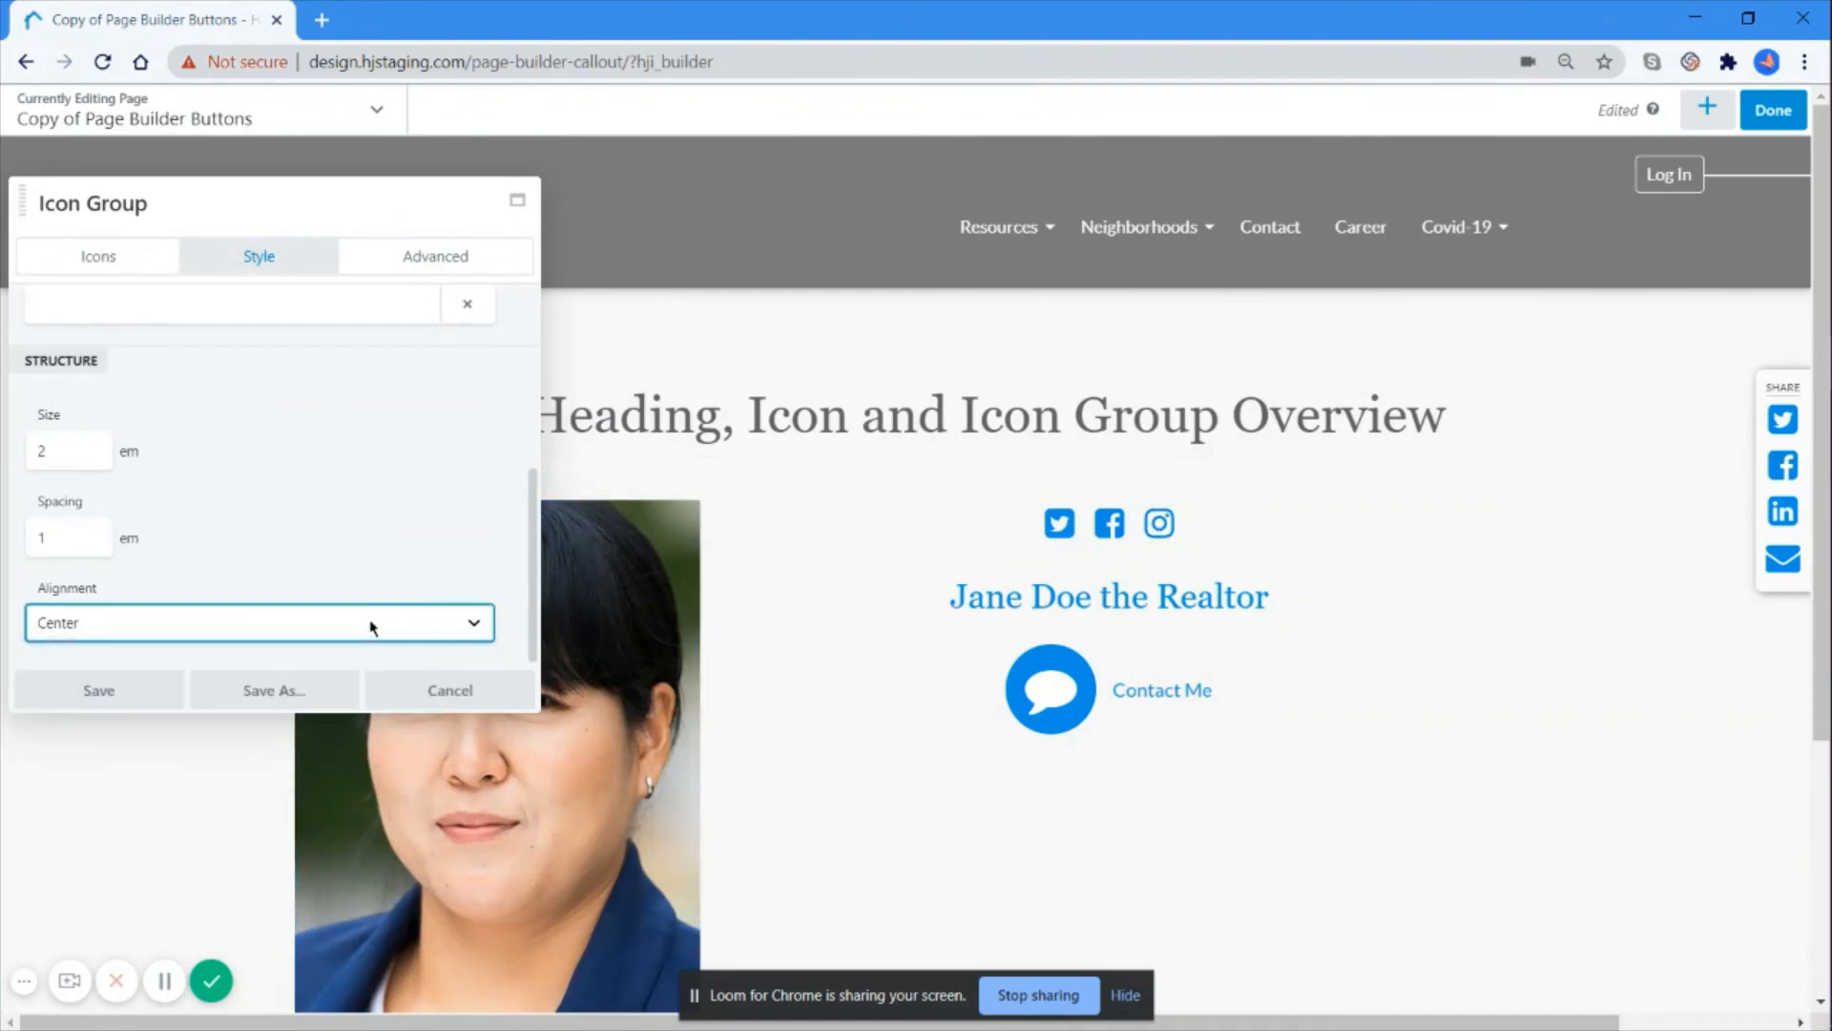
{"action": "left_click", "coordinate": [437, 267]}
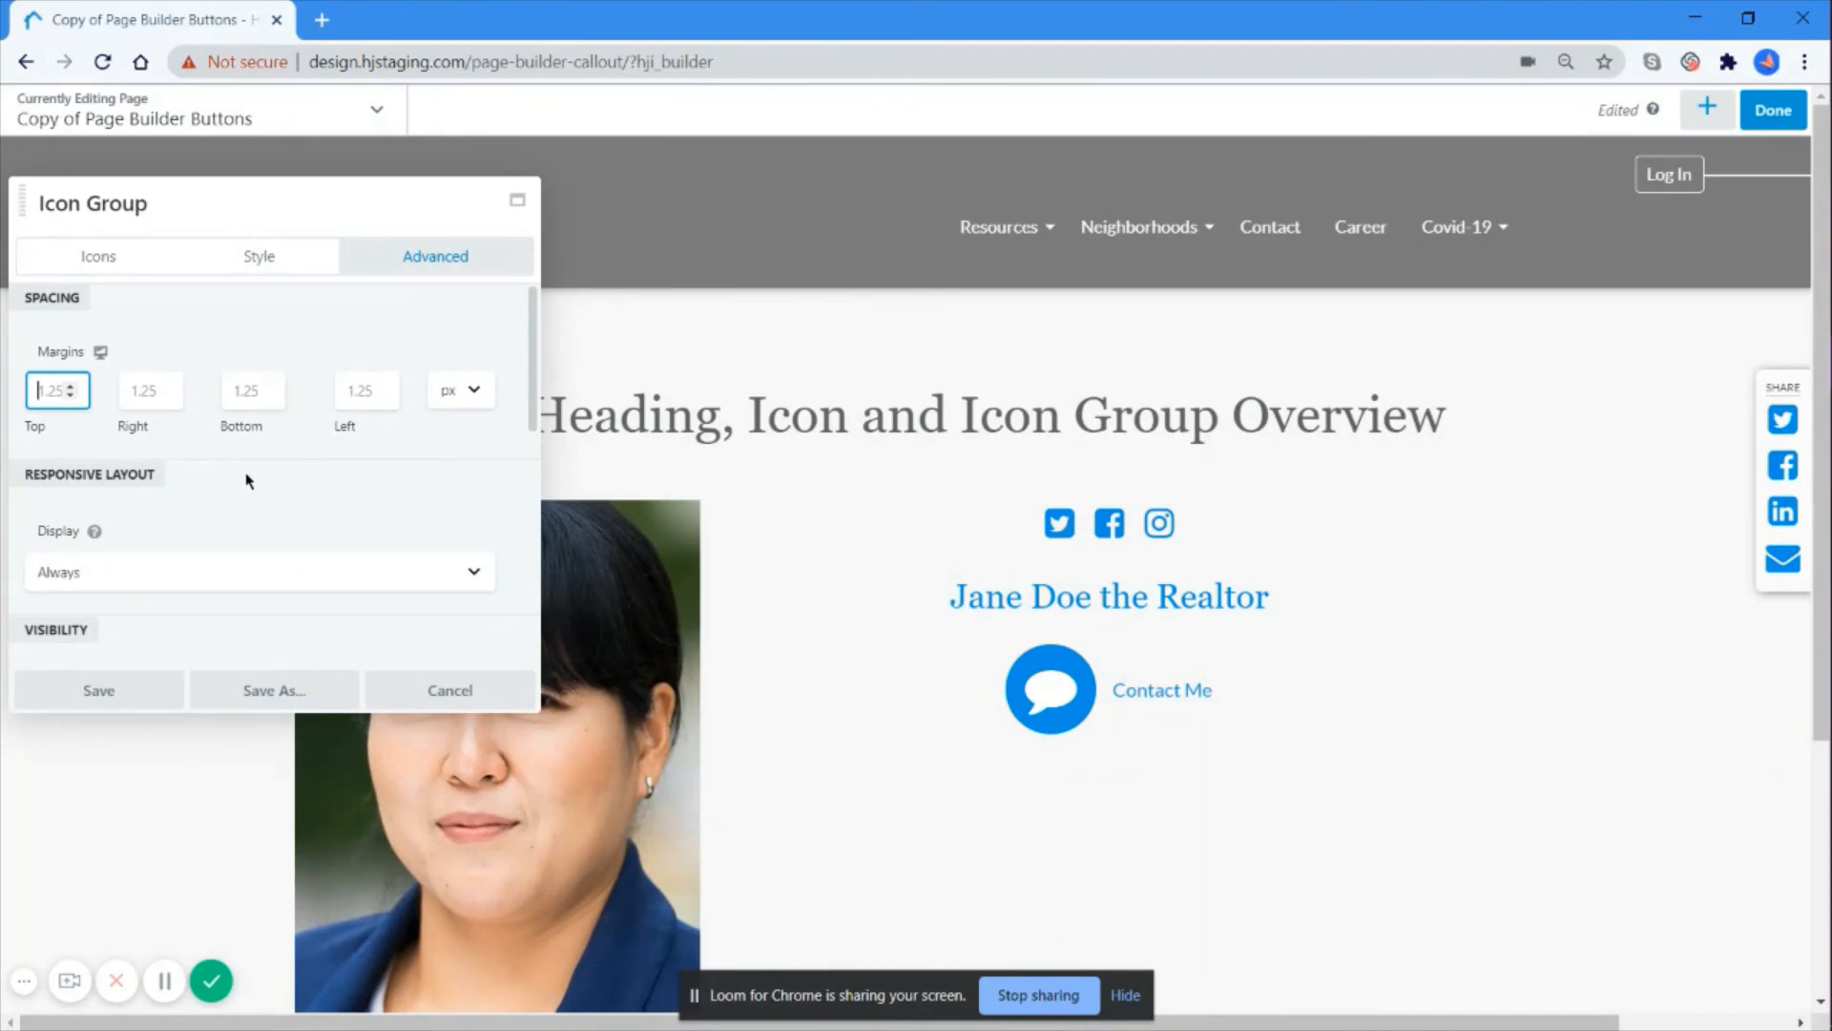
{"action": "scroll", "coordinate": [299, 488], "scroll_direction": "down", "scroll_amount": 1}
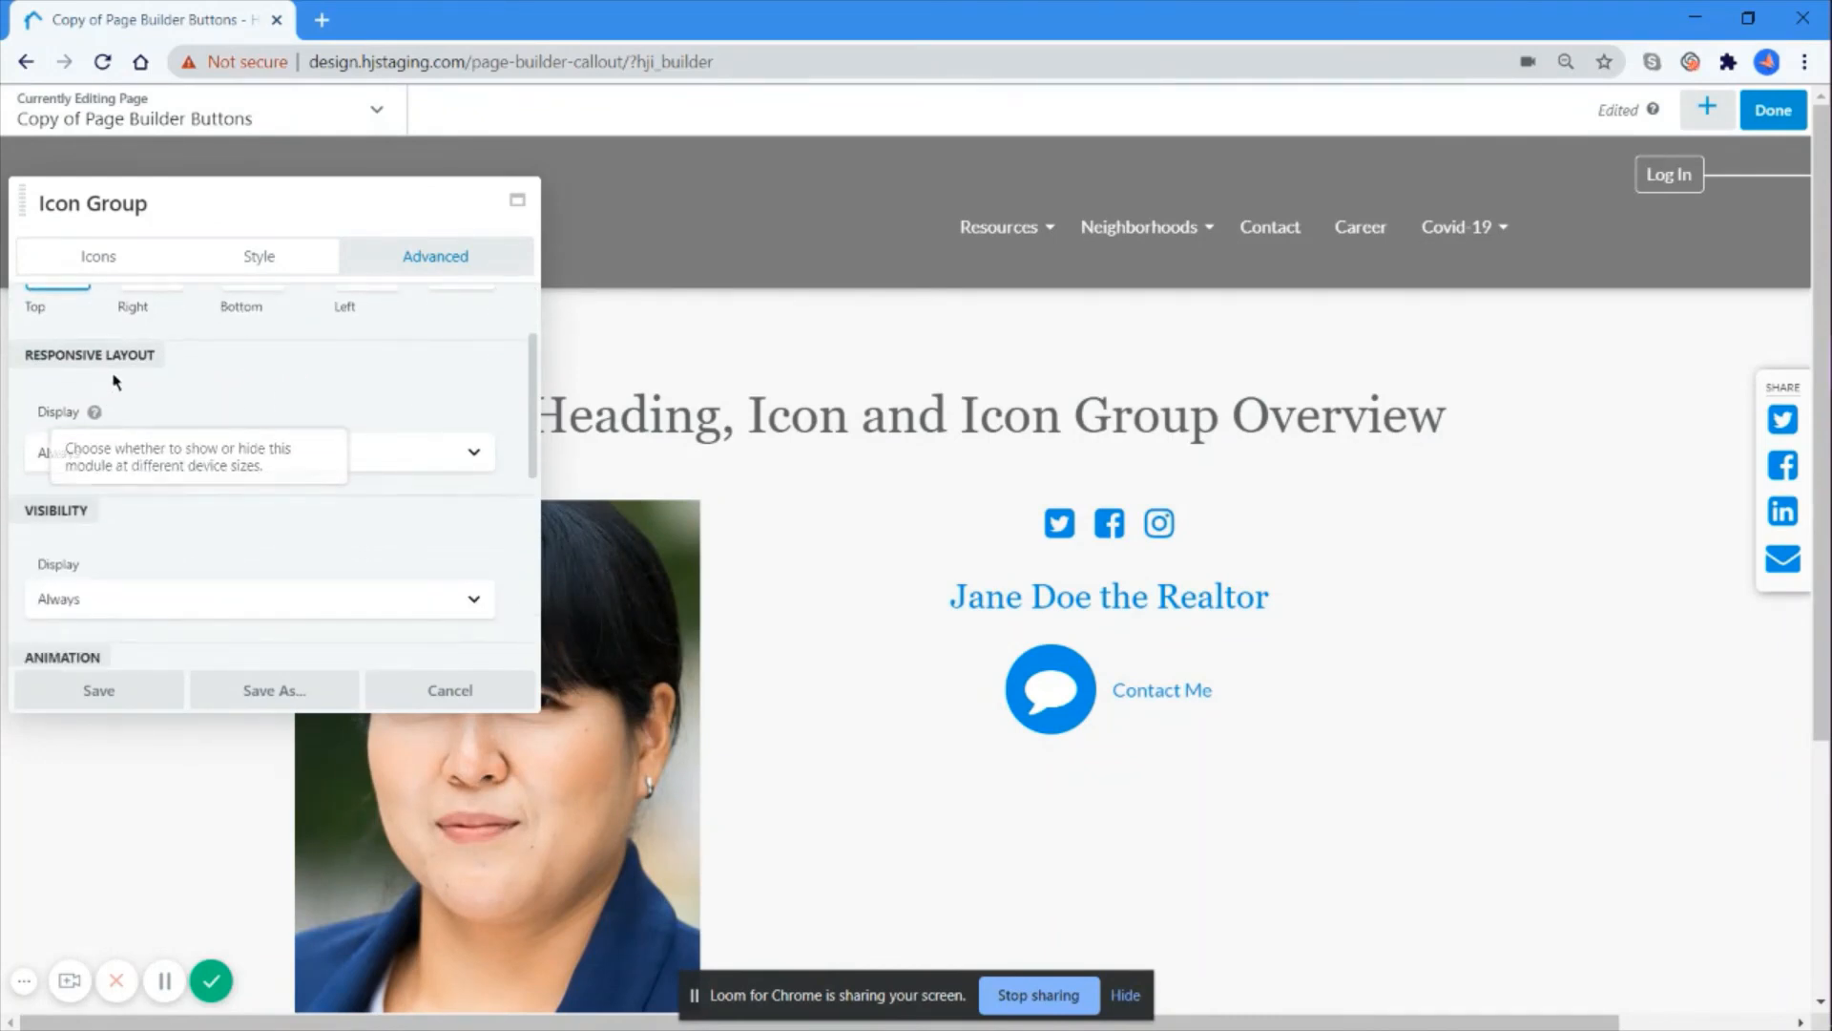
{"action": "scroll", "coordinate": [152, 467], "scroll_direction": "down", "scroll_amount": 3}
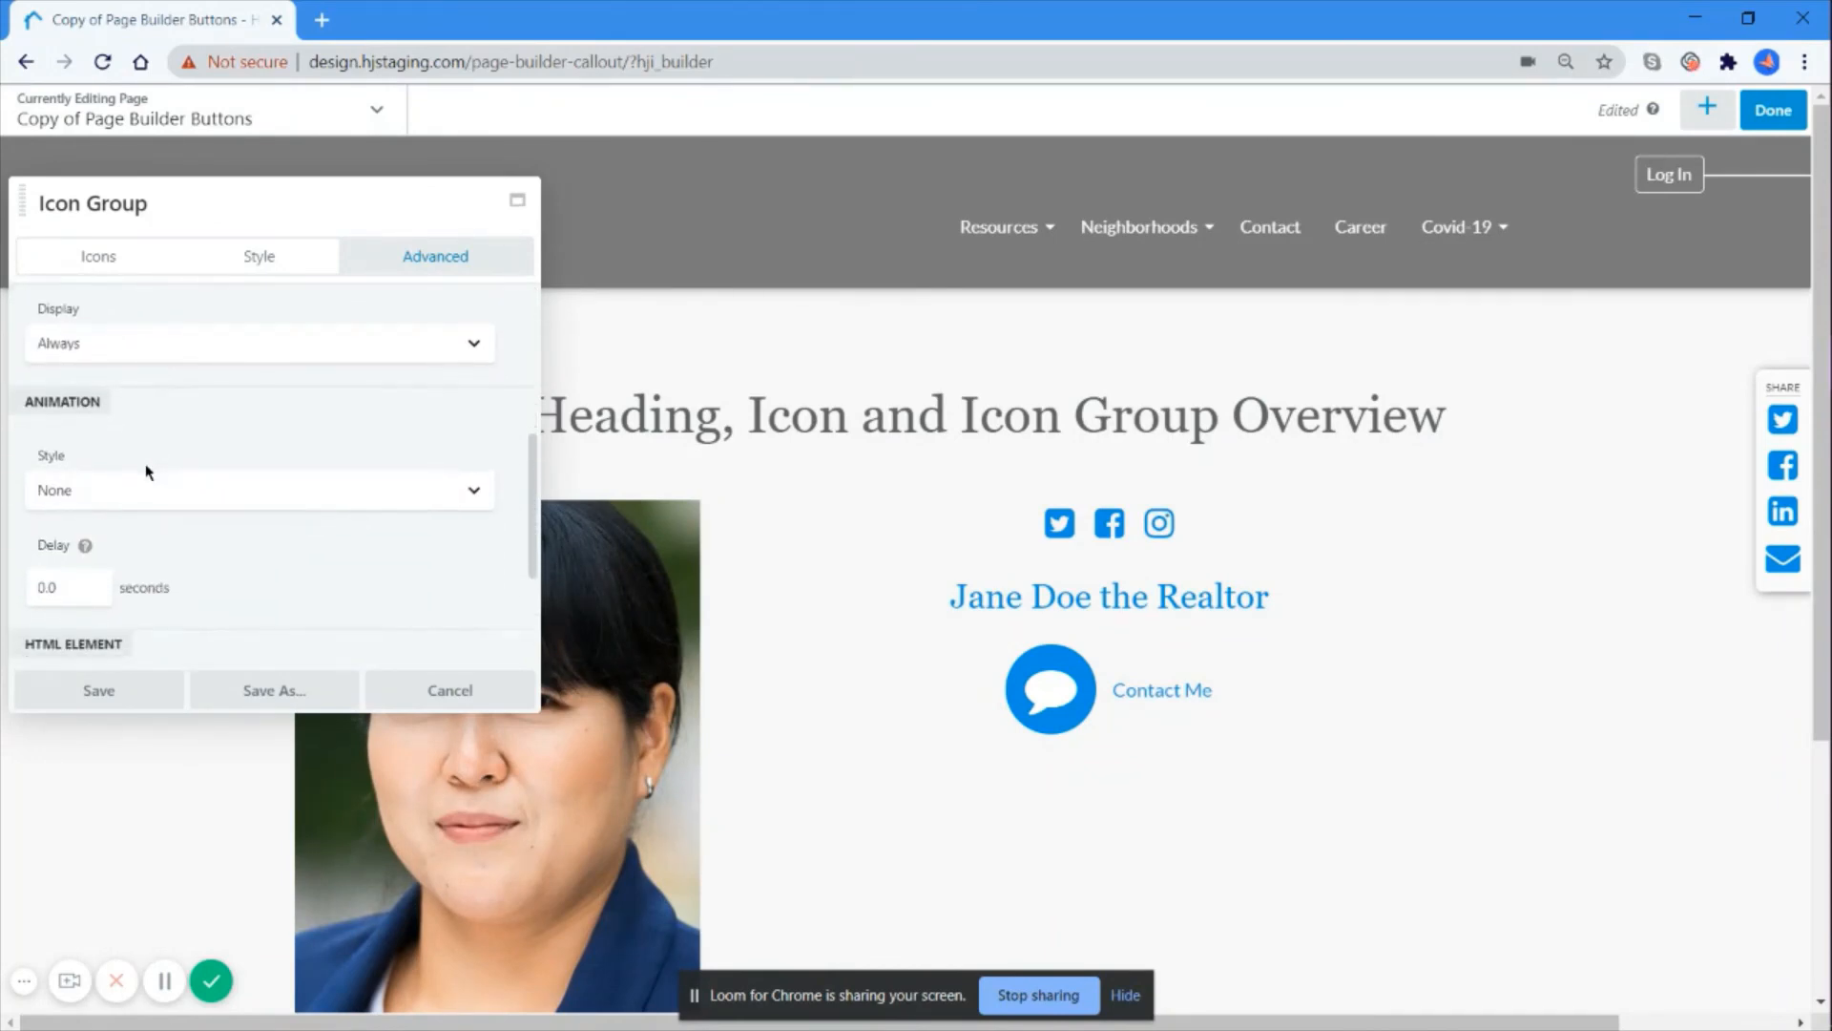
{"action": "scroll", "coordinate": [147, 471], "scroll_direction": "down", "scroll_amount": 1}
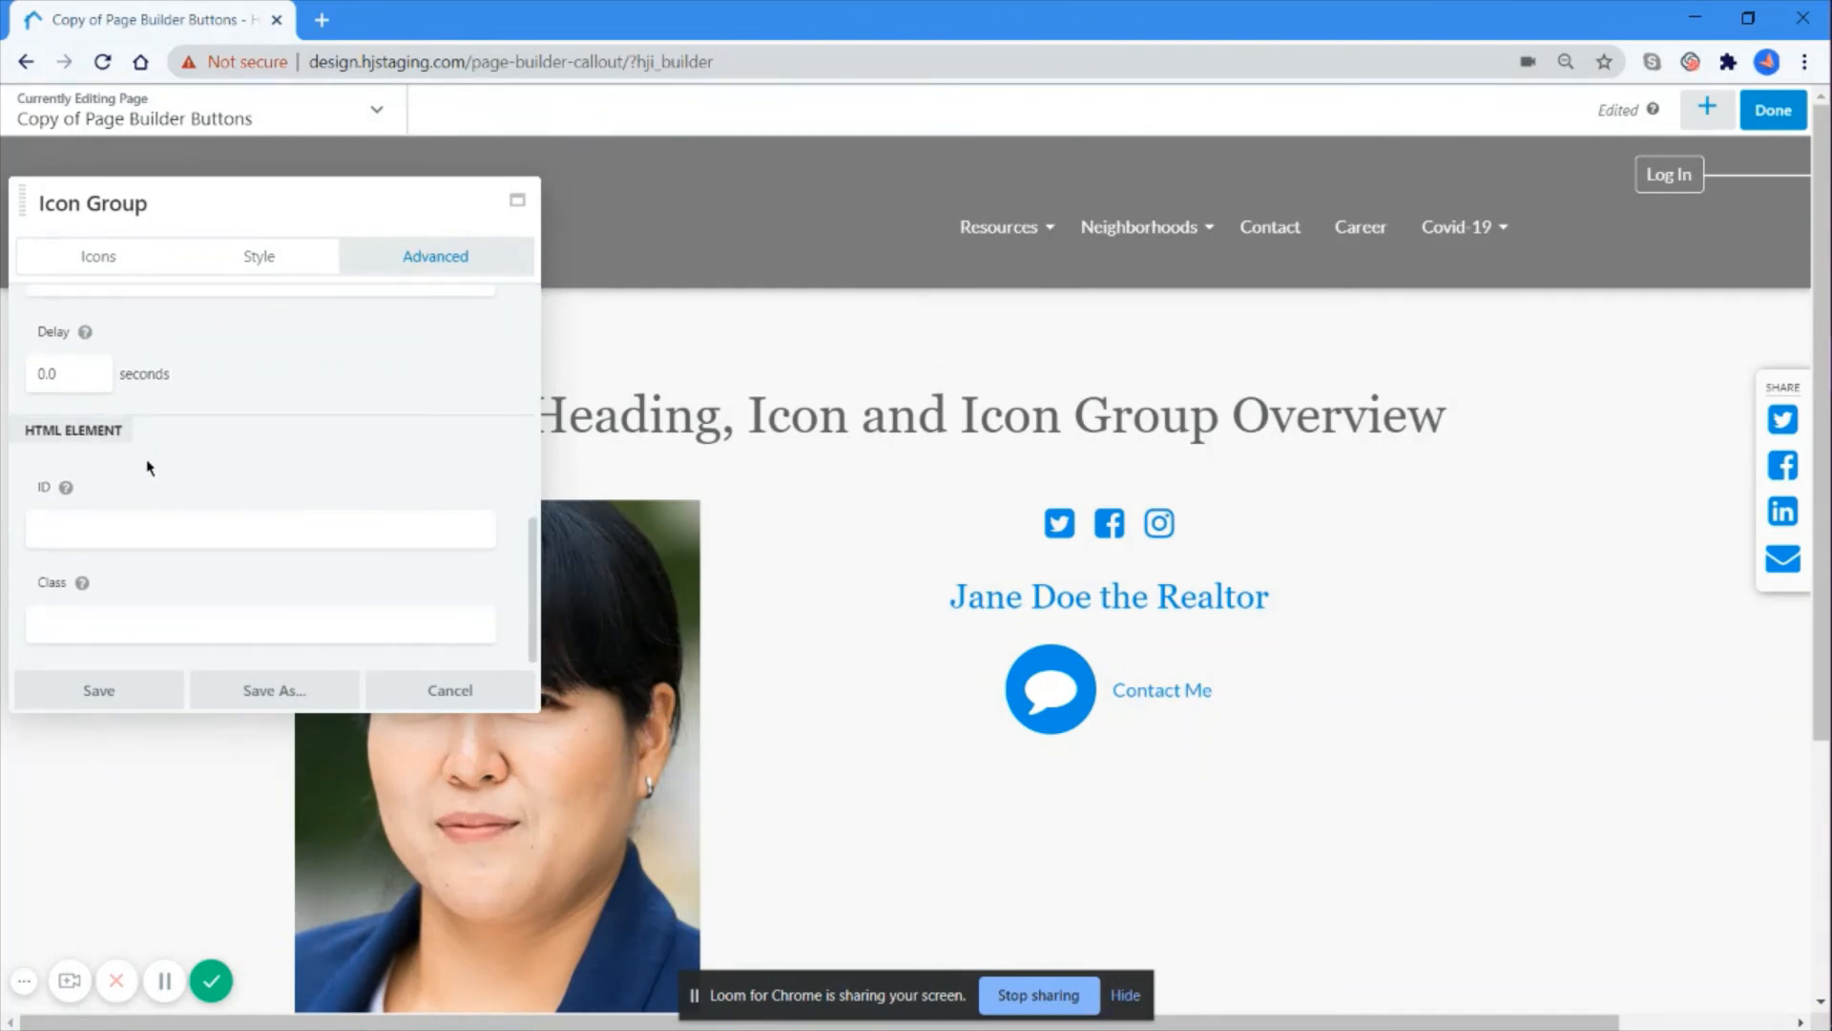
{"action": "scroll", "coordinate": [163, 462], "scroll_direction": "up", "scroll_amount": 7}
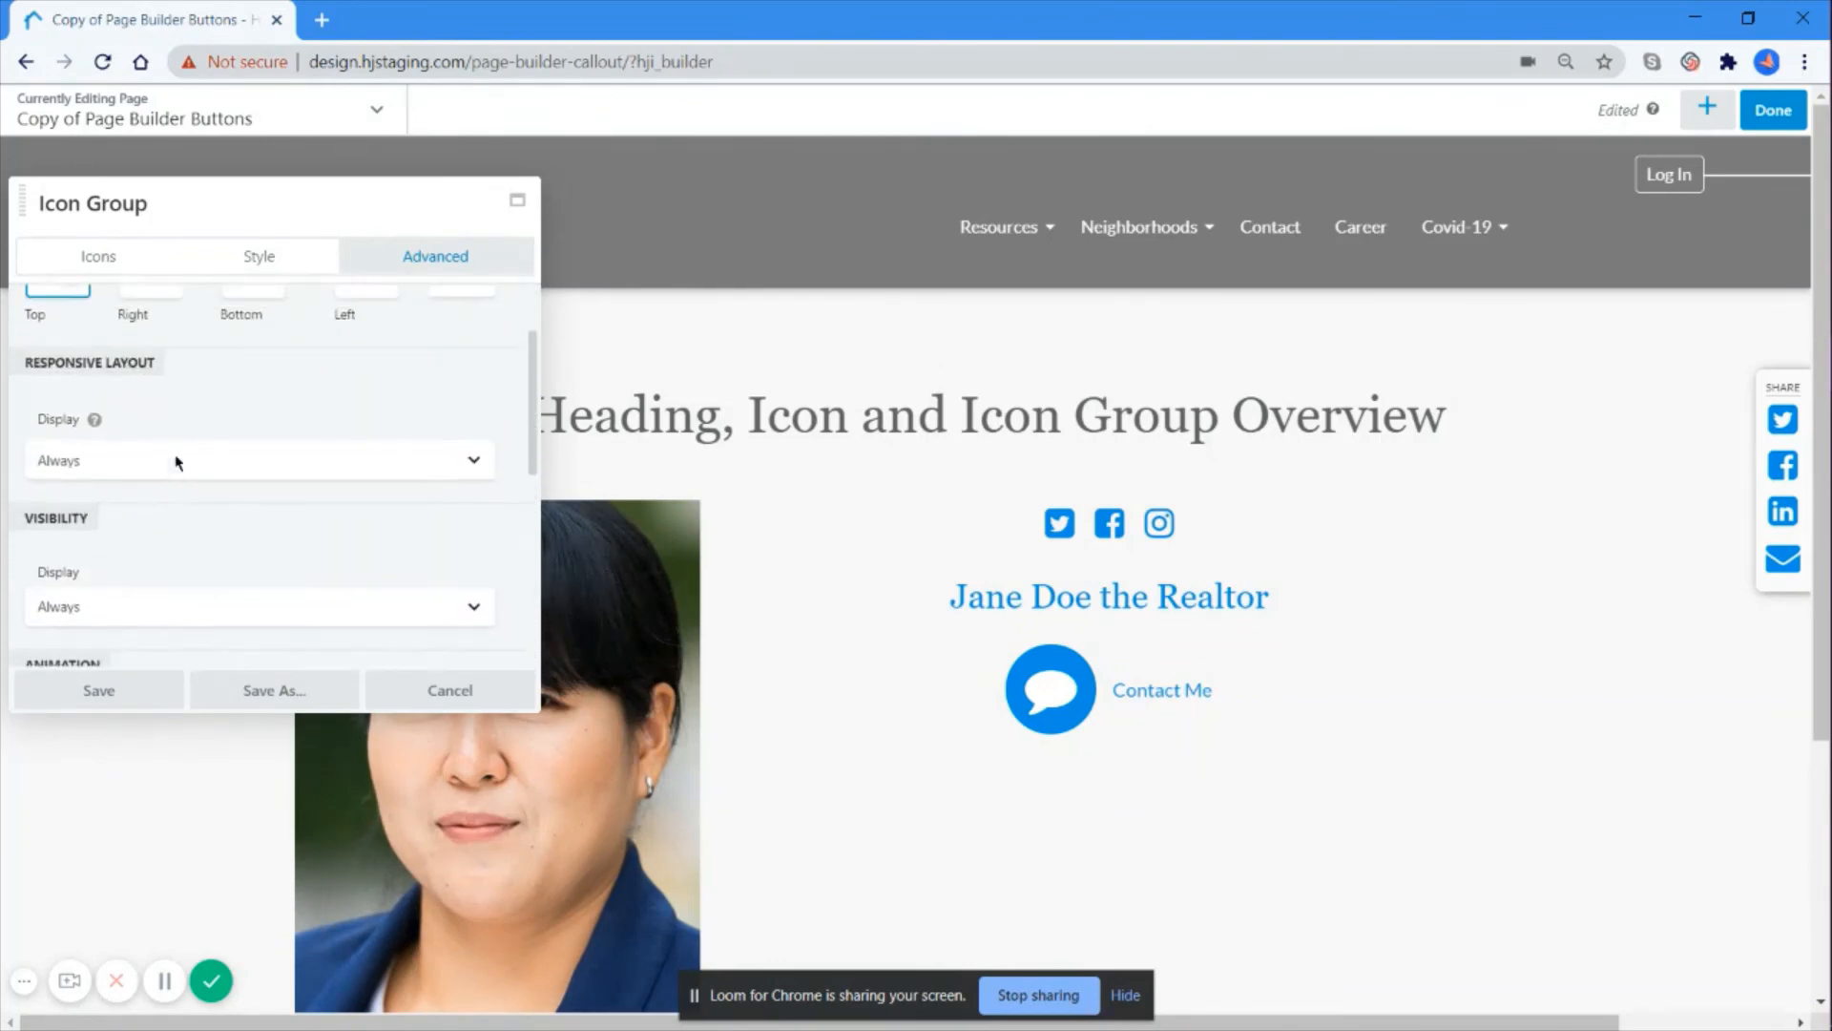
{"action": "left_click", "coordinate": [148, 683]}
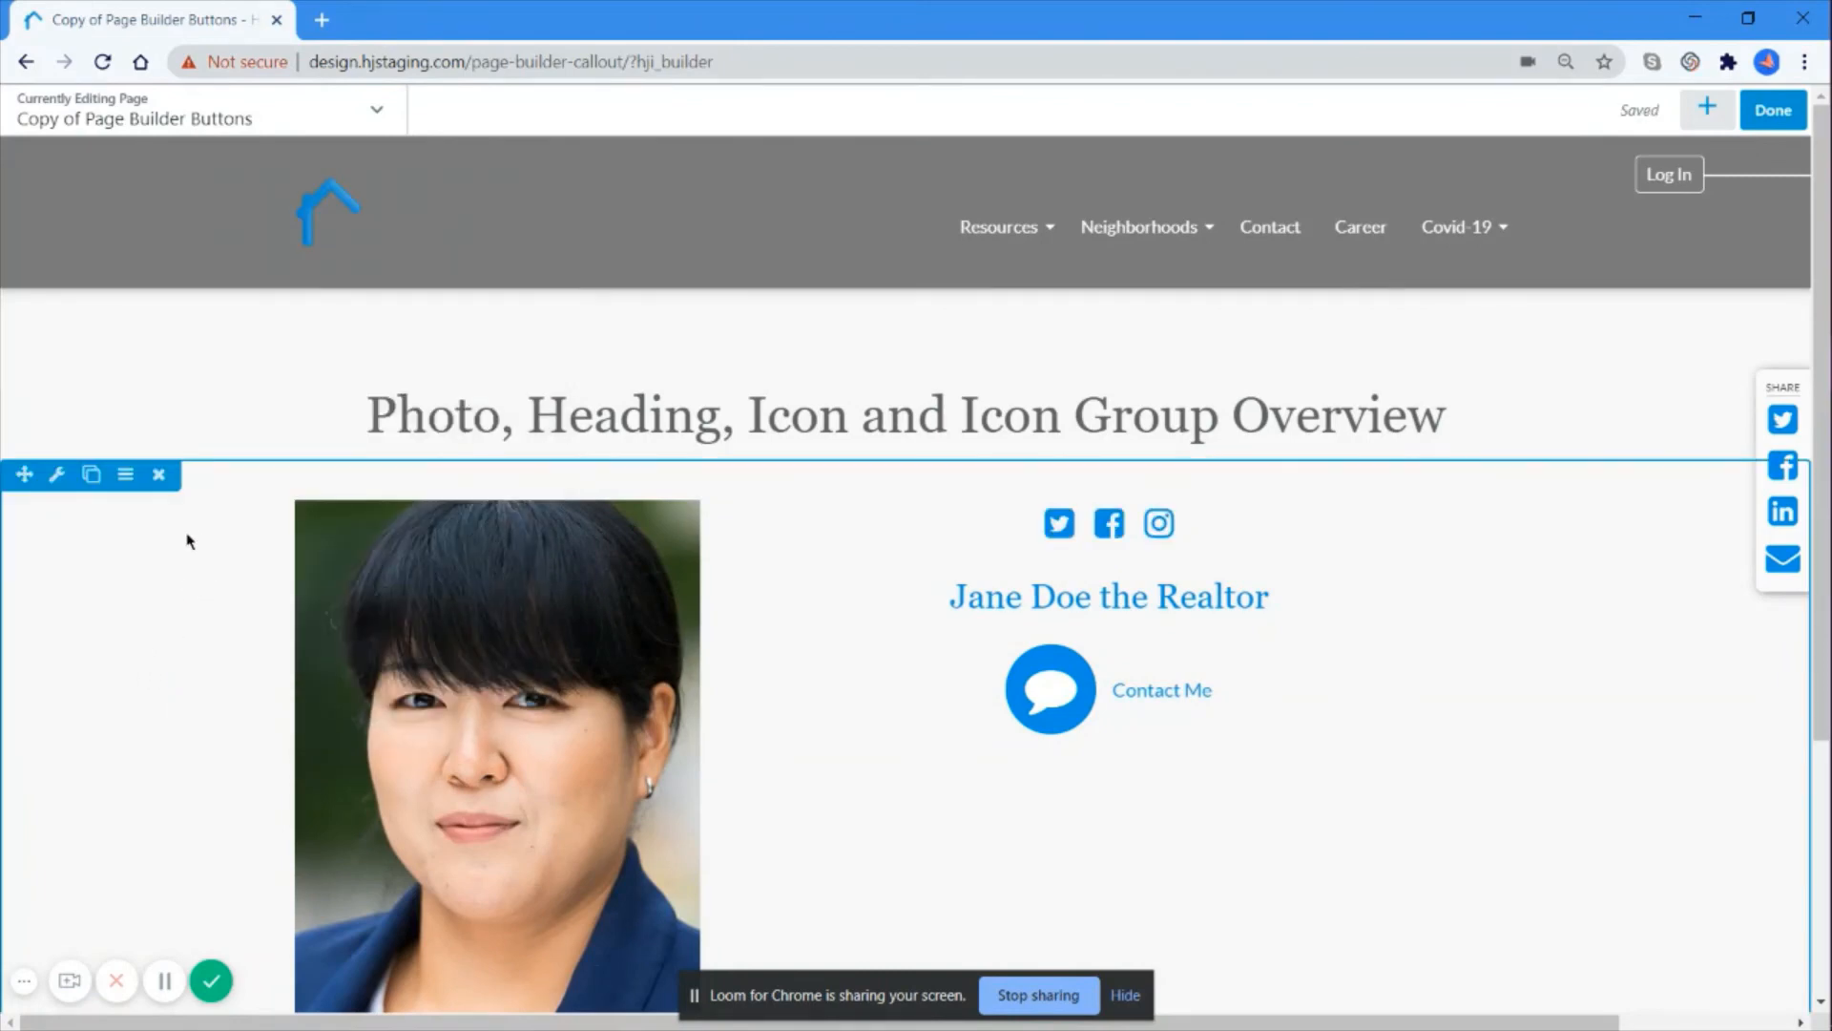
{"action": "scroll", "coordinate": [195, 563], "scroll_direction": "down", "scroll_amount": 2}
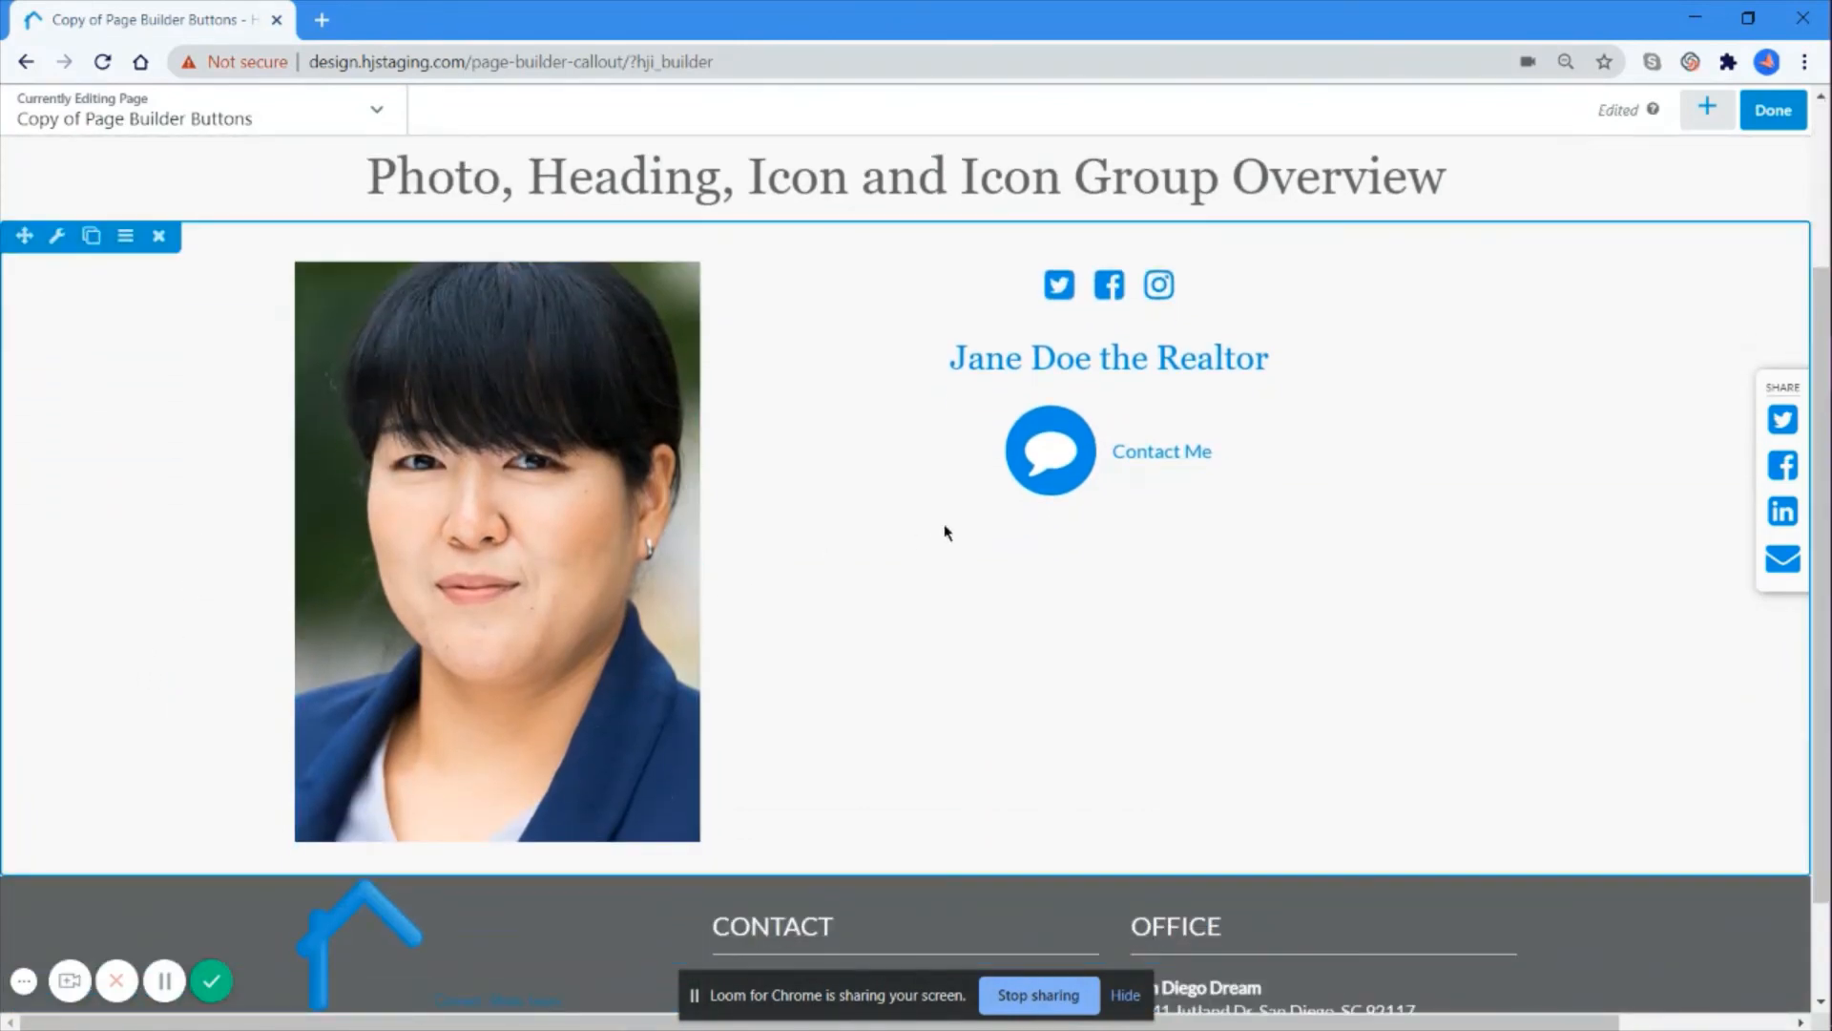